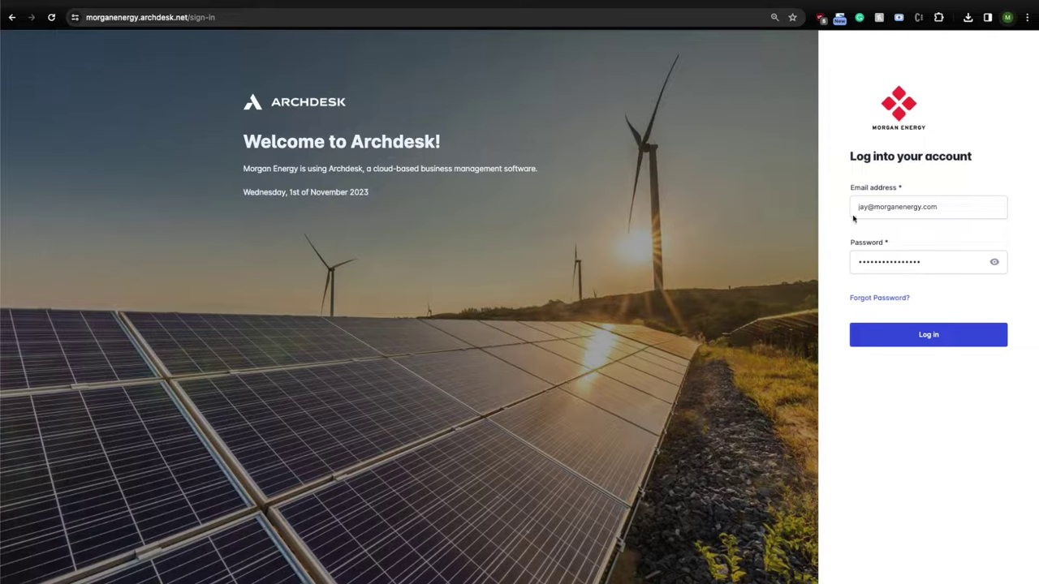
Log into the account with the prefilled credentials and look over the Feasibility Studies dashboard
left_click(930, 340)
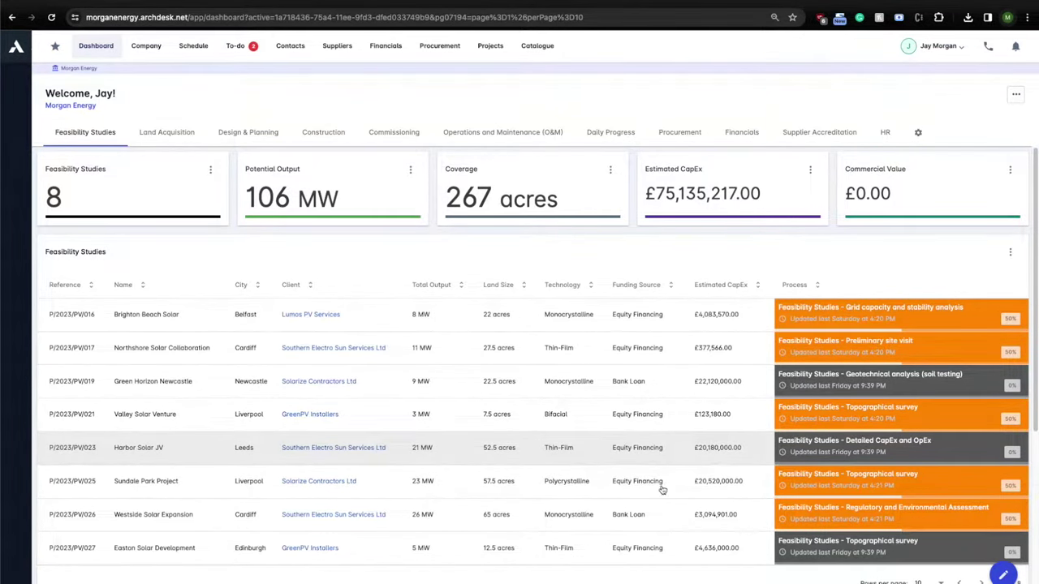
scroll(685, 494, "down", 1)
scroll(685, 495, "up", 1)
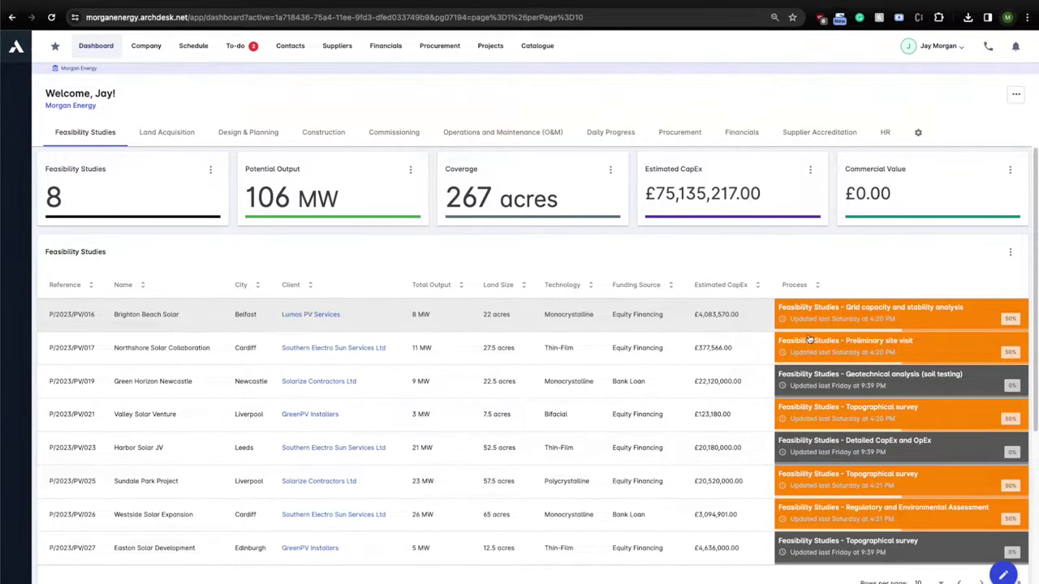
Examine all feasibility study stages and their statuses for Brighton Beach Solar, and close the process without changes
left_click(826, 319)
left_click(373, 209)
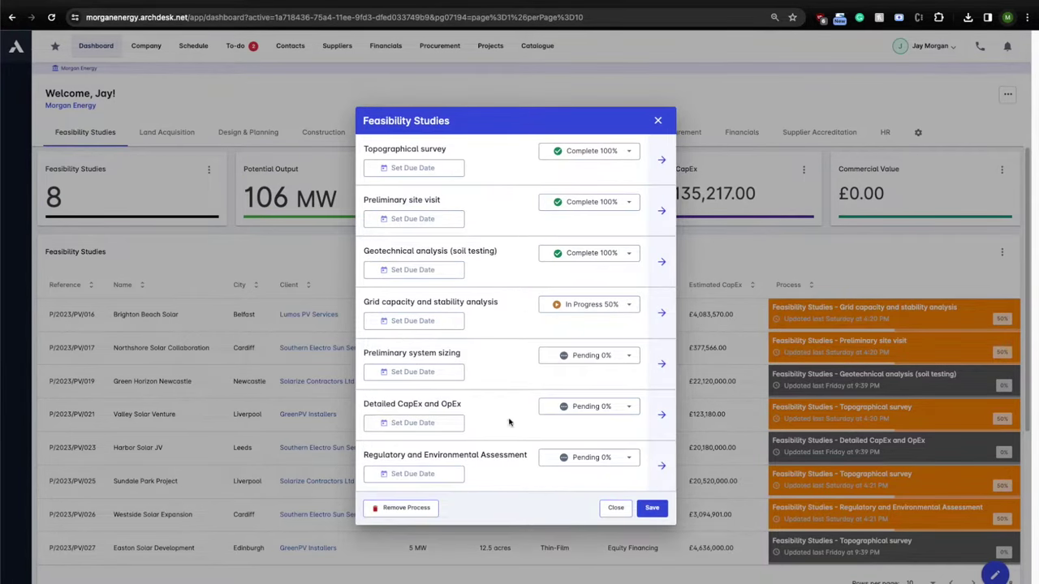
left_click(614, 508)
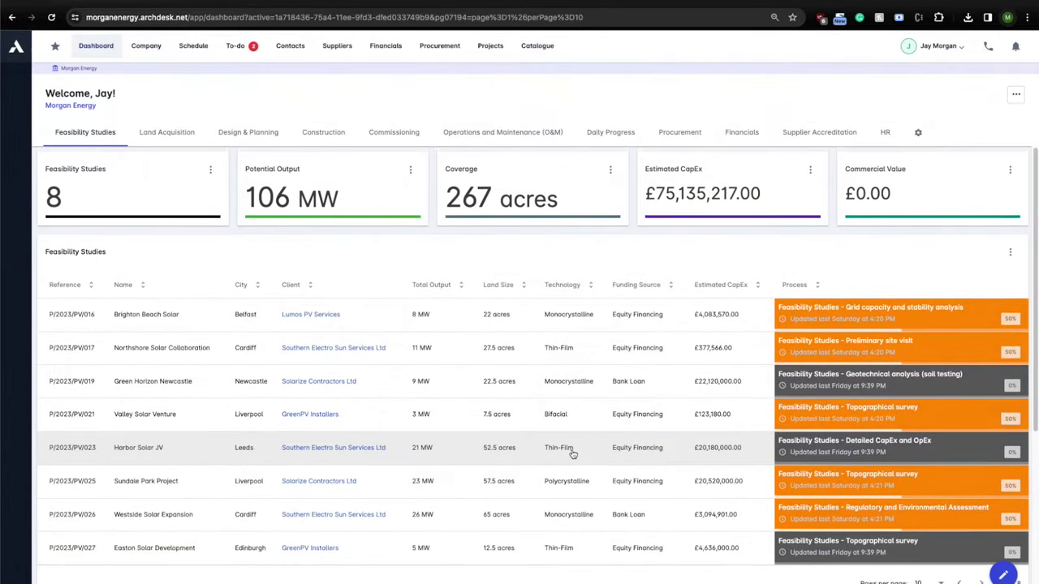
Review the Land Acquisition dashboard with its map, and inspect all process stages of the Luminous Field Leeds project
left_click(156, 135)
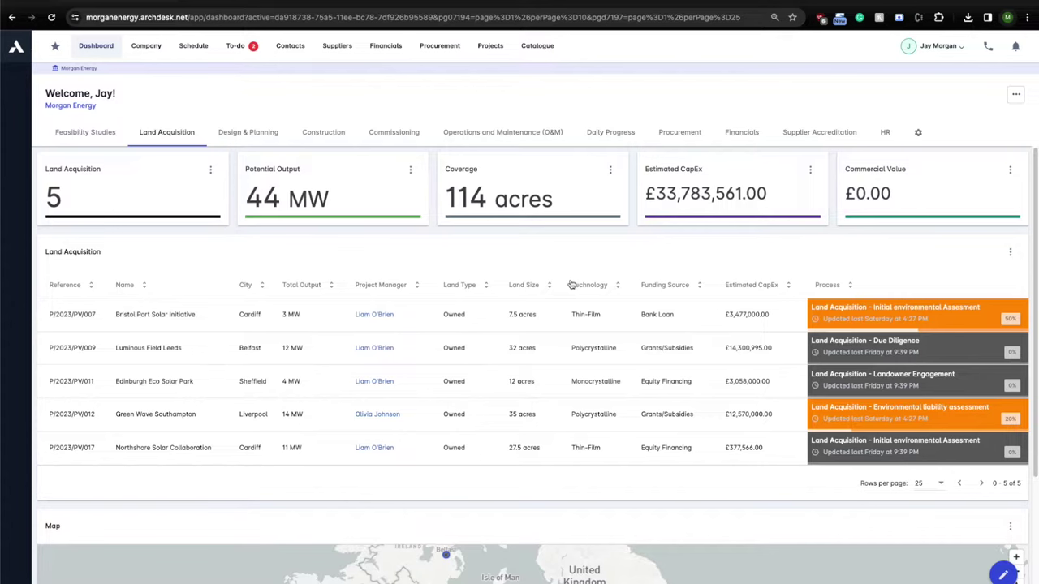
scroll(571, 284, "down", 3)
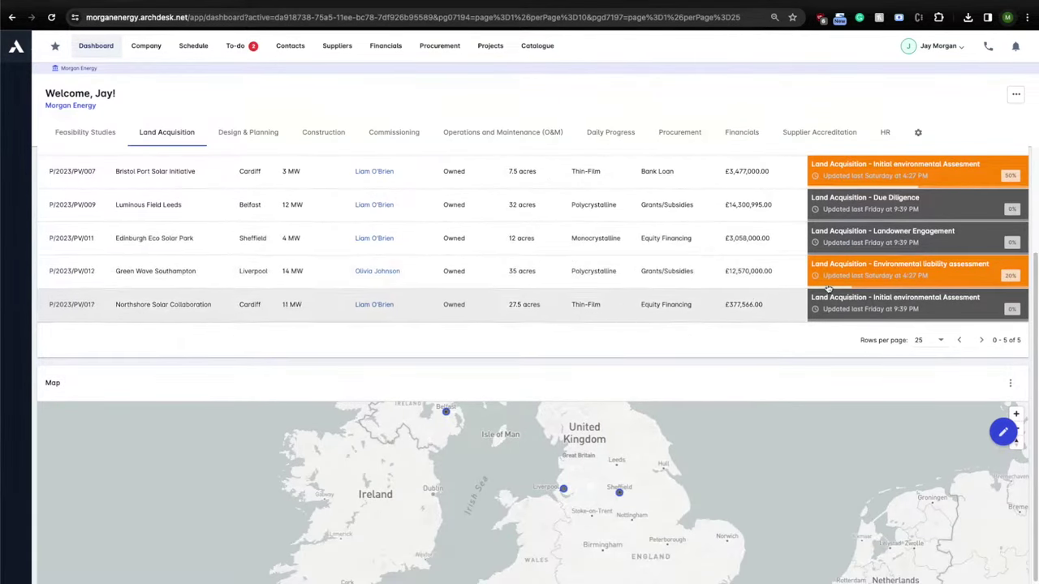
scroll(844, 305, "up", 2)
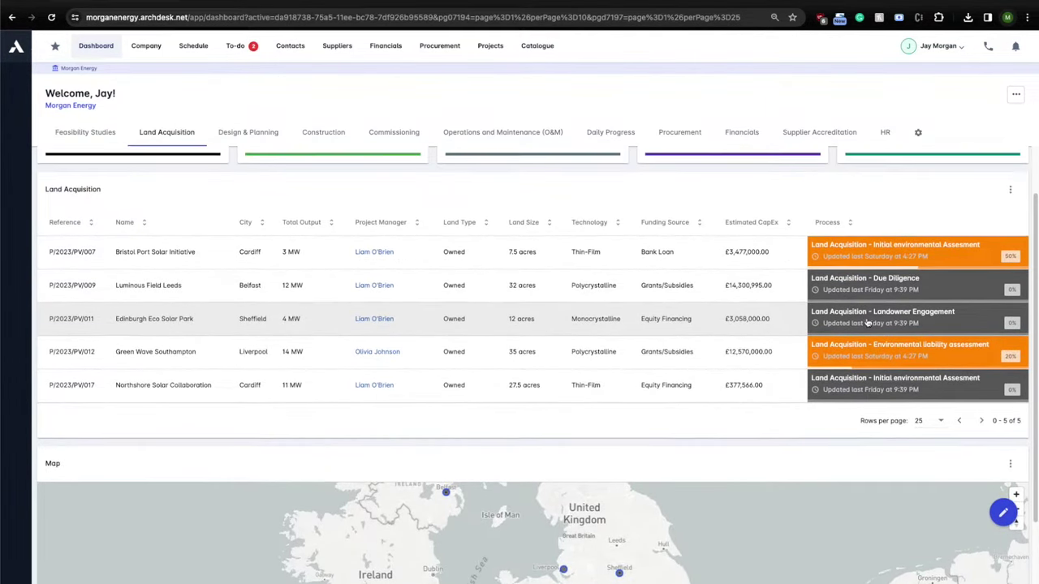
left_click(858, 291)
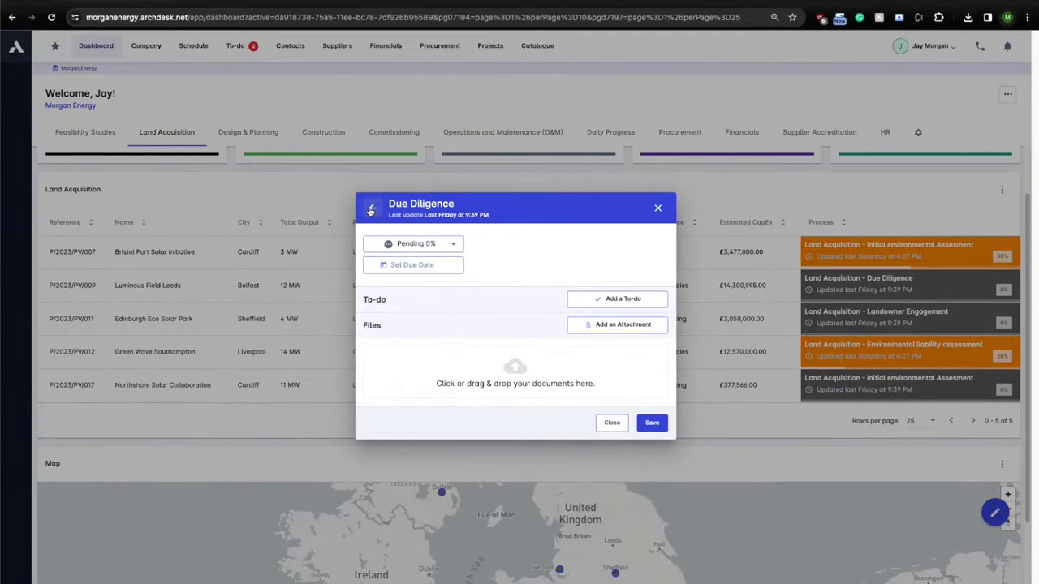
left_click(371, 210)
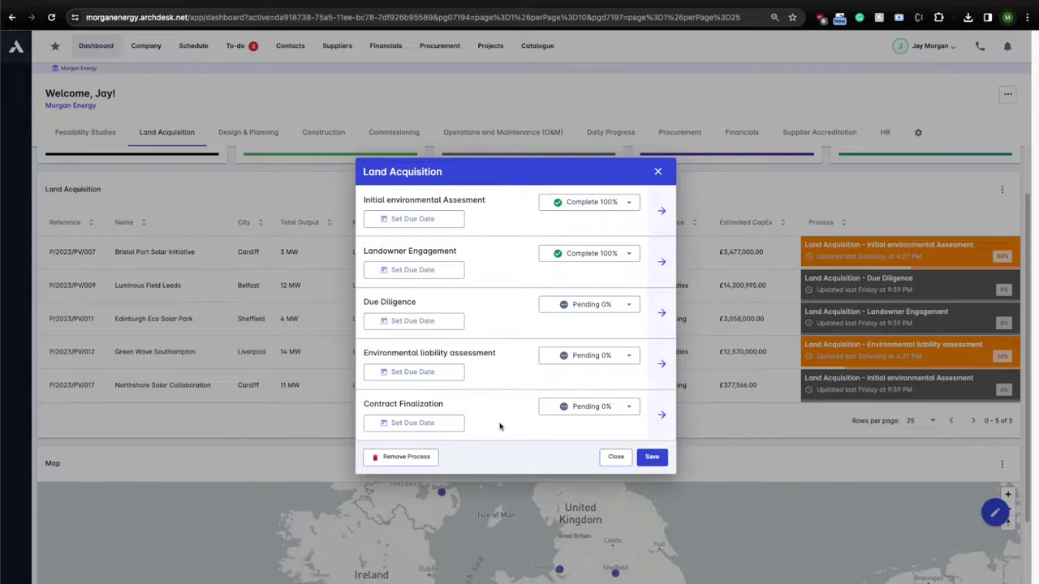
left_click(615, 457)
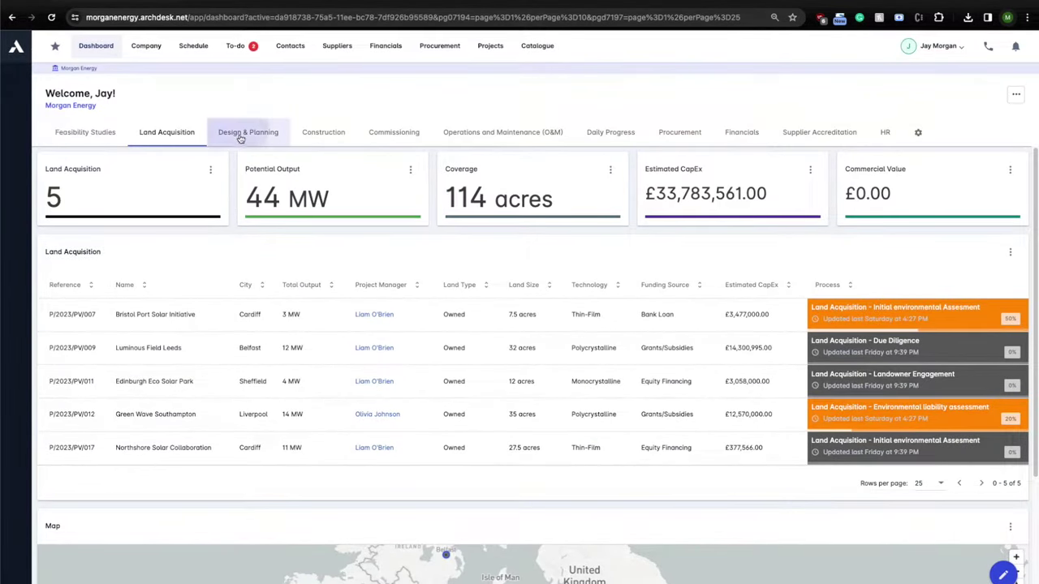
View the Design & Planning, Construction, Commissioning, and Operations and Maintenance (O&M) dashboards in turn
left_click(240, 135)
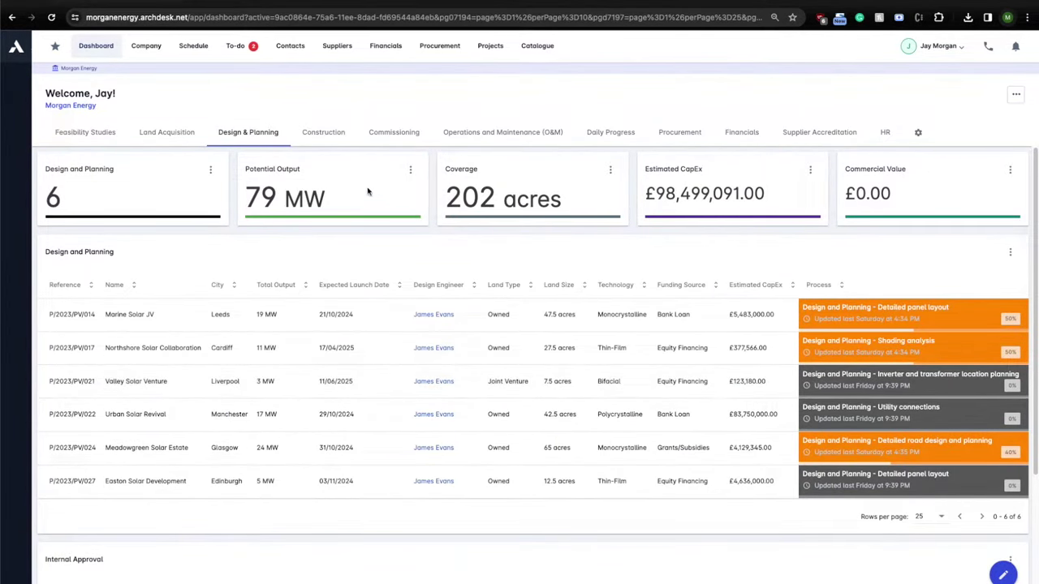
left_click(324, 135)
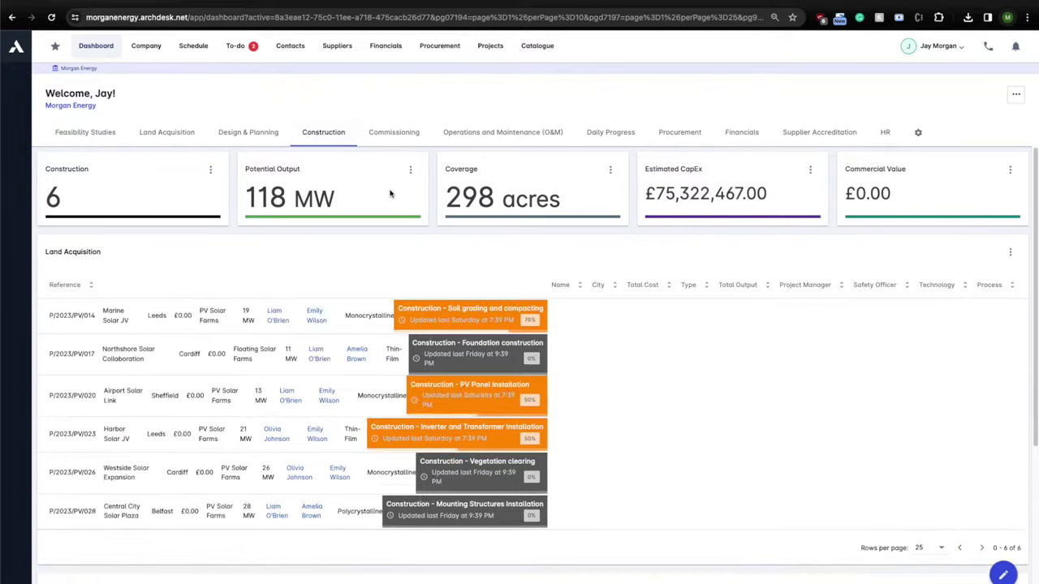
left_click(397, 136)
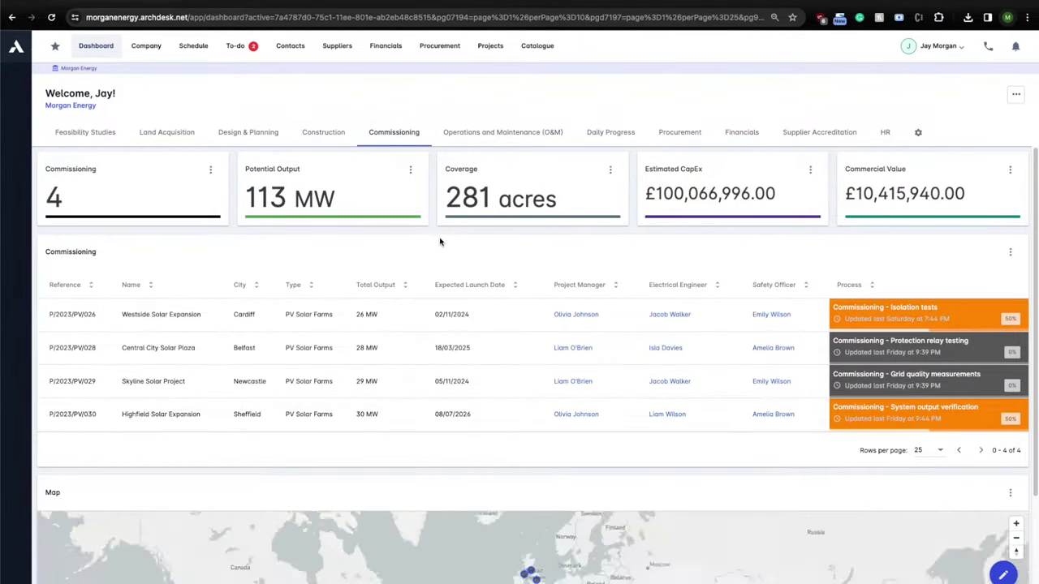
left_click(478, 134)
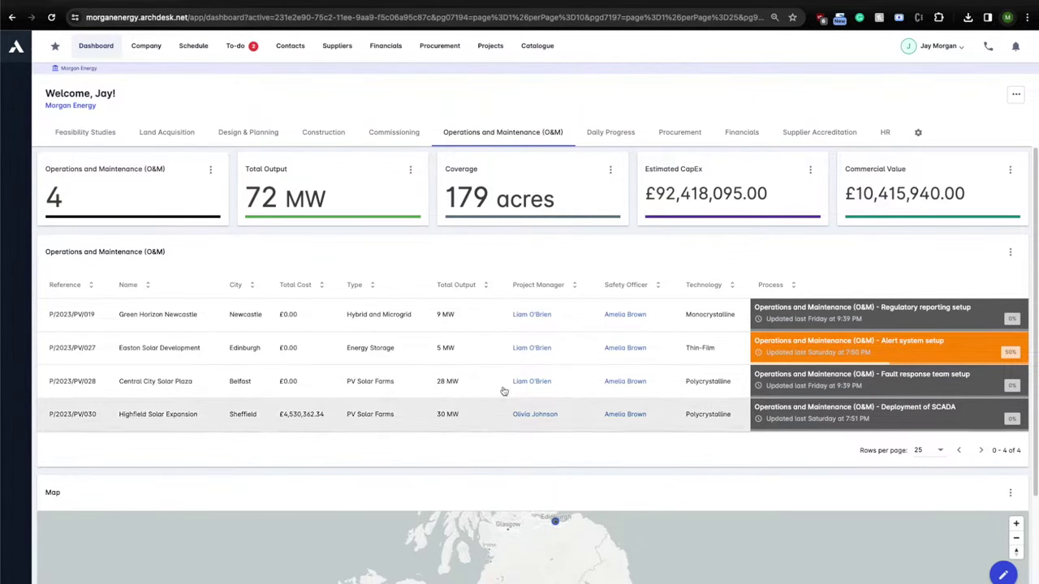
Add the Electrical Engineer, Safety Officer, Land Type and Land Size columns to the company's projects list
left_click(490, 46)
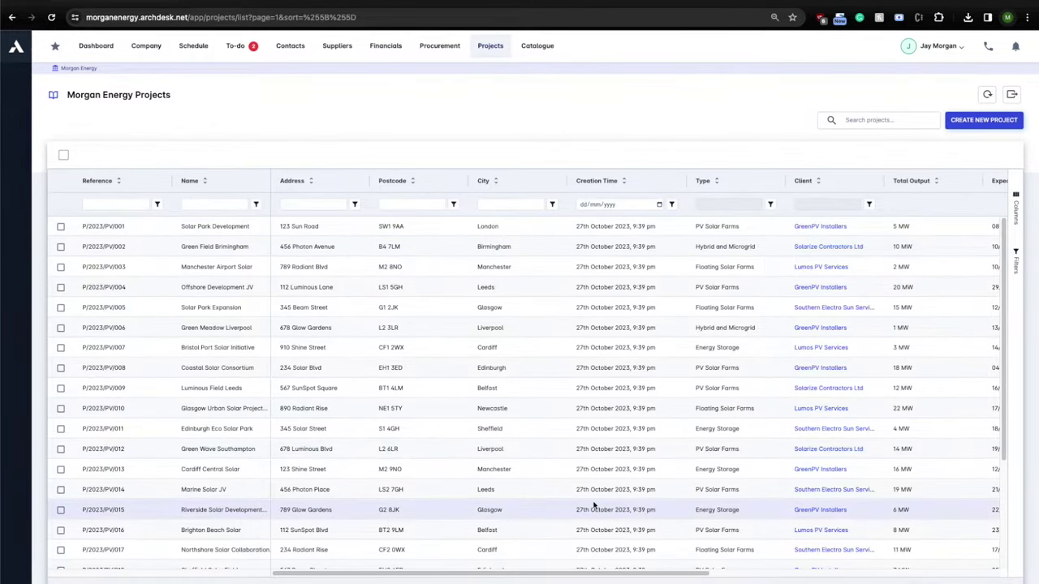
left_click_drag(556, 574, 836, 563)
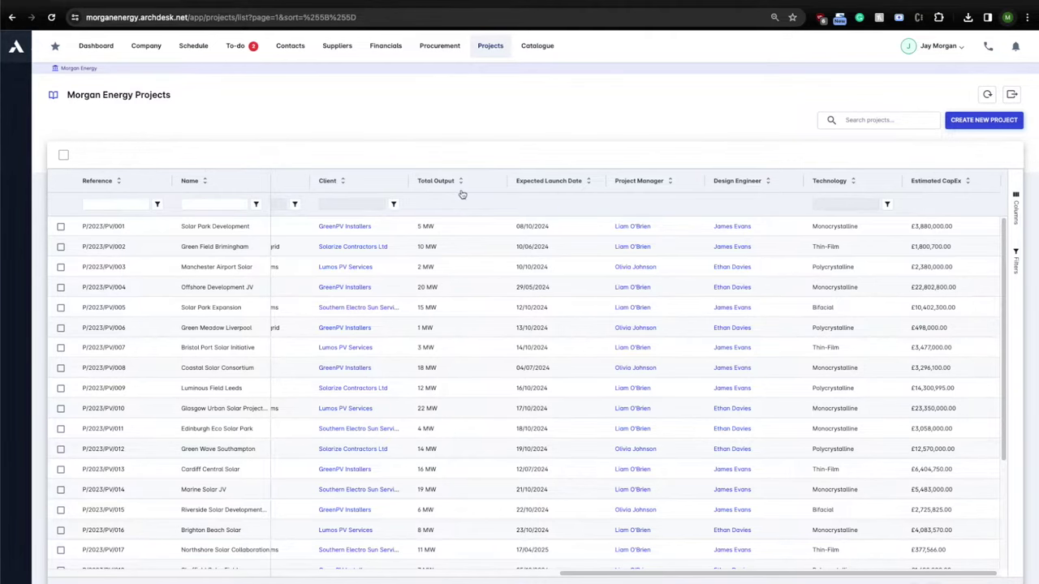
left_click(1015, 209)
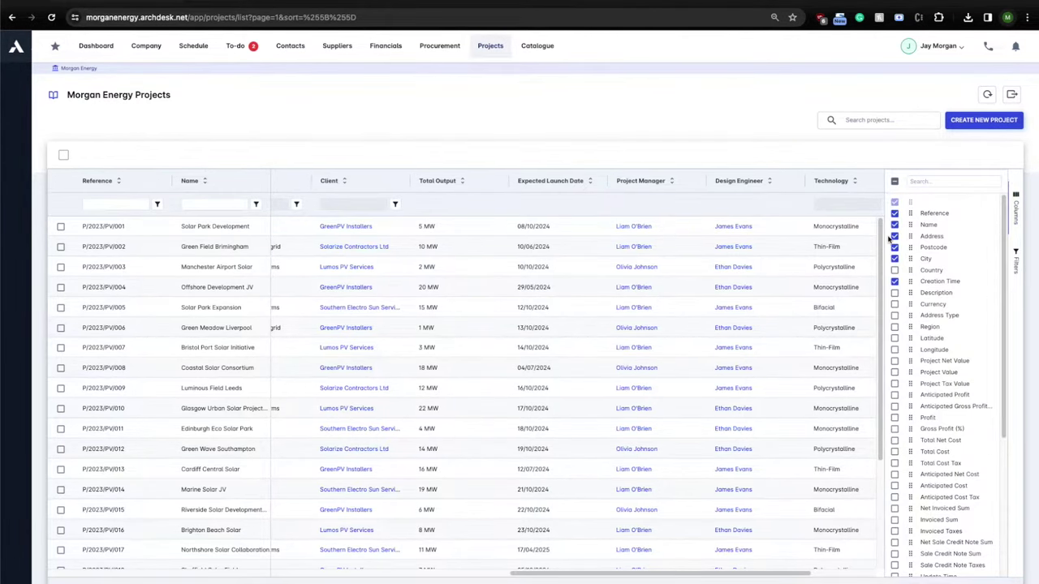
scroll(910, 333, "down", 5)
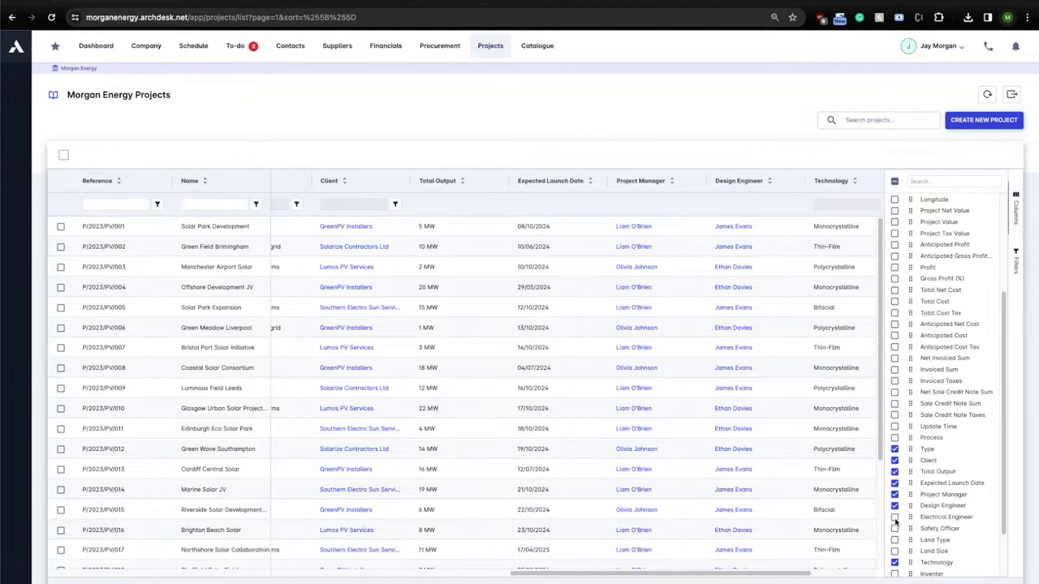
left_click(895, 518)
left_click(895, 528)
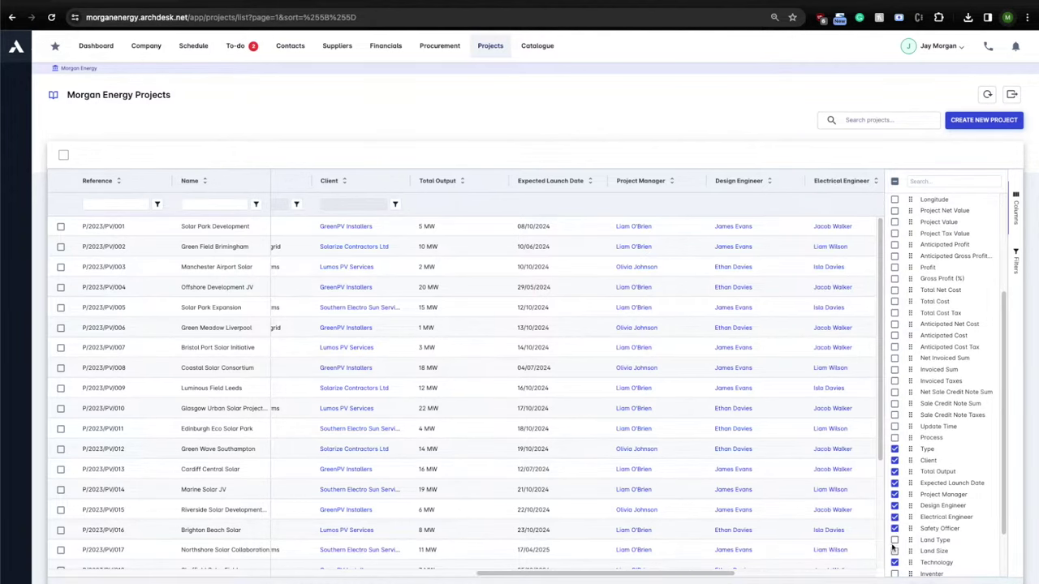
left_click(894, 540)
left_click(895, 552)
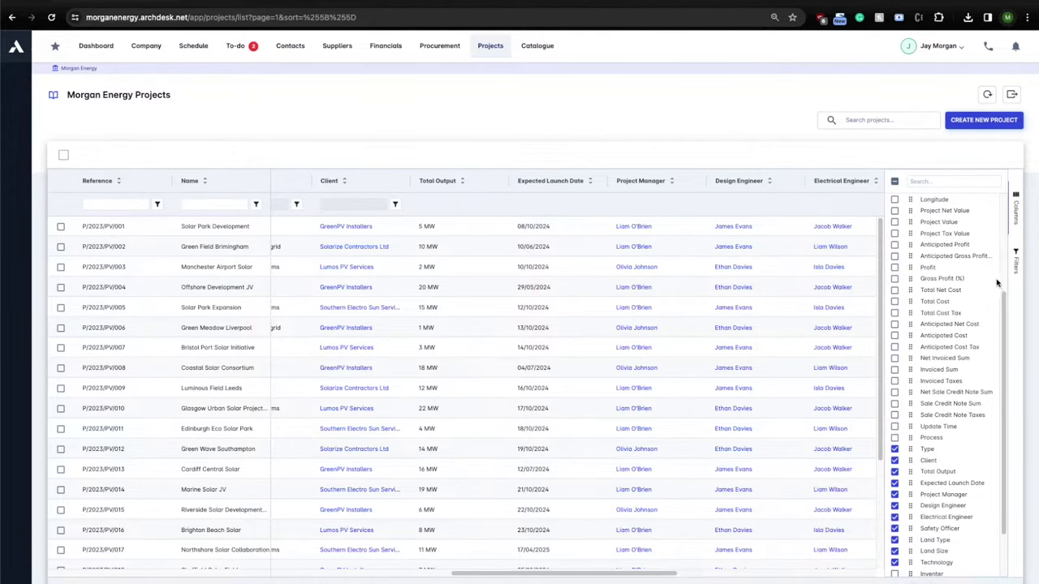
left_click(1015, 215)
Move the Land Type and Land Size columns to directly after Project Manager in the projects list
left_click_drag(766, 576, 893, 573)
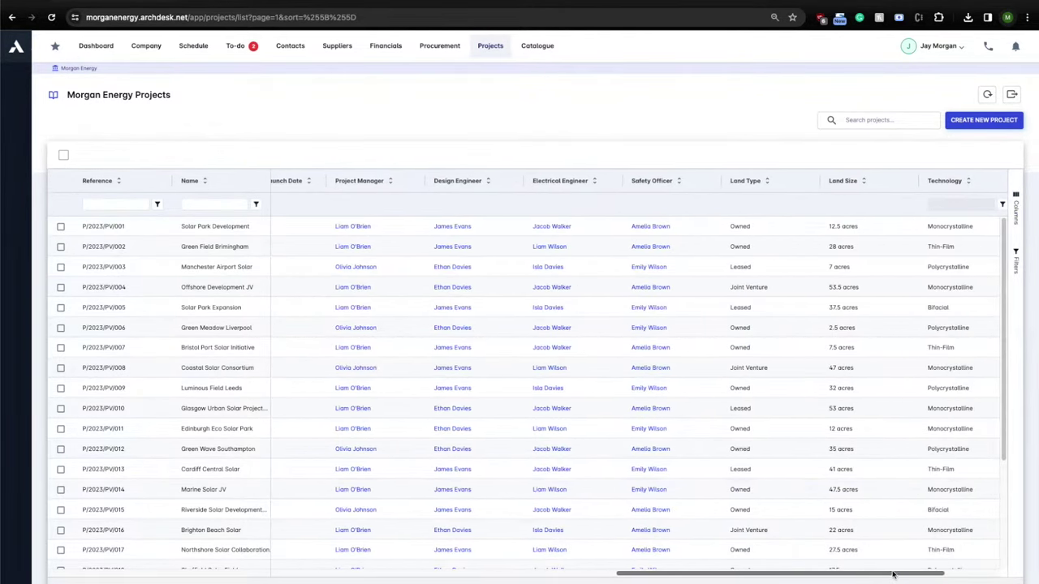
left_click_drag(791, 180, 449, 180)
left_click_drag(844, 180, 569, 184)
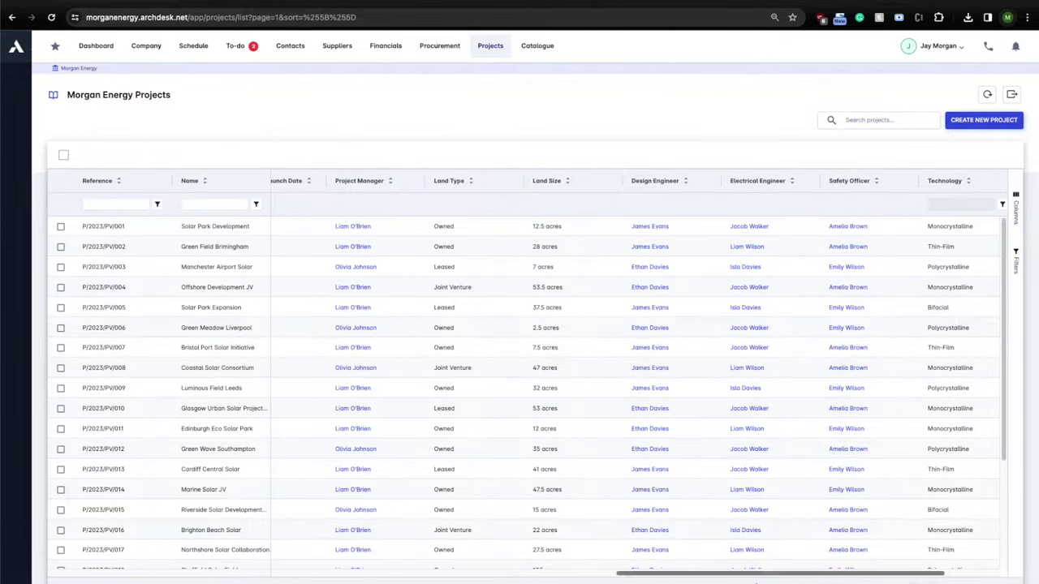
Filter the projects list by the name "high" and open the Highfield Solar Expansion project
left_click_drag(755, 576, 388, 576)
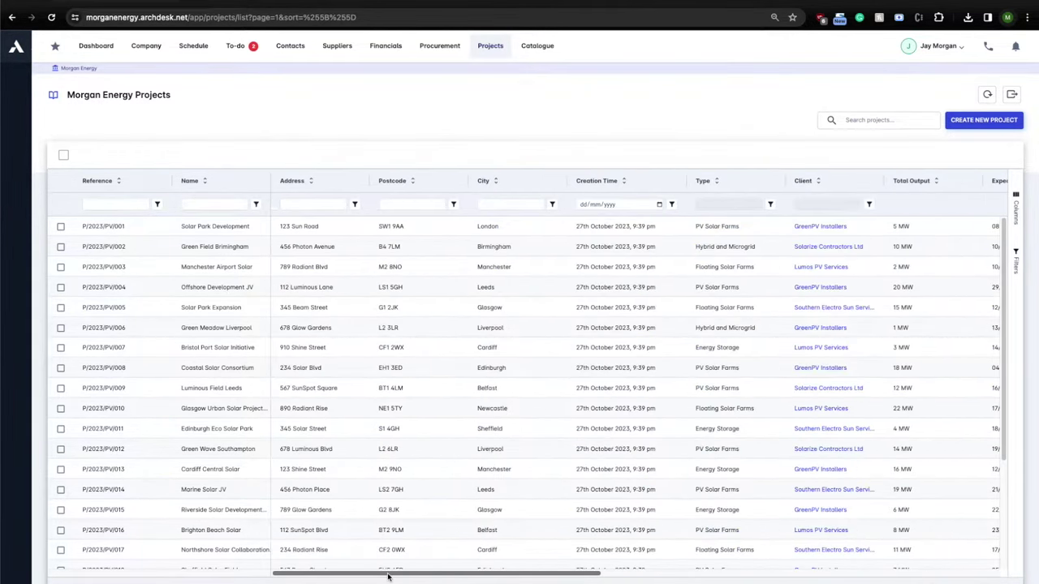
left_click(199, 205)
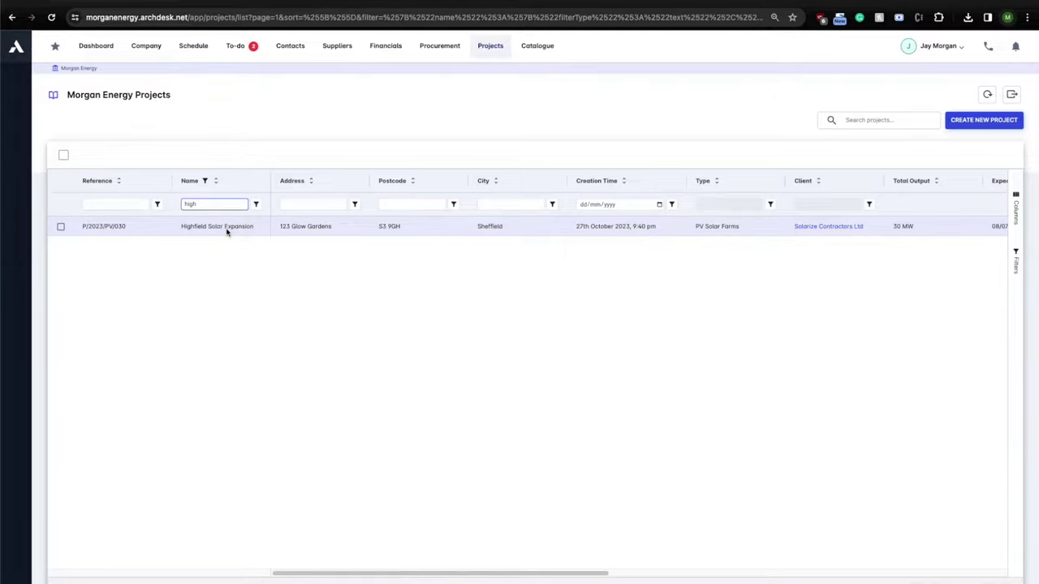
left_click(227, 230)
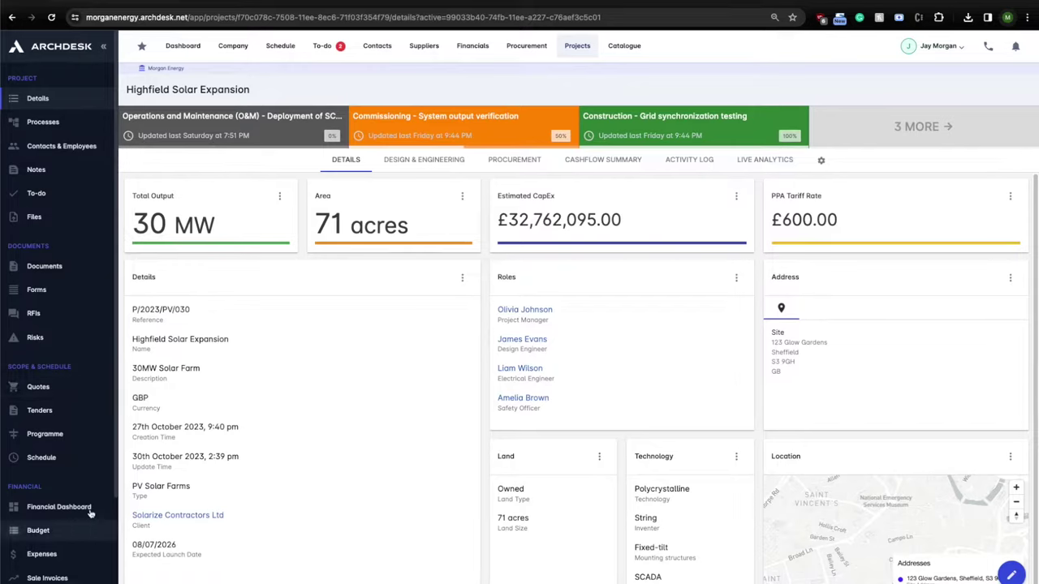
Look through the modules available for the project, from Details down to Purchase Orders
scroll(84, 349, "down", 1)
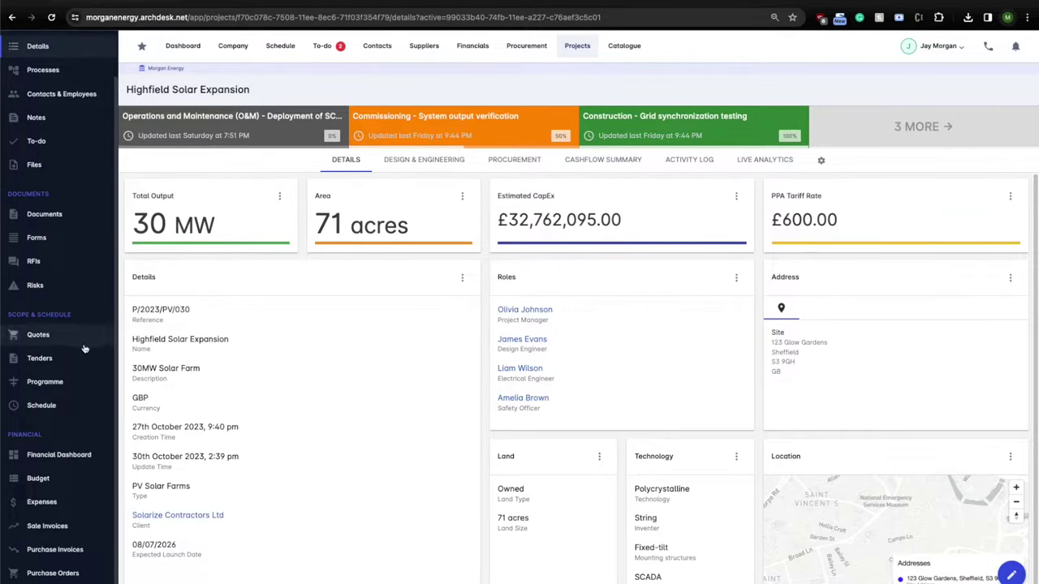
scroll(102, 371, "down", 1)
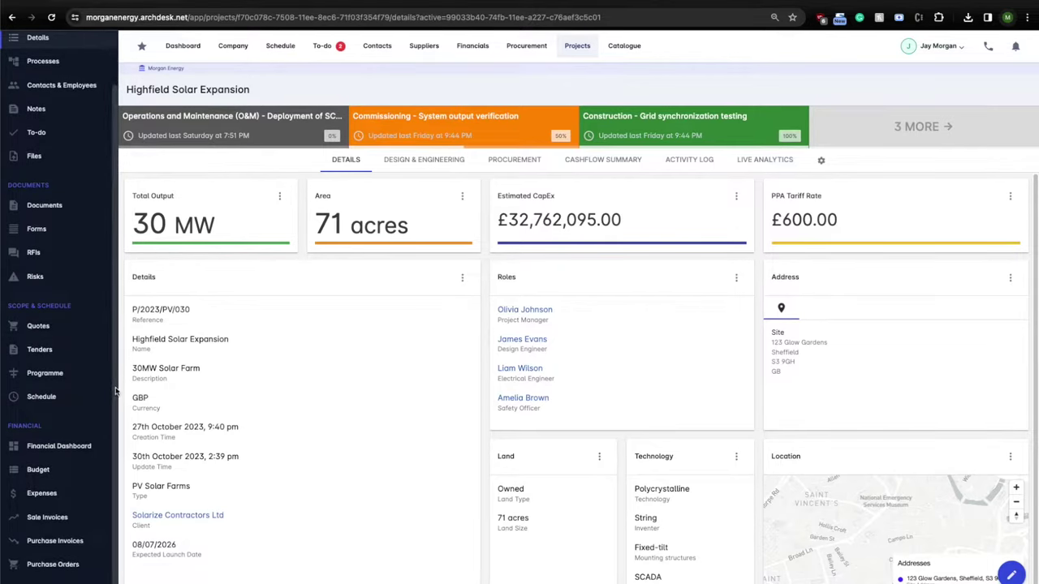
scroll(112, 349, "up", 1)
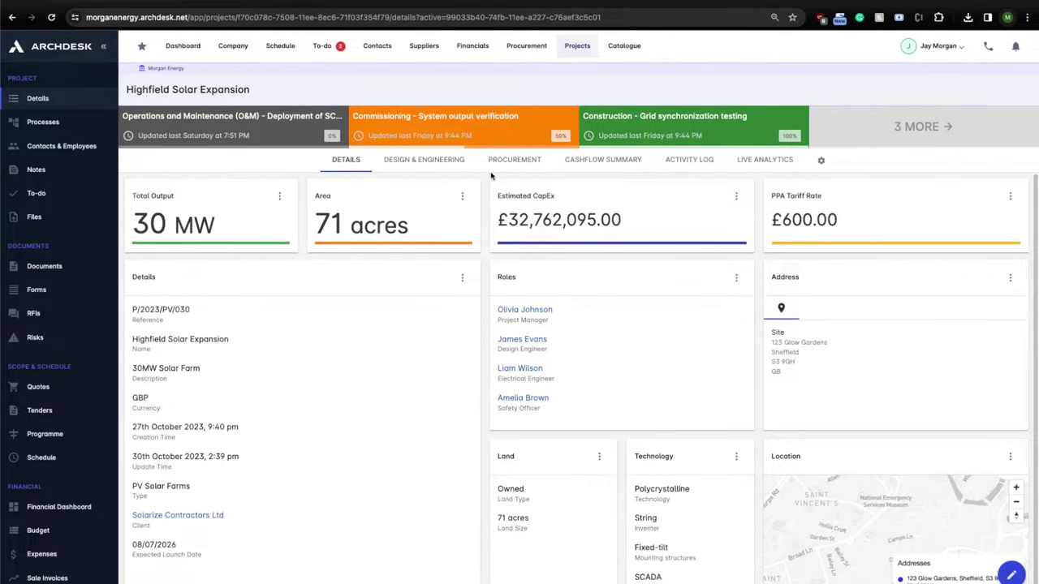
Examine the project's Design & Engineering dashboard, including its external models, internal models and activity log
left_click(437, 164)
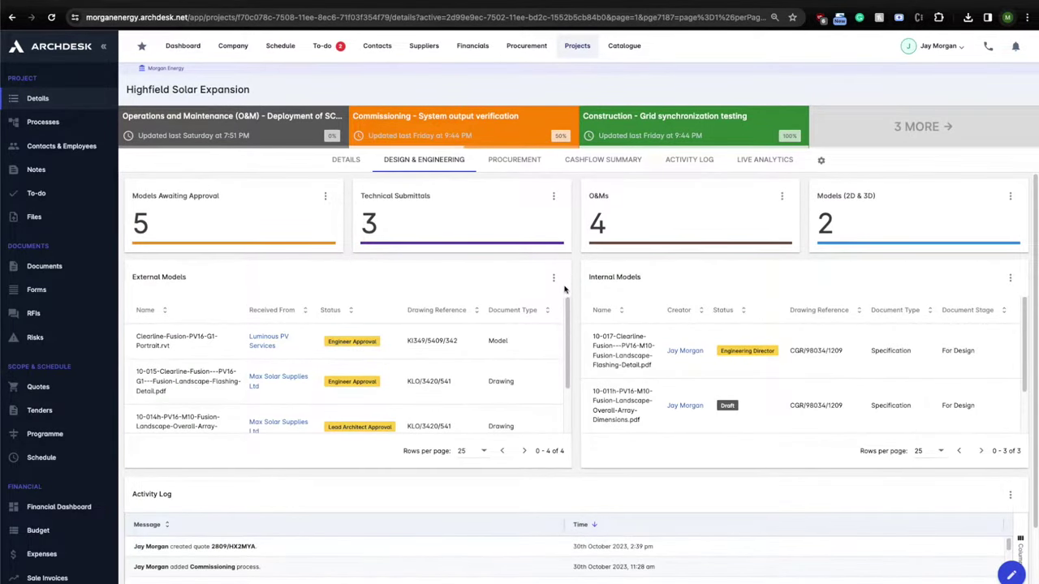
scroll(567, 313, "down", 3)
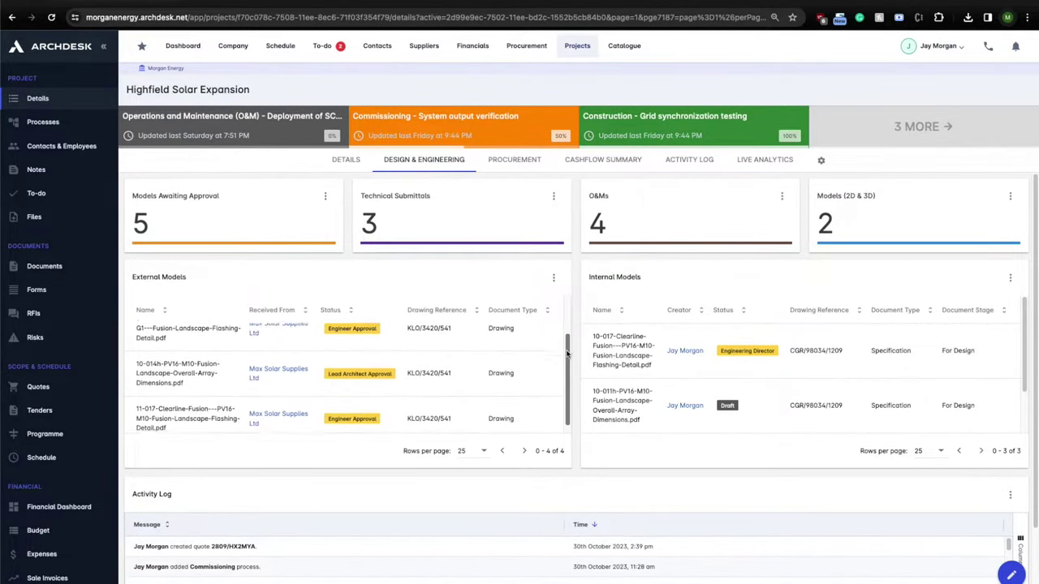
scroll(566, 325, "up", 2)
scroll(677, 357, "down", 2)
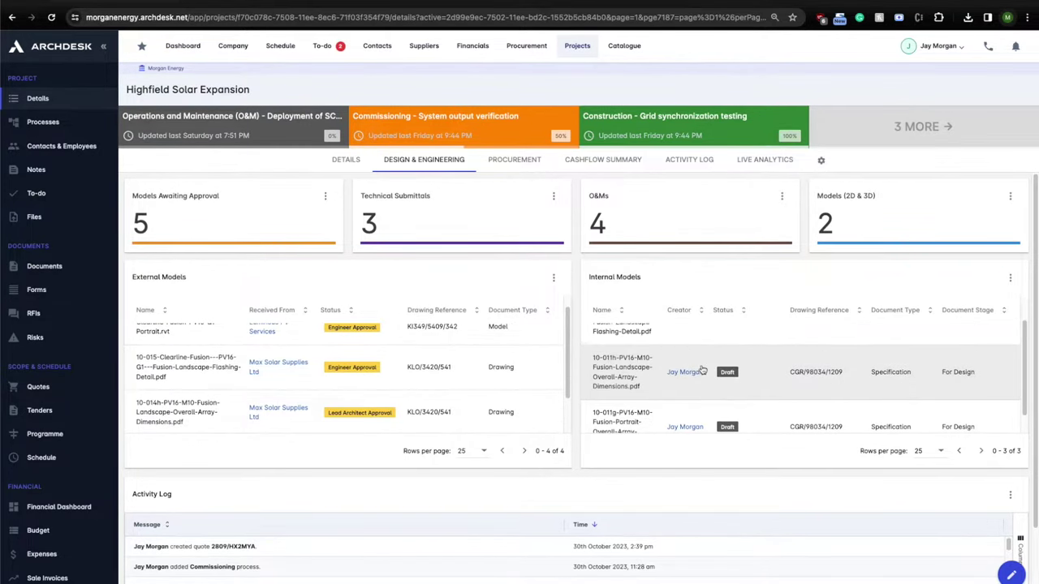
scroll(577, 339, "down", 1)
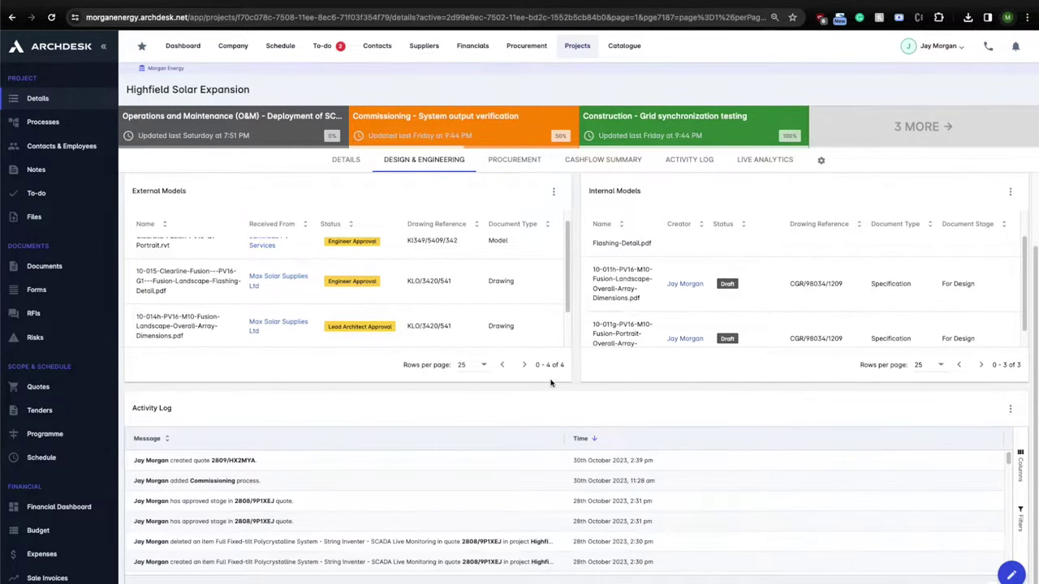
scroll(478, 479, "down", 2)
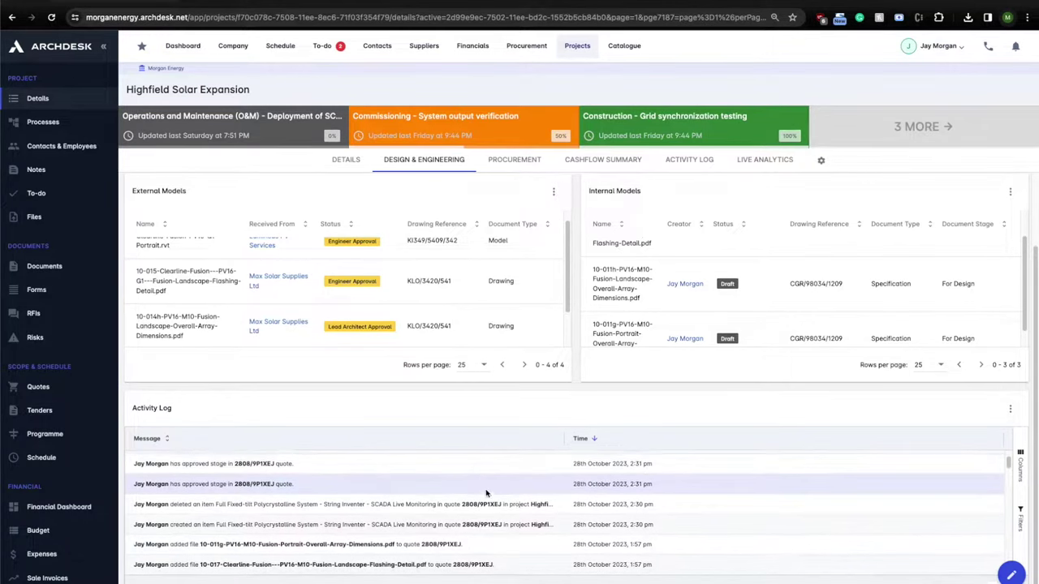
scroll(580, 405, "up", 1)
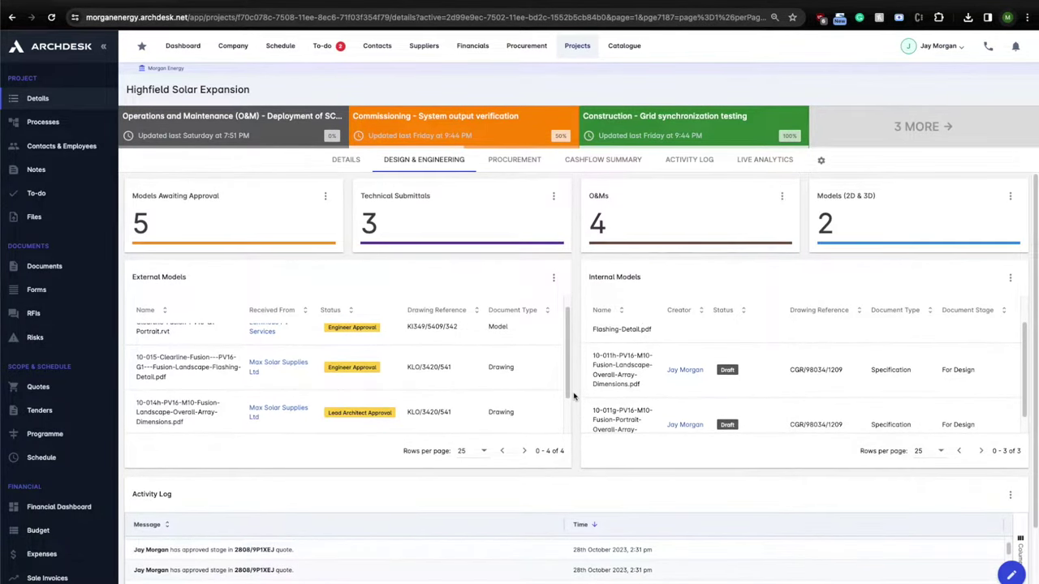
Review the project's Procurement and Cashflow Summary dashboards, including the sale invoices, purchase invoices and invoice graphs
left_click(520, 166)
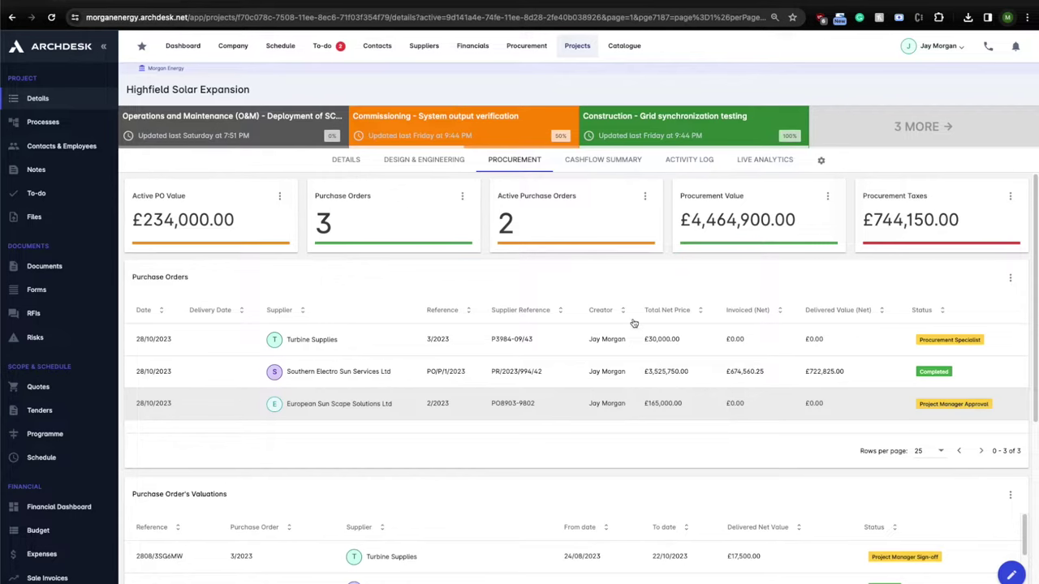
left_click(607, 165)
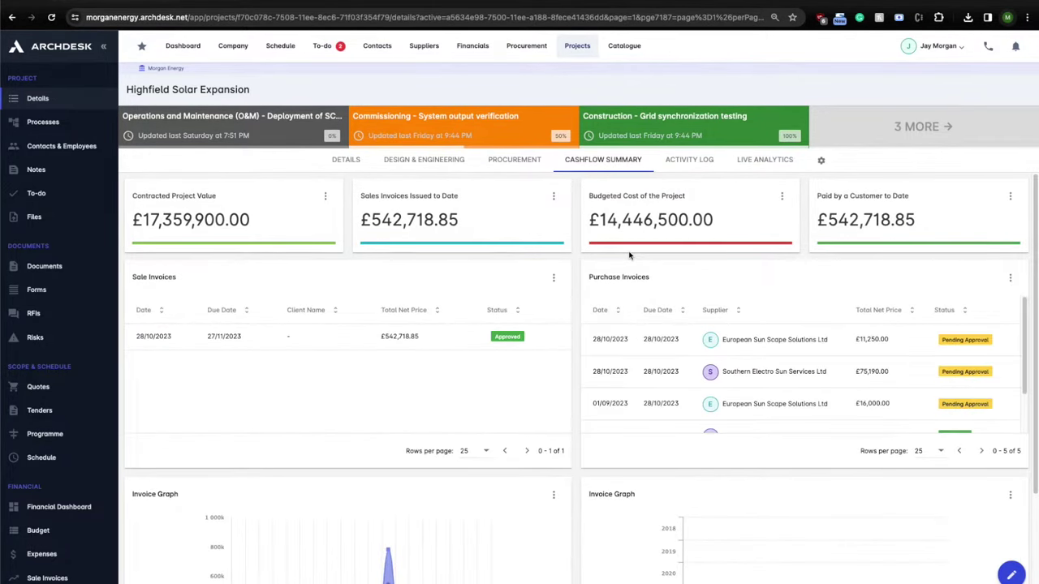
scroll(582, 256, "down", 2)
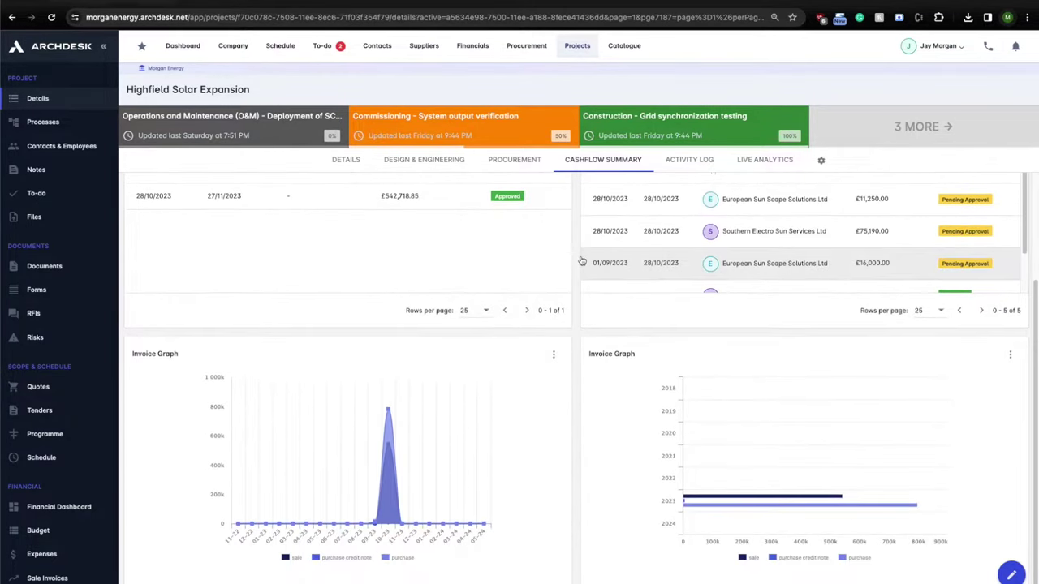
scroll(580, 260, "up", 2)
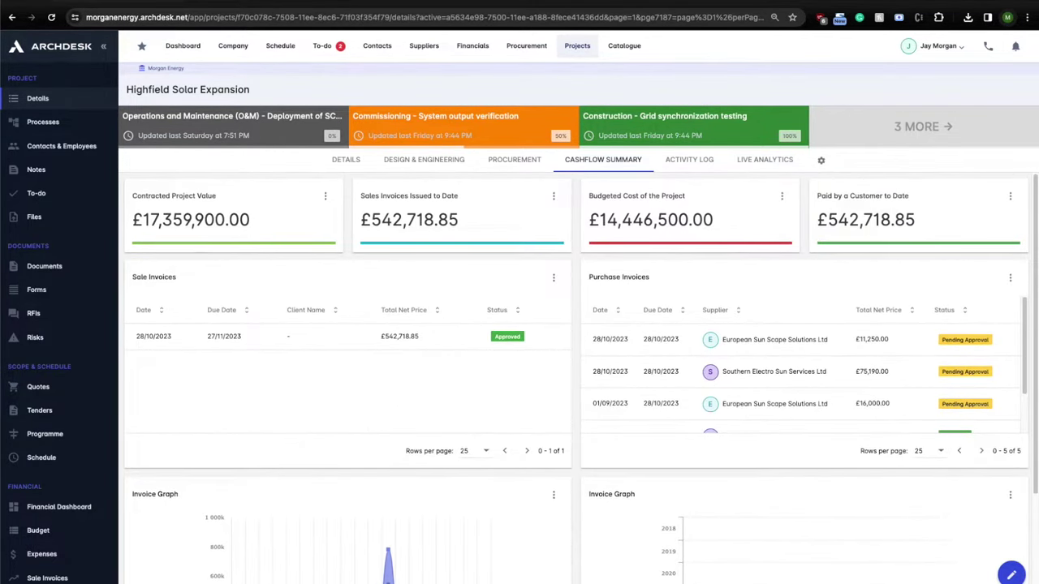
Review the project's processes and their stages from Operations and Maintenance down to Feasibility Studies
left_click(127, 139)
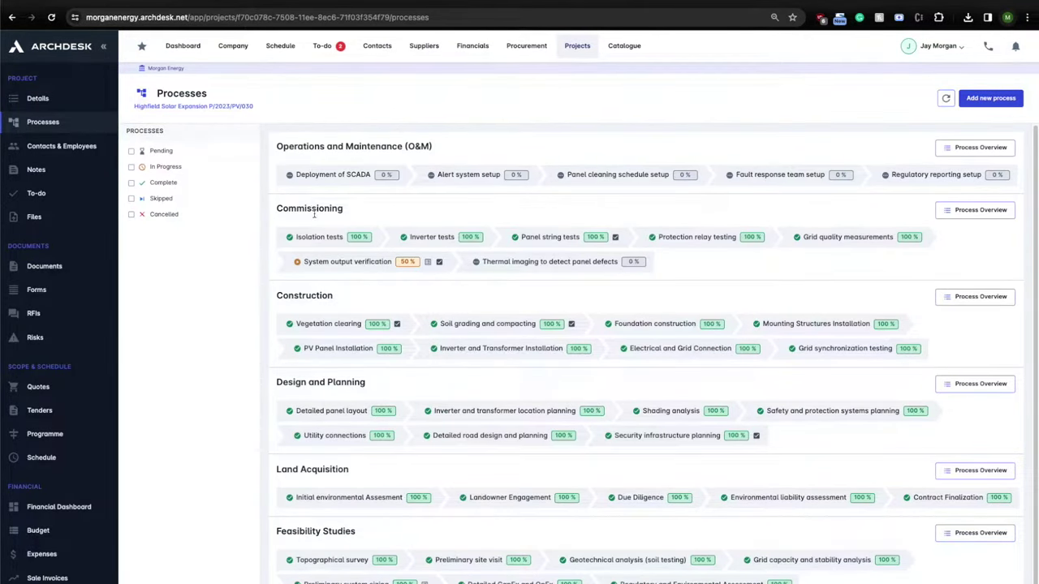
scroll(321, 244, "down", 1)
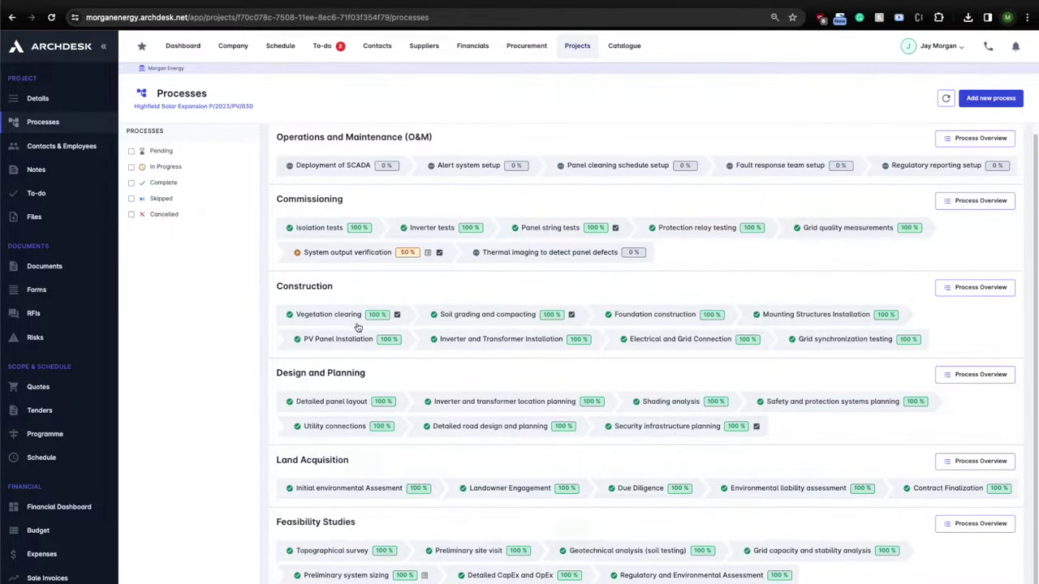
scroll(837, 338, "up", 1)
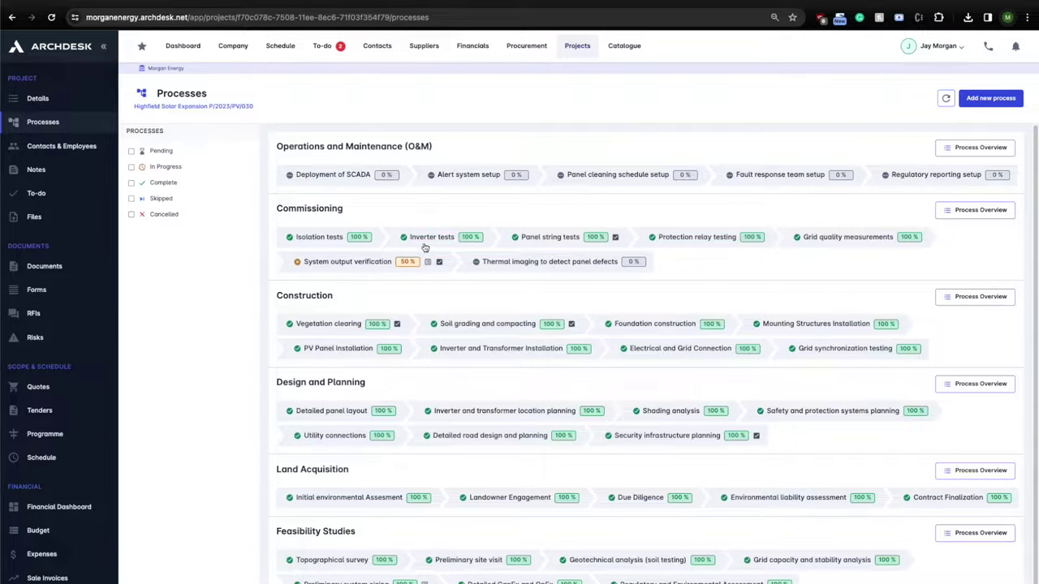
Open the System output verification stage under Commissioning and review its form, to-dos and files
left_click(353, 266)
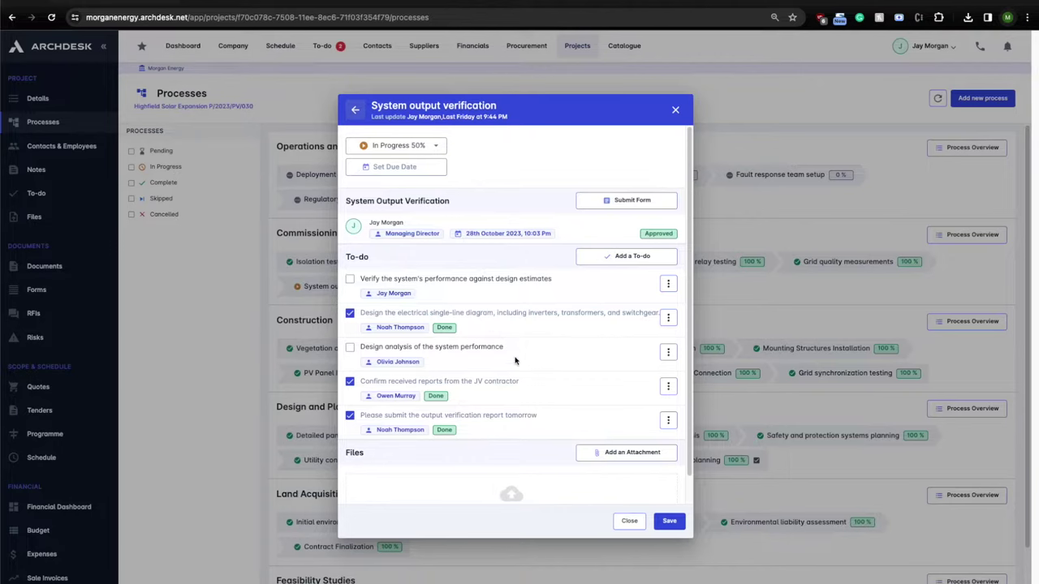
scroll(514, 360, "down", 2)
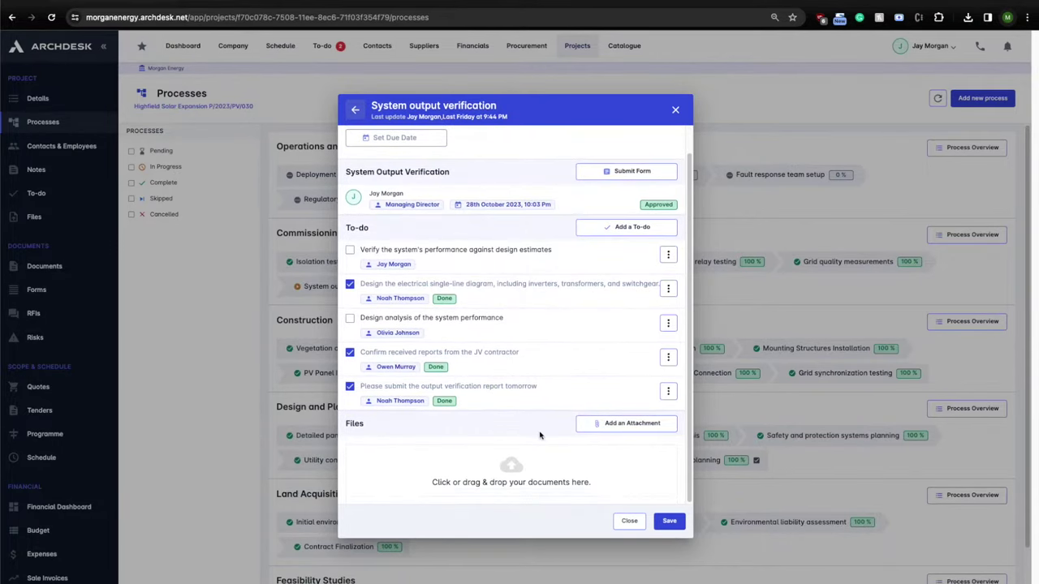
scroll(488, 443, "up", 2)
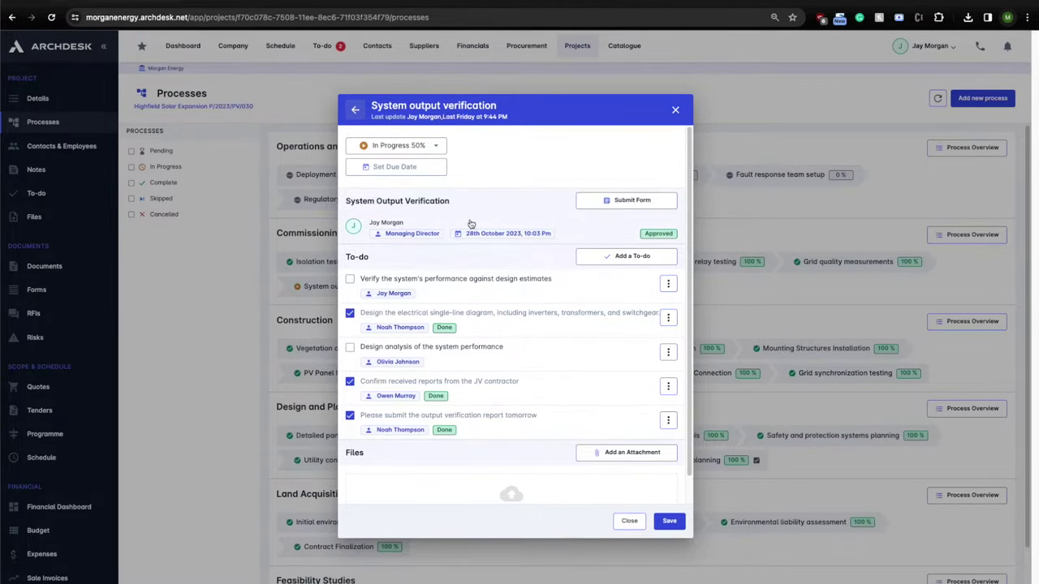
Read the submitted System Output Verification form through to its images and signature, and close it
left_click(581, 230)
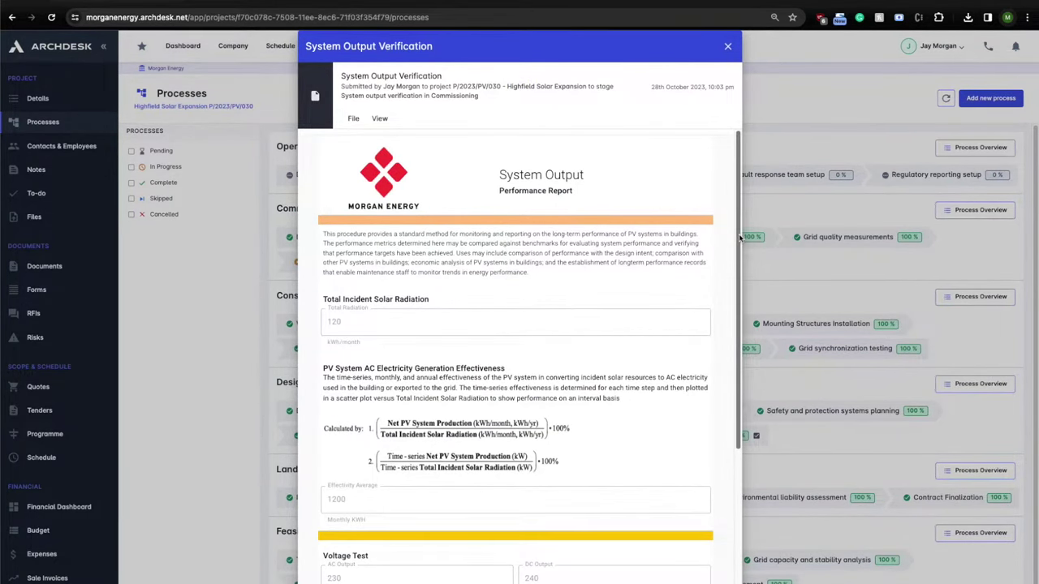
scroll(729, 276, "down", 2)
scroll(729, 306, "down", 3)
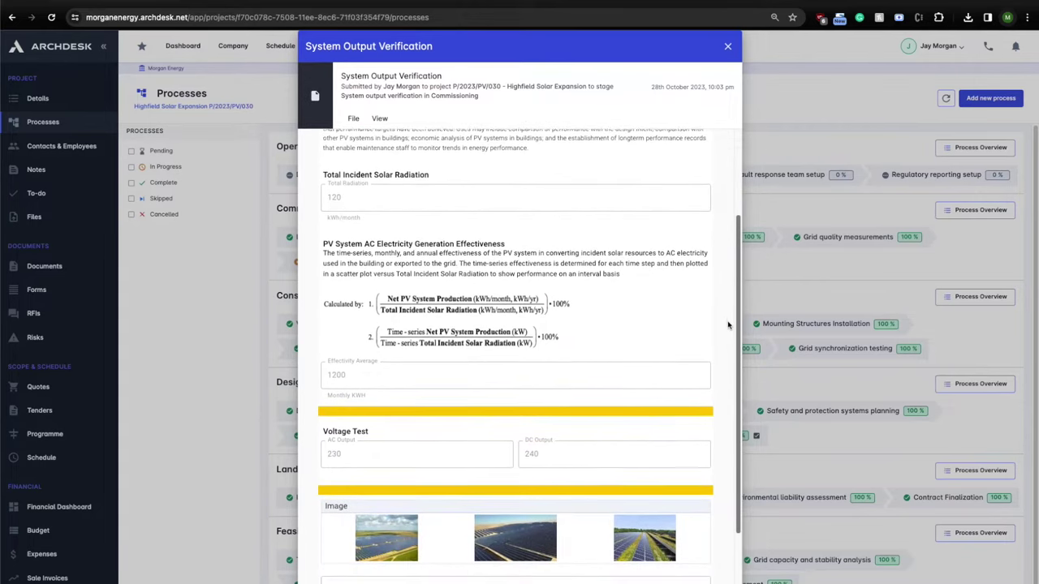
left_click_drag(737, 376, 738, 392)
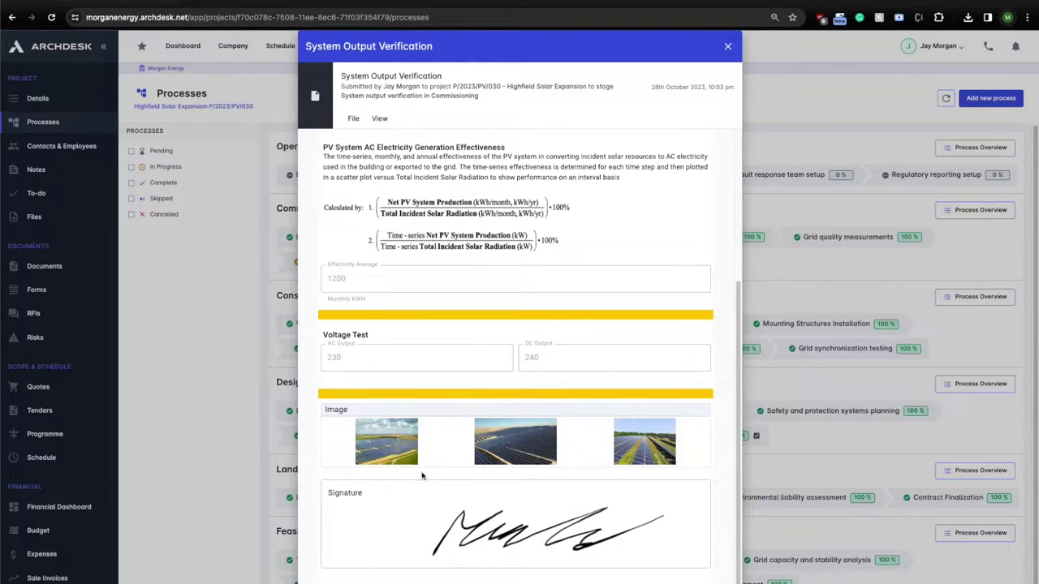
scroll(578, 336, "up", 3)
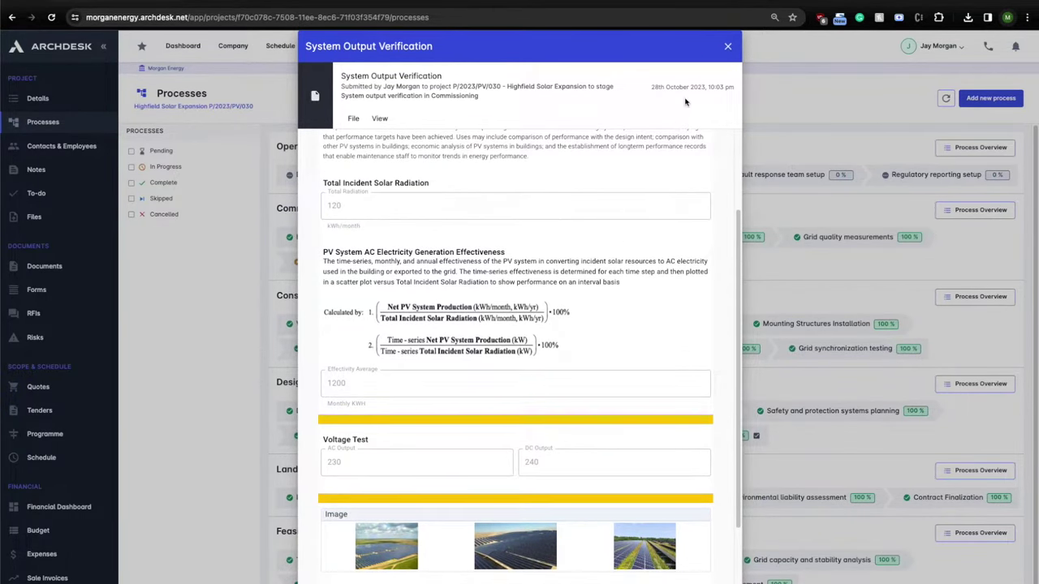
left_click(728, 48)
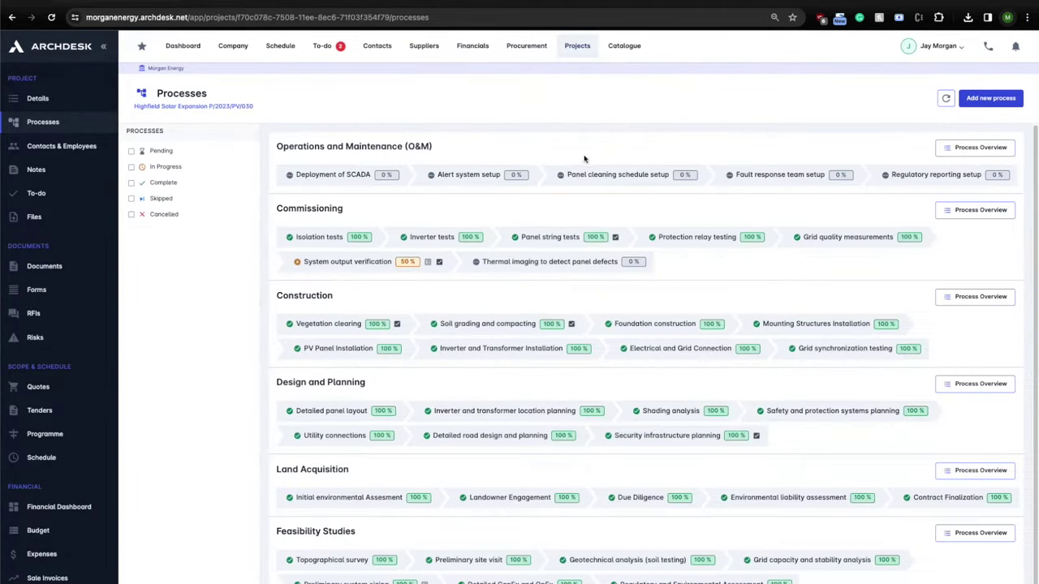
Reopen the System output verification stage for another look, close it and survey all the project's processes
left_click(365, 263)
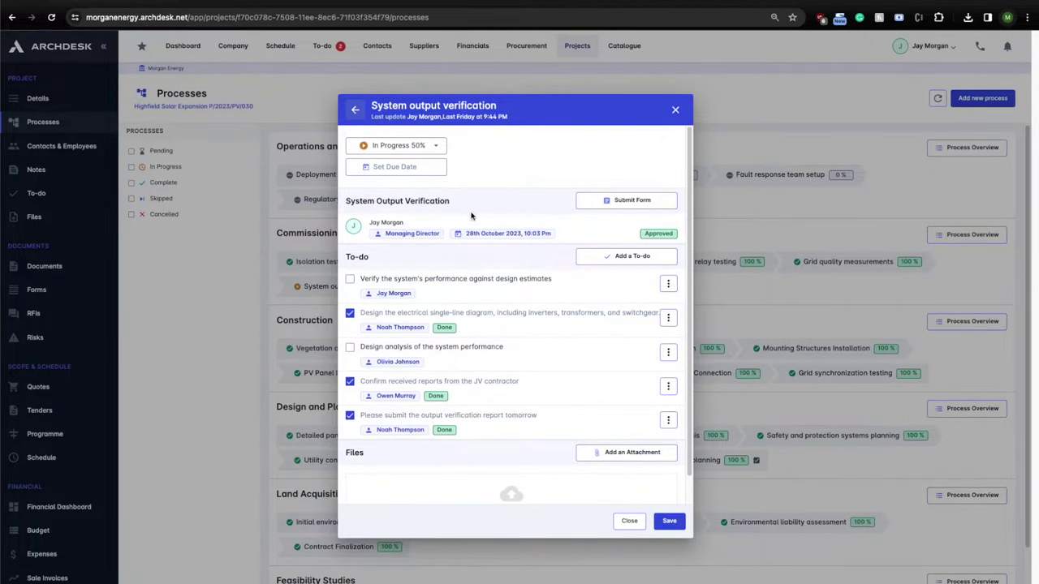
left_click(674, 109)
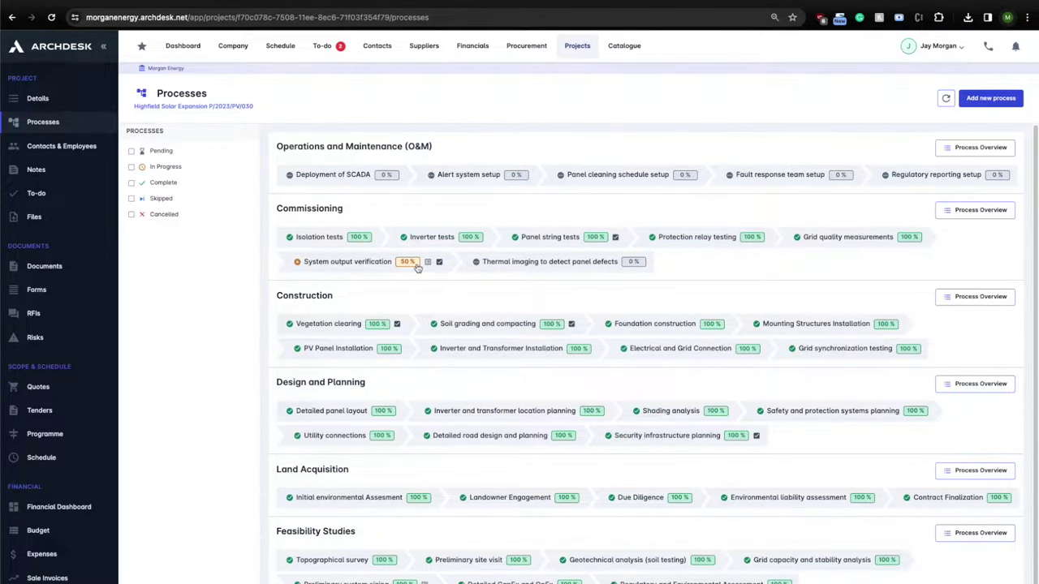
scroll(422, 272, "down", 1)
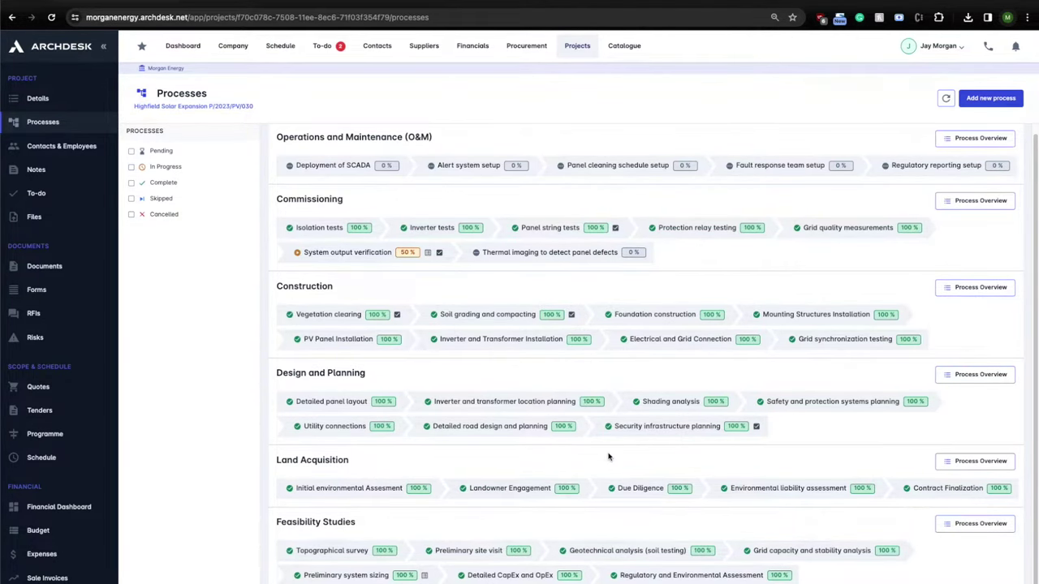
scroll(608, 457, "up", 1)
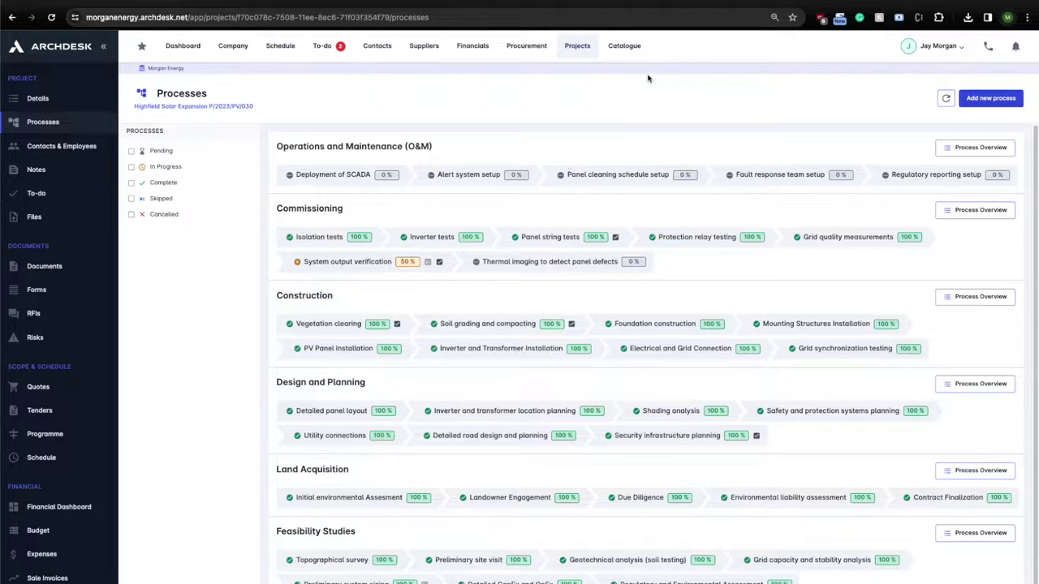
View the project's contacts and employees, checking phone and e-mail details for the general contractor and the investor relations contact
left_click(73, 146)
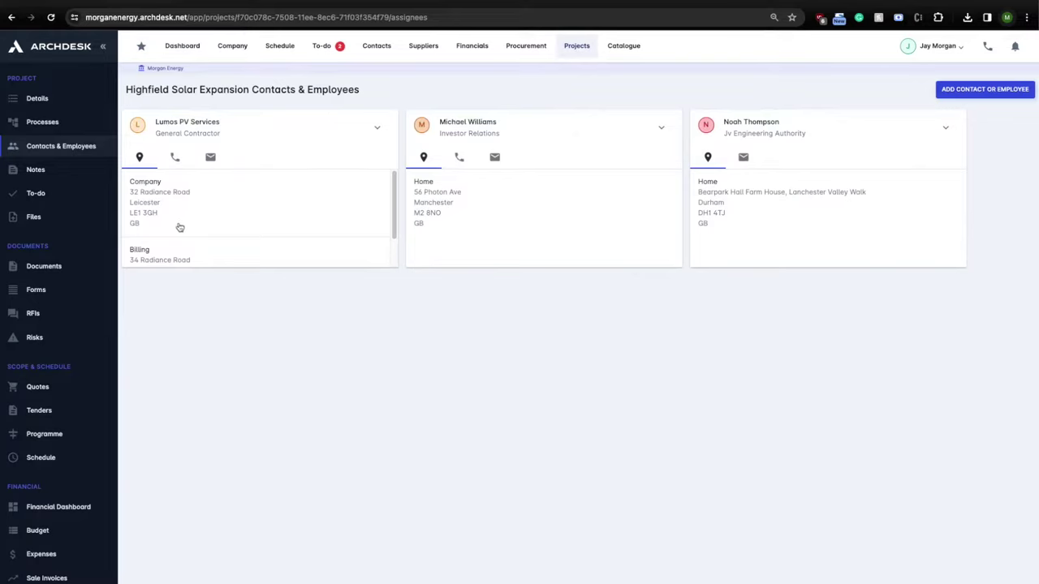
left_click(174, 157)
left_click(211, 158)
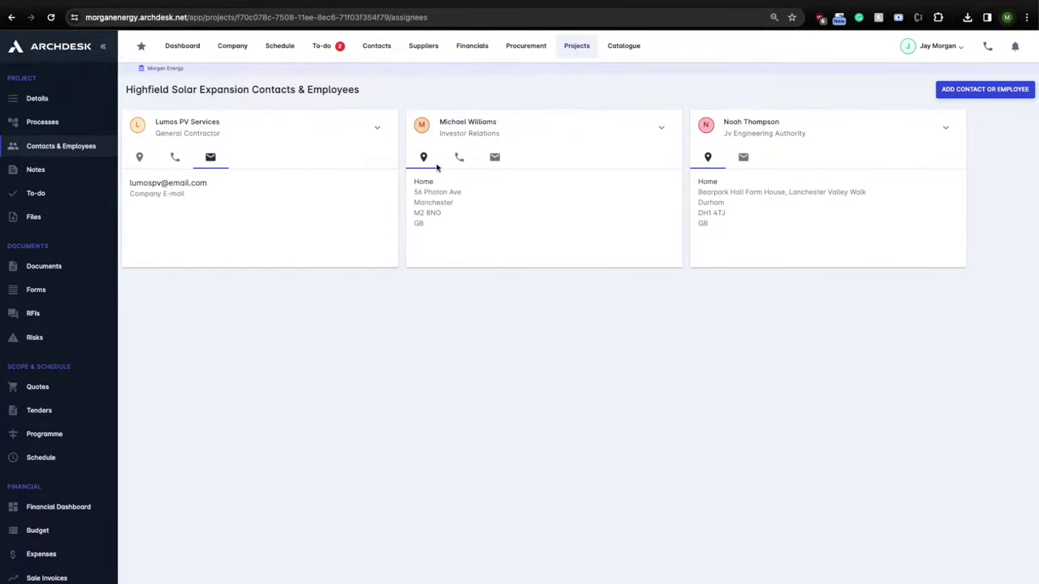
left_click(459, 157)
left_click(494, 158)
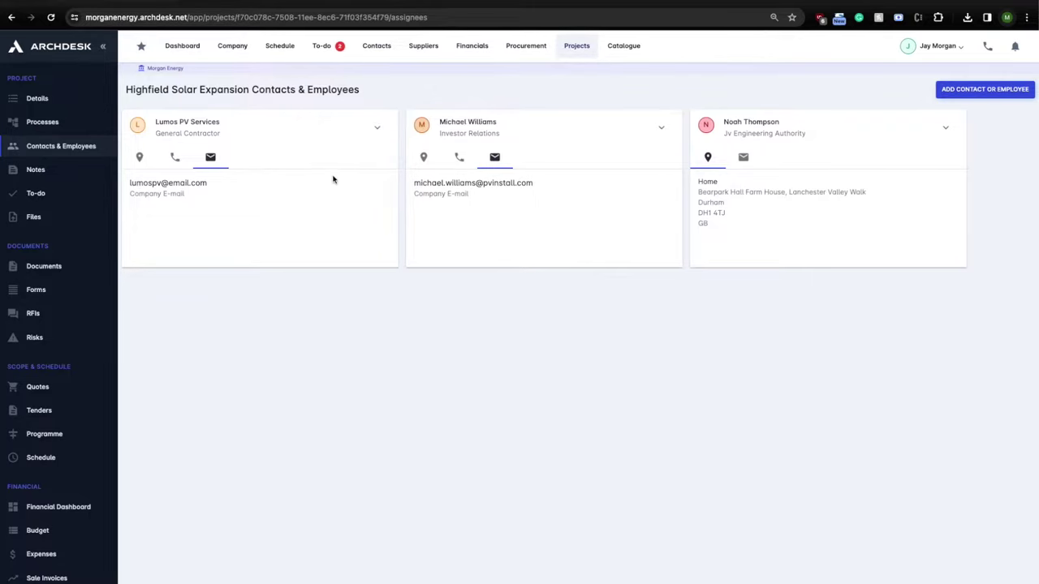
Read the project's four notes in turn, from solar farm costs to grant and tax benefits
left_click(69, 172)
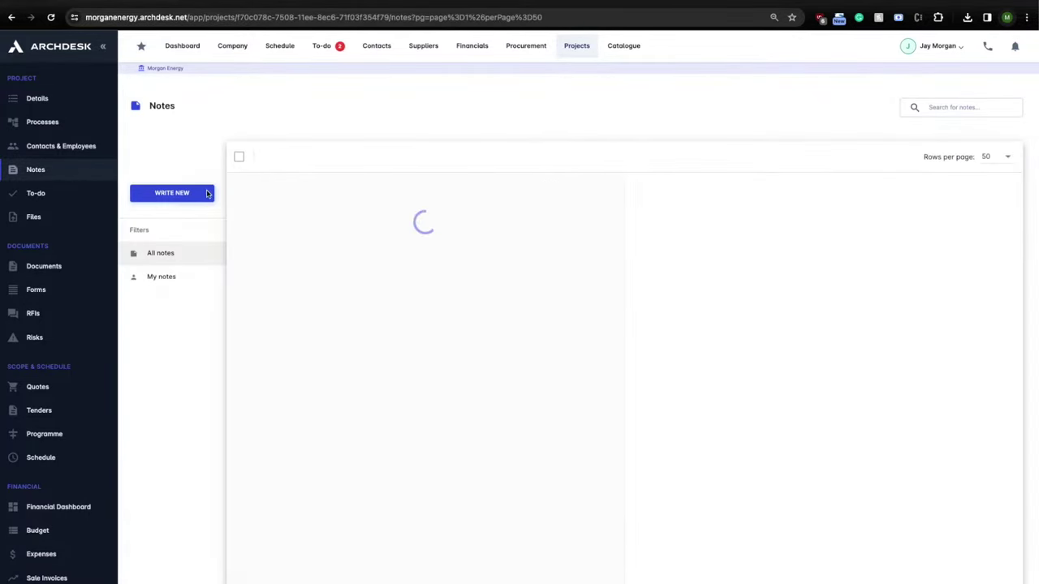
left_click(417, 235)
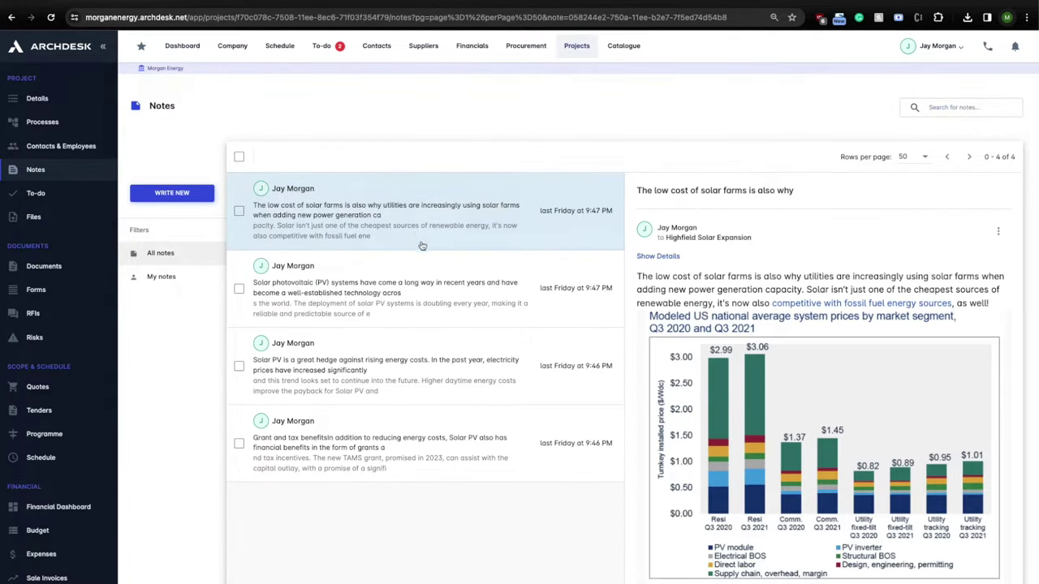
left_click(422, 302)
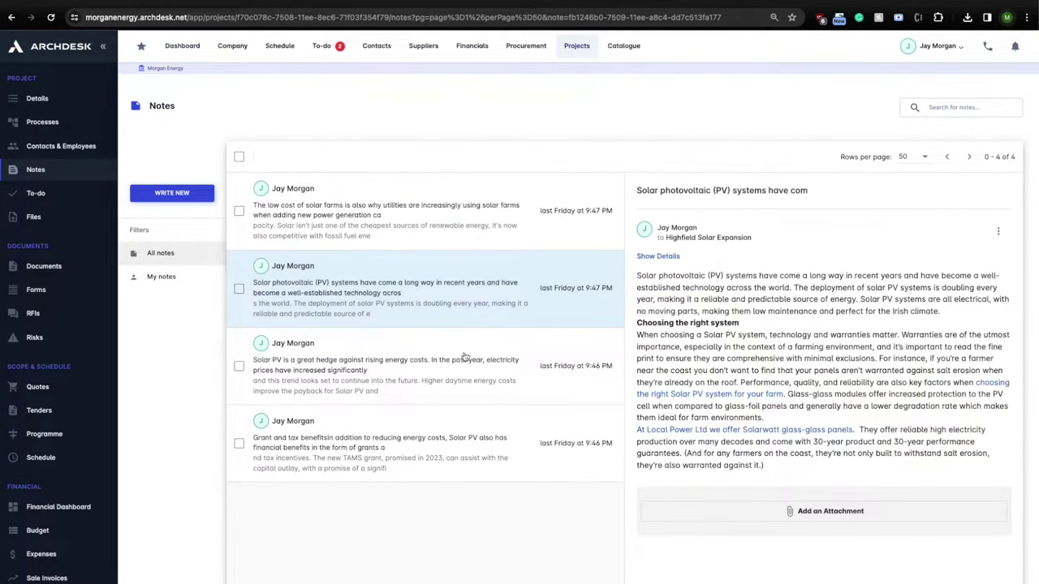
left_click(465, 363)
left_click(498, 437)
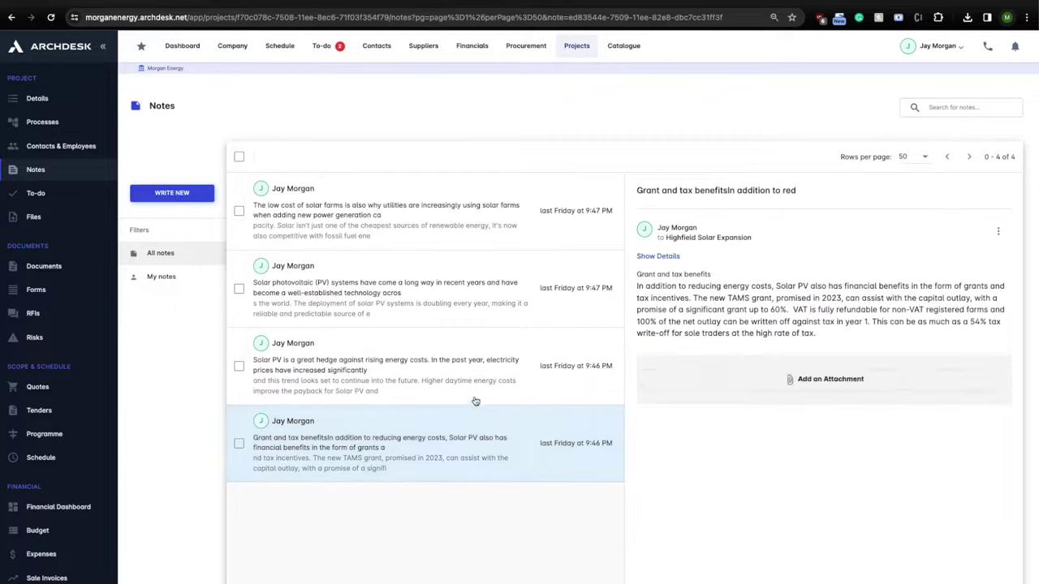
Look through the project's to-do list, including each task's priority, assignee and linked process stage
left_click(31, 198)
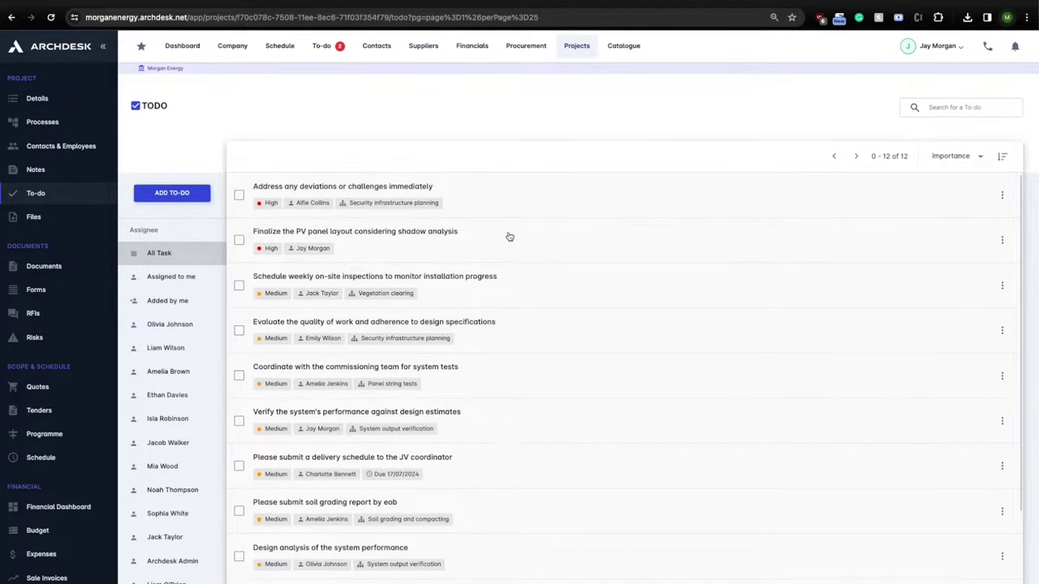
scroll(509, 242, "down", 1)
scroll(510, 268, "down", 1)
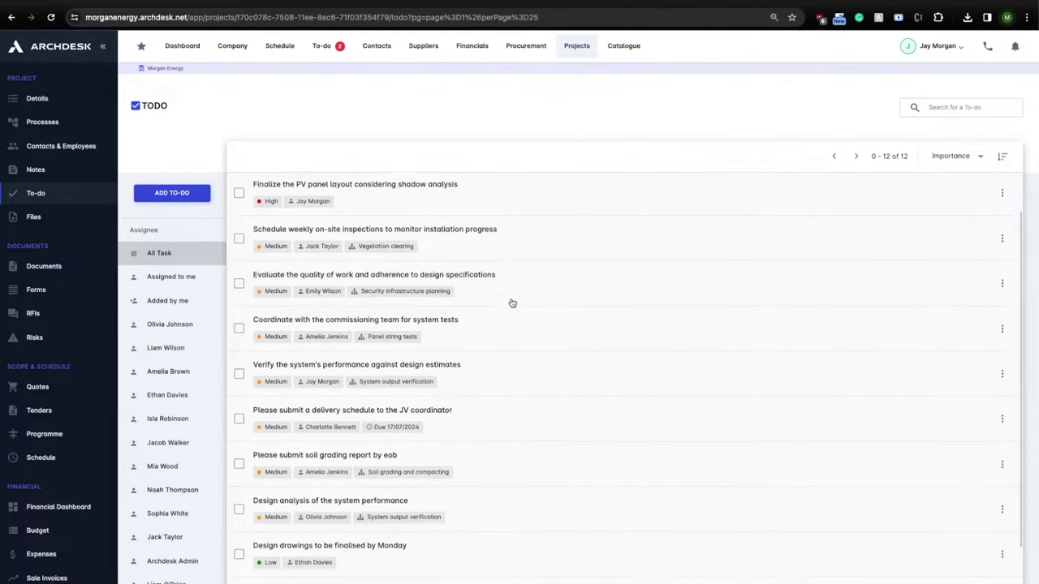
scroll(510, 310, "up", 1)
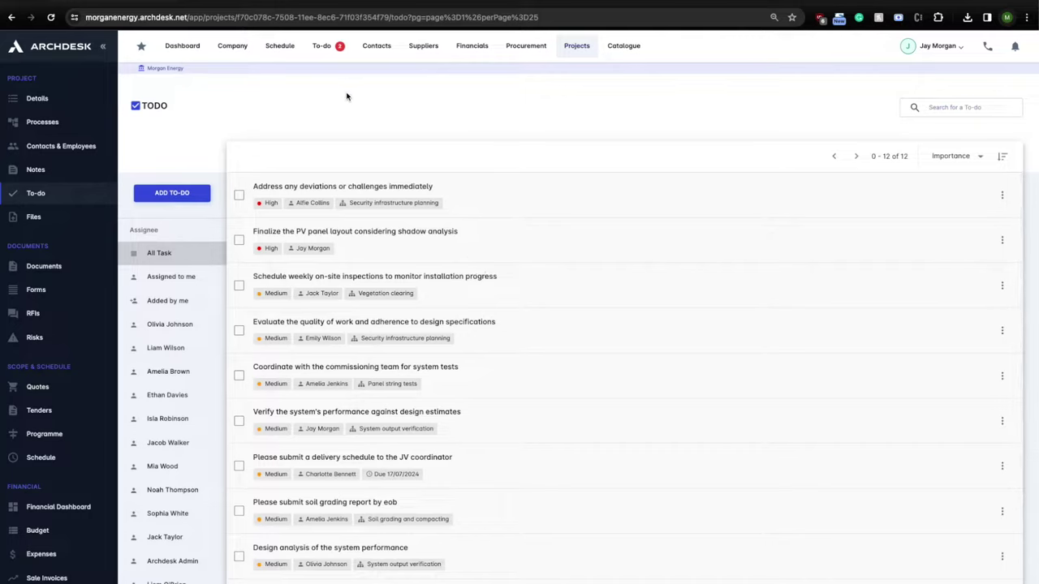
Show the project's document folders, expanding All Documents, Construction, and Documentation & Manuals
left_click(42, 270)
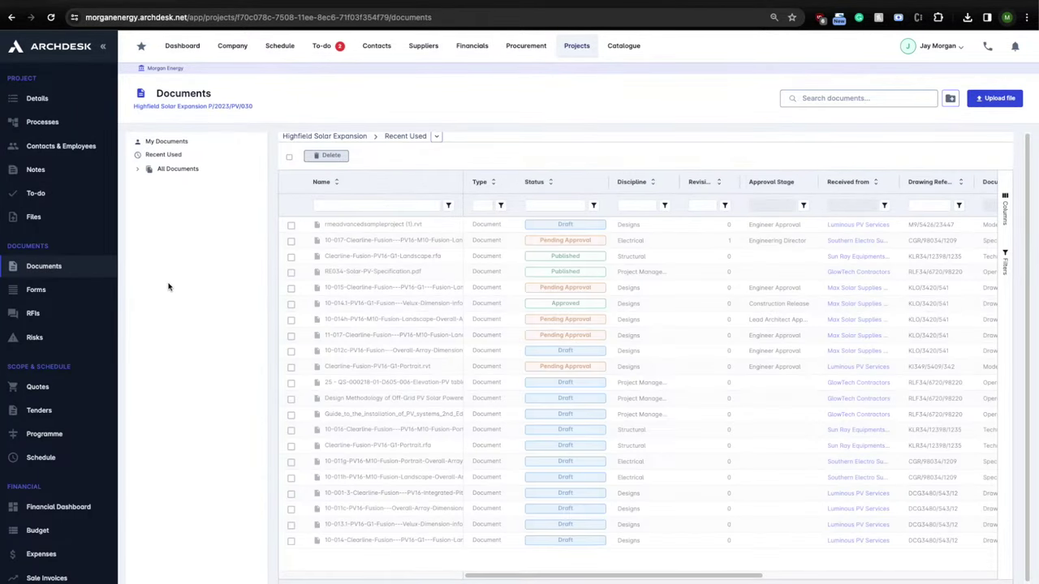
left_click(138, 169)
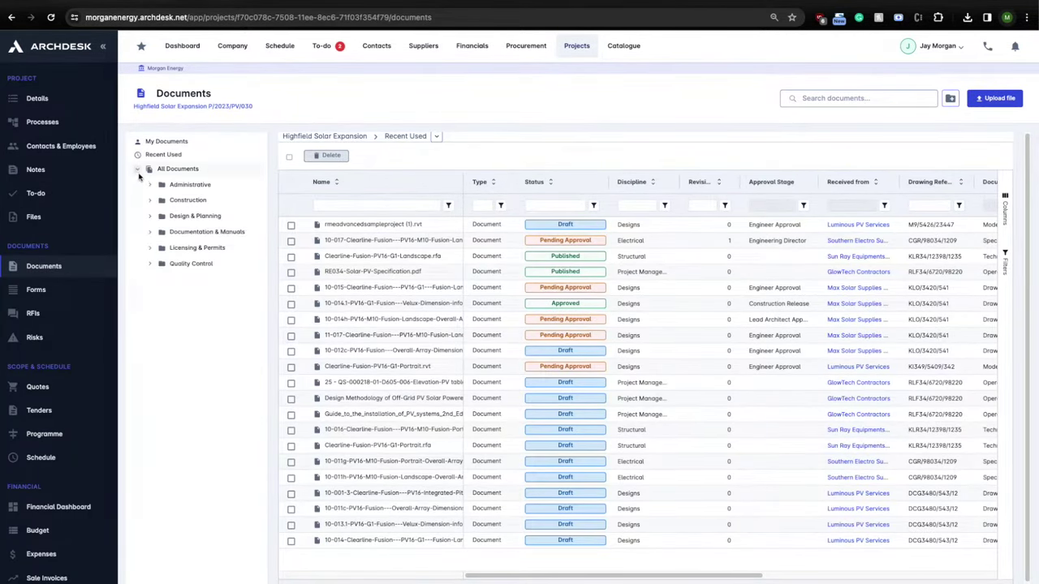
left_click(149, 201)
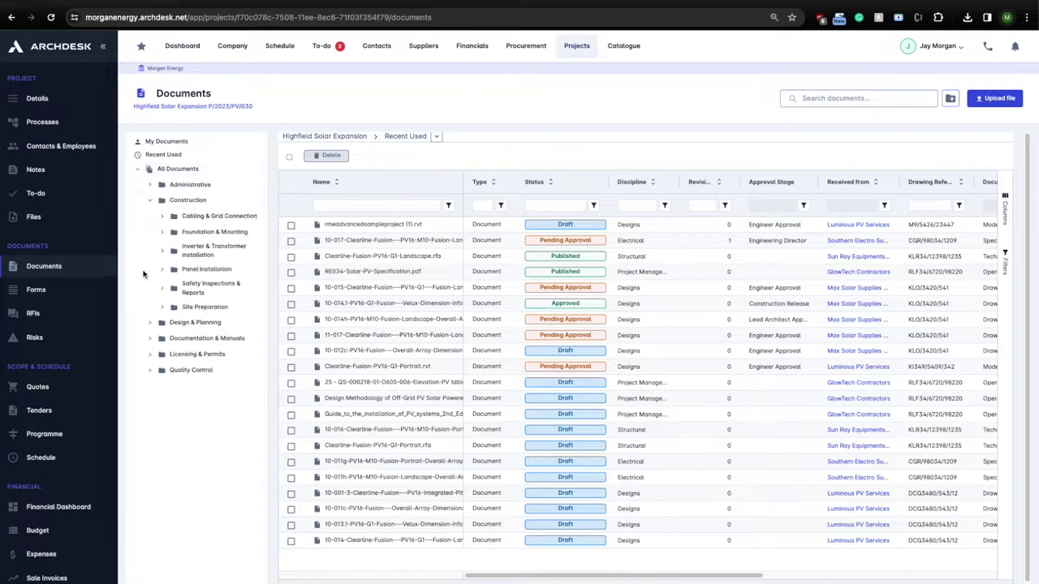
left_click(150, 339)
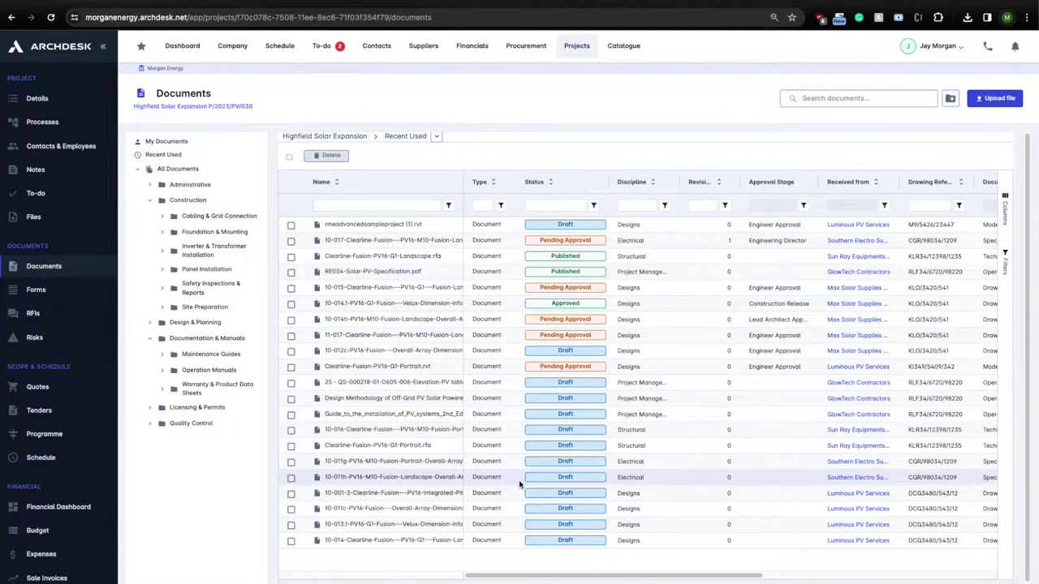
Look through the Recent Used documents table's columns, from Status to Creator, including the filter options for Document Type
left_click_drag(531, 575, 654, 580)
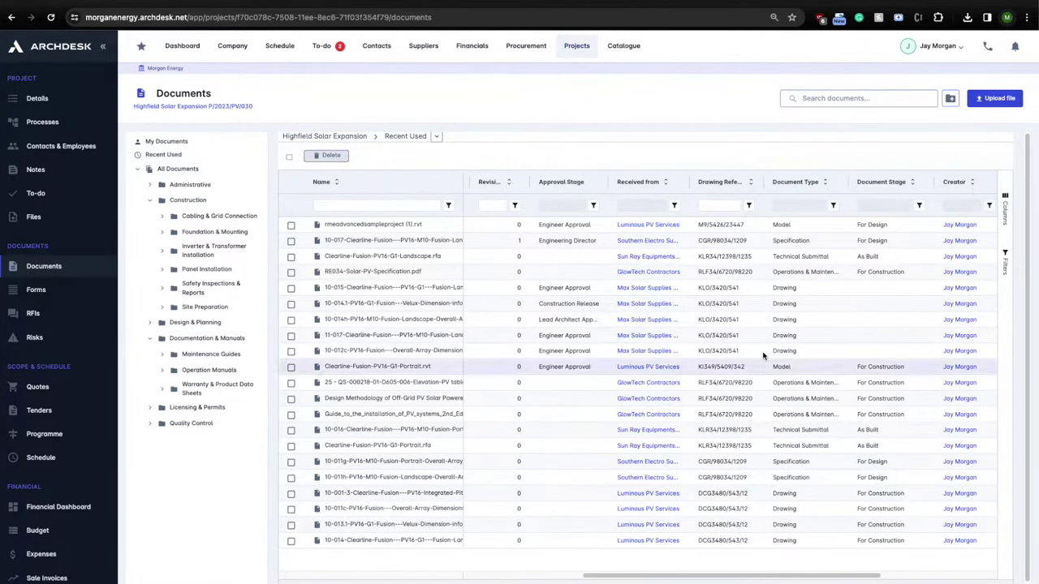
left_click(834, 205)
scroll(938, 259, "down", 2)
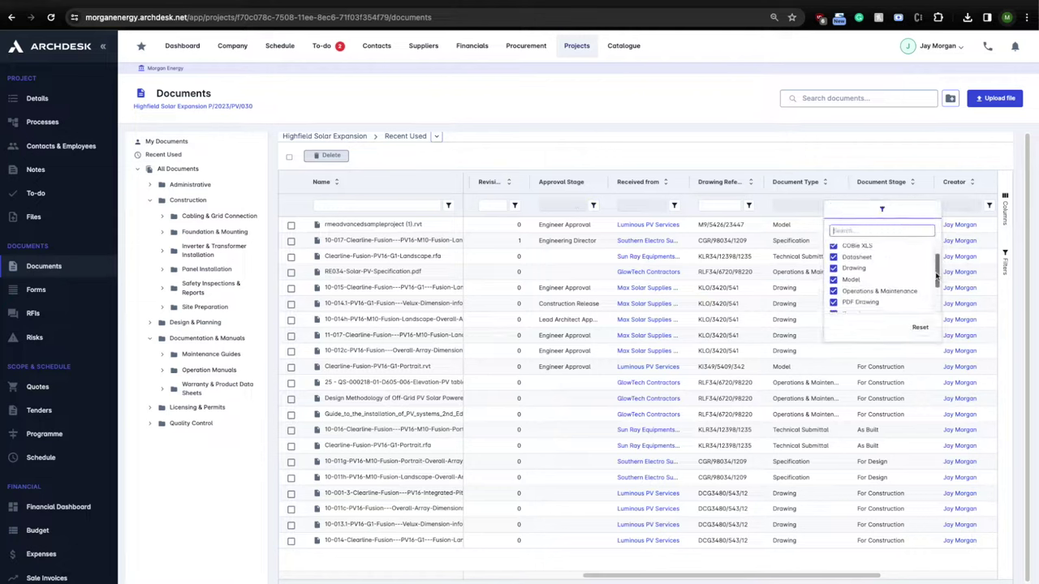
left_click(791, 159)
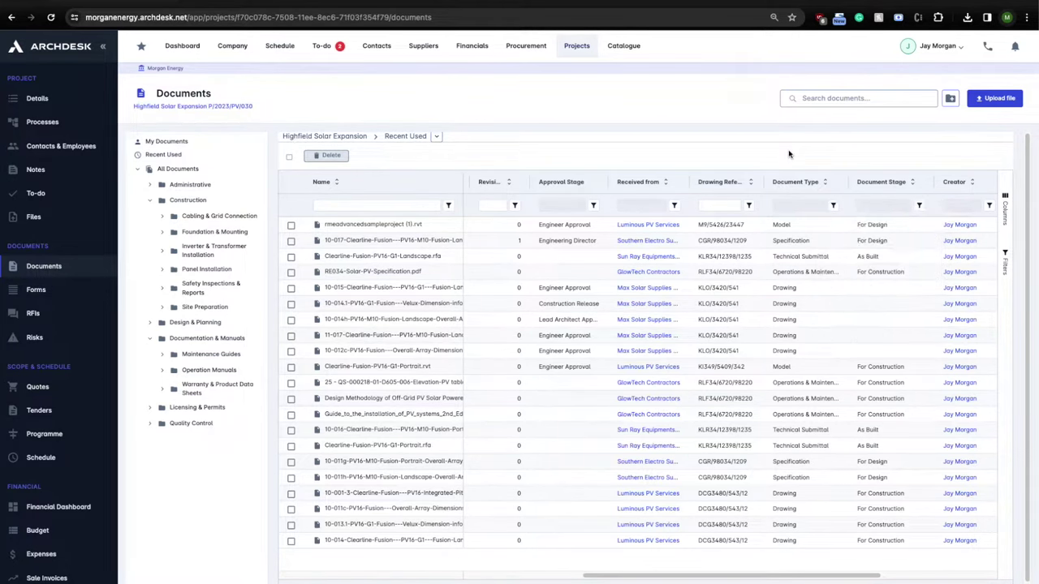
left_click_drag(702, 578, 585, 578)
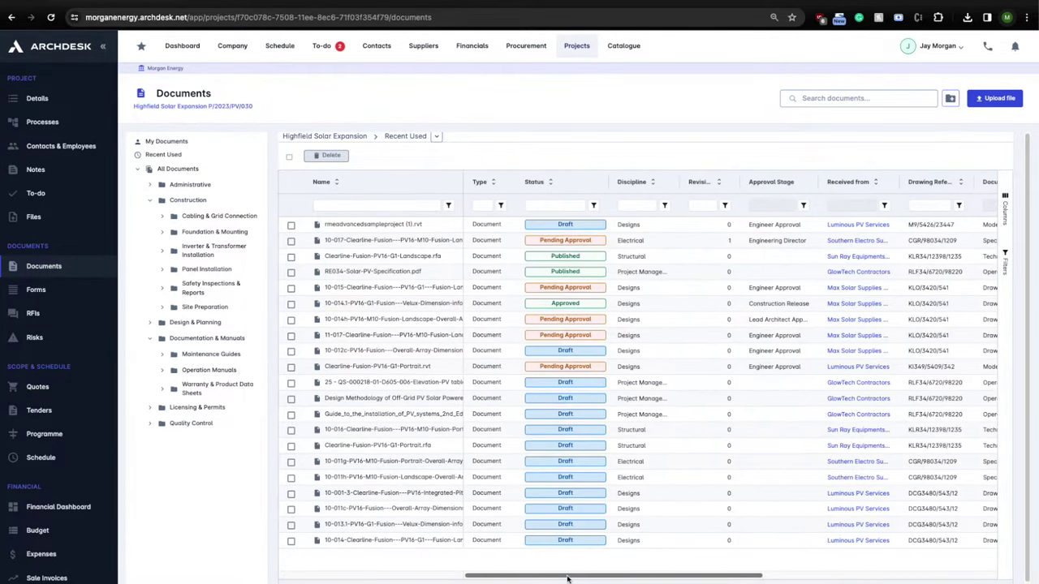
Review the 10-017 Landscape Flashing Detail PDF, including its revisions, enlarged drawing pages and comments, and close it
left_click(403, 242)
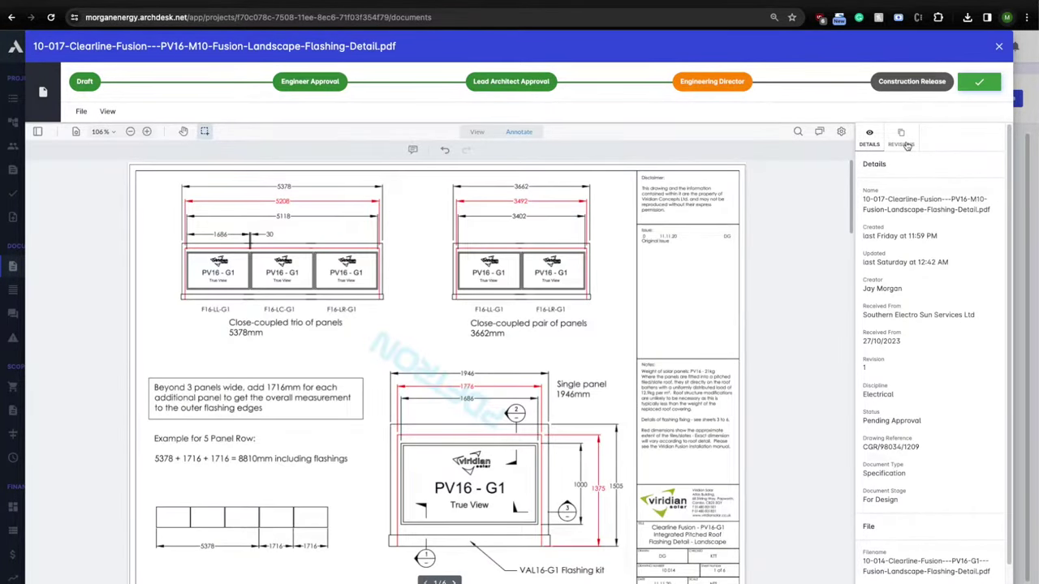
left_click(908, 145)
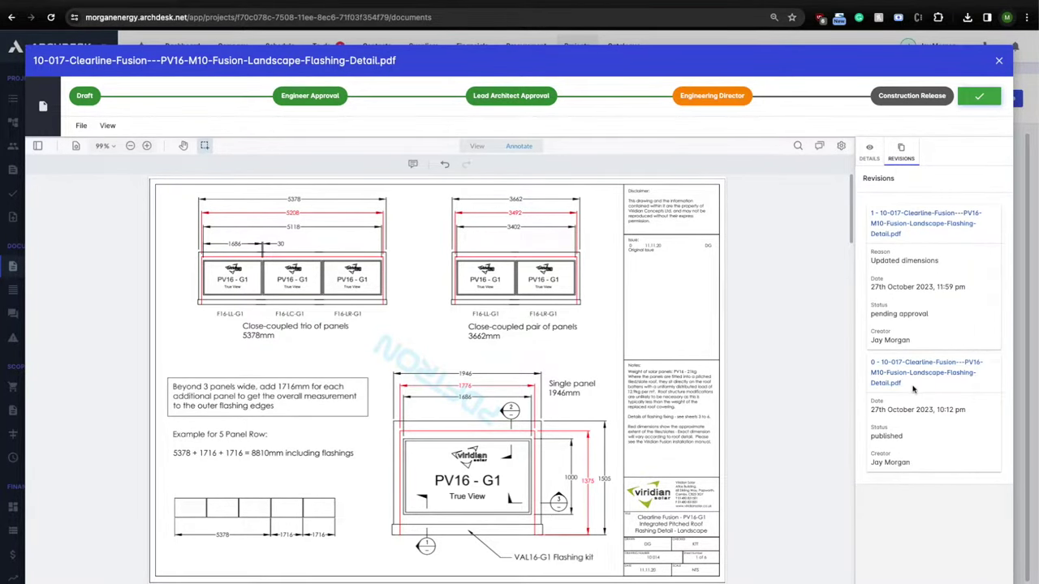
left_click(146, 145)
left_click(146, 145)
left_click(184, 146)
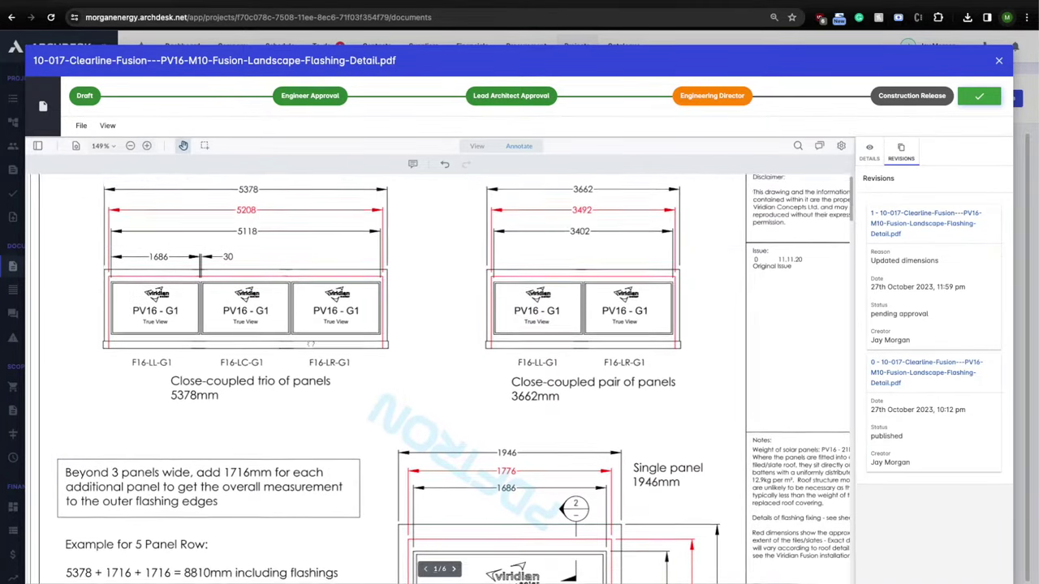
left_click_drag(342, 363, 345, 183)
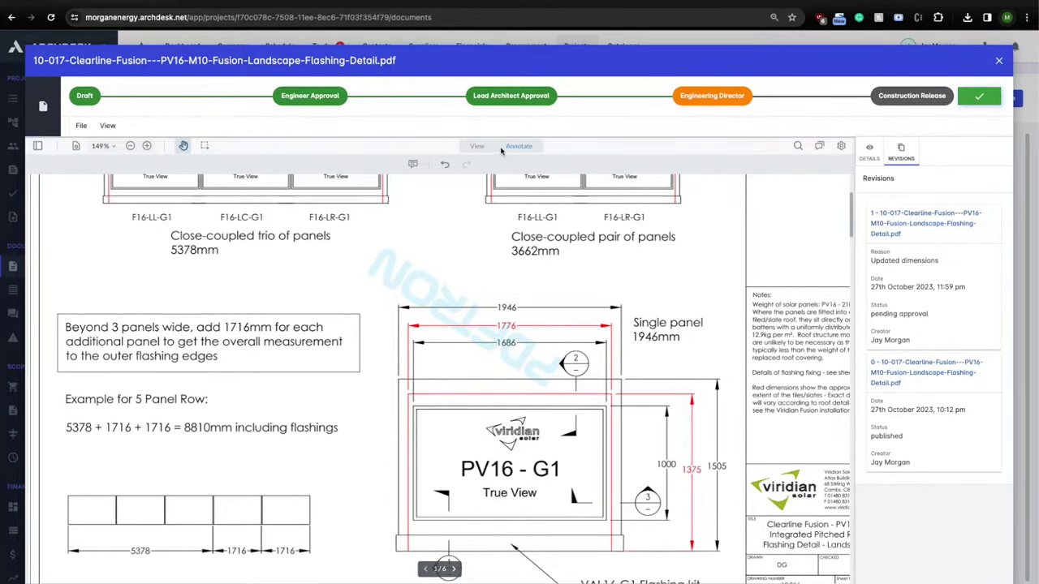
left_click(819, 146)
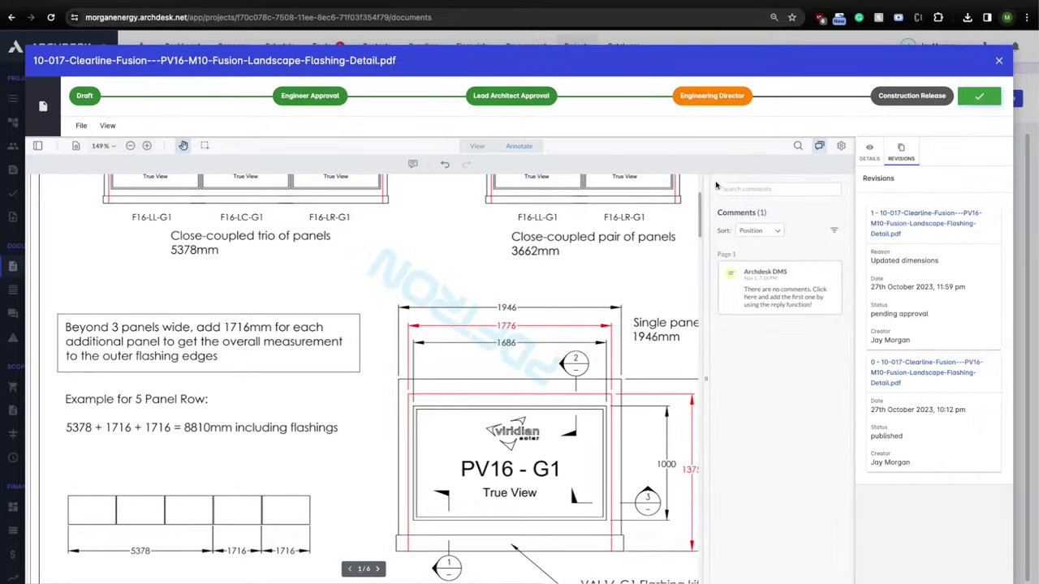
scroll(699, 290, "down", 10)
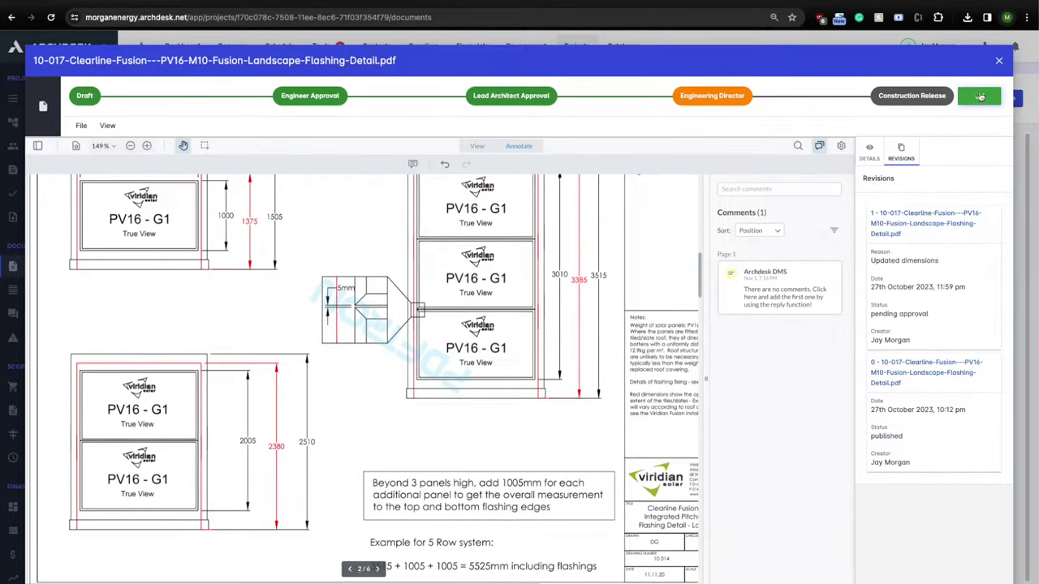
left_click(1000, 61)
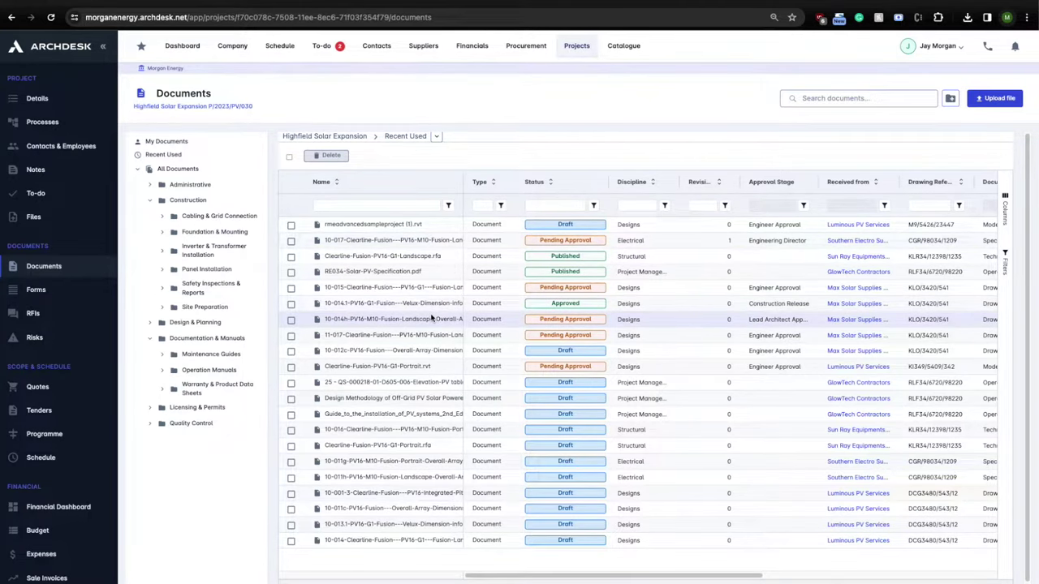
View the project's forms and look through a blank Daily Progress Form without submitting it
left_click(54, 292)
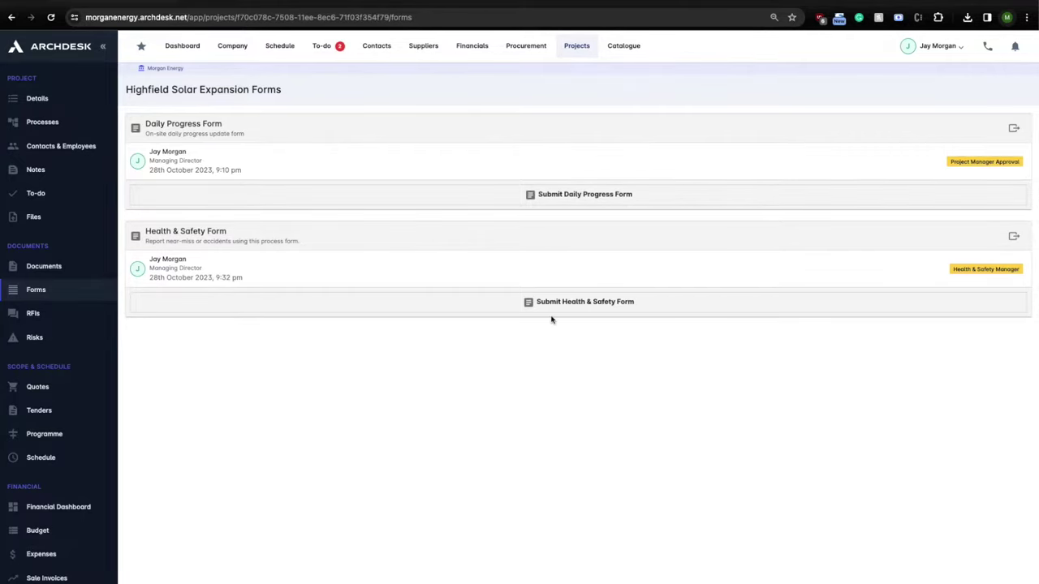
left_click(566, 200)
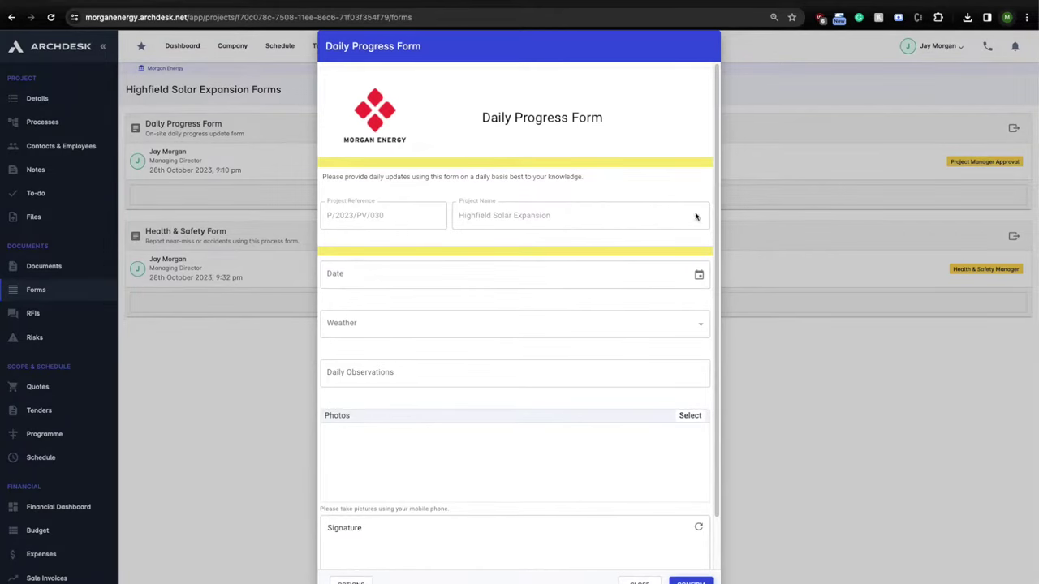
scroll(702, 235, "down", 1)
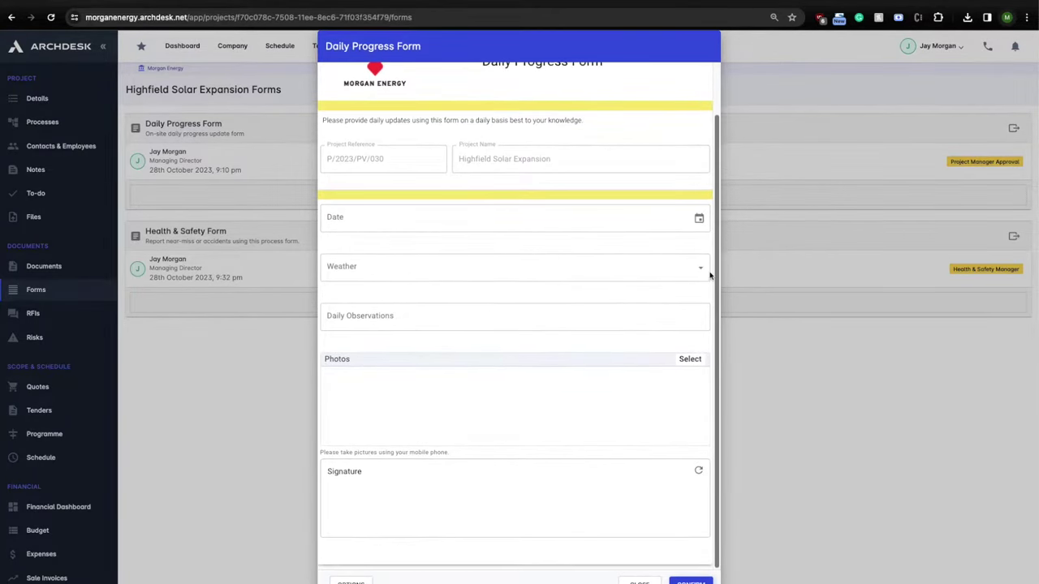
scroll(713, 244, "up", 1)
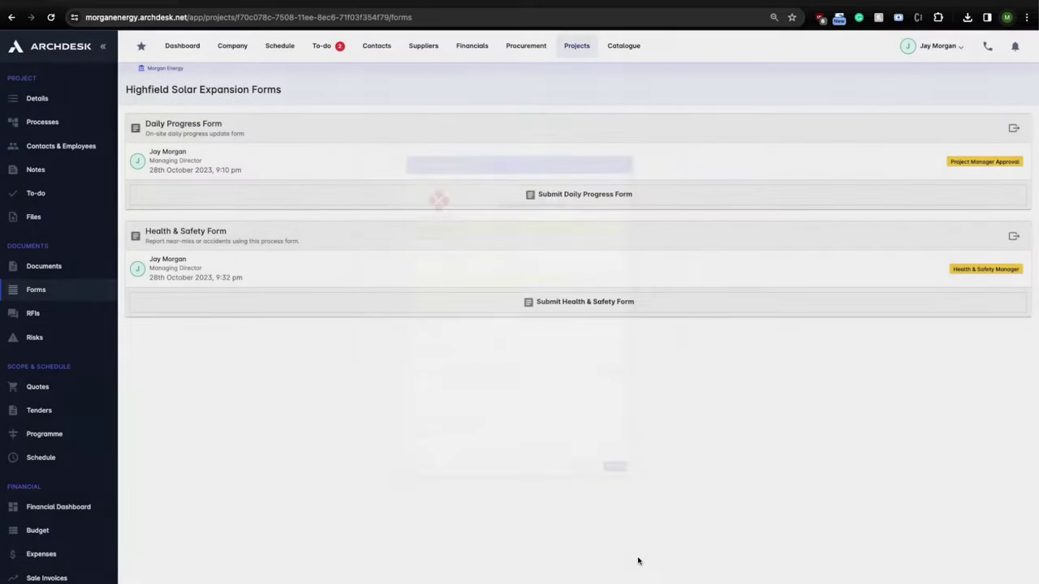
left_click(640, 581)
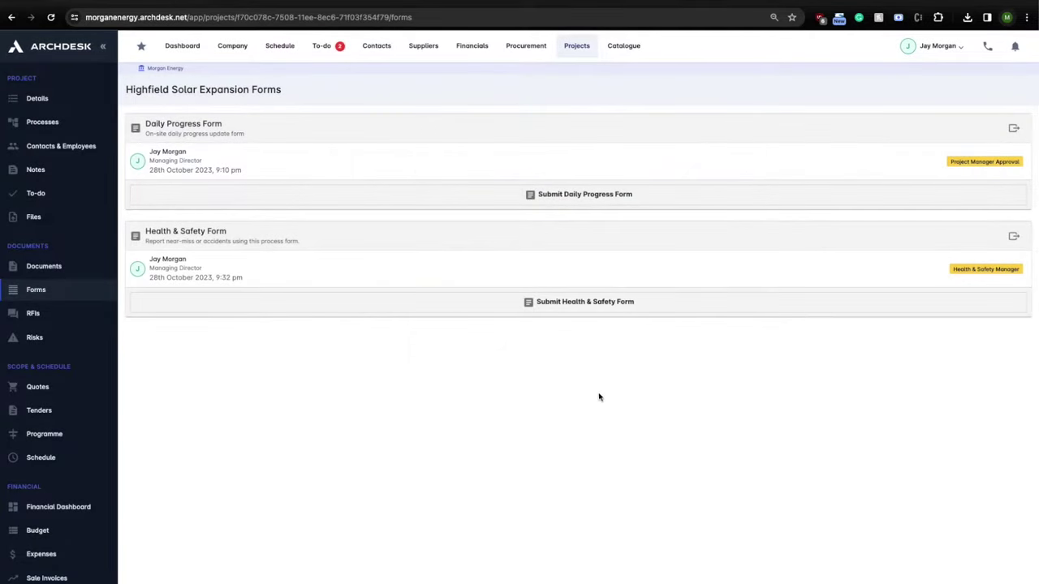
Look through a blank Health & Safety Form from the project reference to the signature, then close it
left_click(587, 304)
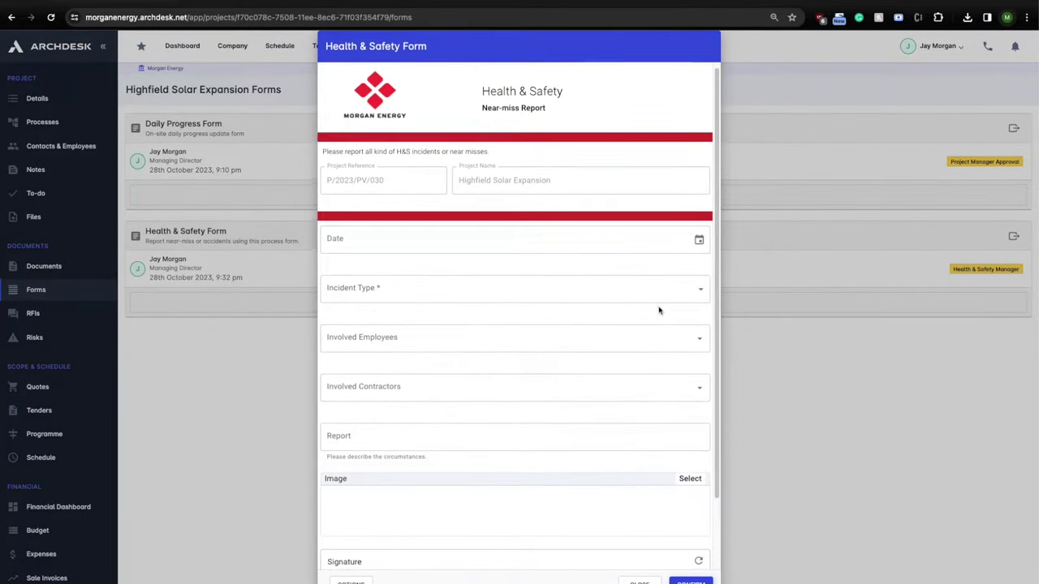
scroll(659, 313, "down", 2)
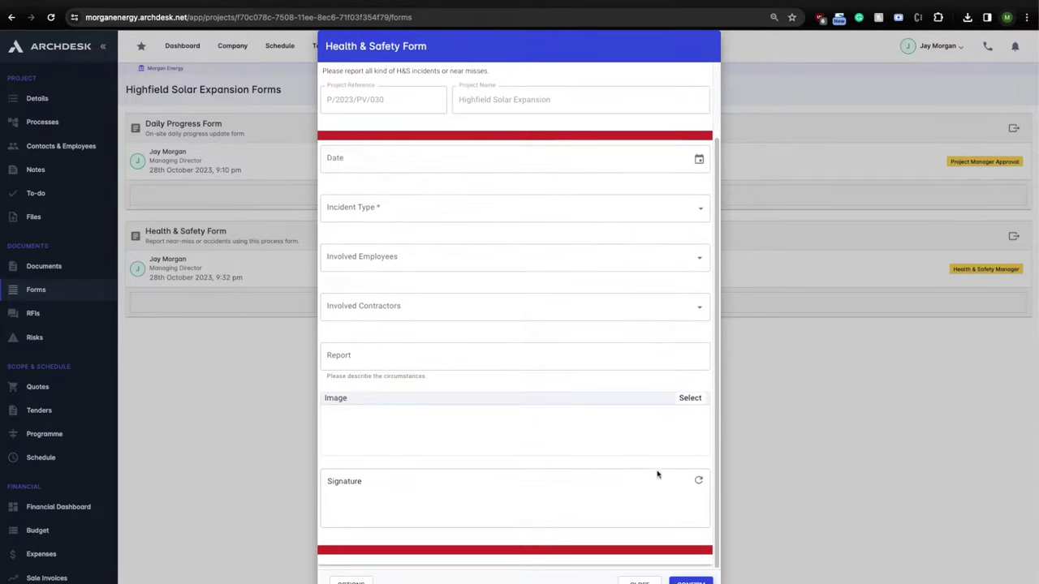
scroll(657, 479, "up", 2)
left_click(641, 579)
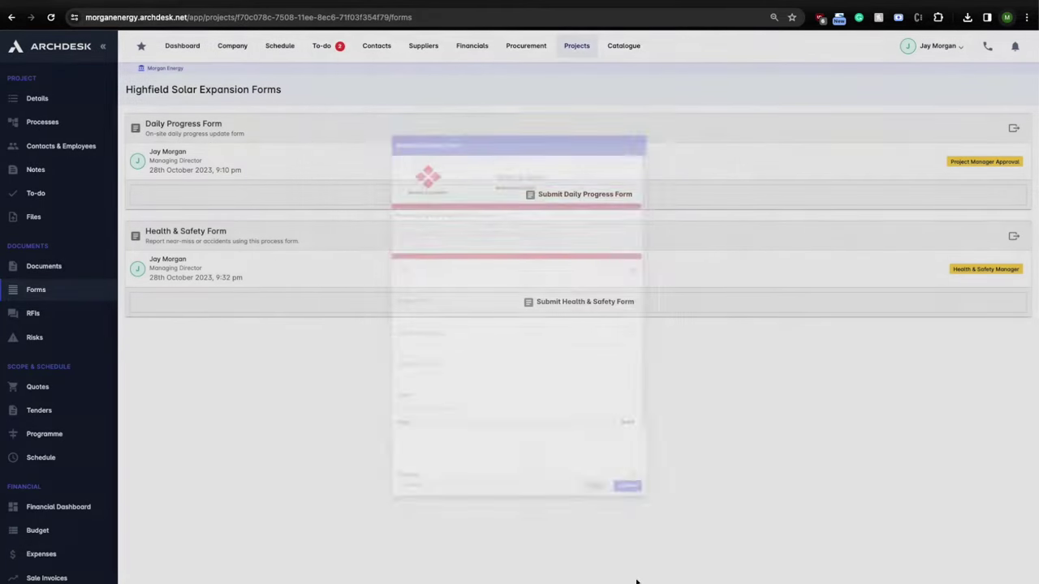
Review the submitted Daily Progress Form and the submitted Health & Safety near-miss report, including their approval stages
left_click(488, 169)
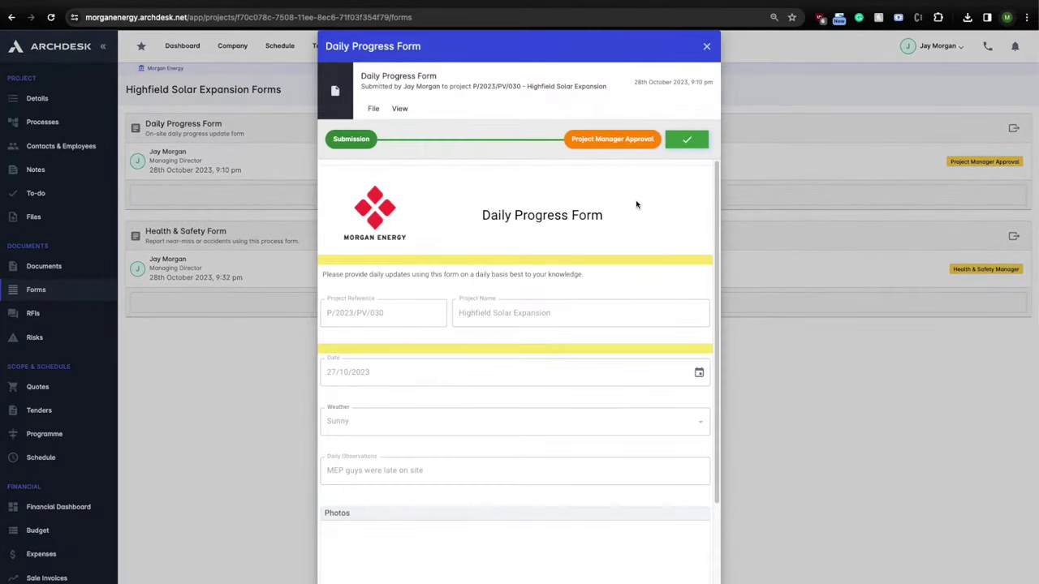
mouse_move(714, 205)
left_mouse_down()
mouse_move(701, 310)
mouse_move(711, 205)
left_mouse_up()
left_click(706, 46)
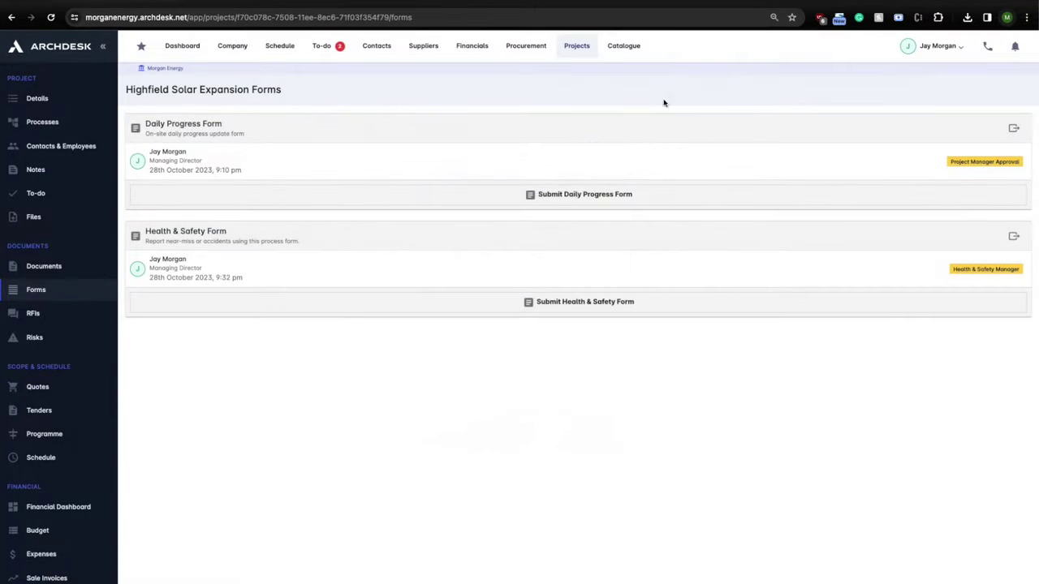
left_click(594, 283)
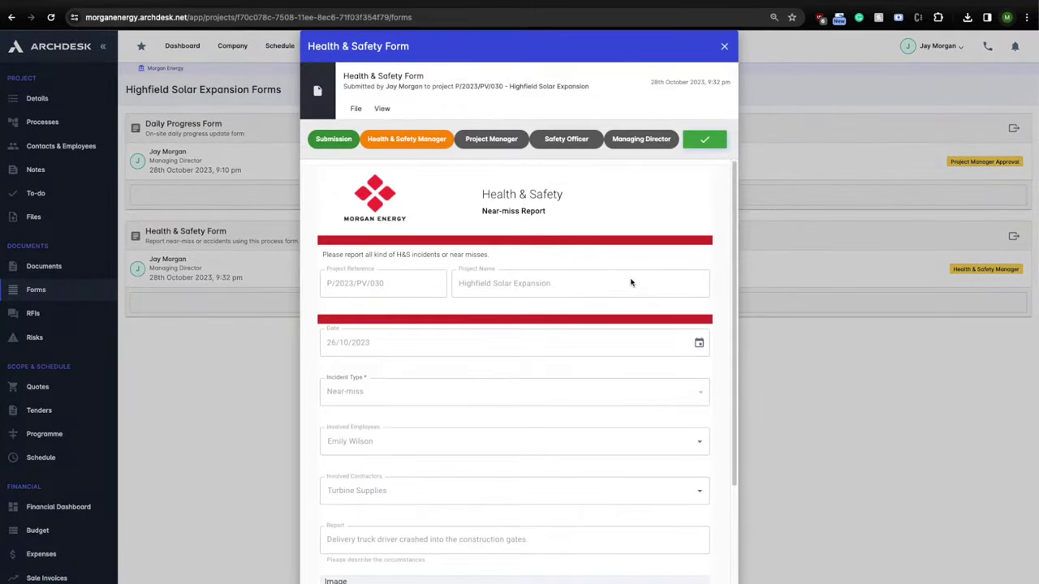
scroll(670, 285, "down", 4)
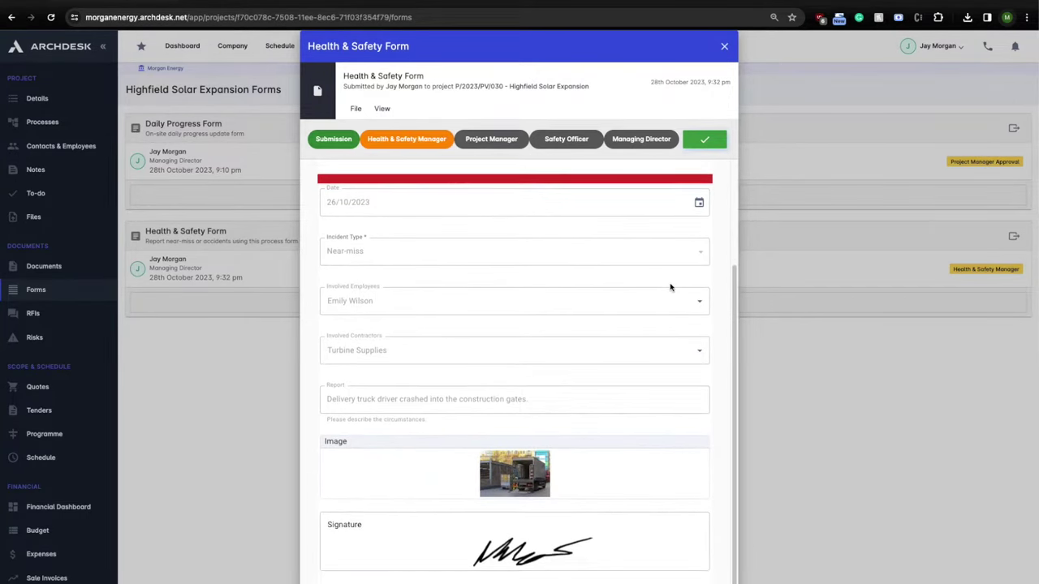
scroll(668, 290, "up", 4)
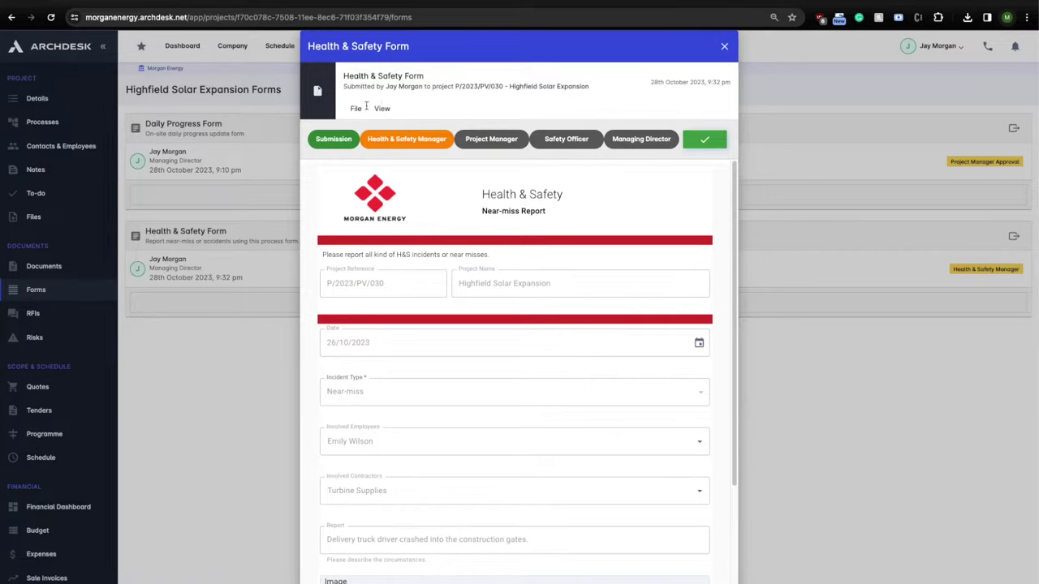
left_click(724, 47)
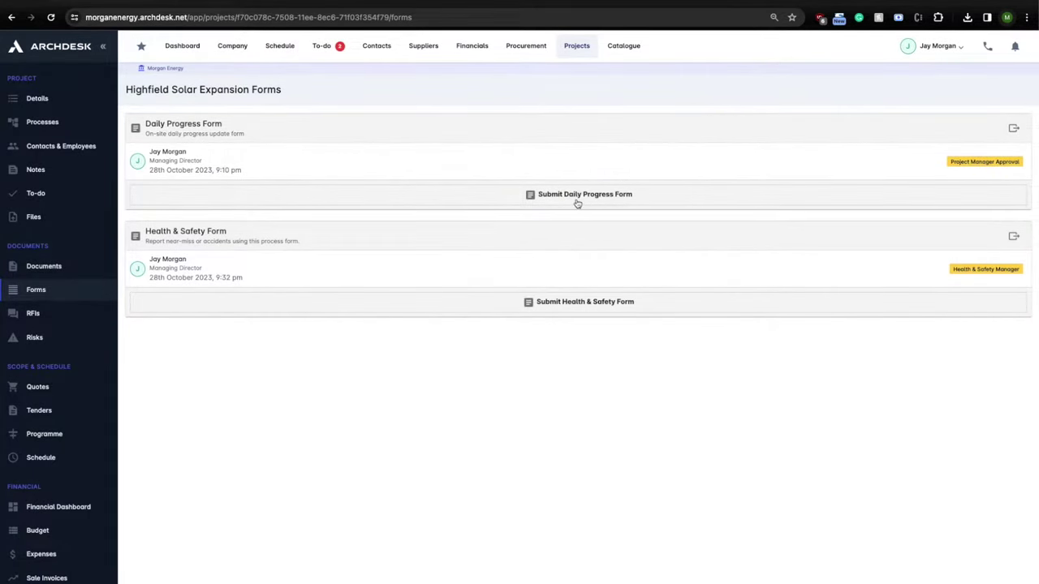
Show the external access and e-mail link options for a new Daily Progress Form
left_click(577, 199)
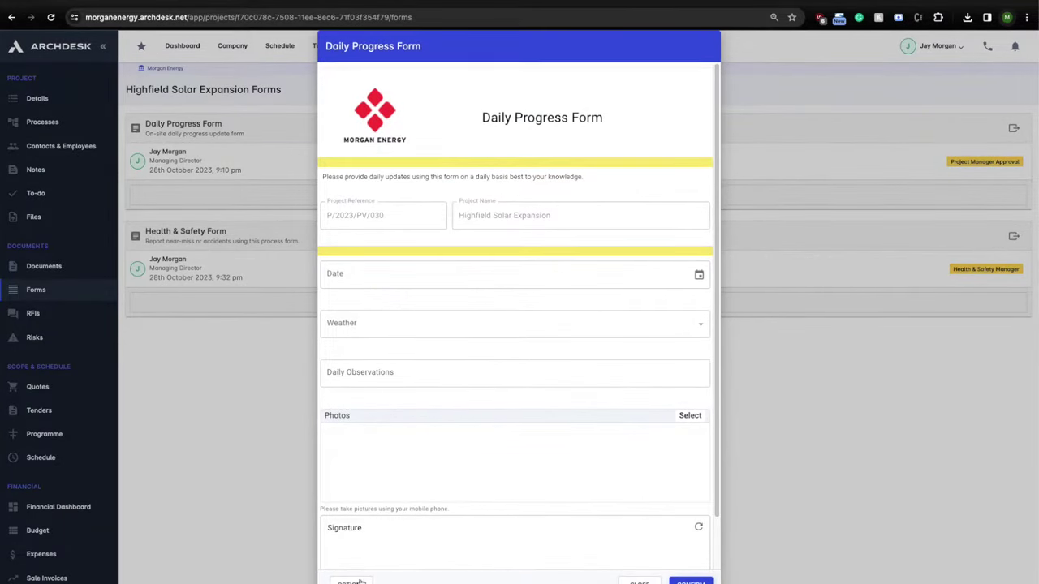
left_click(363, 582)
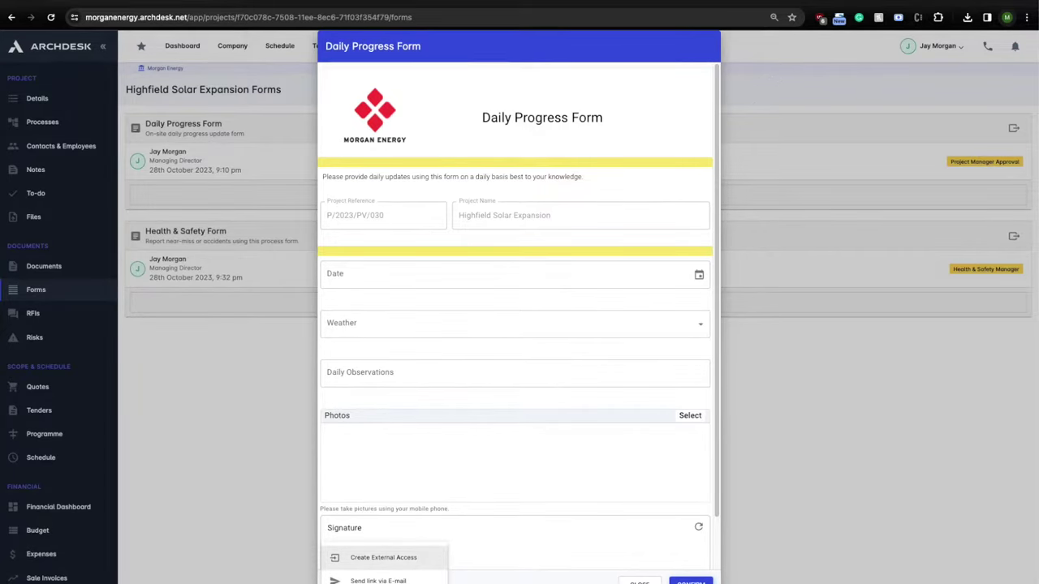
left_click(313, 388)
View the project's RFIs, reading the local weather data query and the local environmental regulations query
left_click(90, 316)
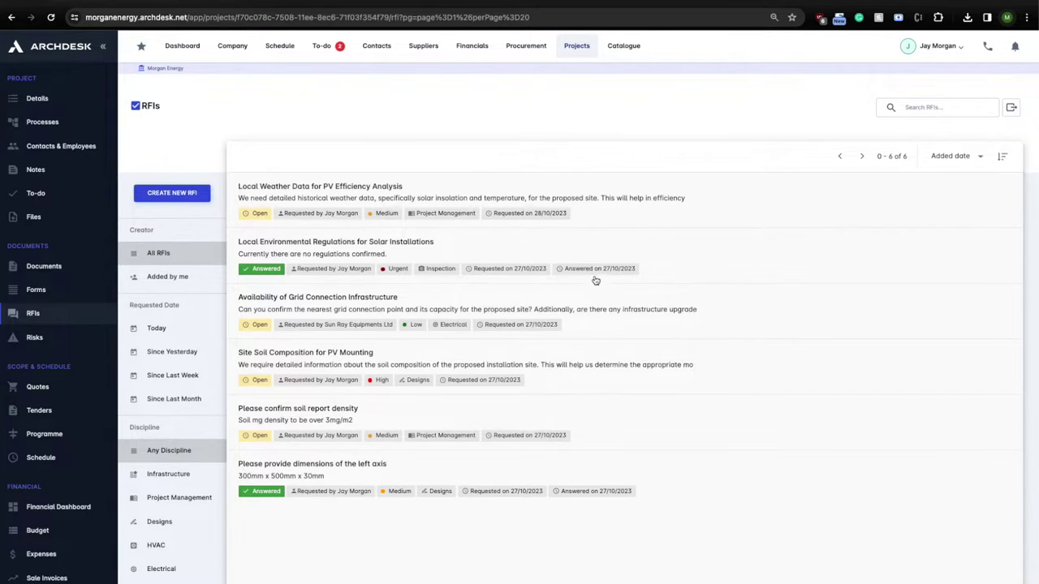
left_click(623, 213)
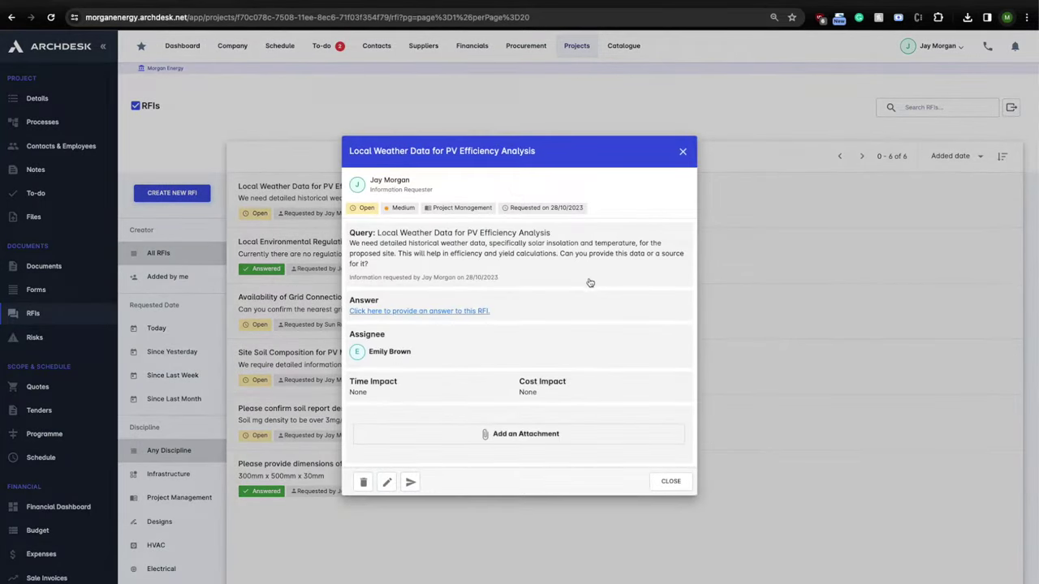
left_click(684, 153)
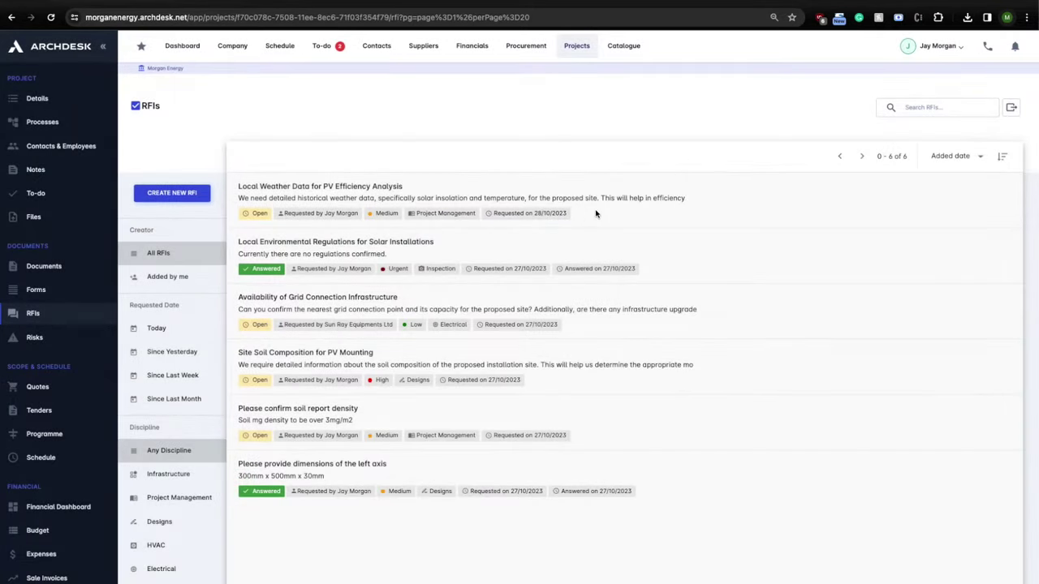
left_click(516, 245)
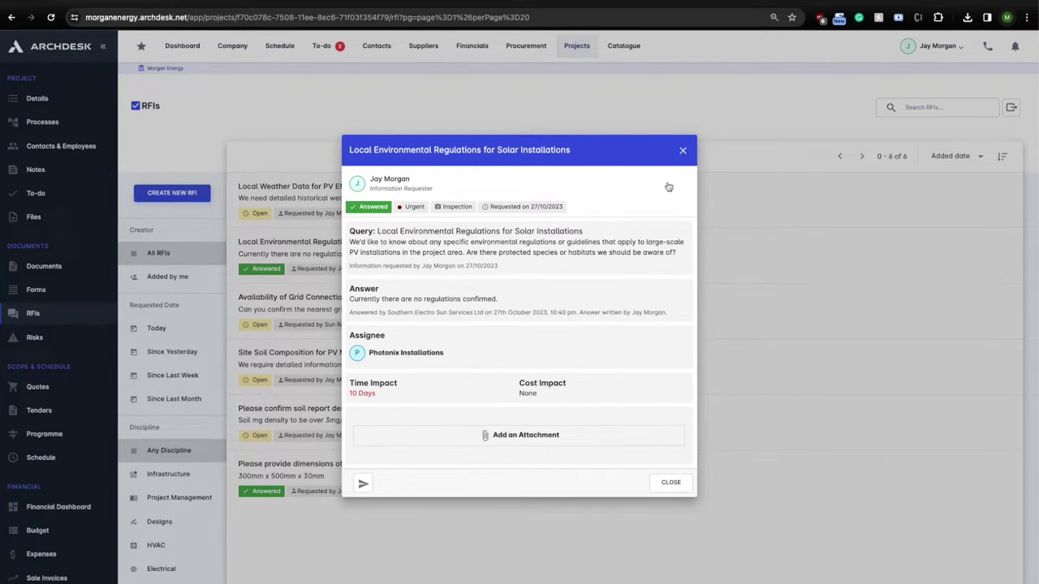
left_click(683, 153)
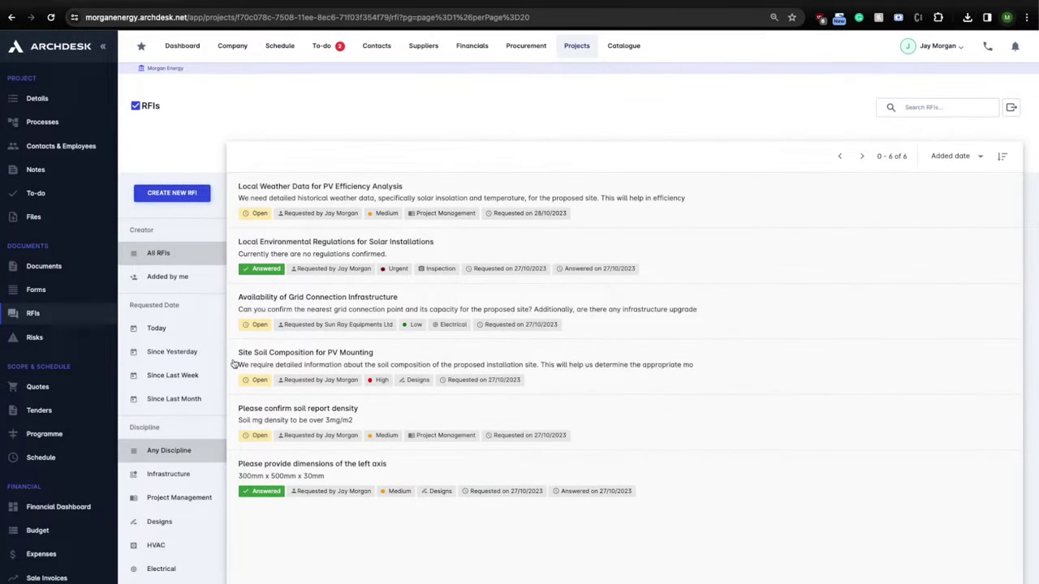
In the project's risk register, widen the Description column and view the risk about non-compliance with local environmental regulations
left_click(67, 343)
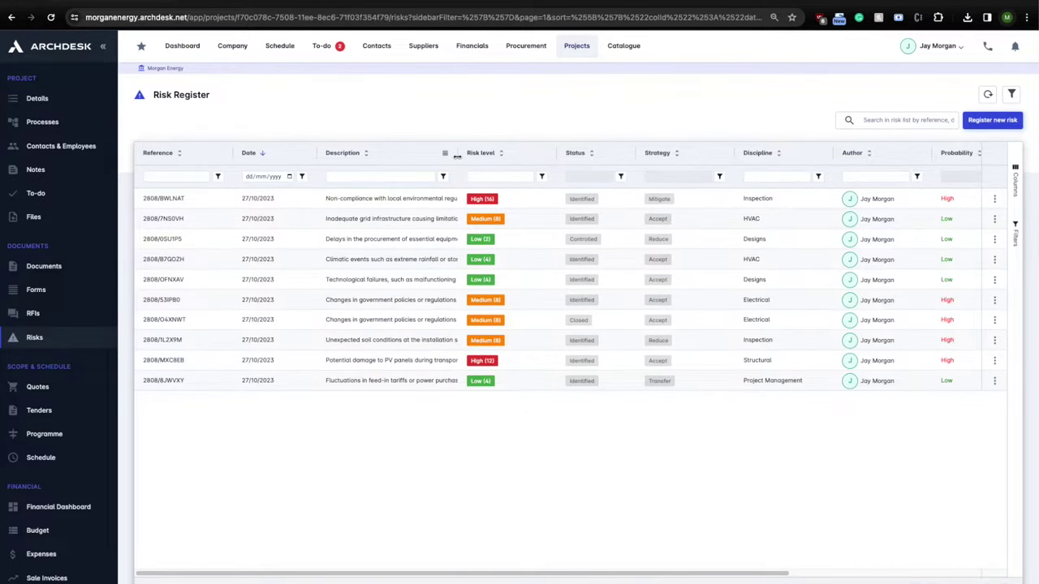
left_click_drag(457, 156, 537, 156)
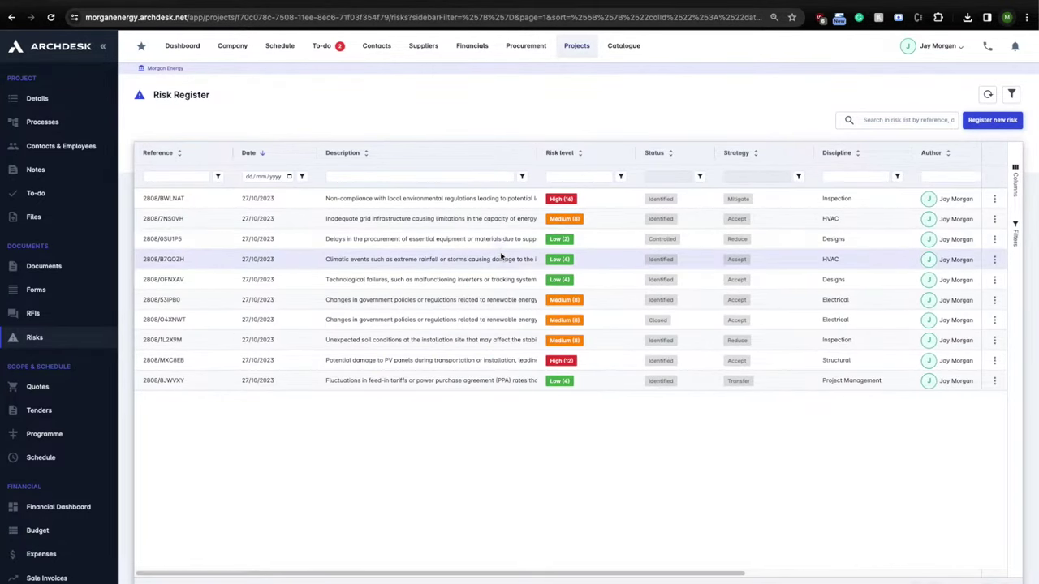
left_click(487, 198)
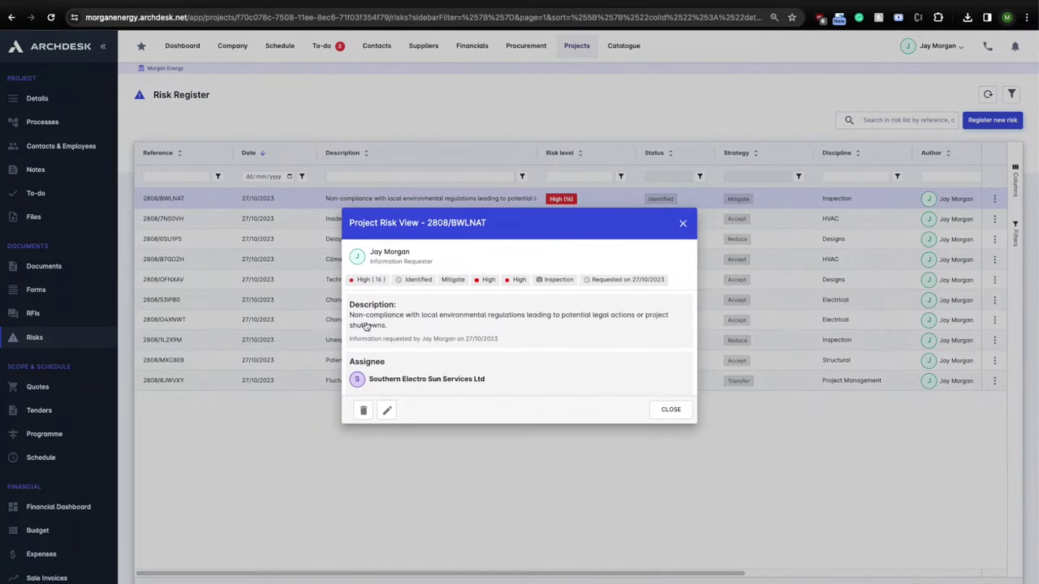
Close the risk details and review the project's quotes list, including the cost, offer, inverter and live monitoring columns
left_click(667, 410)
left_click_drag(524, 573, 471, 560)
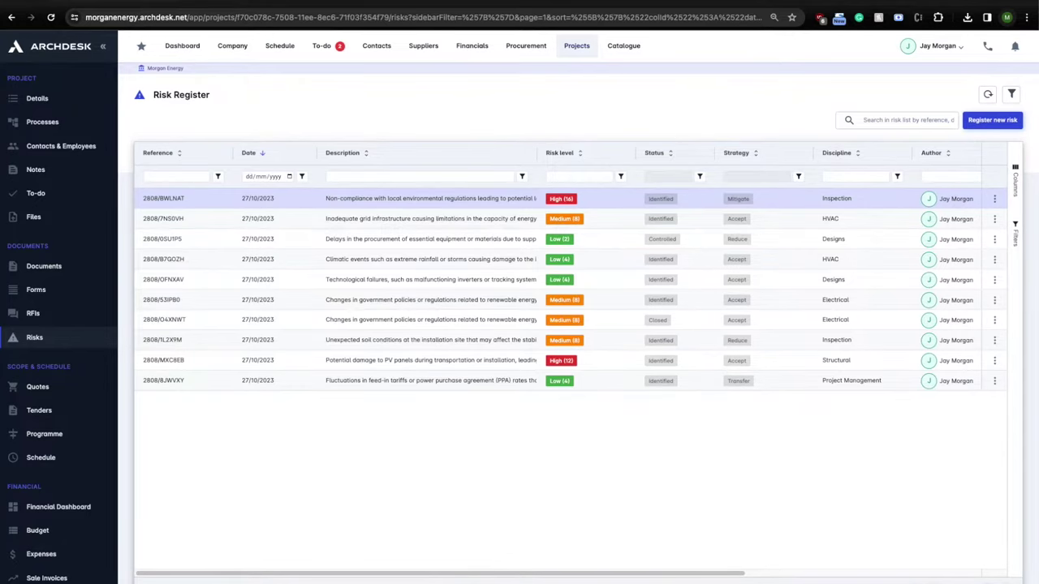
left_click(58, 388)
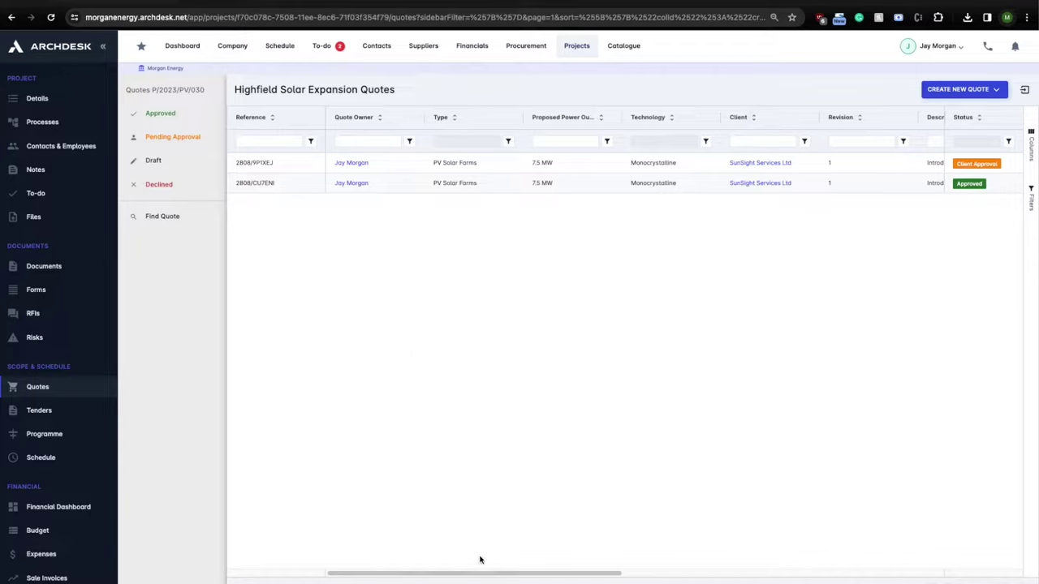
left_click_drag(476, 573, 719, 574)
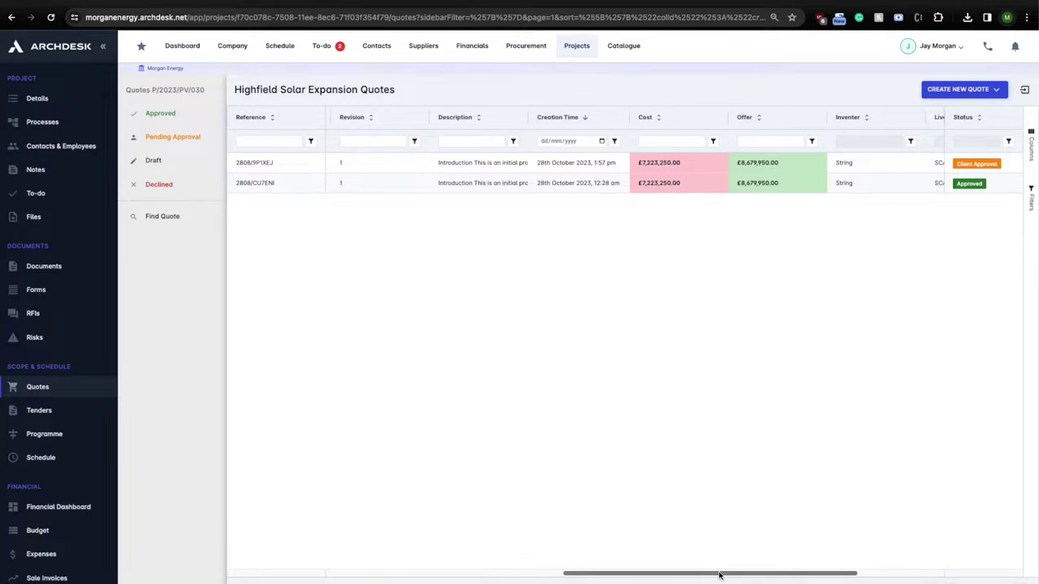
mouse_move(719, 575)
left_mouse_down()
mouse_move(838, 575)
mouse_move(730, 575)
left_mouse_up()
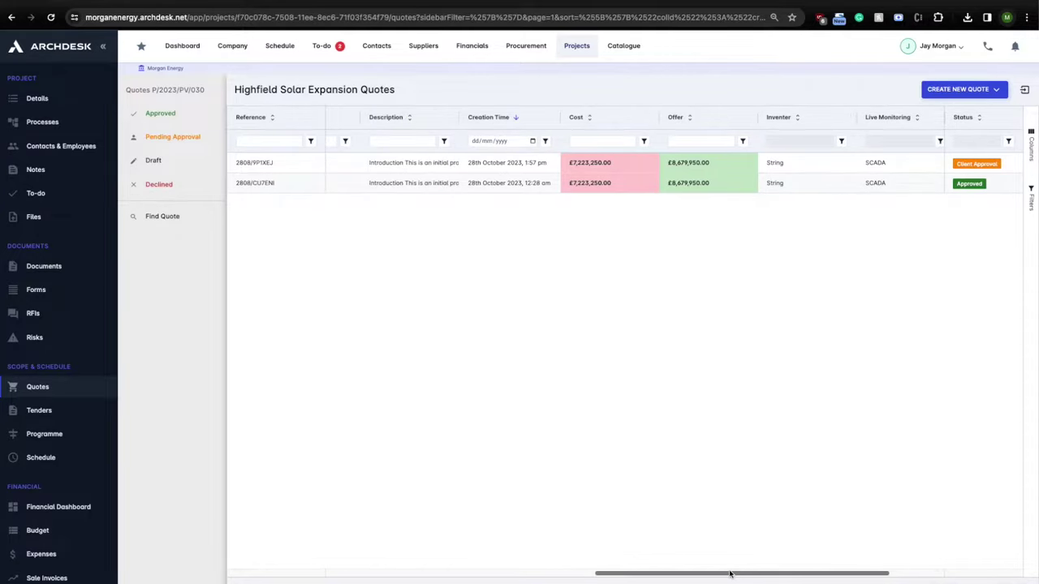
left_click_drag(730, 574, 442, 576)
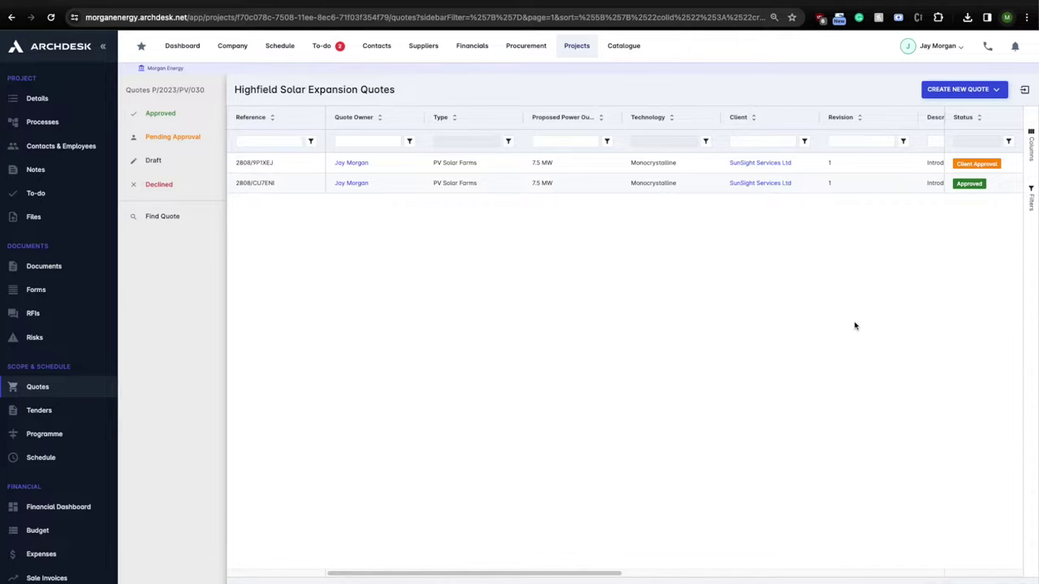
Show the quote import and copy options and look through the templates available for a new quote
left_click(1026, 94)
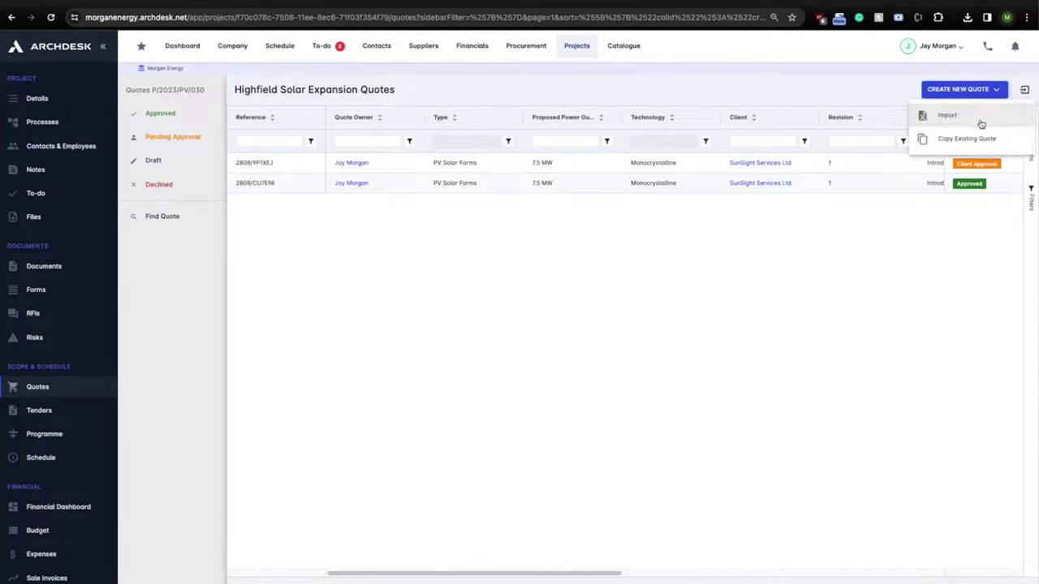
left_click(997, 90)
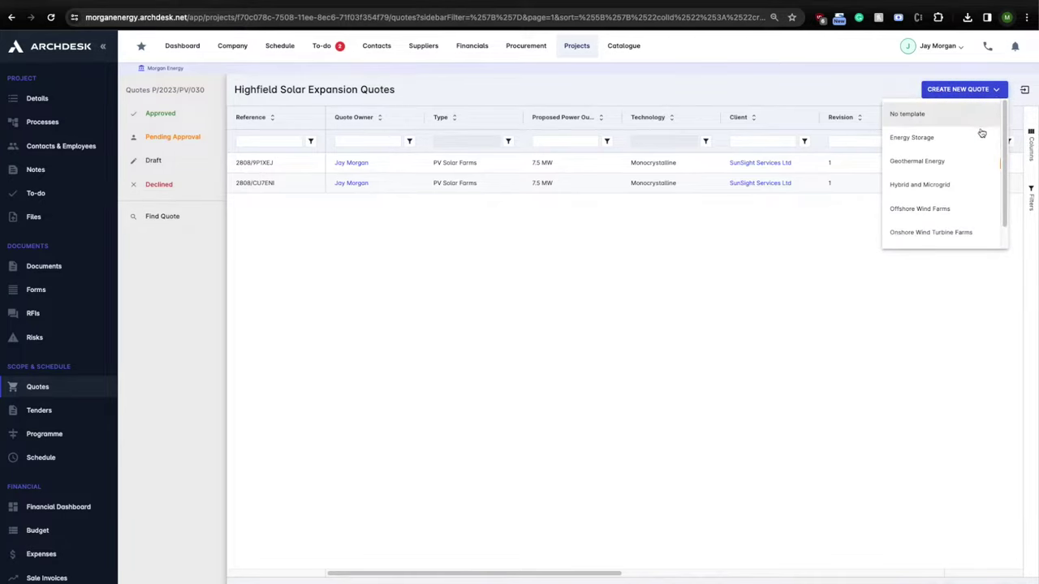
scroll(934, 150, "down", 1)
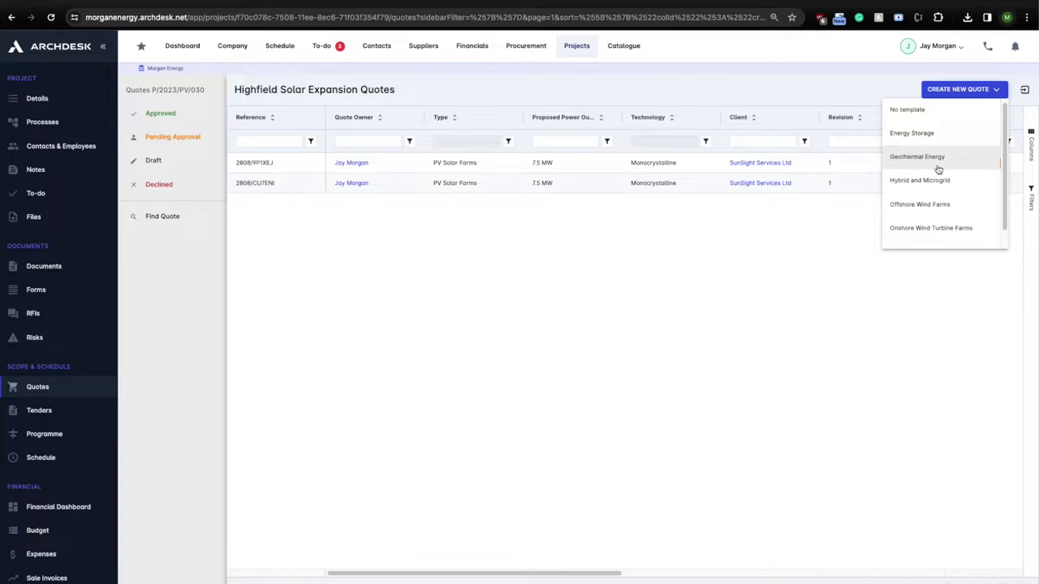
scroll(954, 184, "down", 1)
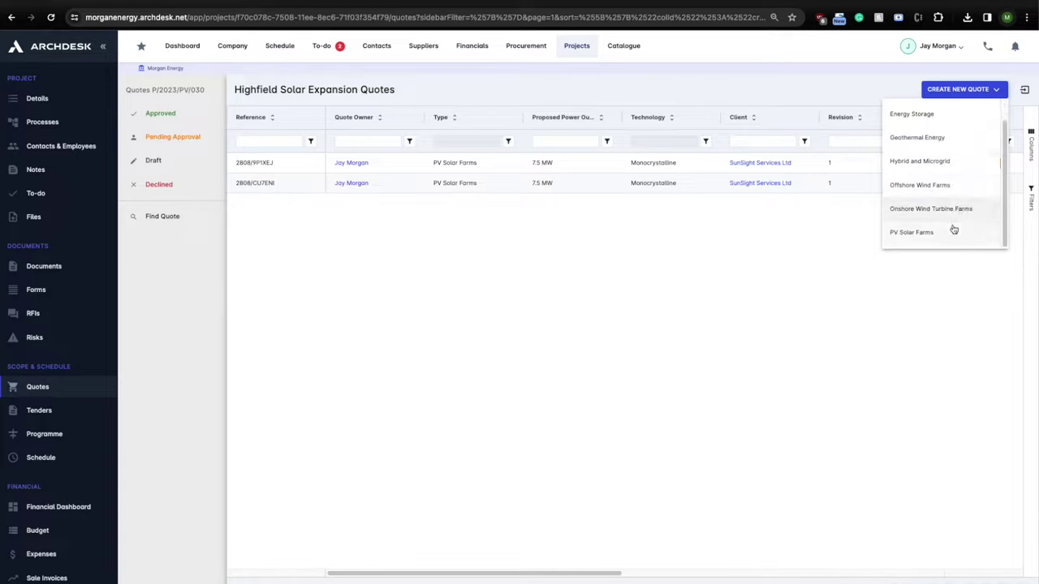
scroll(953, 215, "up", 1)
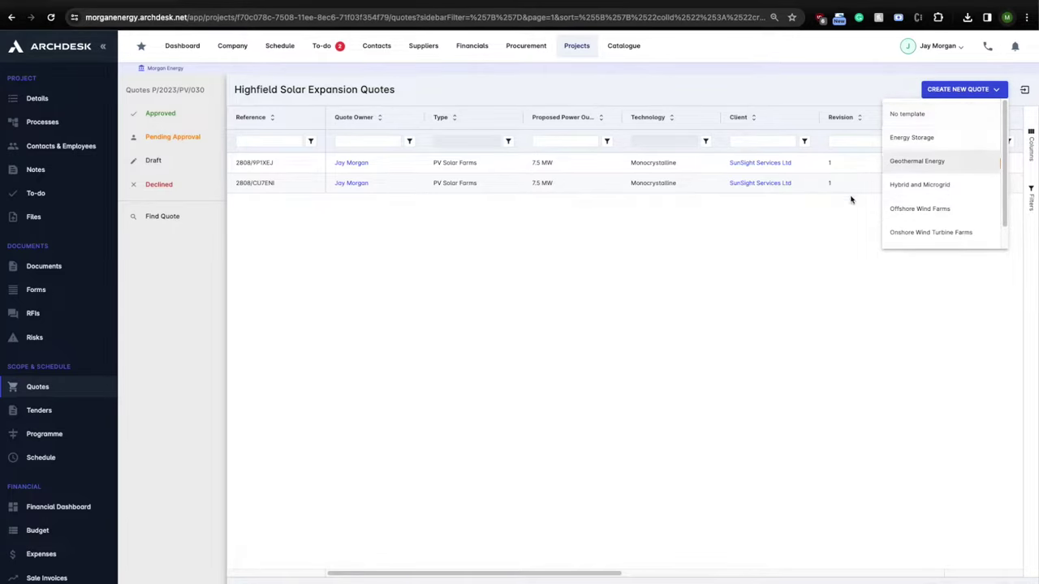
left_click(826, 215)
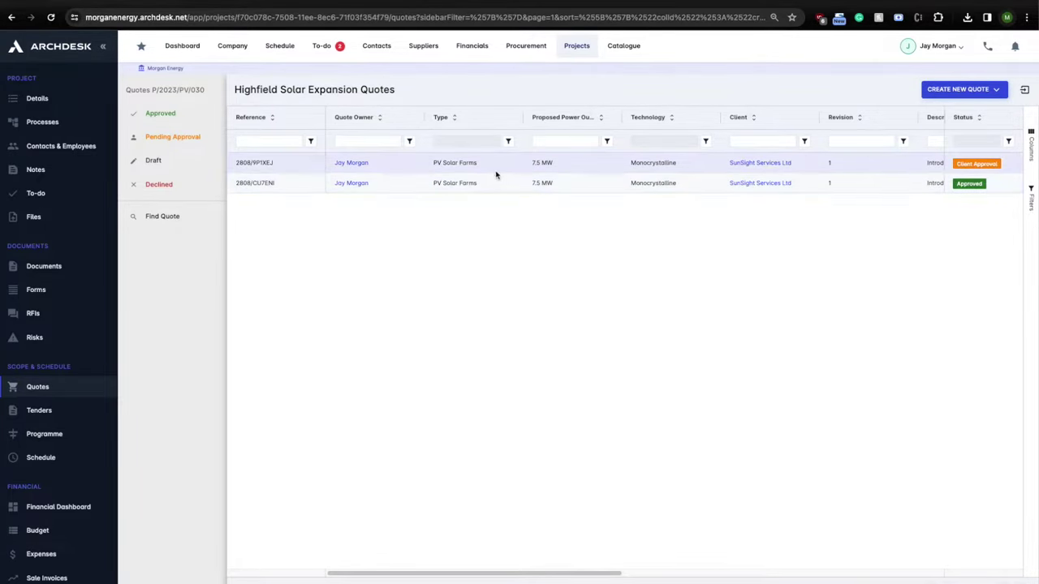
Open the quote with Client Approval status and review its general details, full description, technology and proposed efficiency
left_click(408, 169)
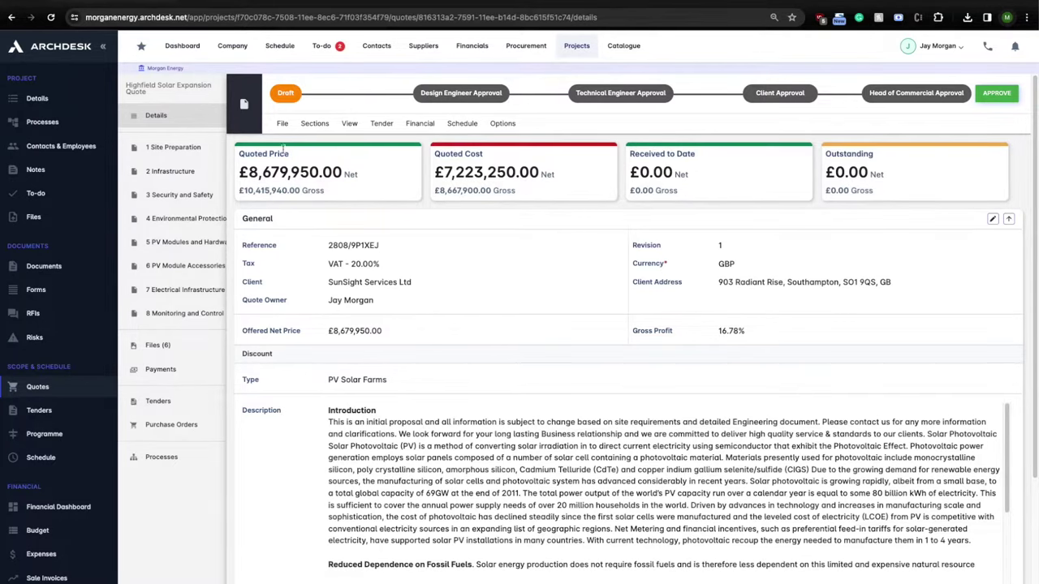
scroll(492, 189, "down", 2)
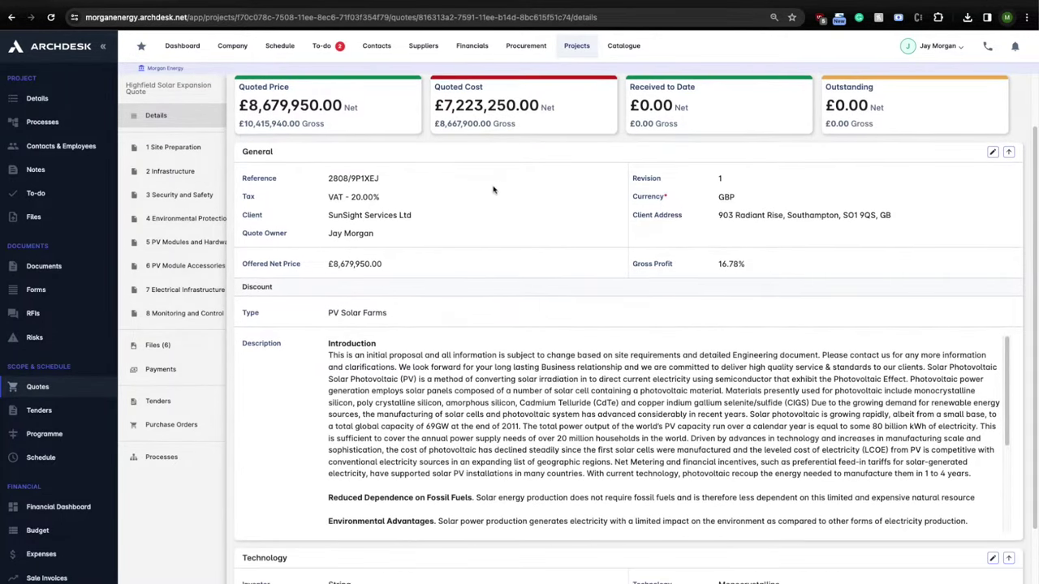
scroll(459, 209, "down", 3)
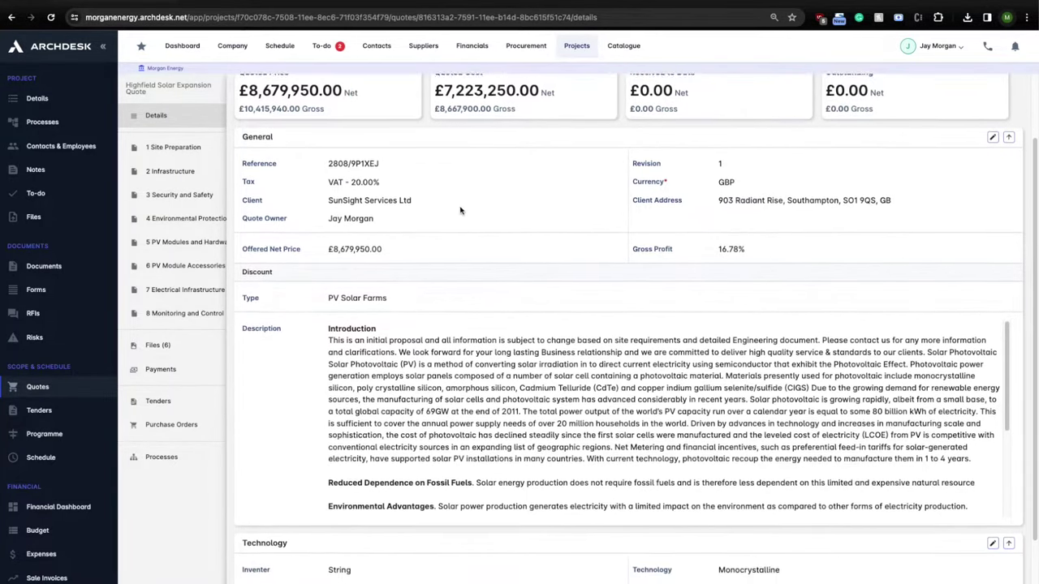
left_click_drag(1003, 315, 1012, 388)
scroll(1015, 388, "down", 1)
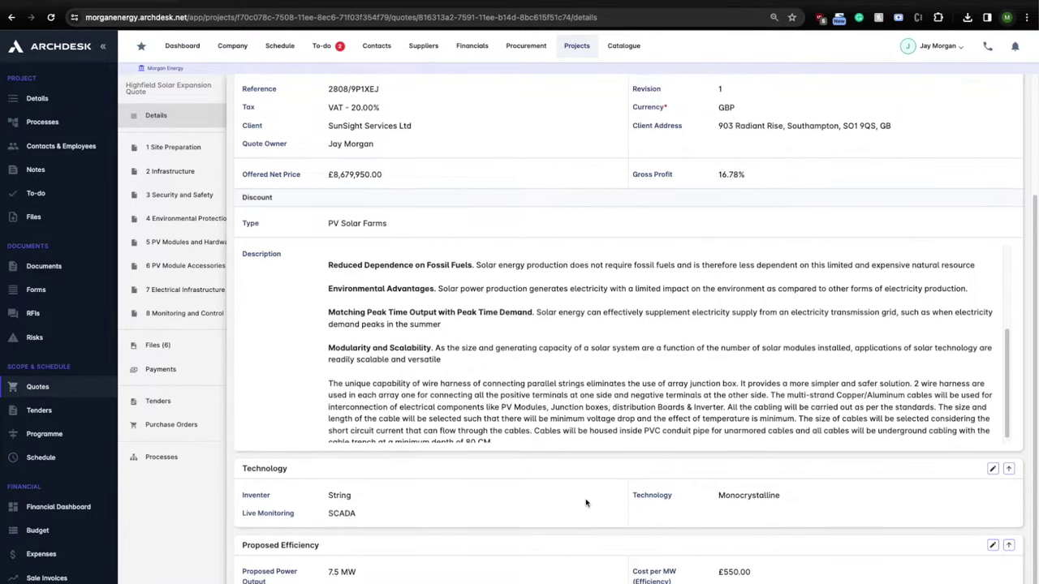
scroll(586, 504, "up", 3)
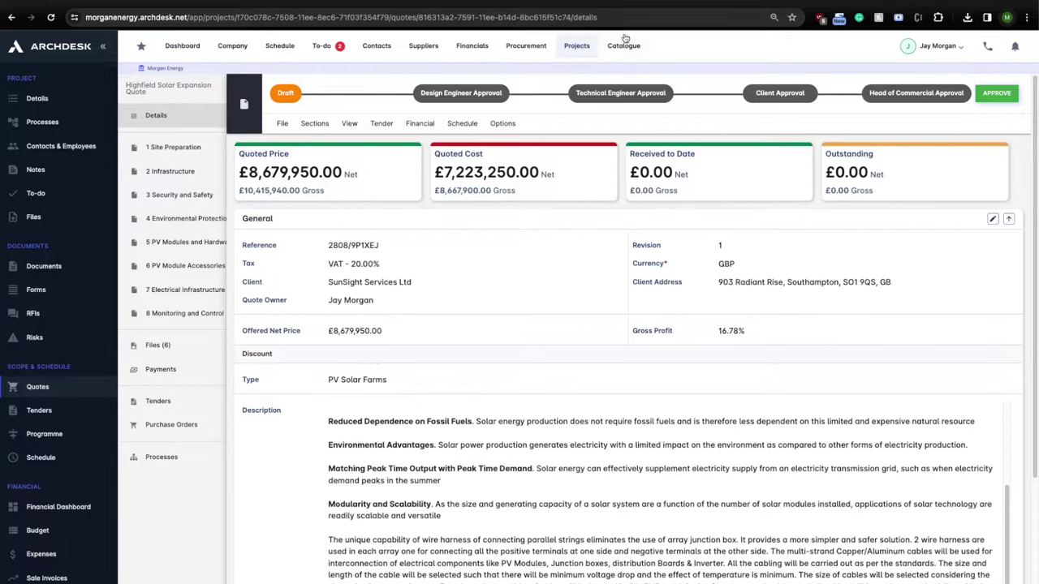
Review the quote's PV Modules and Hardware items, including costs, mark-ups, project budgets and suppliers
left_click(175, 242)
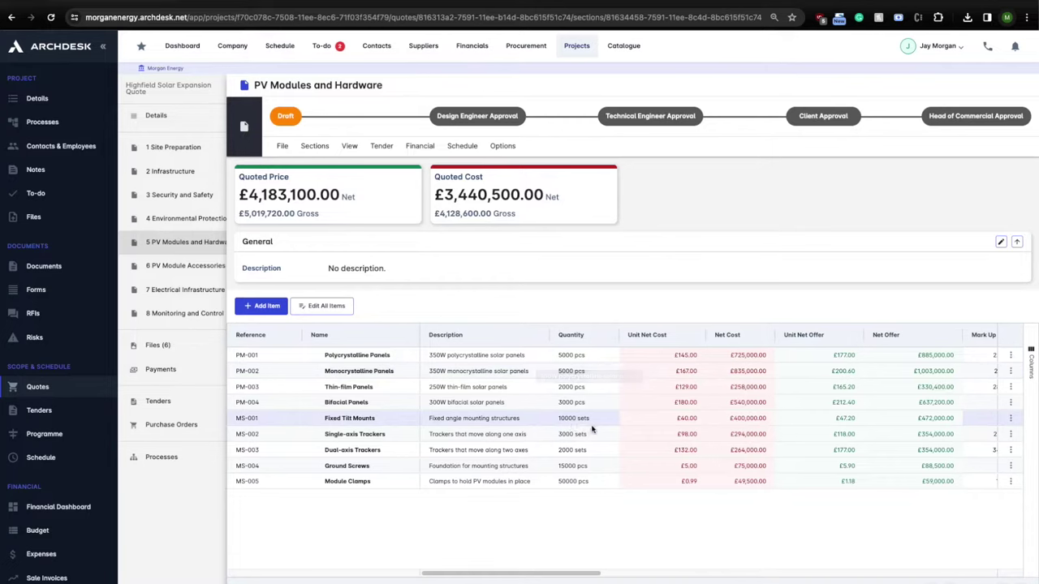
left_click_drag(560, 574, 617, 573)
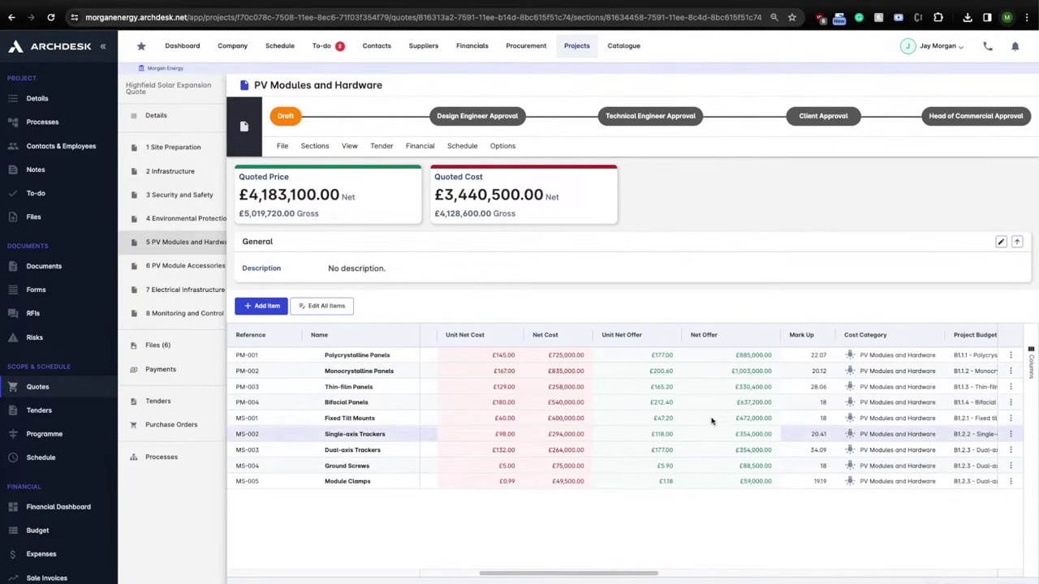
left_click_drag(637, 574, 754, 573)
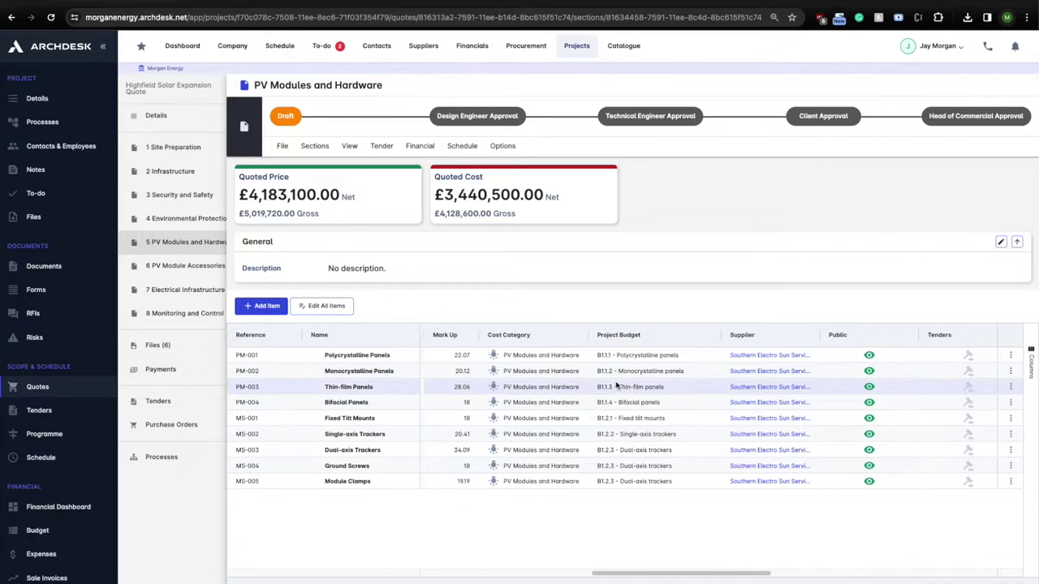
left_click_drag(674, 576, 475, 576)
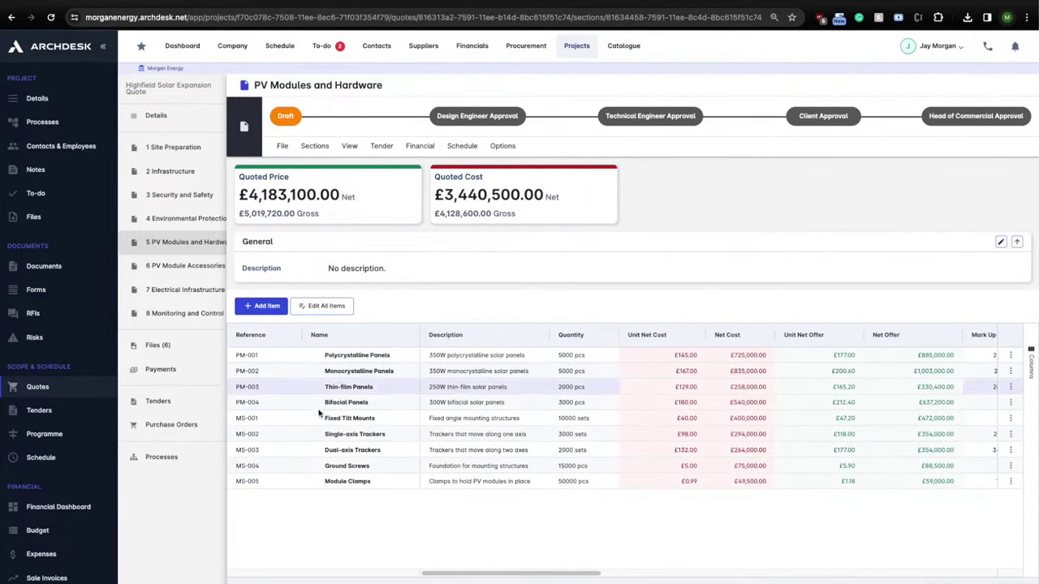
Start a catalogue item in PV Modules and Hardware using the Full Fixed-tilt Polycrystalline System product from the Systems category
left_click(266, 306)
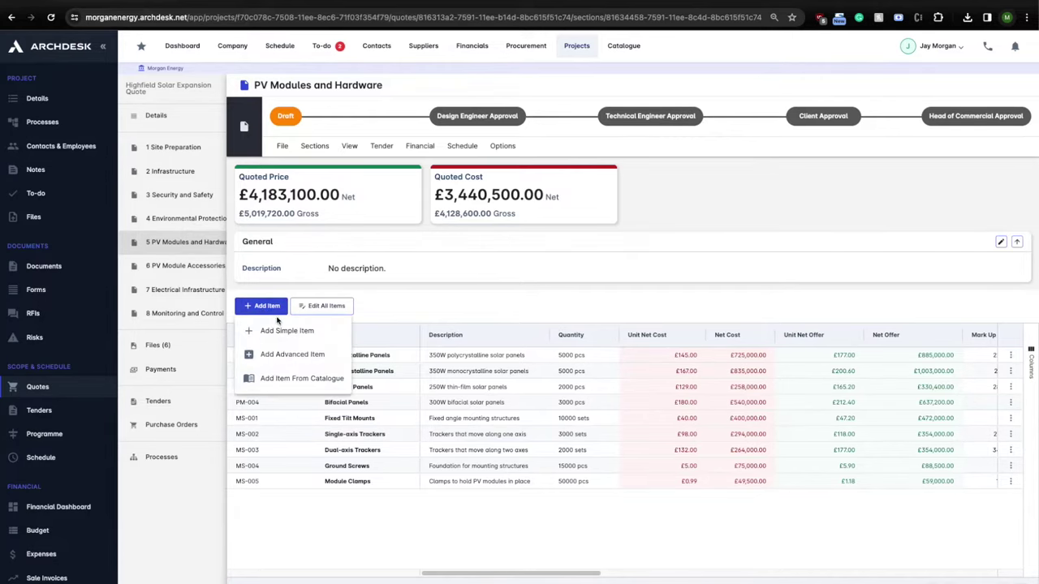
left_click(315, 380)
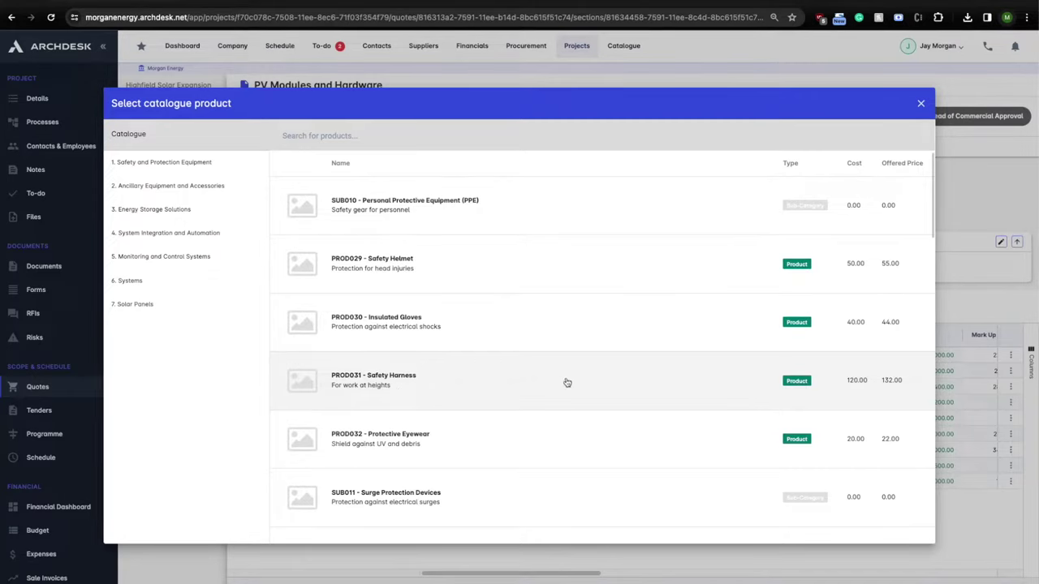
scroll(582, 377, "down", 1)
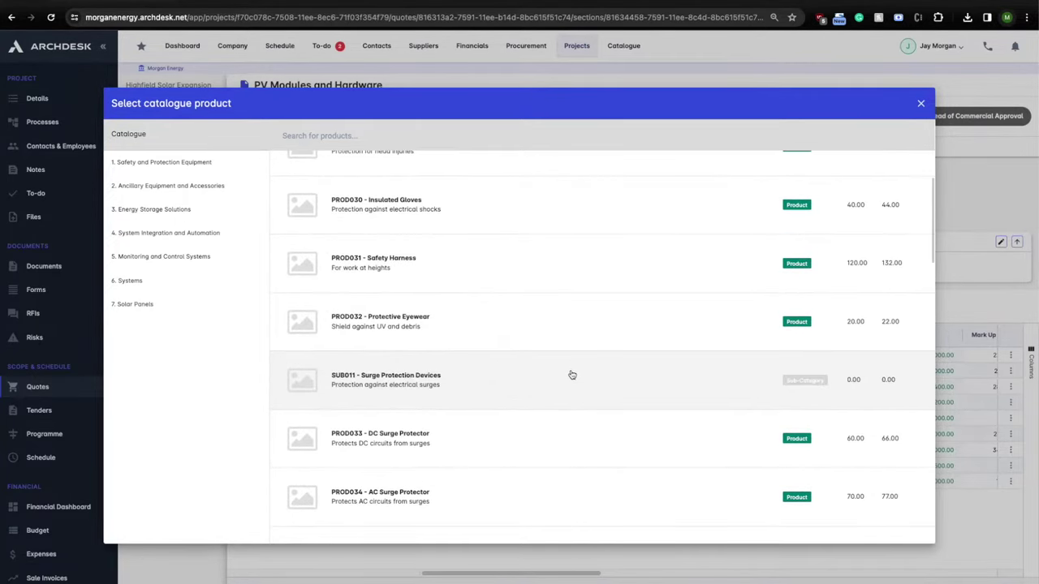
scroll(569, 373, "down", 2)
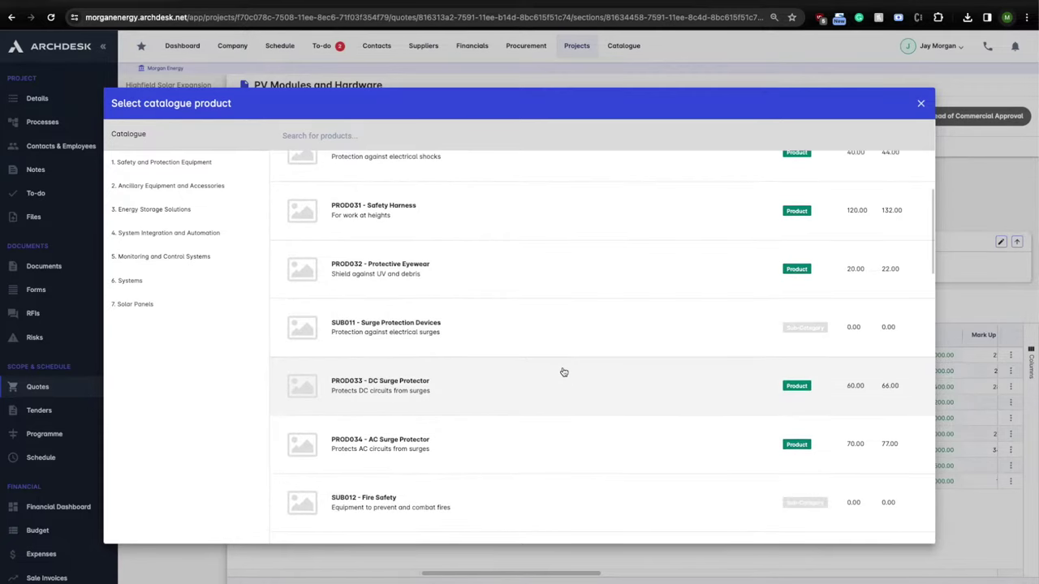
scroll(564, 371, "down", 3)
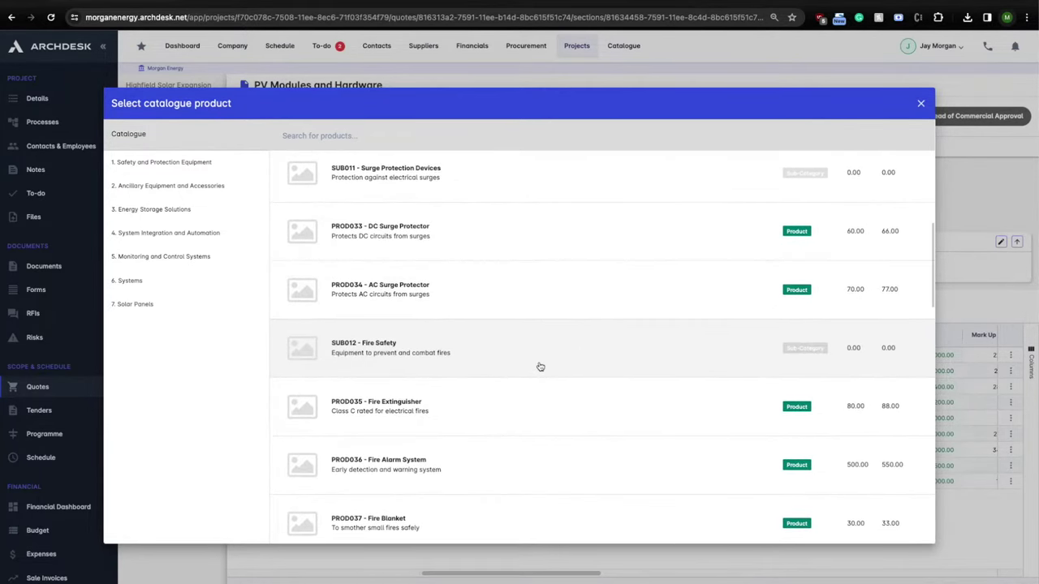
scroll(540, 367, "down", 3)
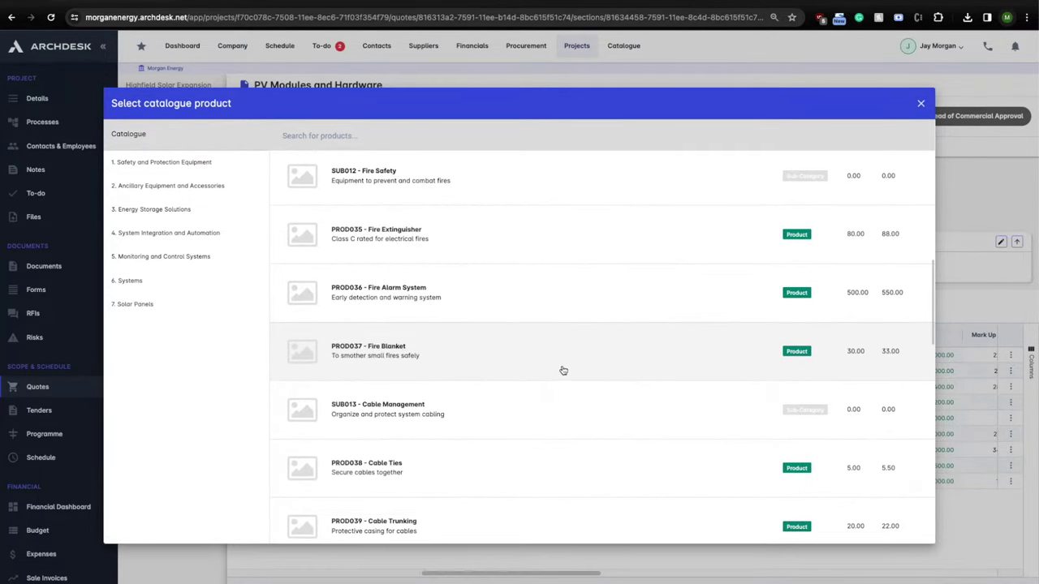
left_click(176, 284)
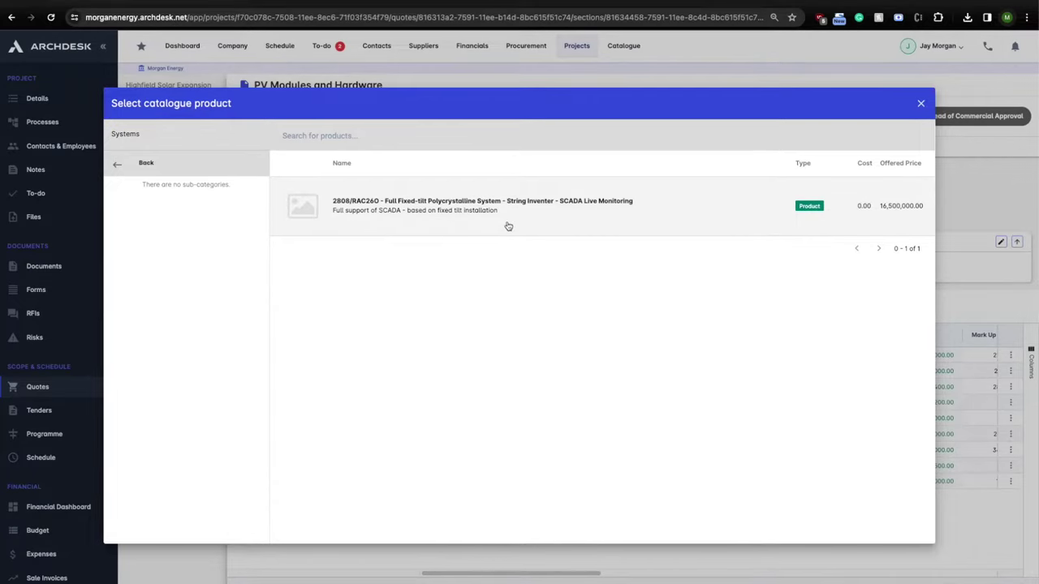
left_click(508, 225)
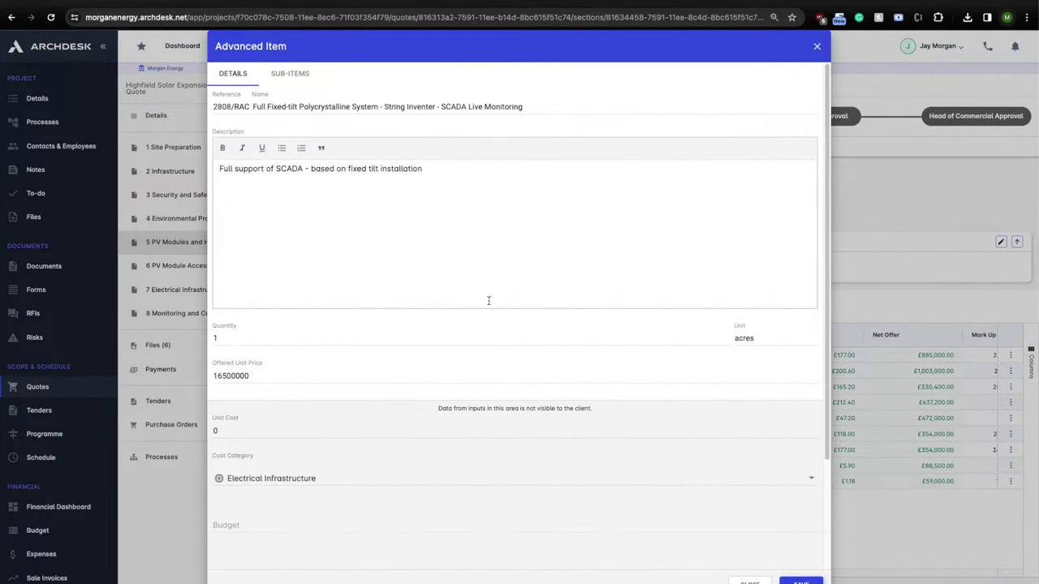
Set the catalogue system's quantity to 1.5 acres, check its sub-items and save the item
left_click(242, 341)
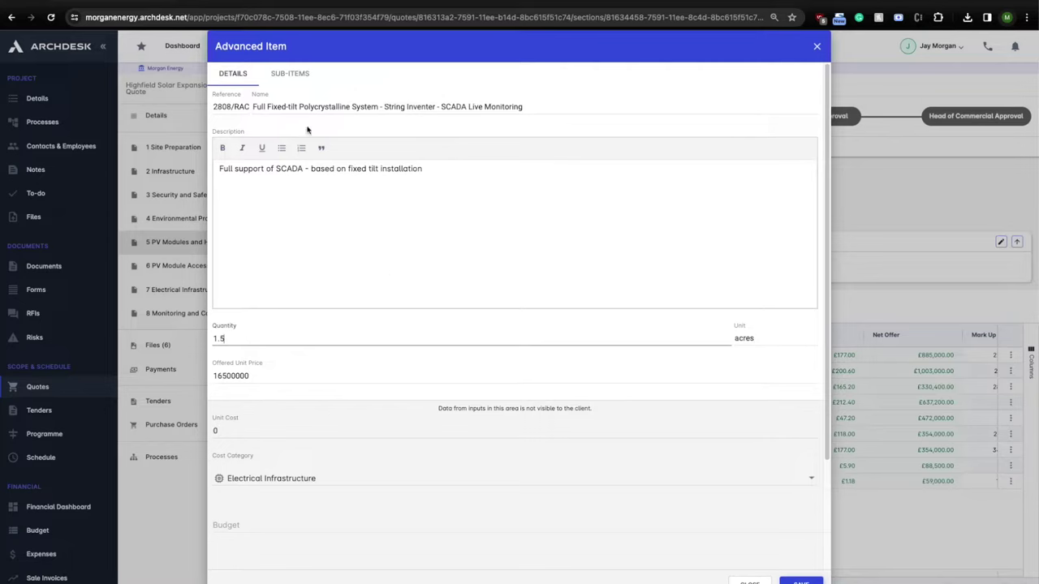
left_click(290, 81)
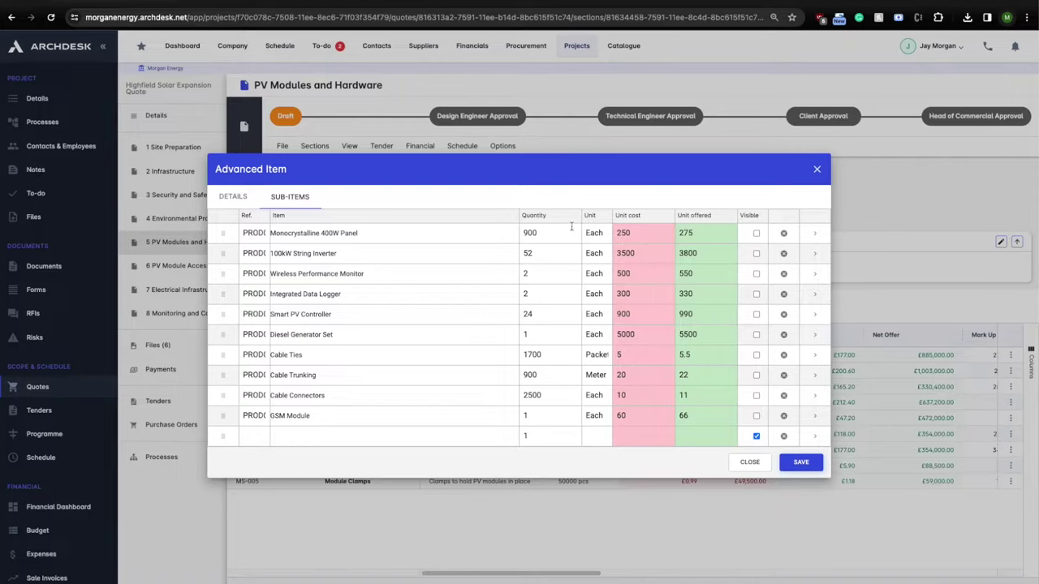
left_click(793, 462)
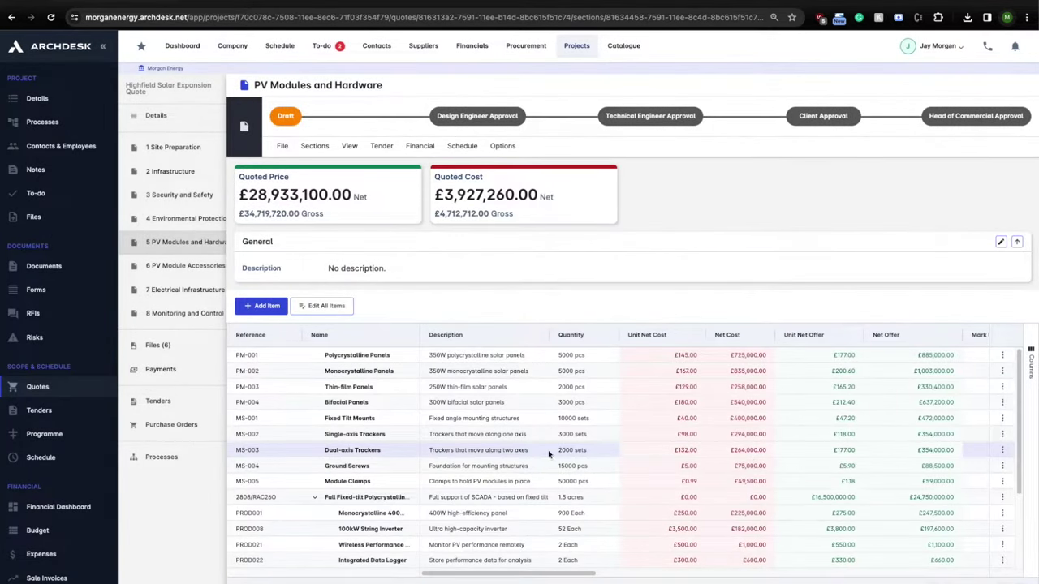
Review the added system's sub-items and total row in the section, and view the quote's attached files
scroll(542, 453, "down", 3)
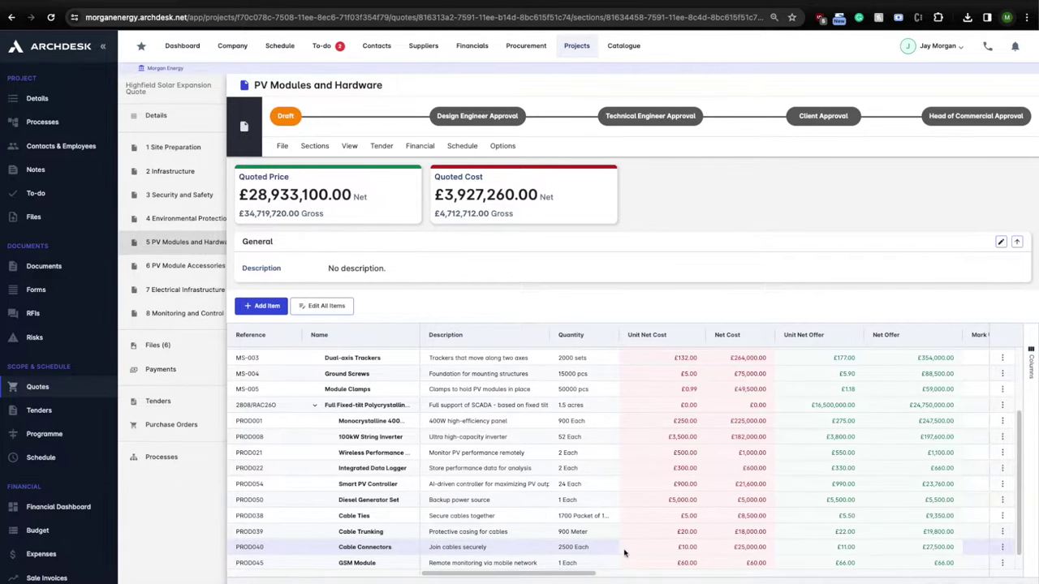
scroll(554, 555, "down", 1)
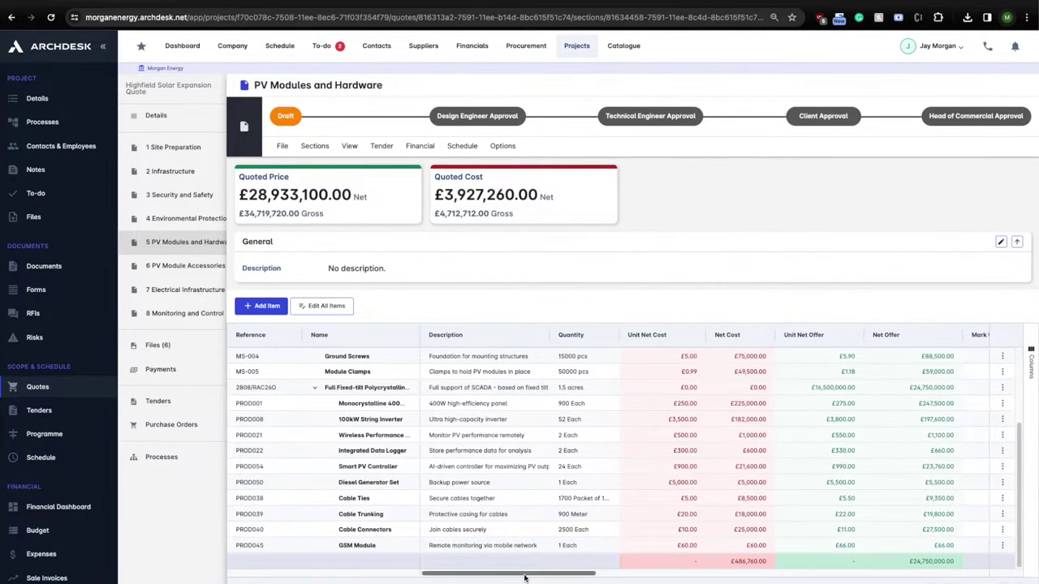
mouse_move(524, 578)
left_mouse_down()
mouse_move(565, 575)
mouse_move(511, 578)
left_mouse_up()
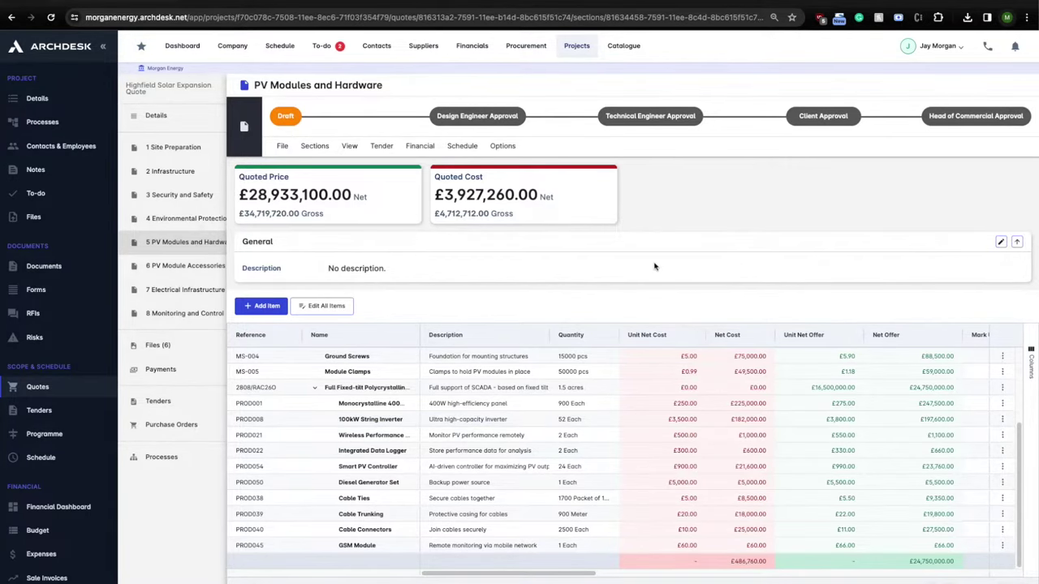
left_click(154, 347)
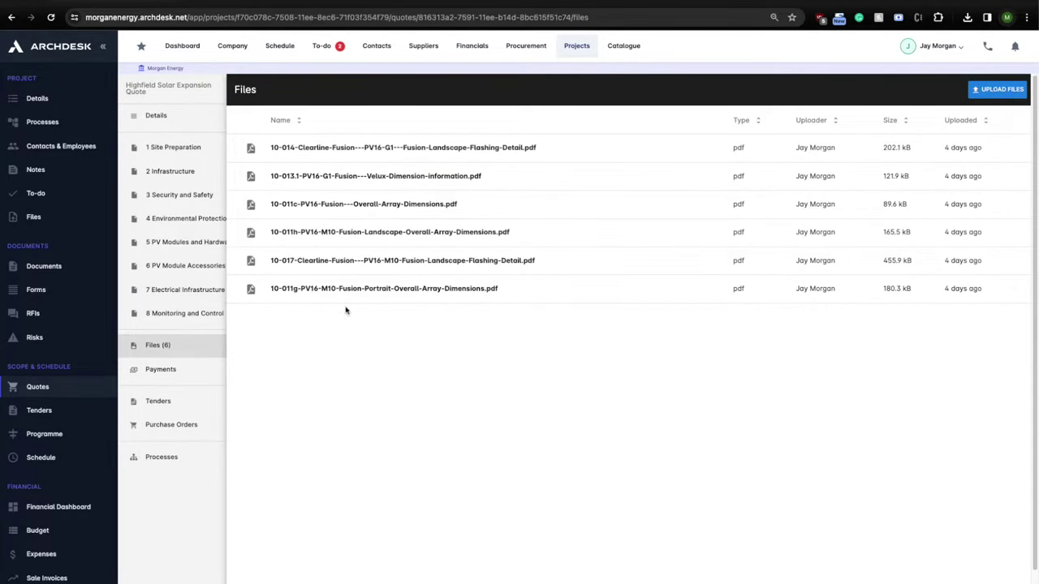
Review the quote's PV Installation Stages payments, from Deposit to Handover, with their rates and values
left_click(175, 372)
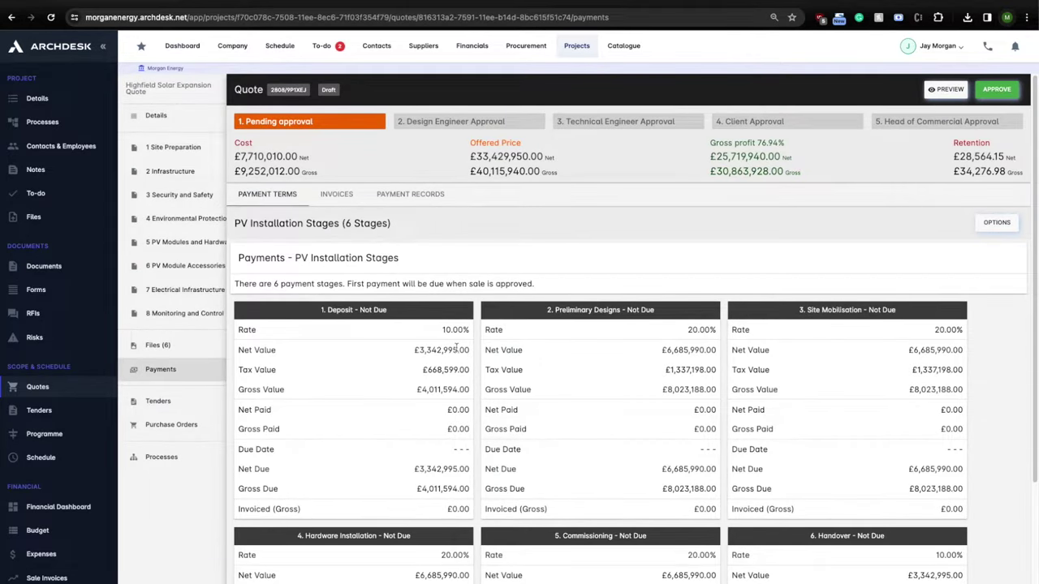
scroll(460, 348, "down", 3)
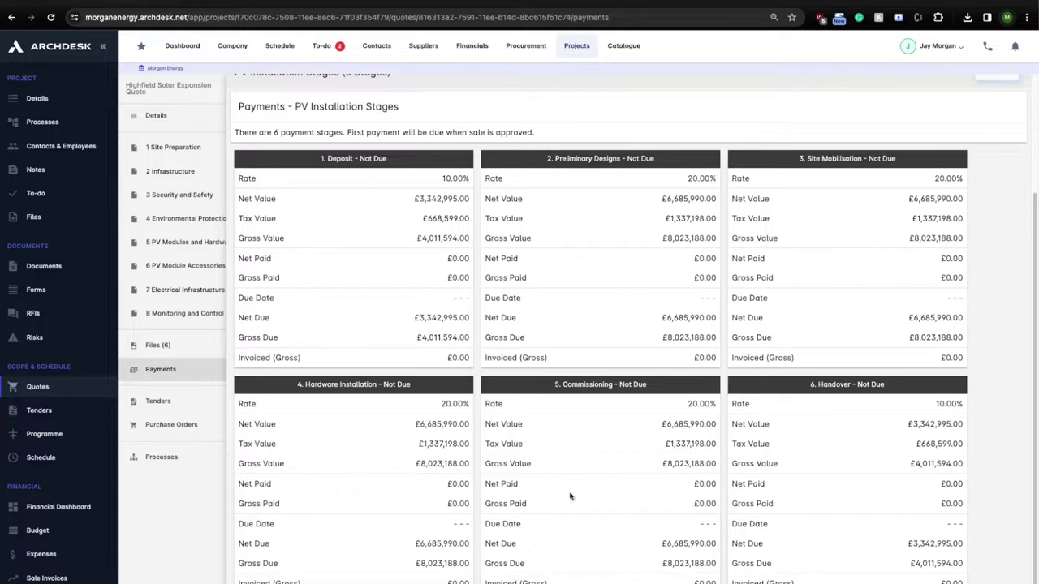
scroll(570, 497, "up", 2)
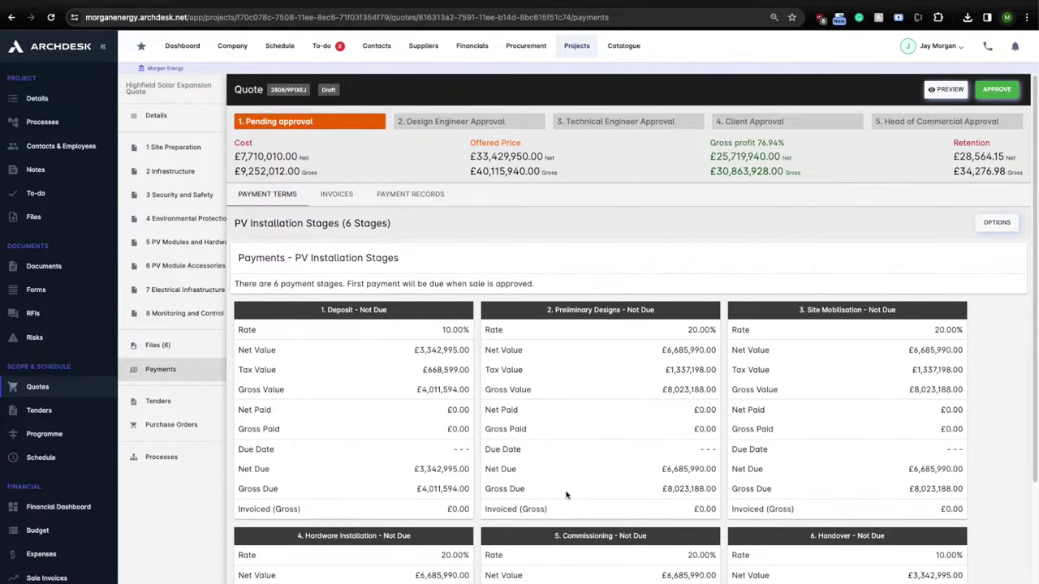
Try the Valuation type in the quote's payment terms options and close them without saving
left_click(1000, 223)
left_click(998, 224)
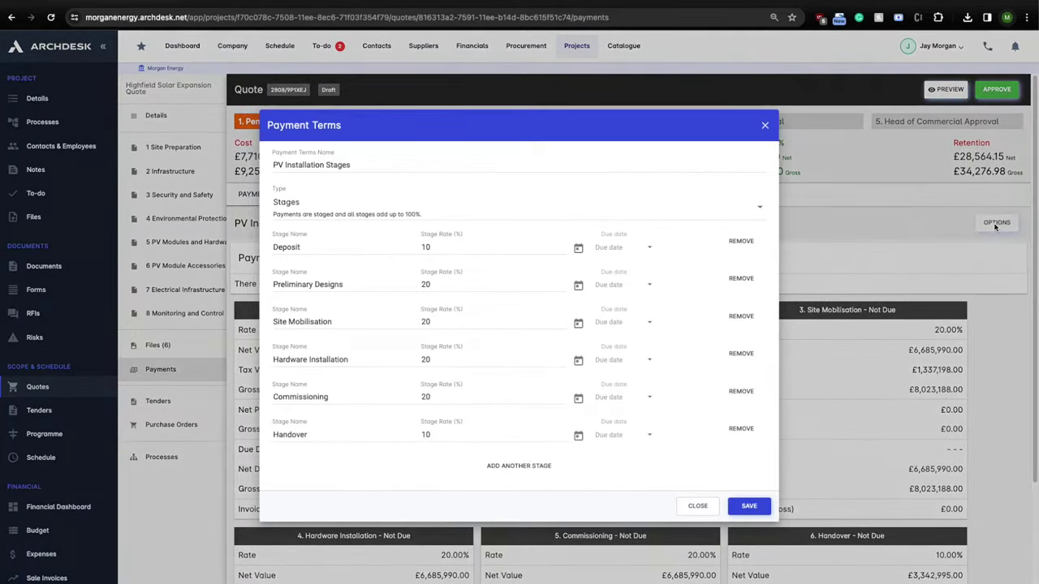
left_click(345, 211)
left_click(353, 225)
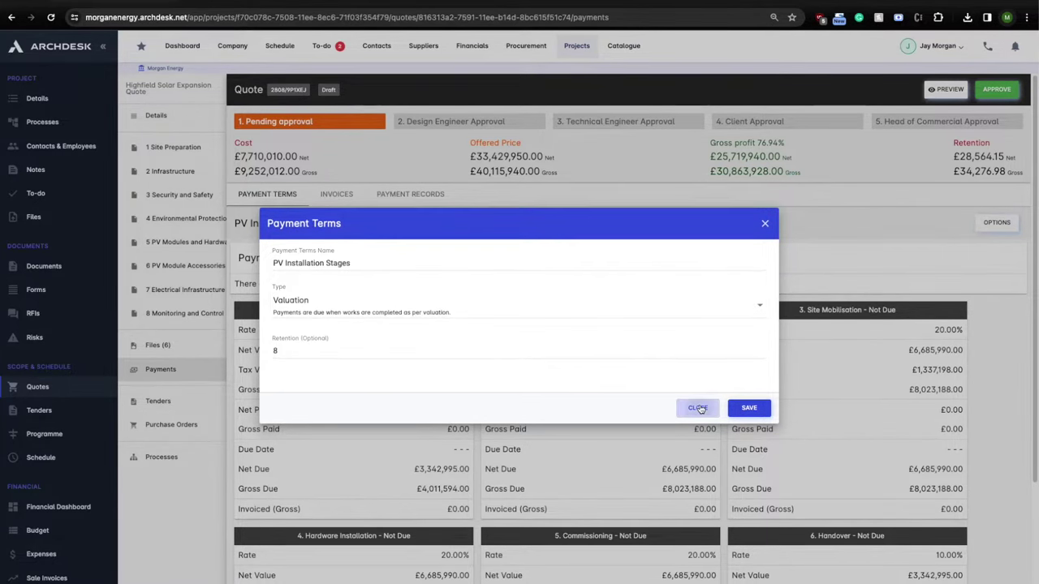
left_click(699, 407)
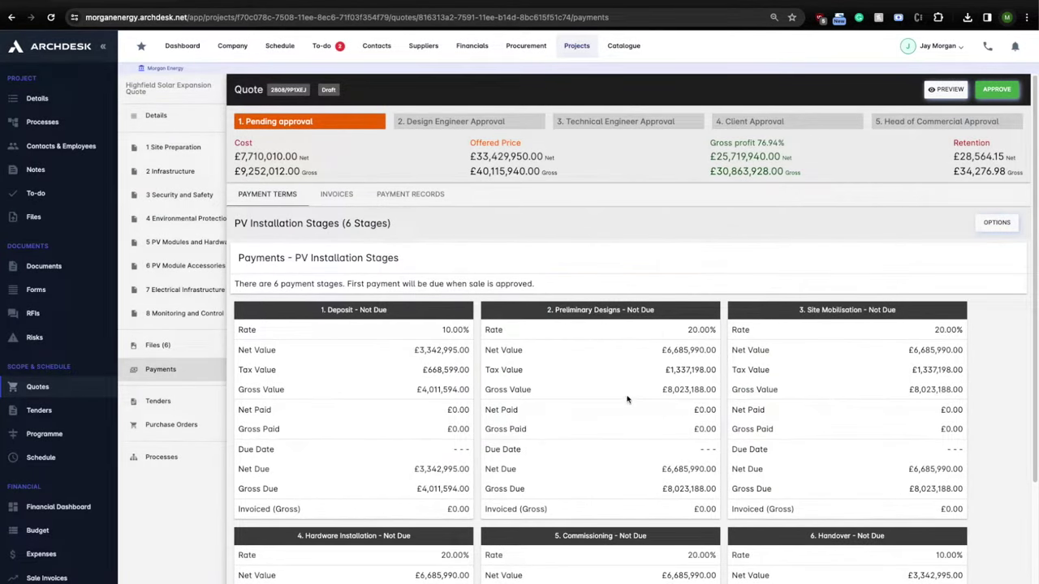
Approve the quote's Draft, Design Engineer Approval and Technical Engineer Approval stages from its details
left_click(195, 124)
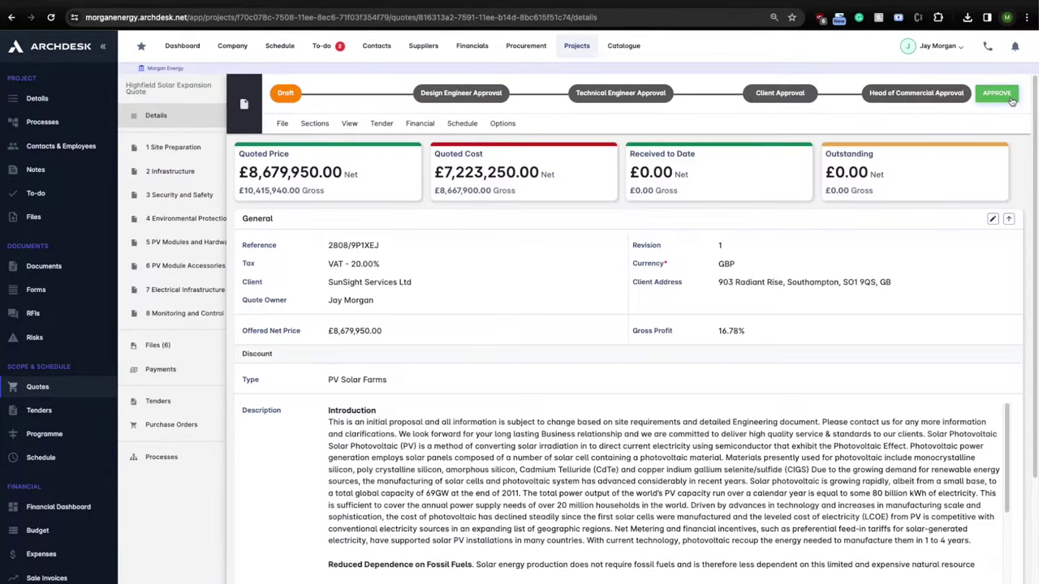
left_click(1010, 98)
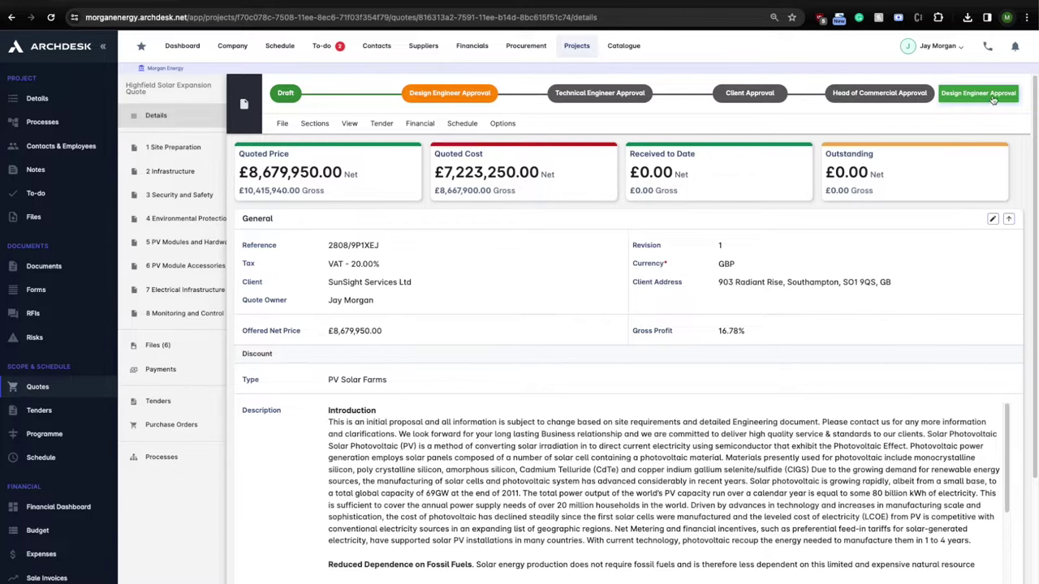
left_click(993, 99)
left_click(991, 91)
left_click(673, 384)
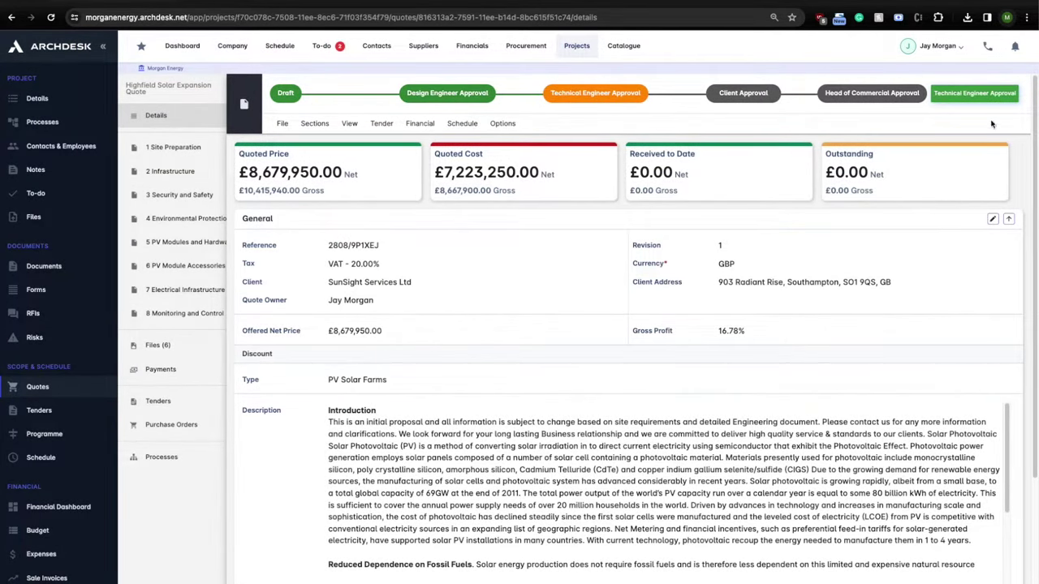
left_click(995, 99)
left_click(986, 88)
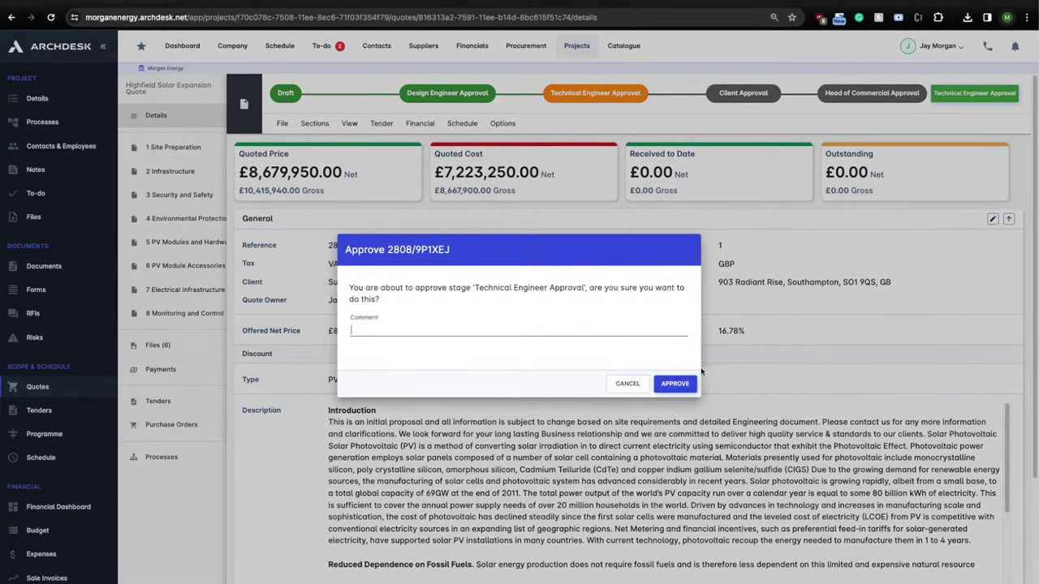
left_click(675, 384)
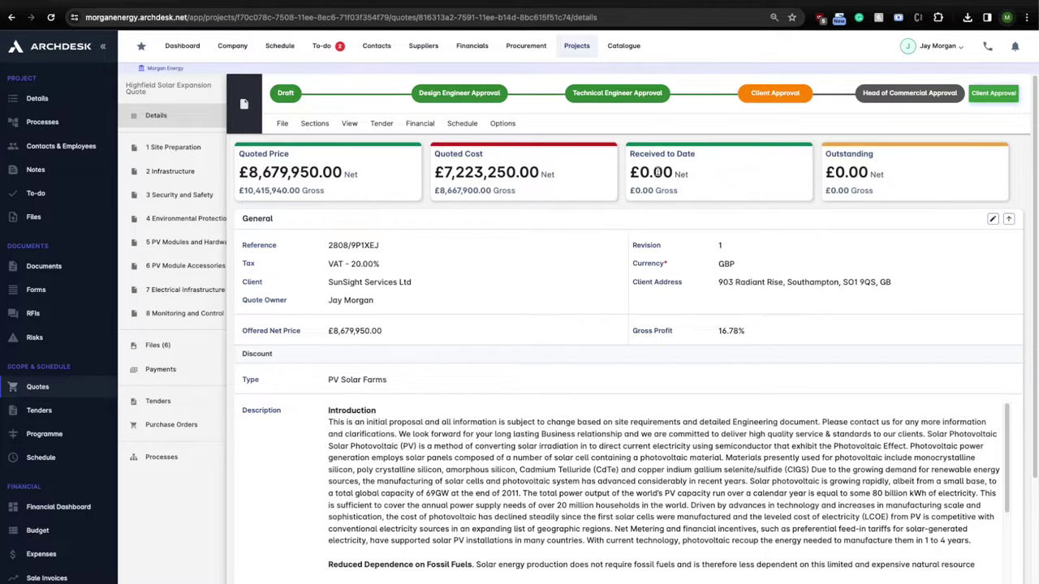
Prepare to e-mail the quote to Lumos PV Services and the Investor Relations contact, and close without sending
left_click(283, 125)
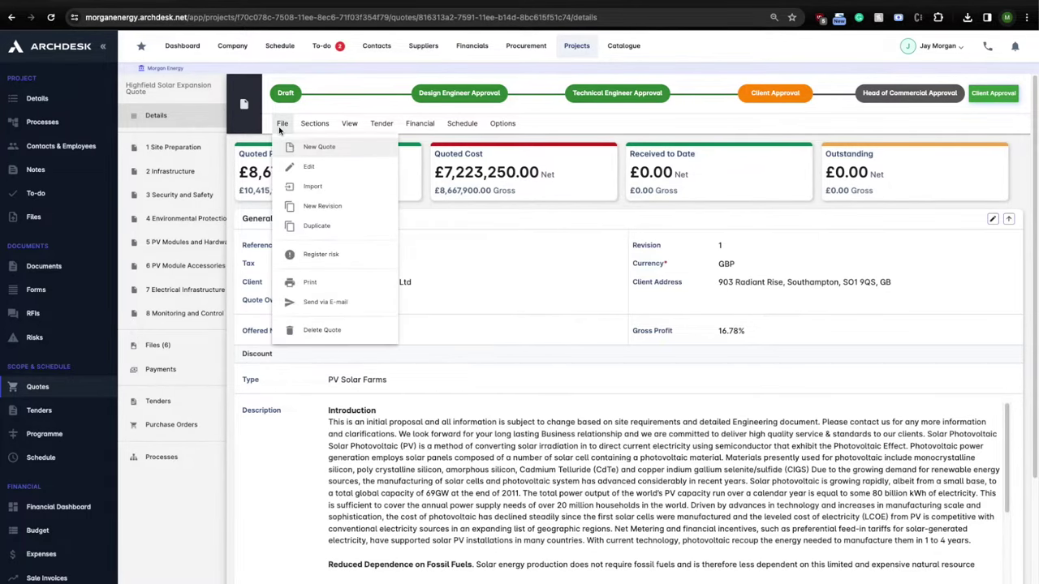
left_click(325, 304)
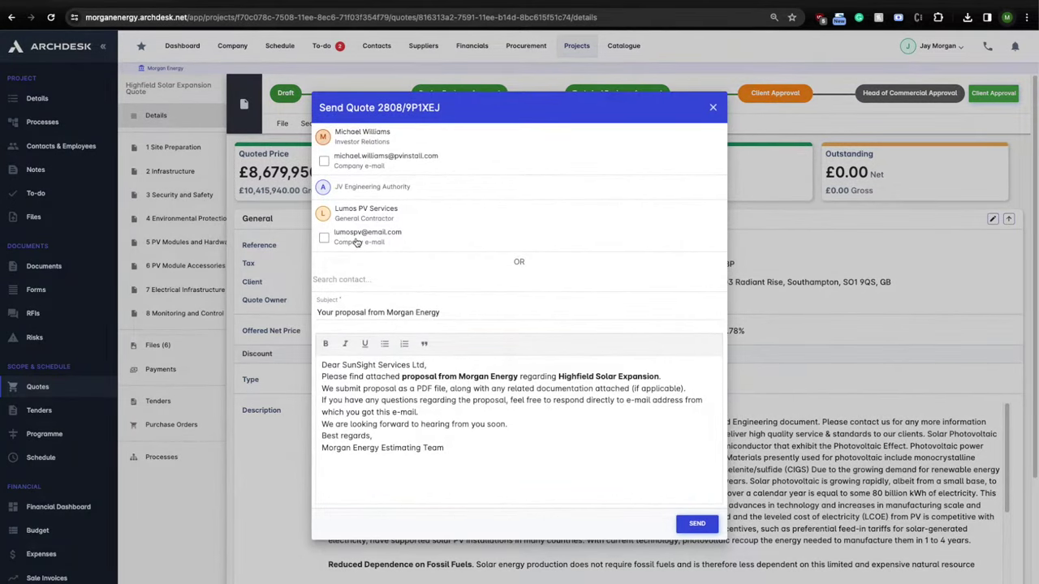
left_click(357, 237)
left_click(372, 162)
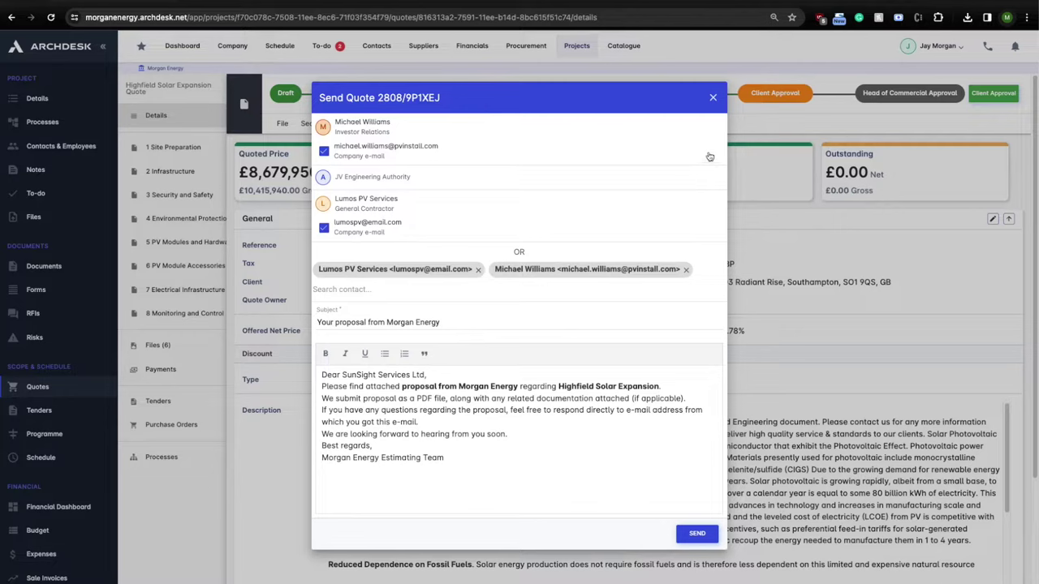
left_click(713, 98)
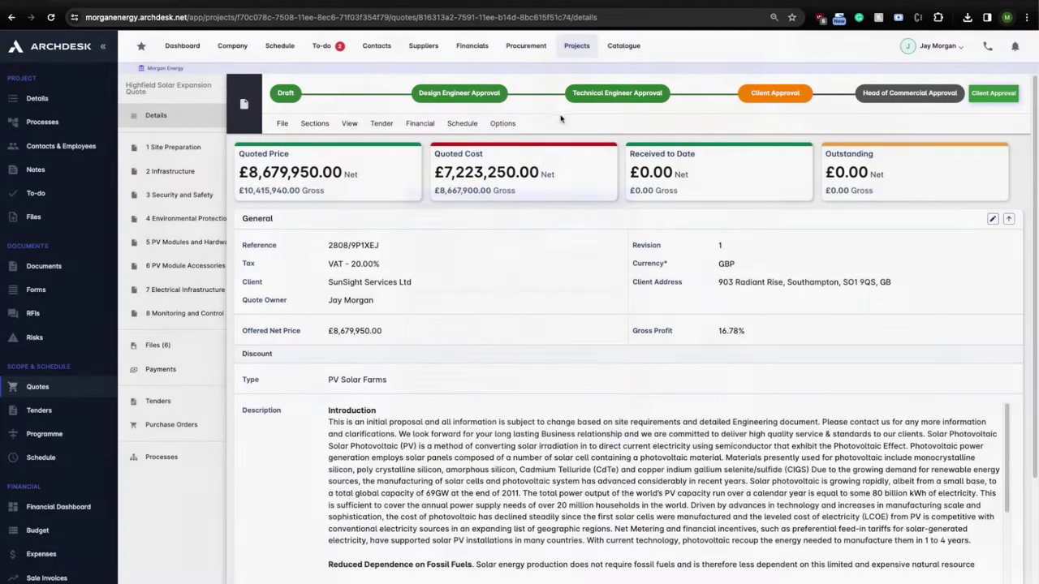
Preview the quote in the browser and read its introduction, specifications and Site Preparation items
left_click(349, 123)
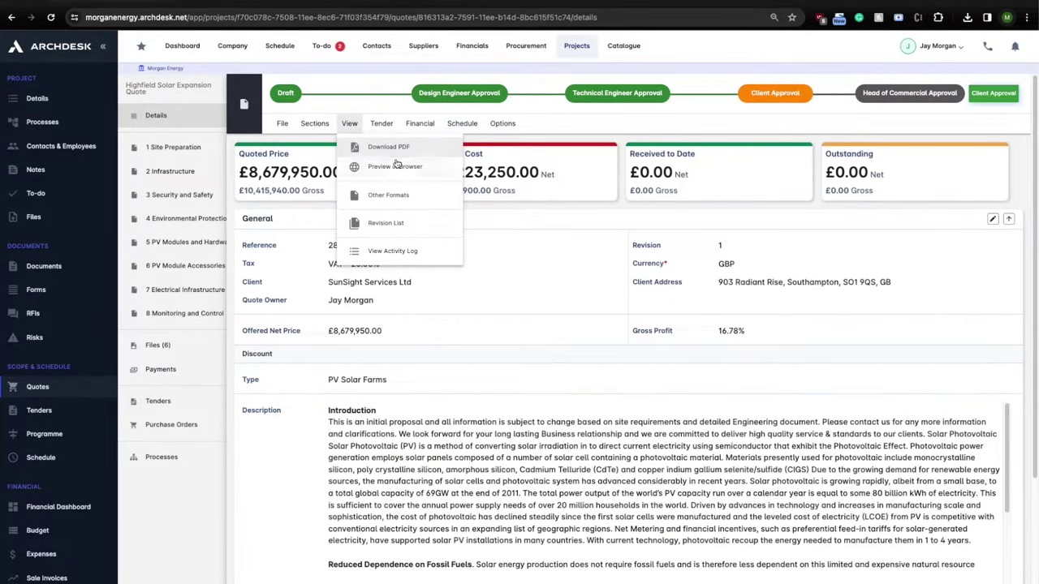
left_click(394, 167)
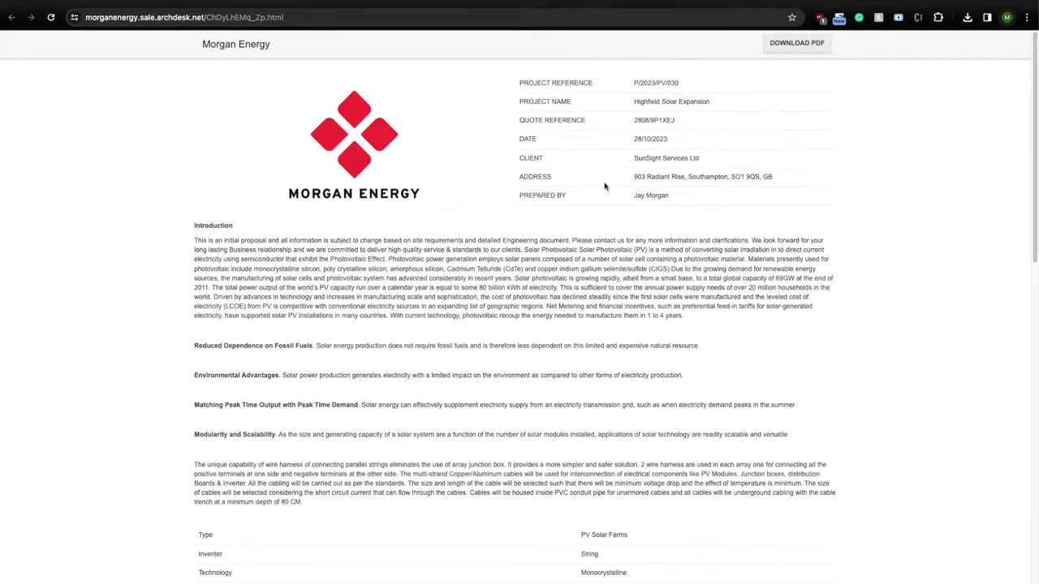
scroll(377, 299, "down", 2)
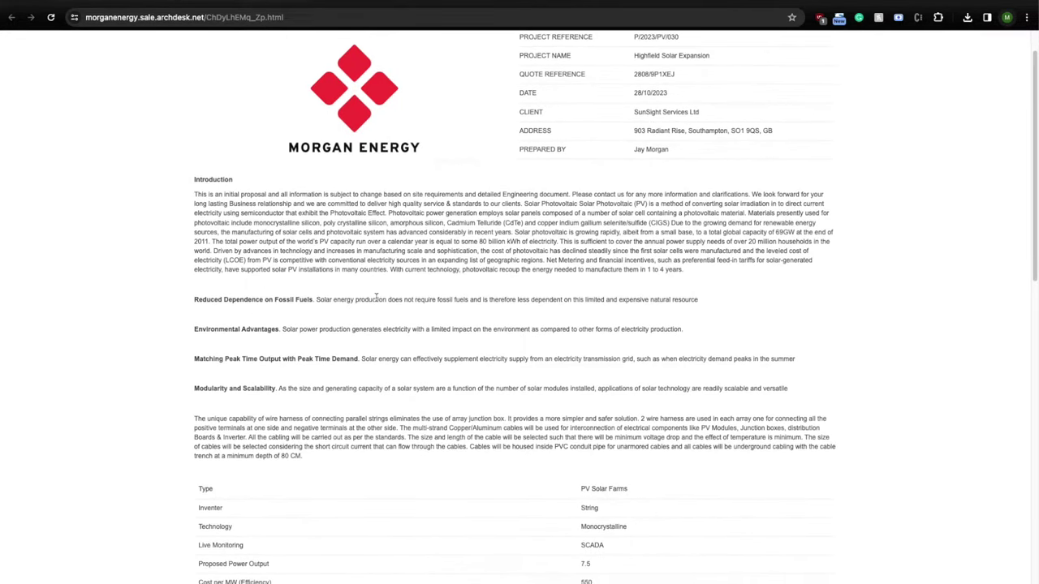
scroll(377, 300, "down", 3)
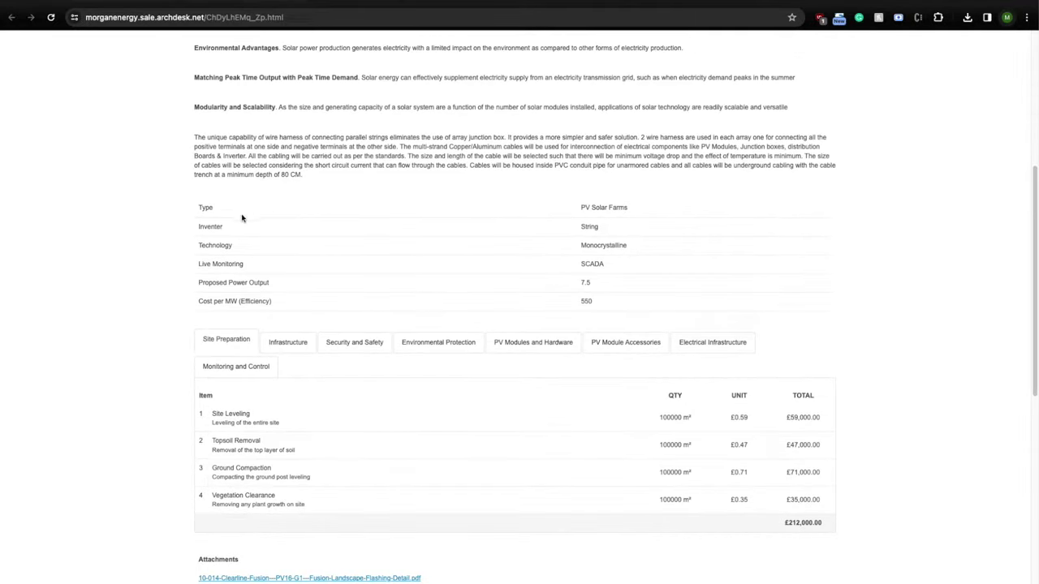
scroll(561, 262, "down", 2)
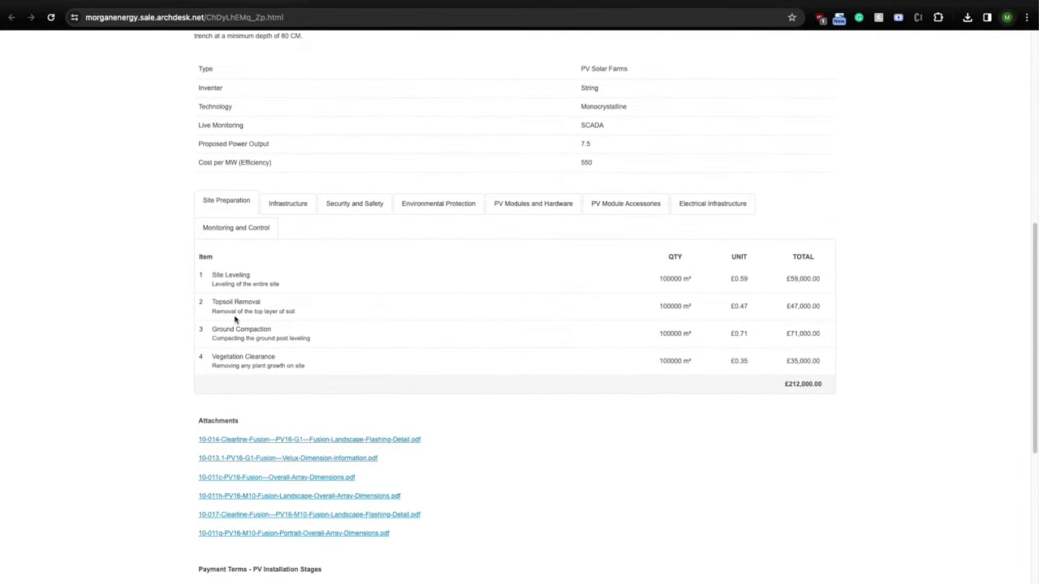
Examine the preview's items from Infrastructure through PV Modules and Hardware, plus its attachments, payment terms and acceptance section
left_click(298, 208)
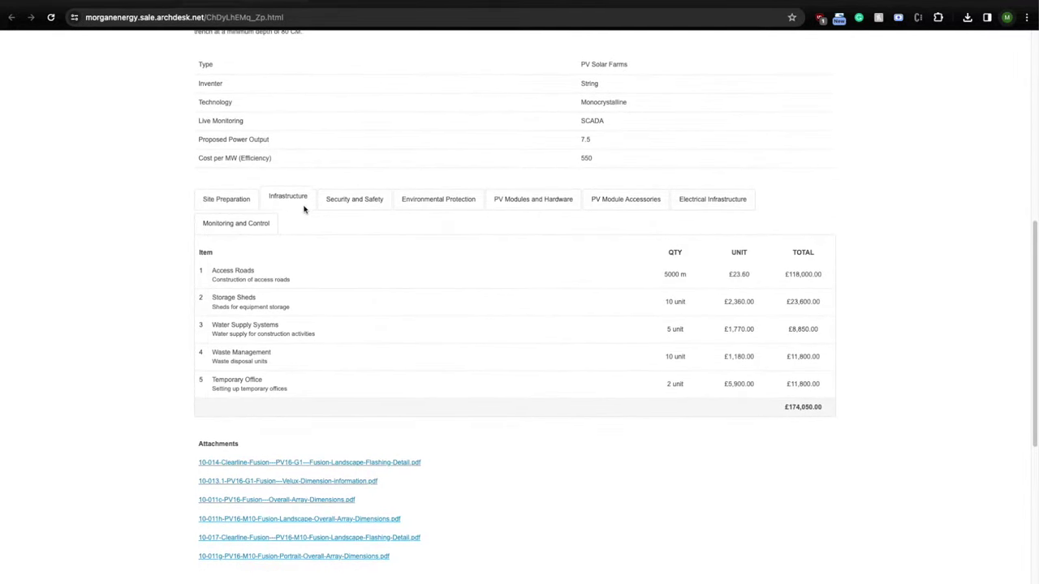
left_click(357, 205)
left_click(419, 205)
left_click(511, 203)
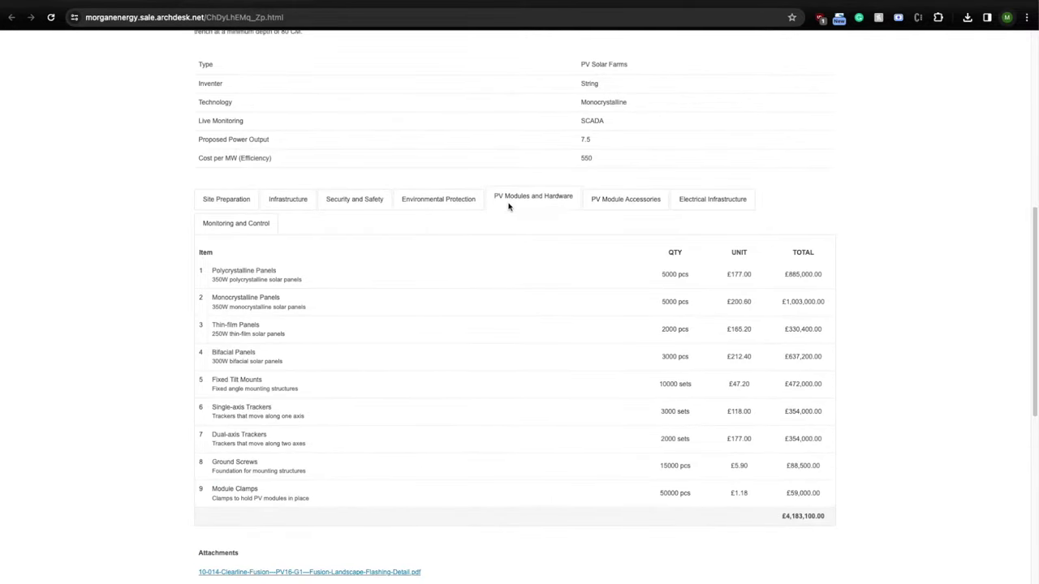
scroll(399, 293, "down", 4)
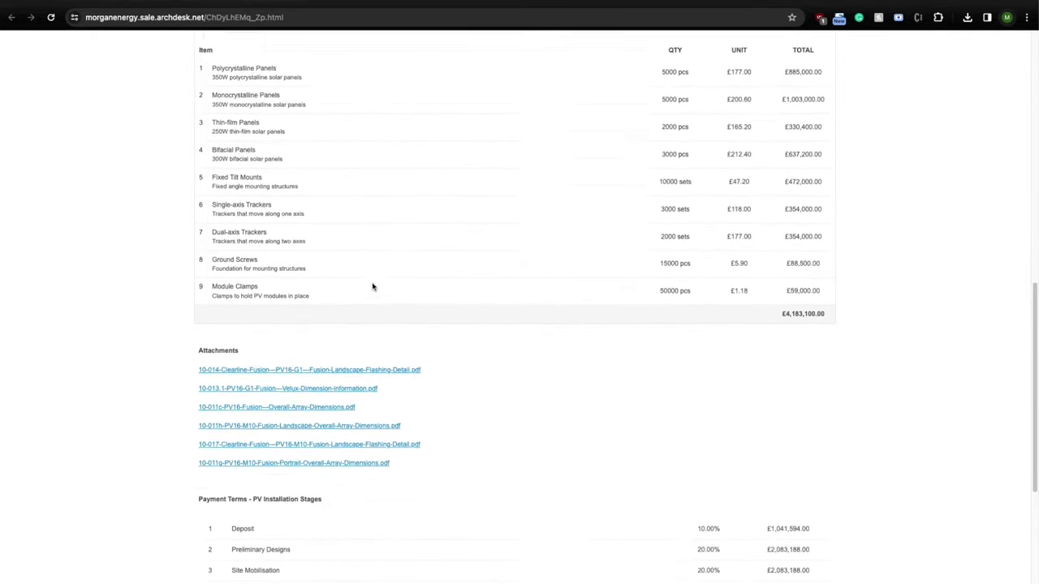
scroll(349, 308, "down", 2)
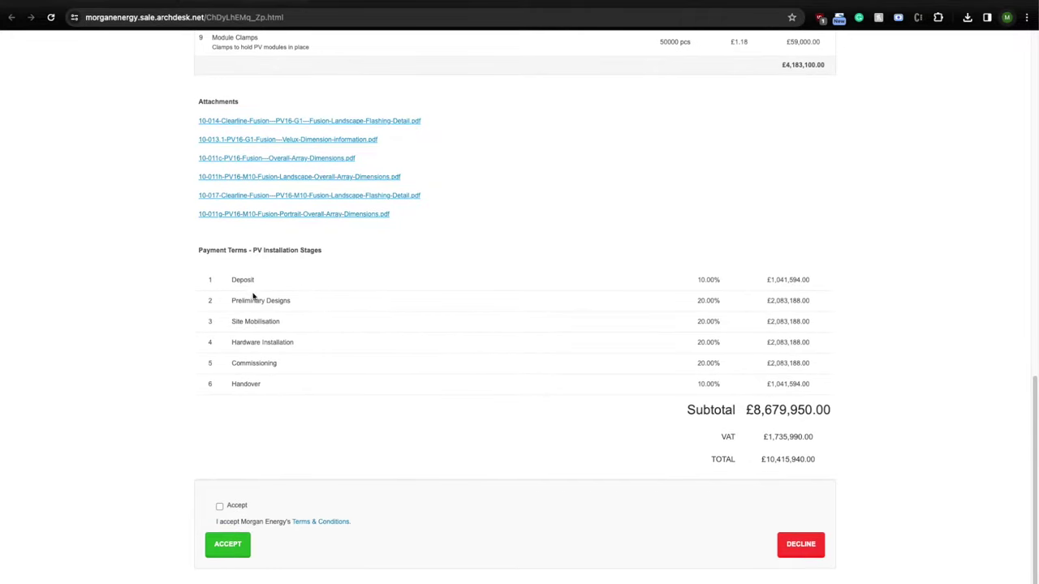
scroll(299, 360, "down", 1)
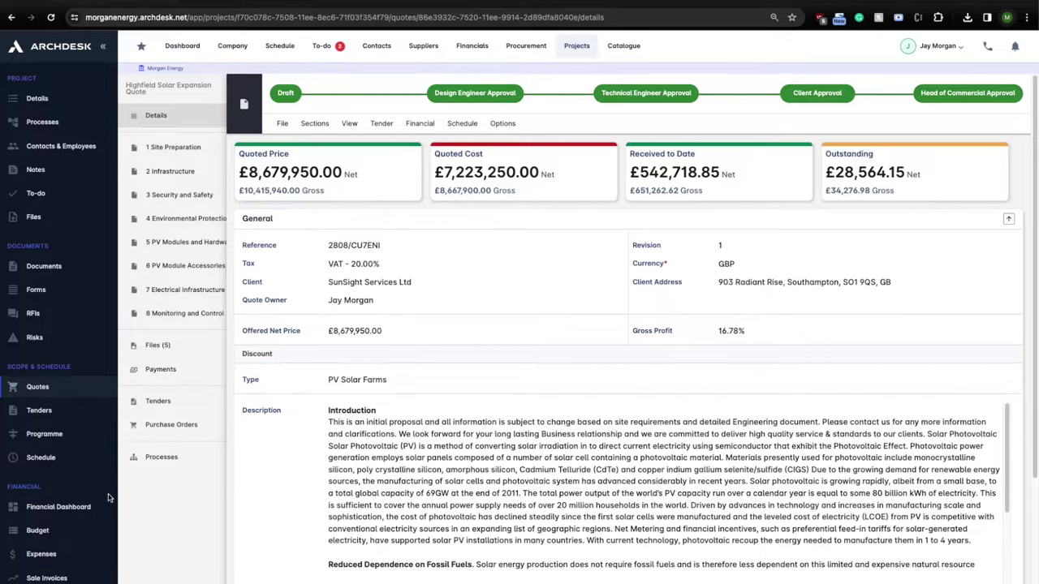
Review the project's financial dashboard and show all cost categories to compare spend with budget
left_click(62, 504)
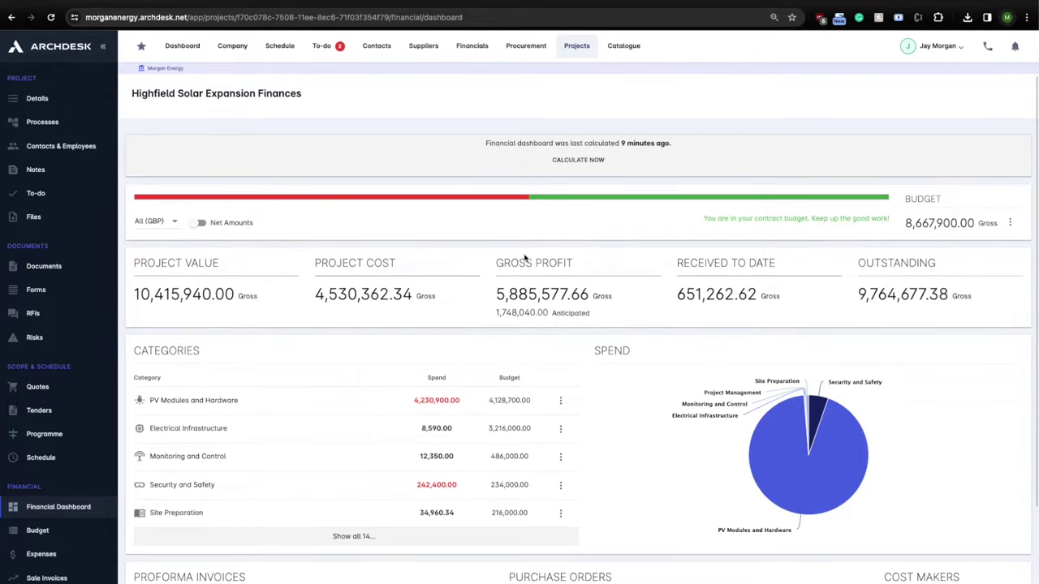
scroll(406, 420, "down", 1)
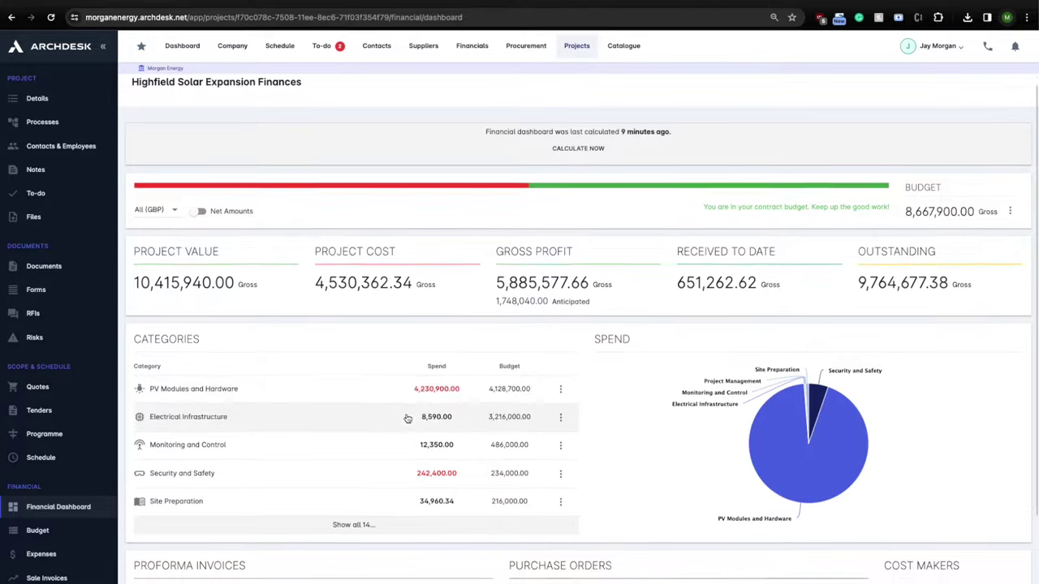
left_click(361, 504)
scroll(355, 454, "down", 1)
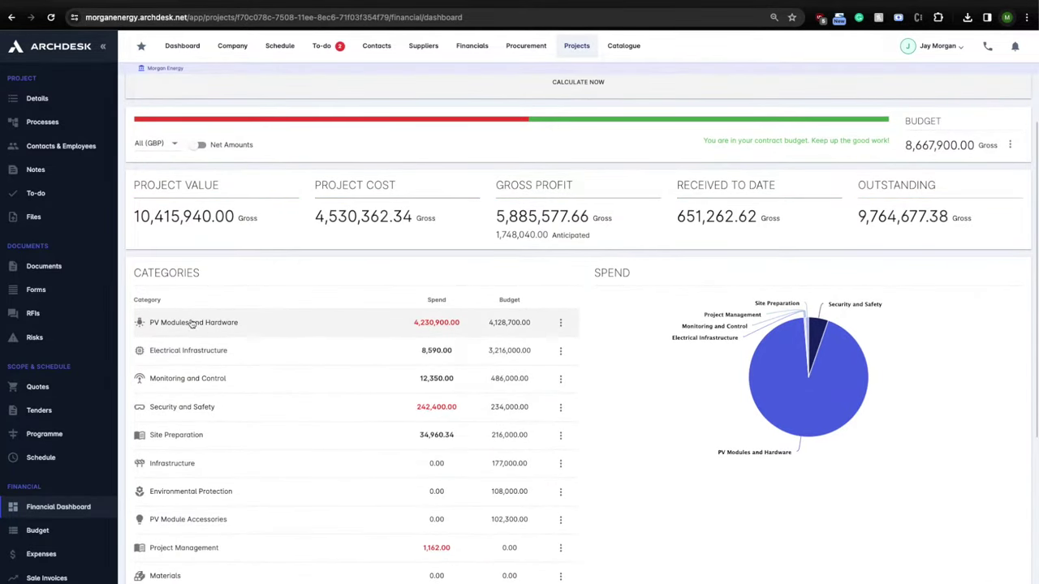
left_click_drag(172, 436, 191, 464)
left_click(231, 471)
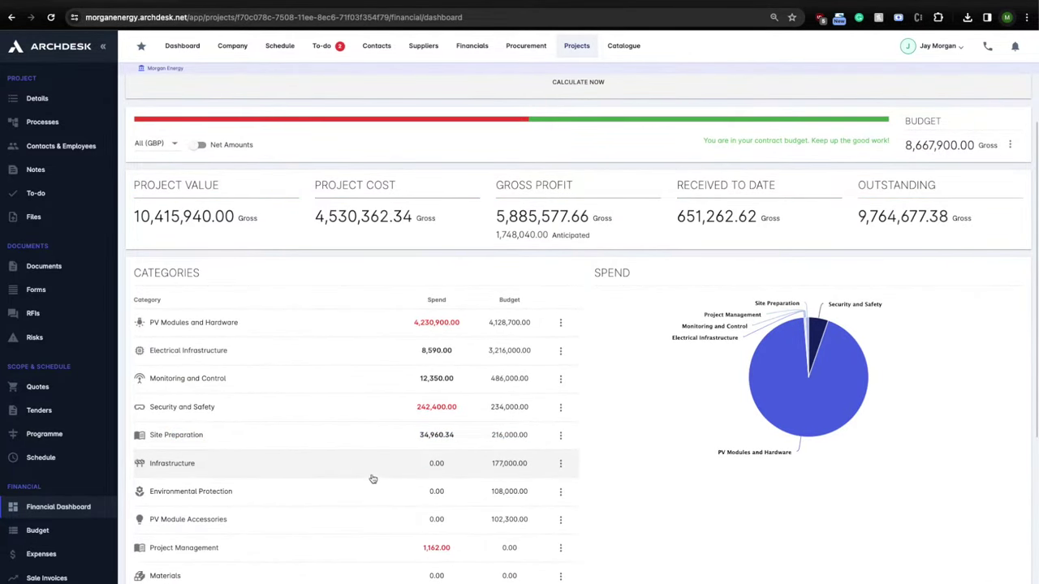
scroll(406, 476, "down", 1)
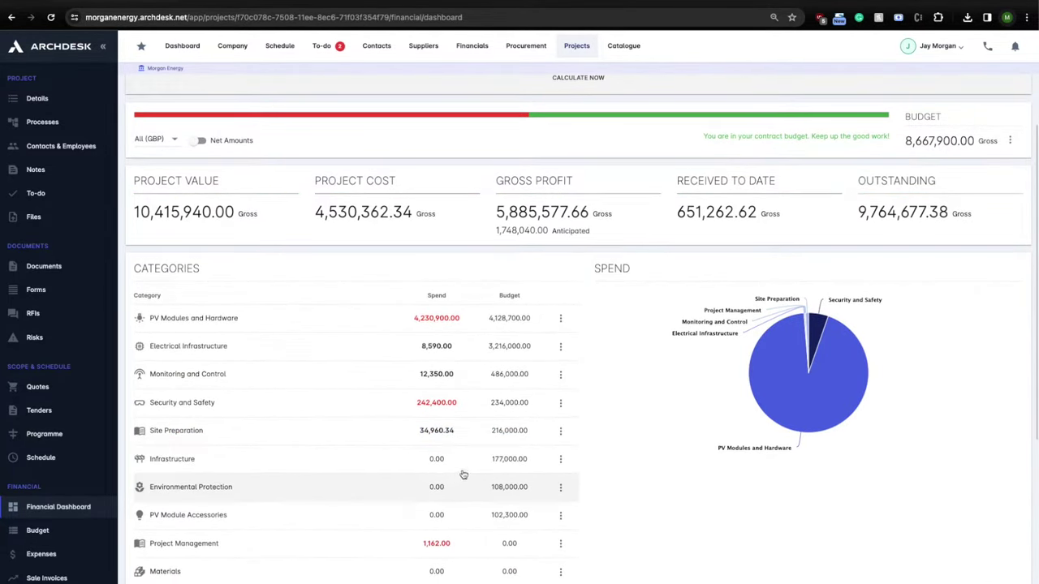
Check the PV Modules and Hardware cost breakdown, and view the dashboard's invoice and purchase order totals
left_click(560, 319)
left_click(601, 355)
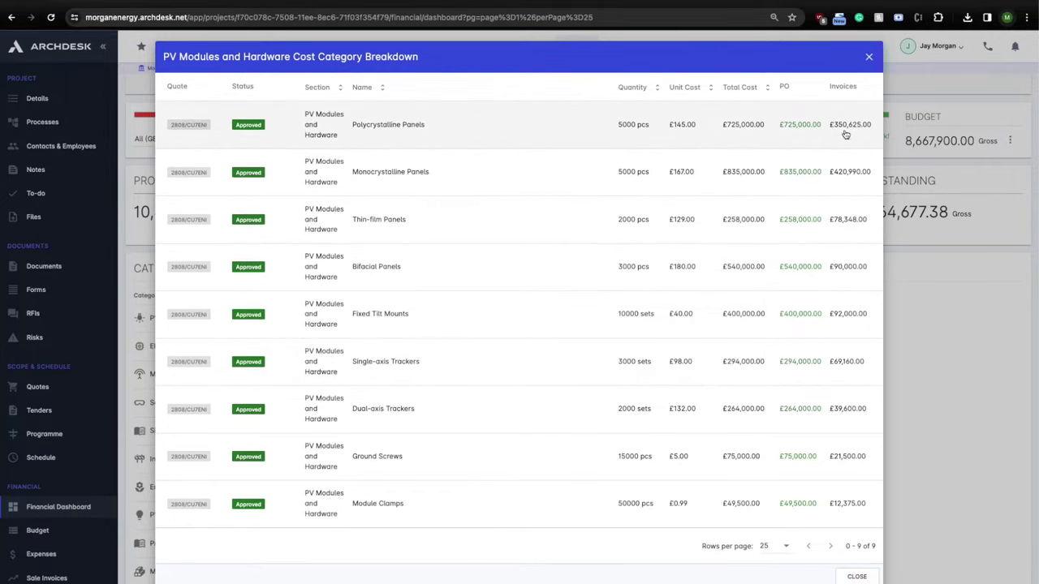
left_click(857, 576)
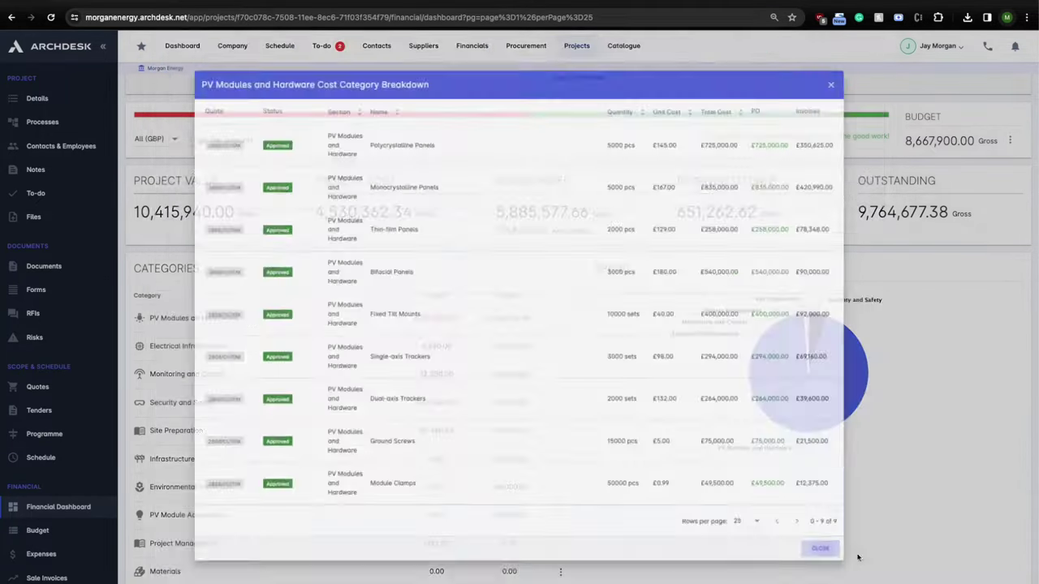
scroll(849, 514, "down", 5)
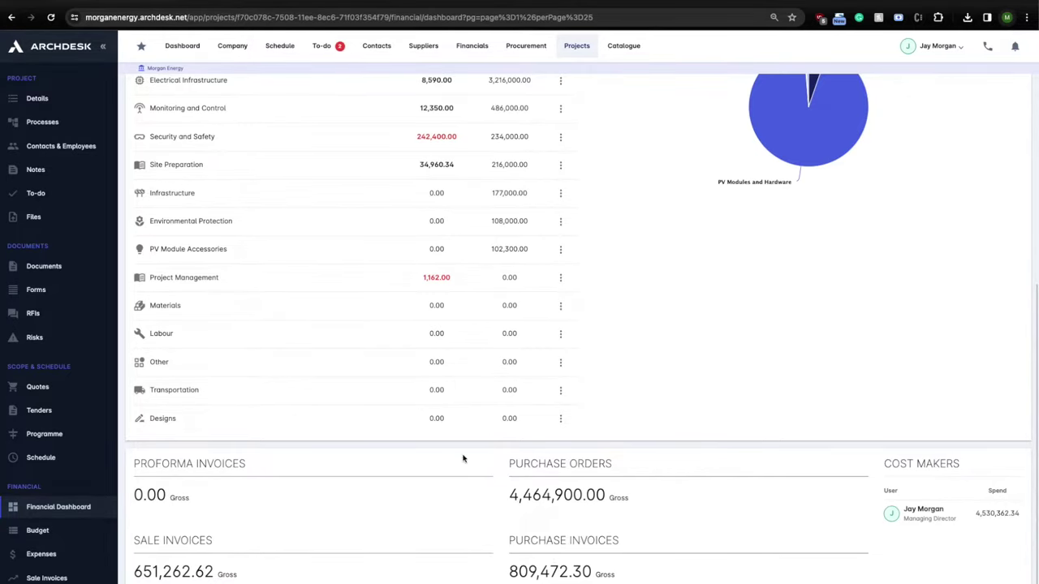
Show the sub-budgets of PV Modules and Hardware and Electrical Infrastructure in the project's work budget
left_click(62, 531)
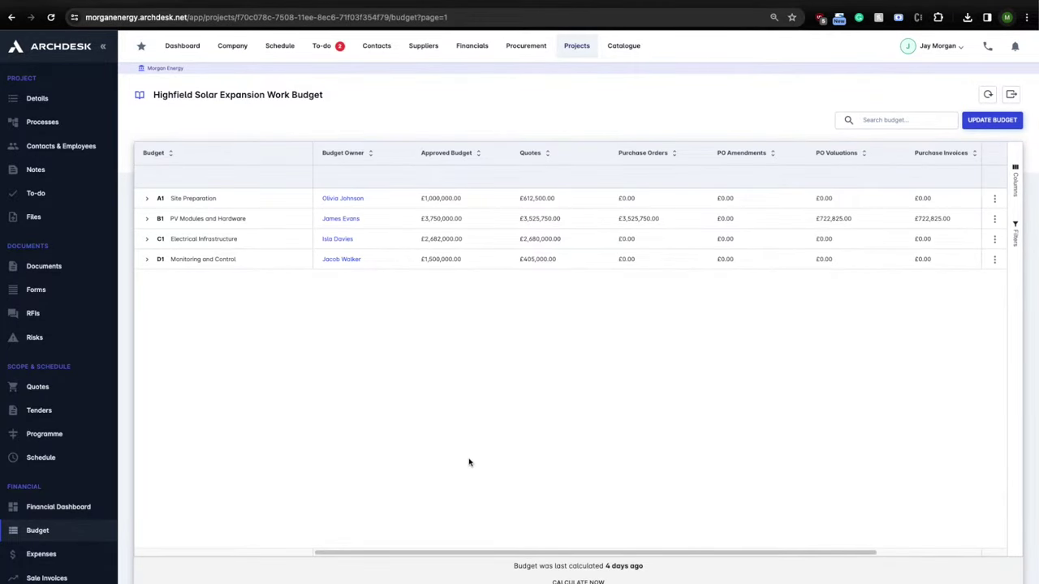
left_click(147, 218)
left_click(146, 300)
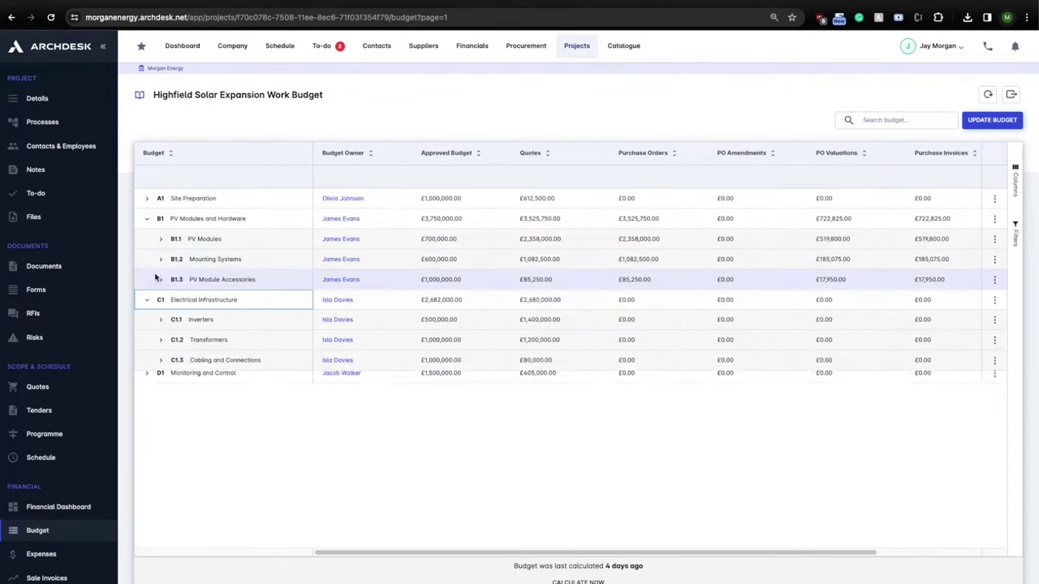
Show the sub-items of Mounting Systems, Inverters and Transformers in the work budget
left_click(160, 260)
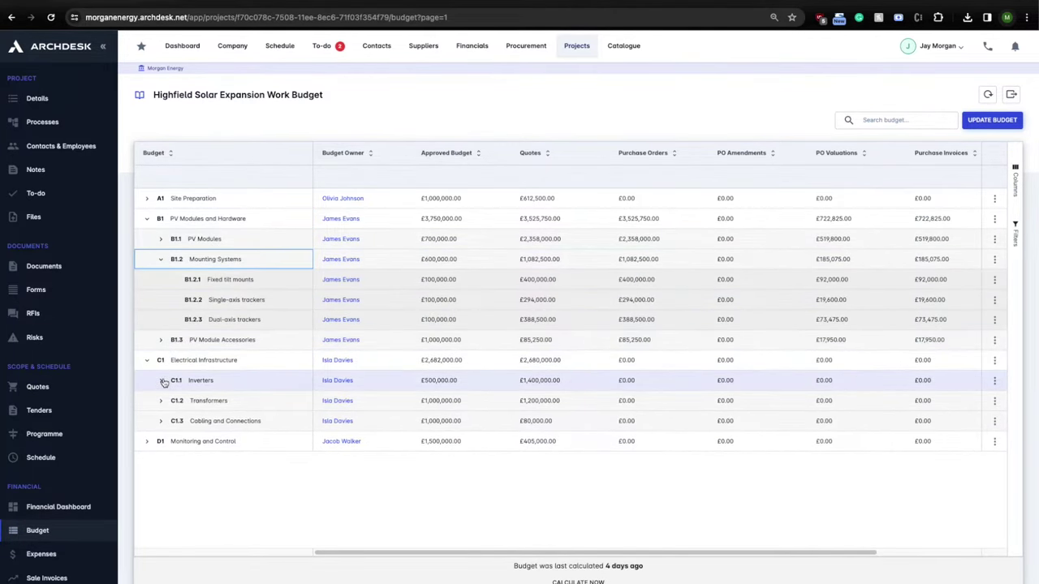
left_click(161, 379)
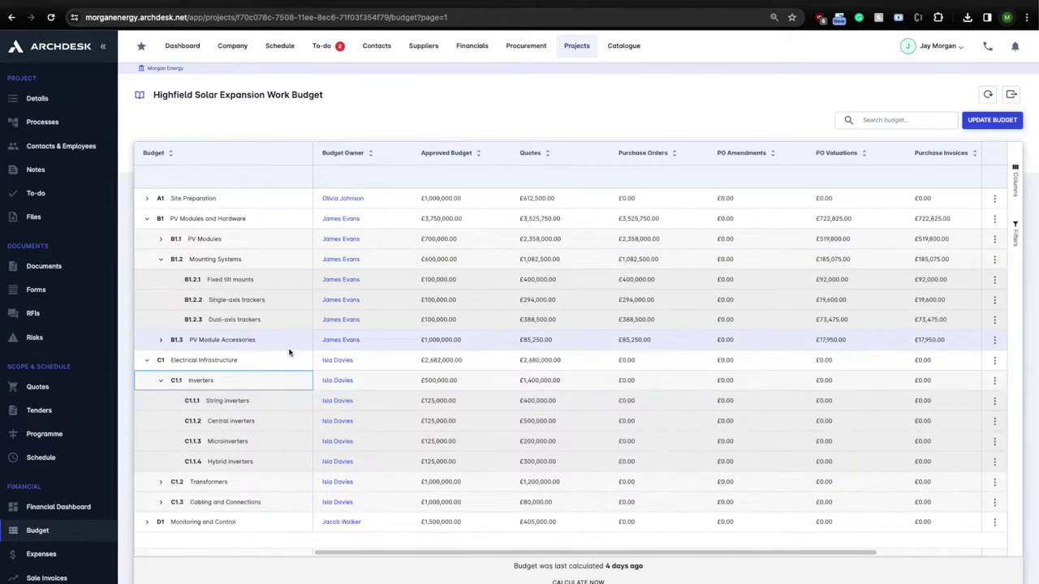
left_click(160, 482)
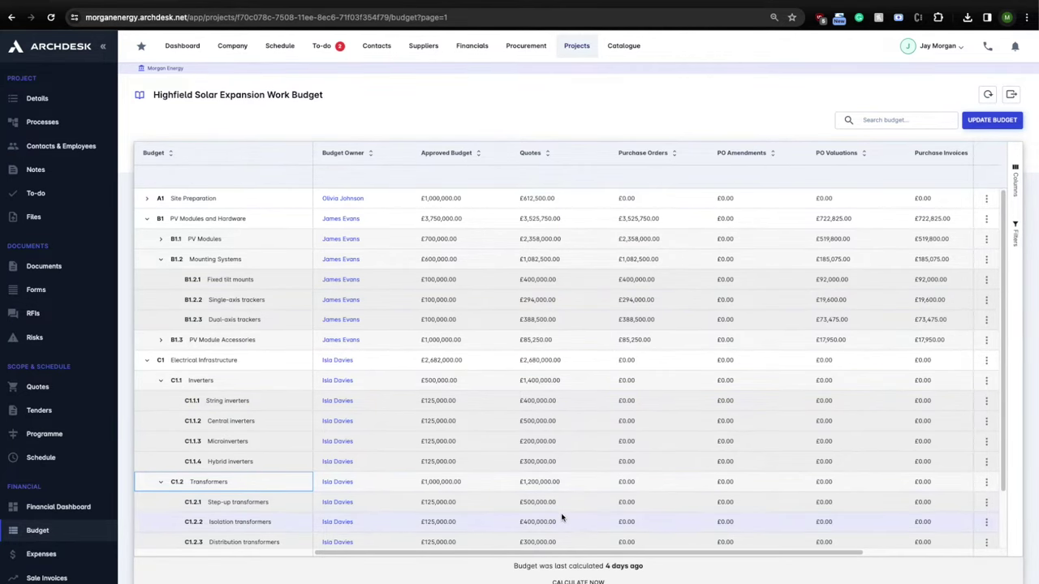
View the work budget's remaining cost columns and check which columns can be displayed
left_click_drag(560, 553, 672, 554)
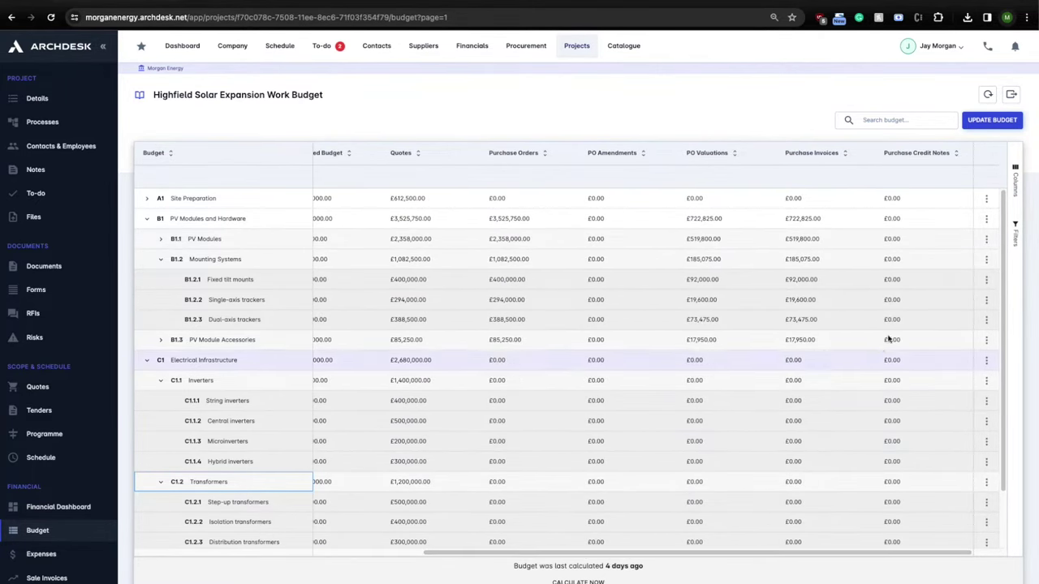
left_click(1015, 185)
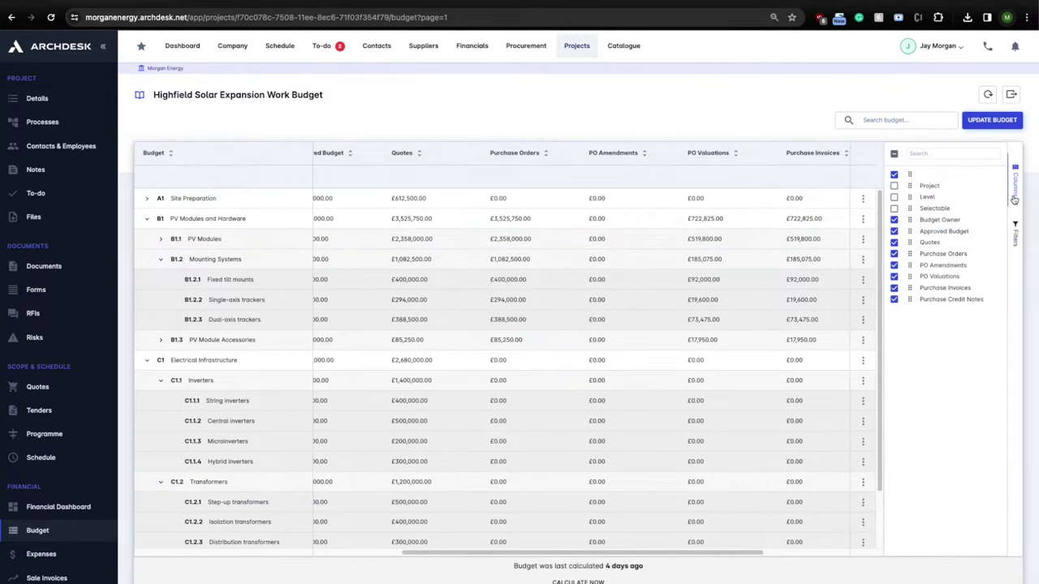
left_click(1015, 195)
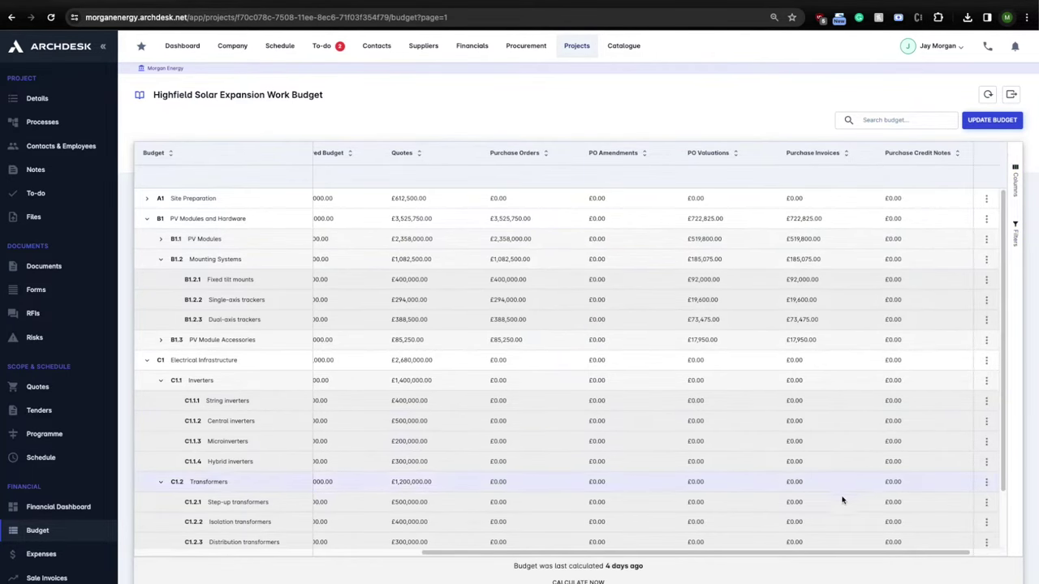
left_click_drag(756, 555, 646, 558)
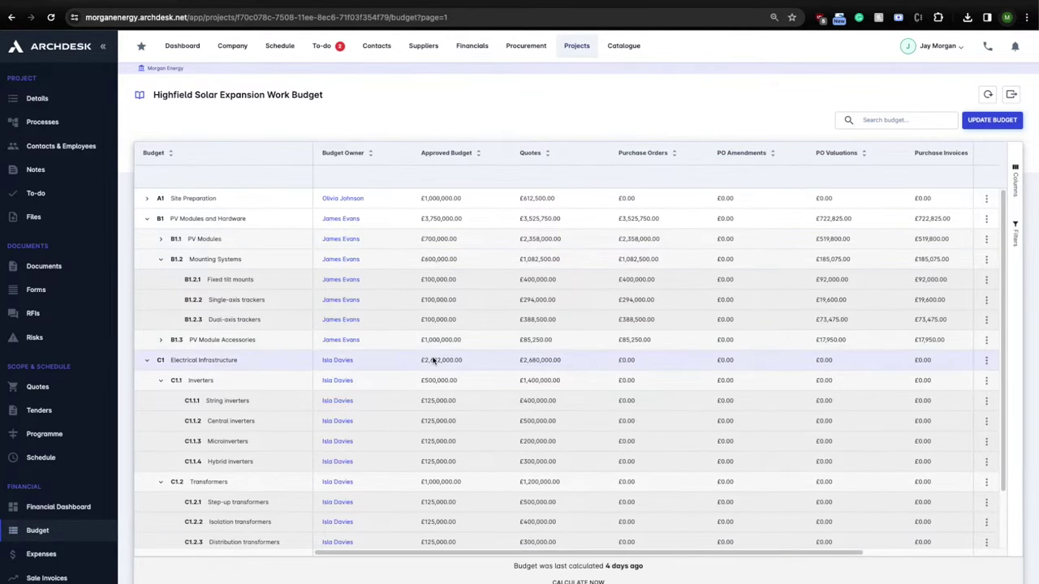
Inspect the purchase order lines behind the Single-axis trackers budget, including their pricing details
left_click(635, 300)
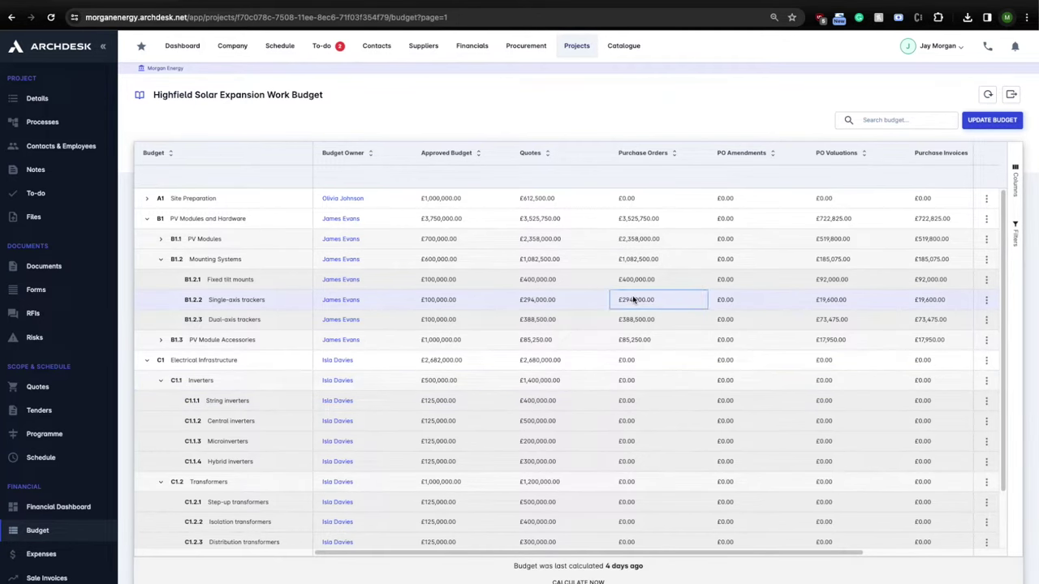
left_click(641, 307)
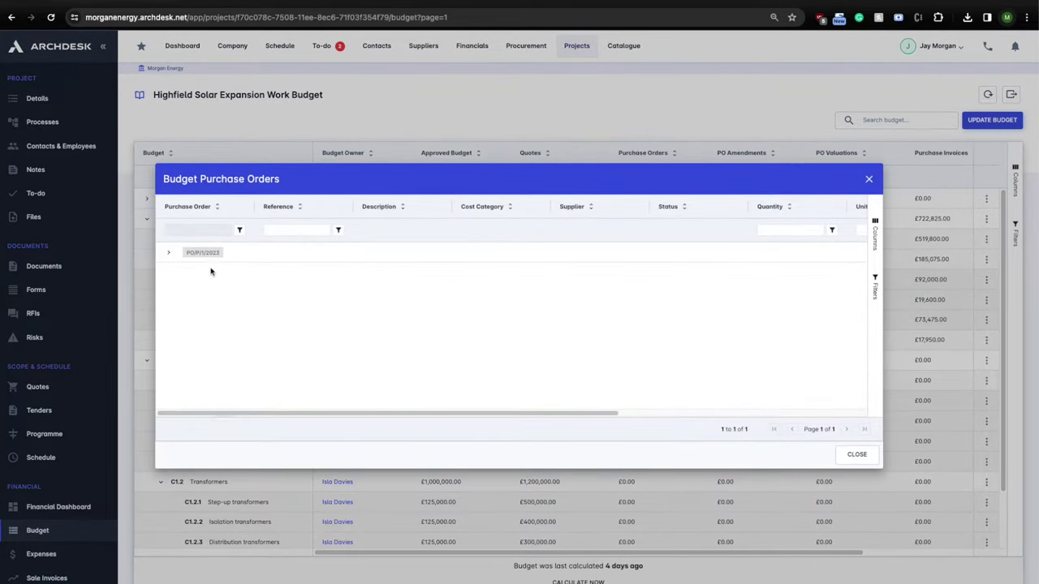
left_click(169, 253)
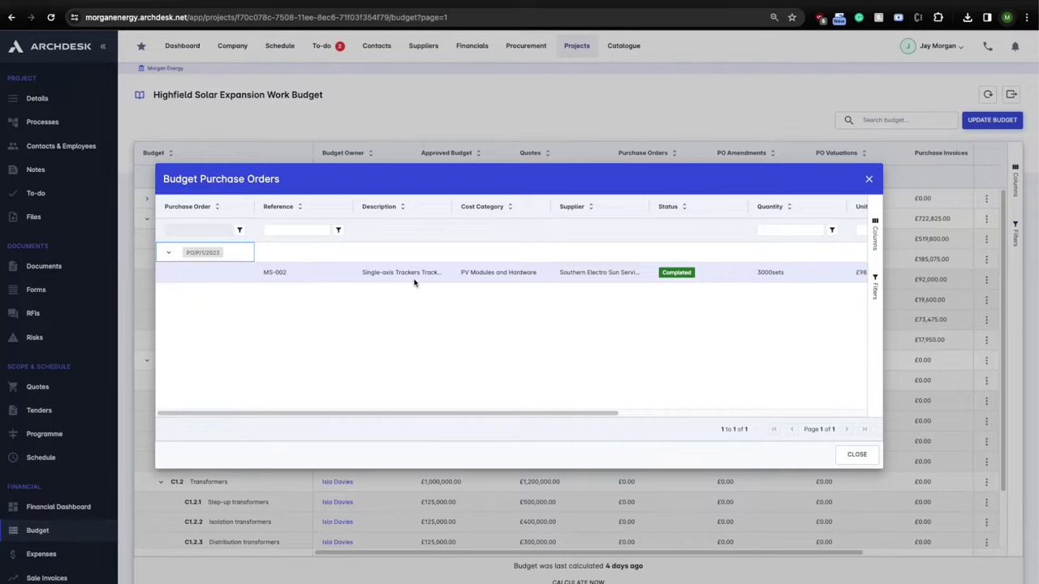
left_click_drag(544, 415, 804, 401)
left_click(868, 179)
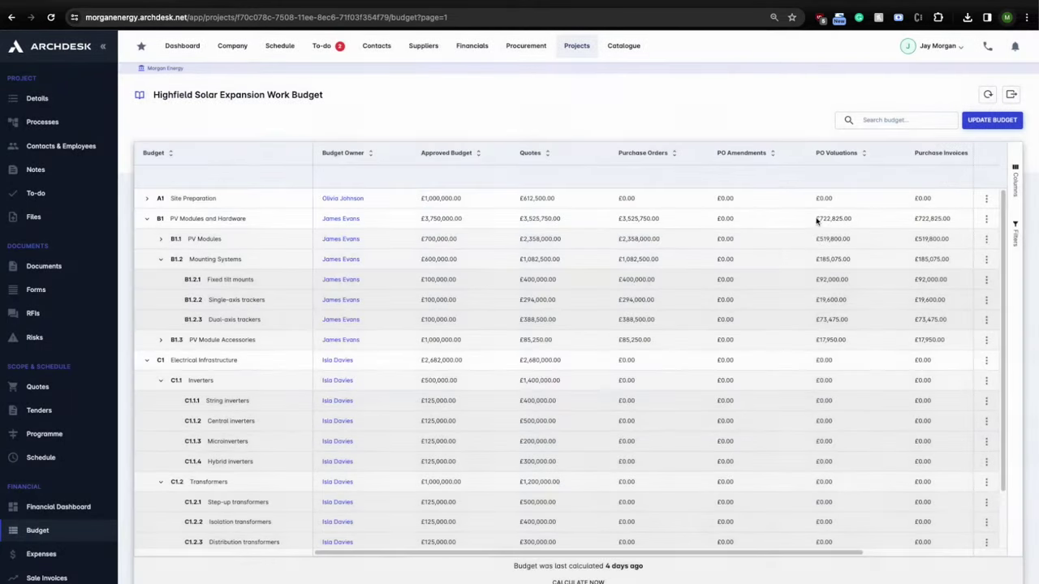
Inspect the purchase order lines behind the Dual-axis trackers budget through to their prices and owner
left_click(637, 320)
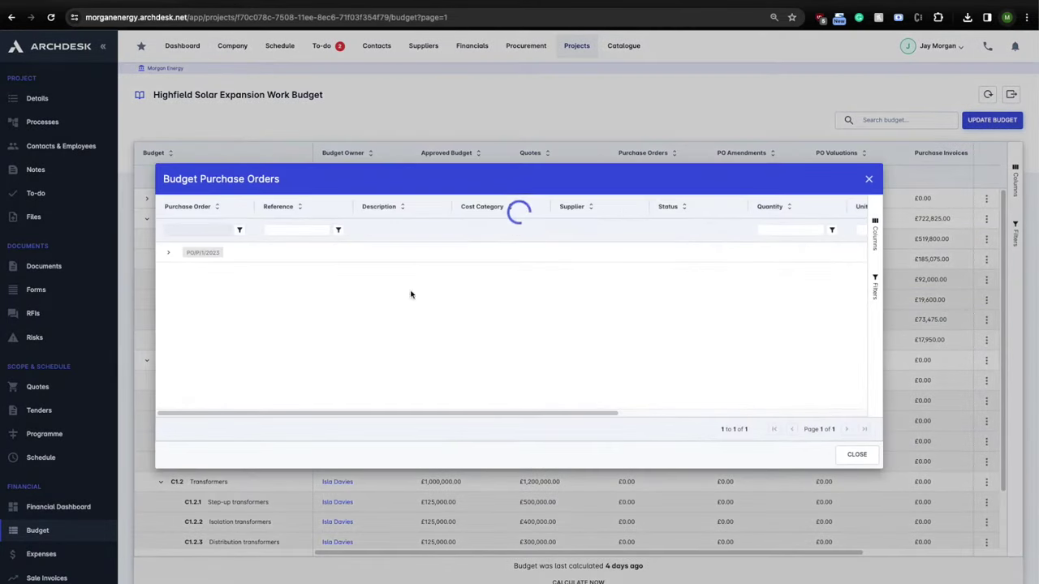
left_click(171, 253)
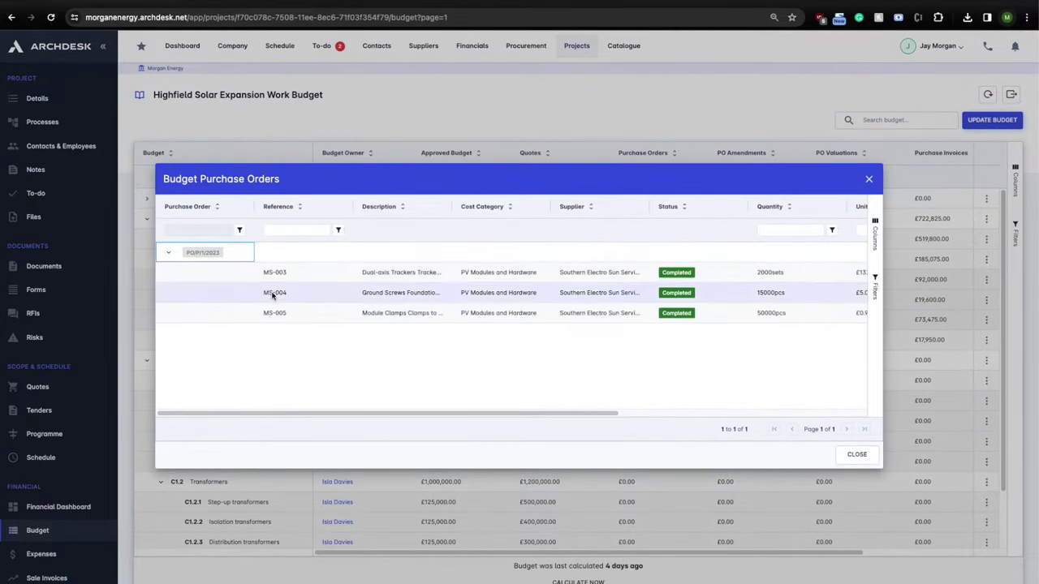
left_click_drag(503, 414, 713, 414)
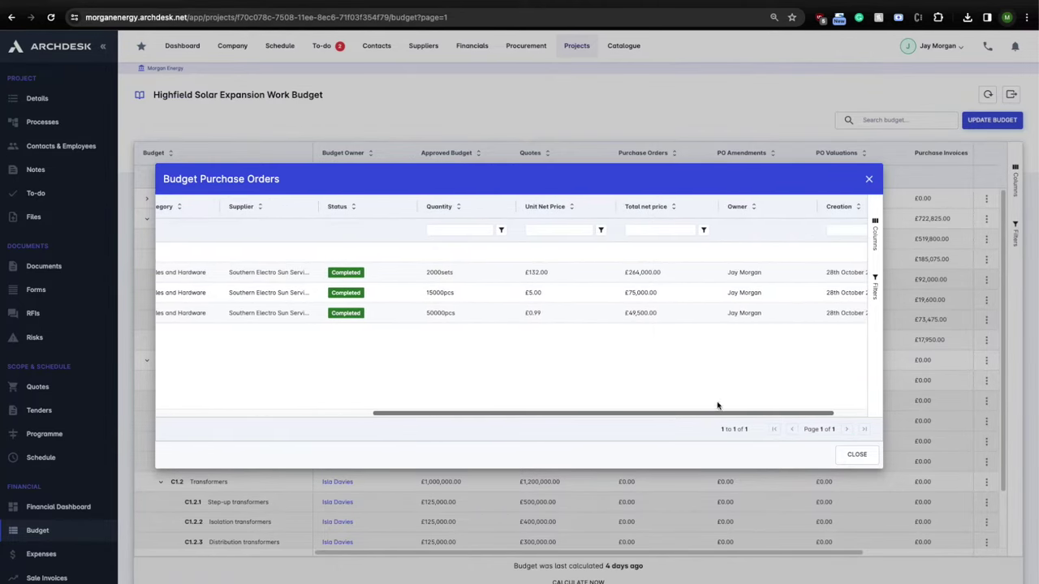
left_click(869, 180)
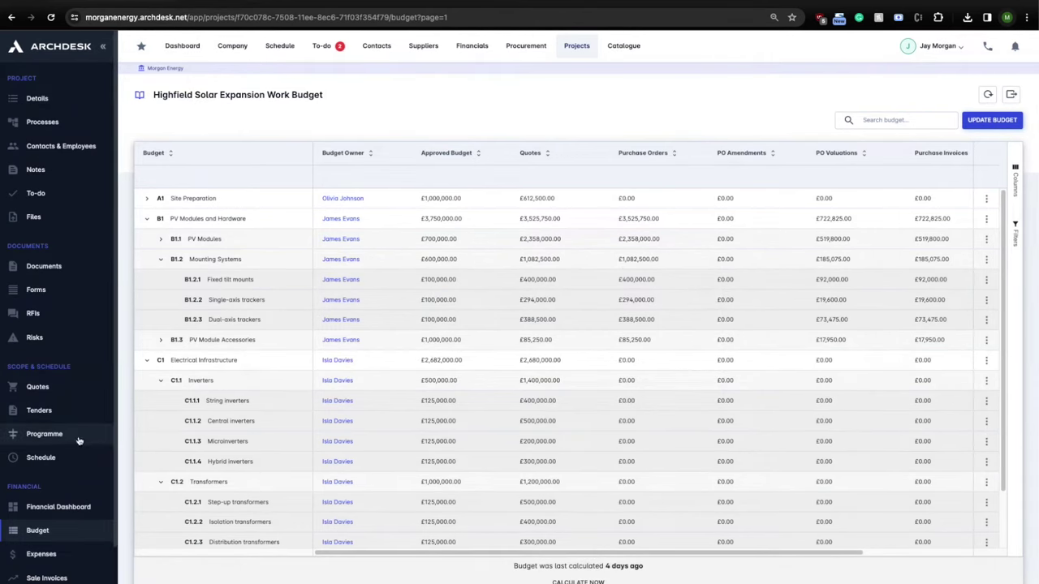
Open the project's construction programme, check the other available programmes and expand all phases into their tasks
left_click(46, 435)
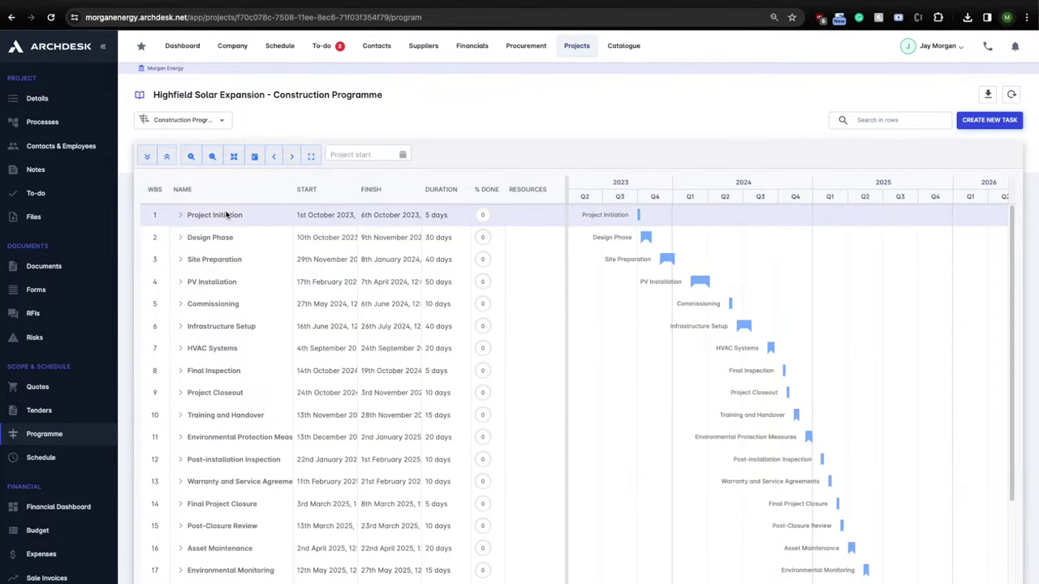
left_click(223, 122)
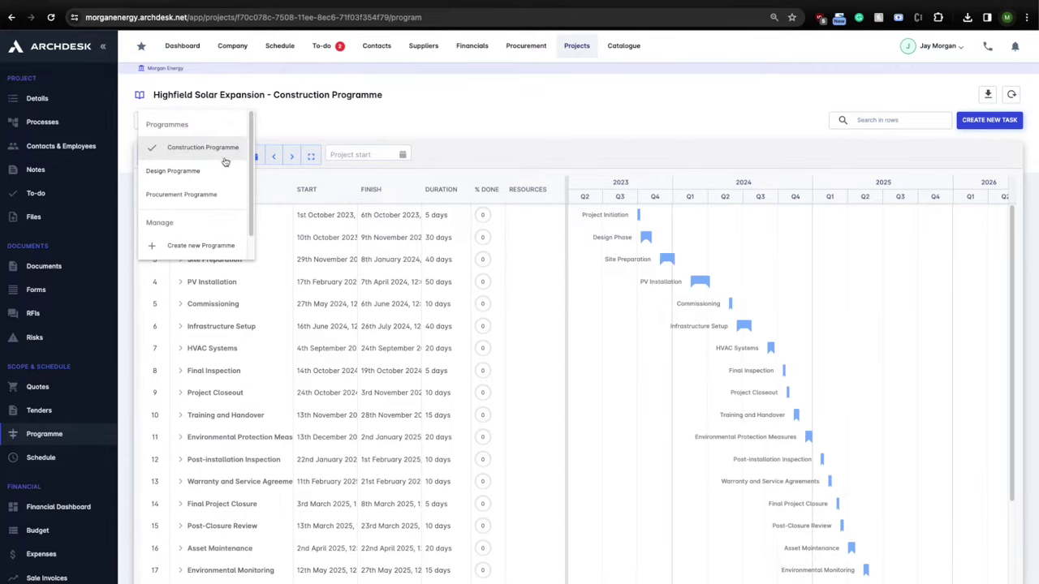
left_click(286, 133)
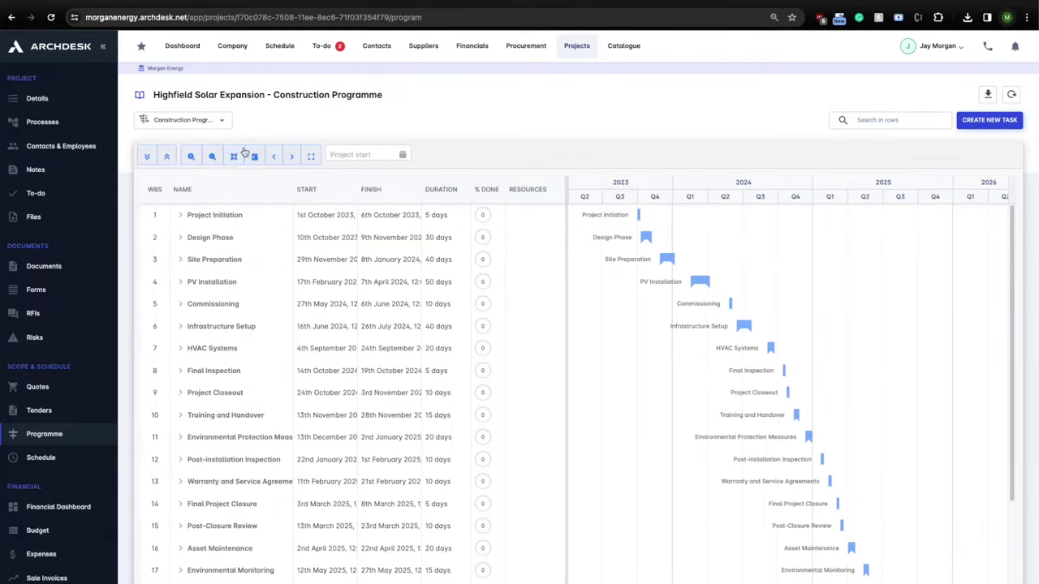
left_click(151, 163)
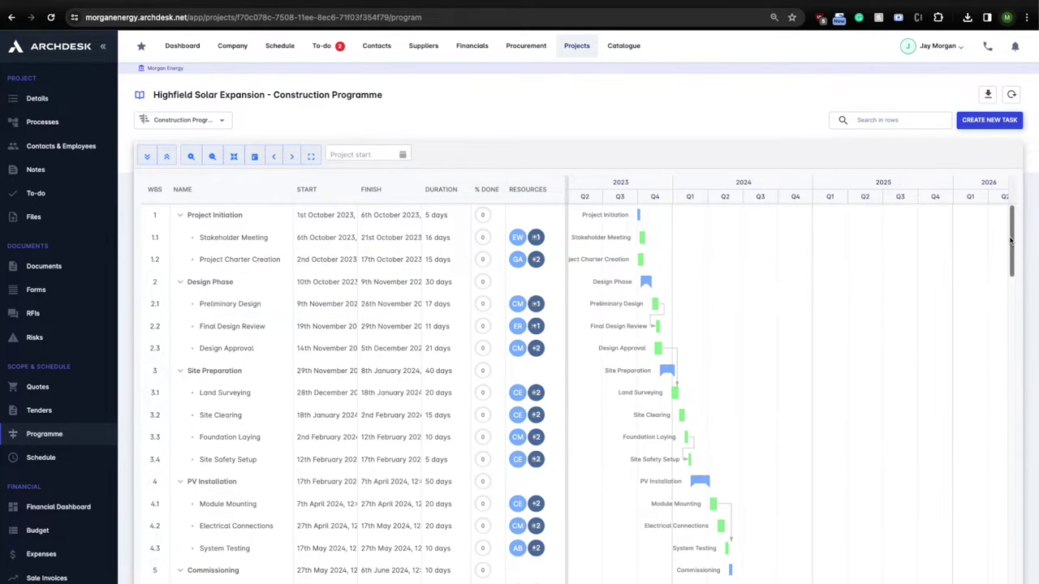
Examine the programme's tasks and timeline down to Annual Maintenance Planning, checking the people and equipment assigned to individual tasks
scroll(1005, 273, "down", 3)
scroll(1005, 272, "down", 5)
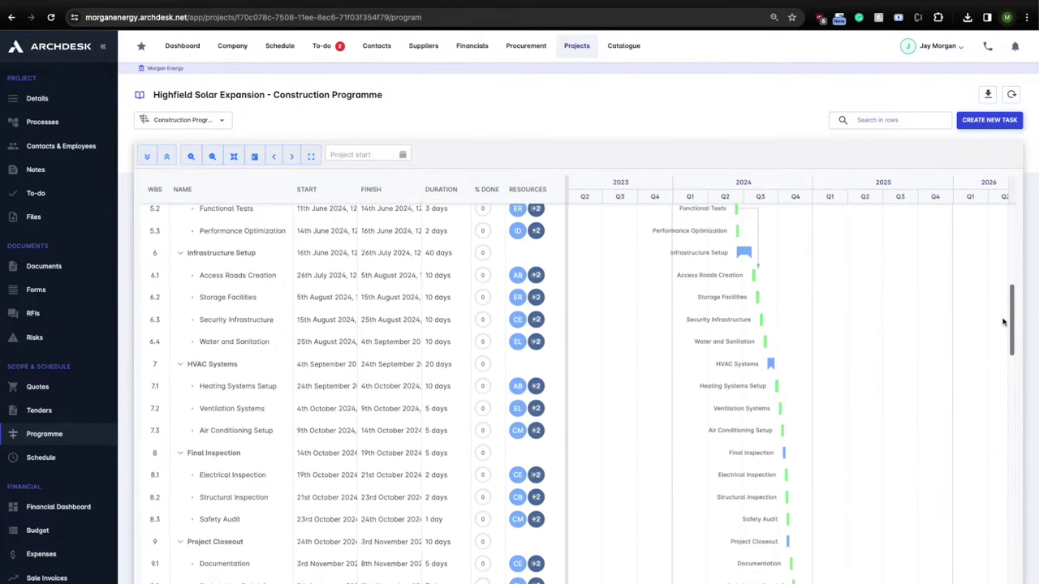
scroll(1003, 328, "down", 4)
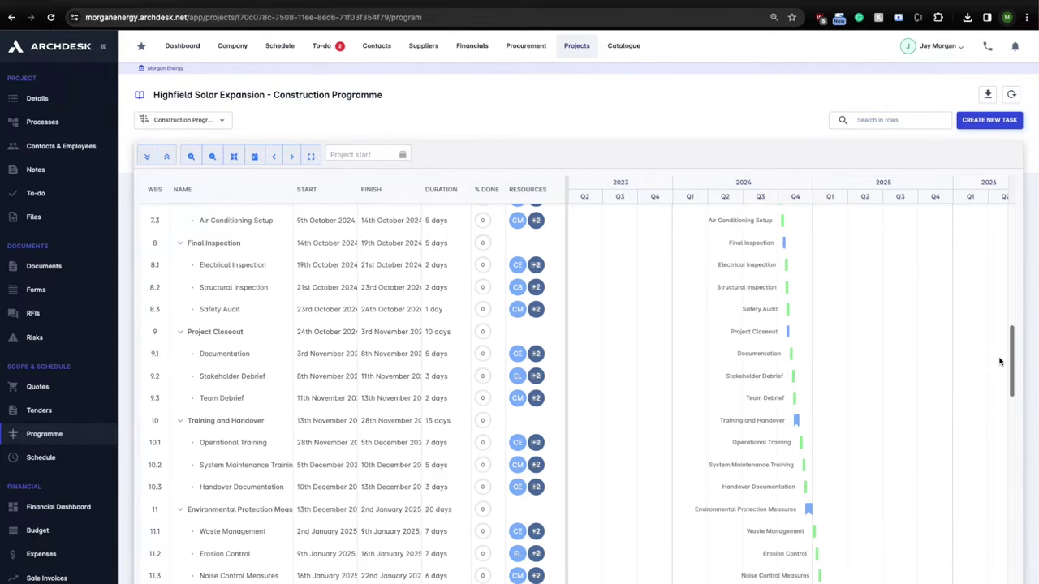
scroll(1000, 361, "down", 7)
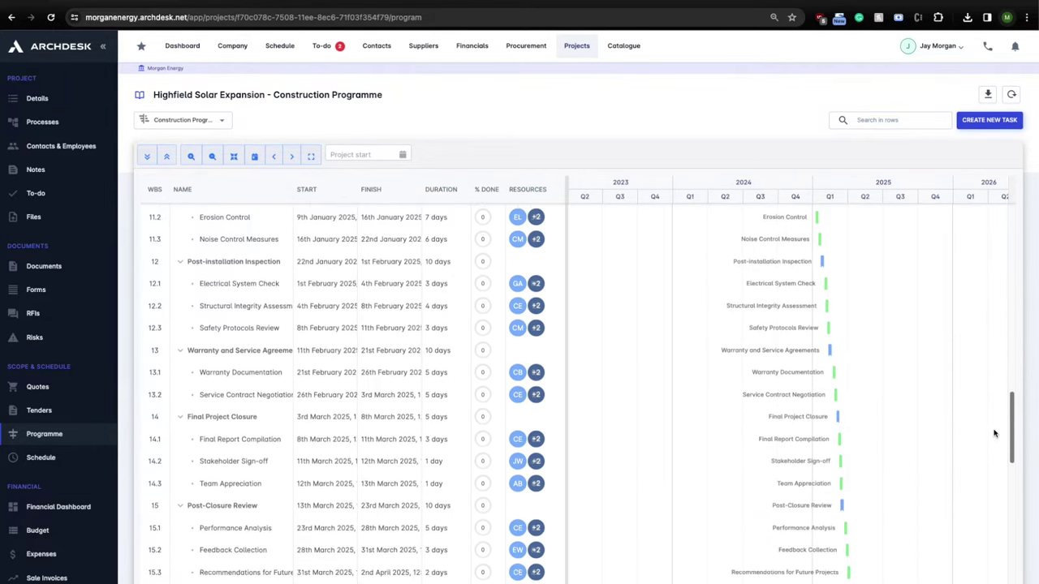
scroll(995, 438, "down", 4)
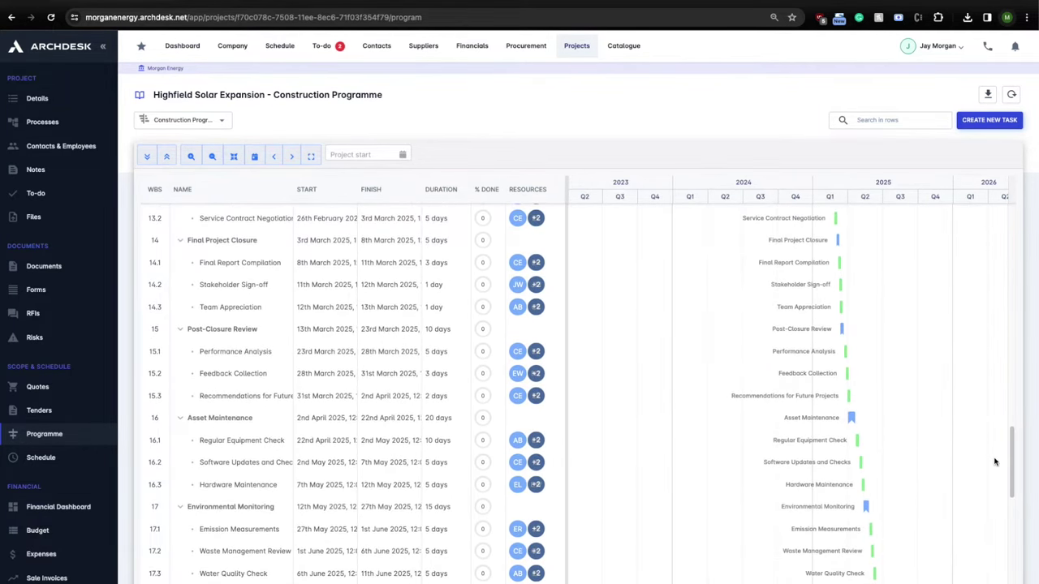
scroll(990, 460, "down", 1)
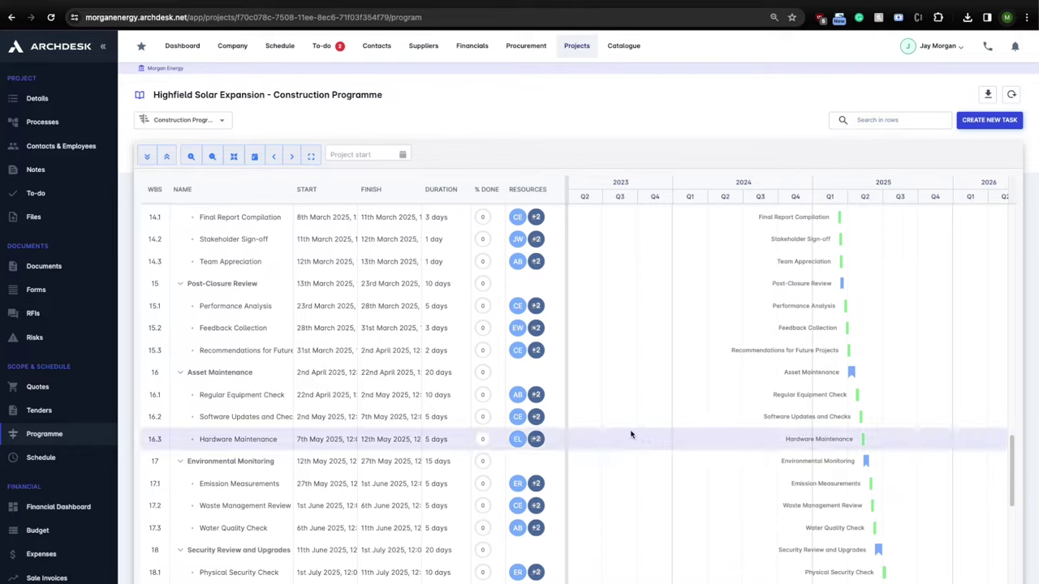
mouse_move(517, 397)
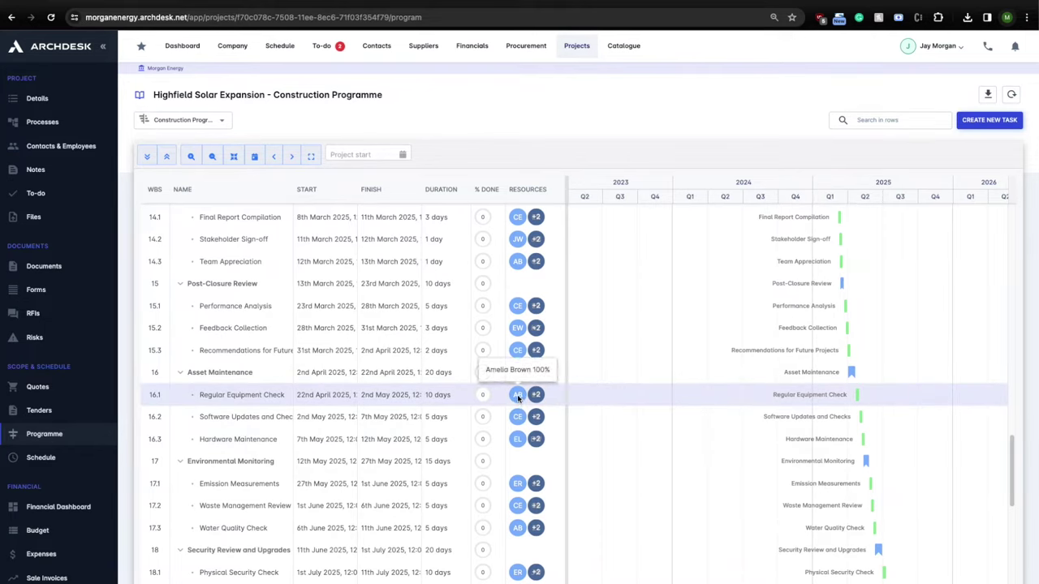
mouse_move(518, 418)
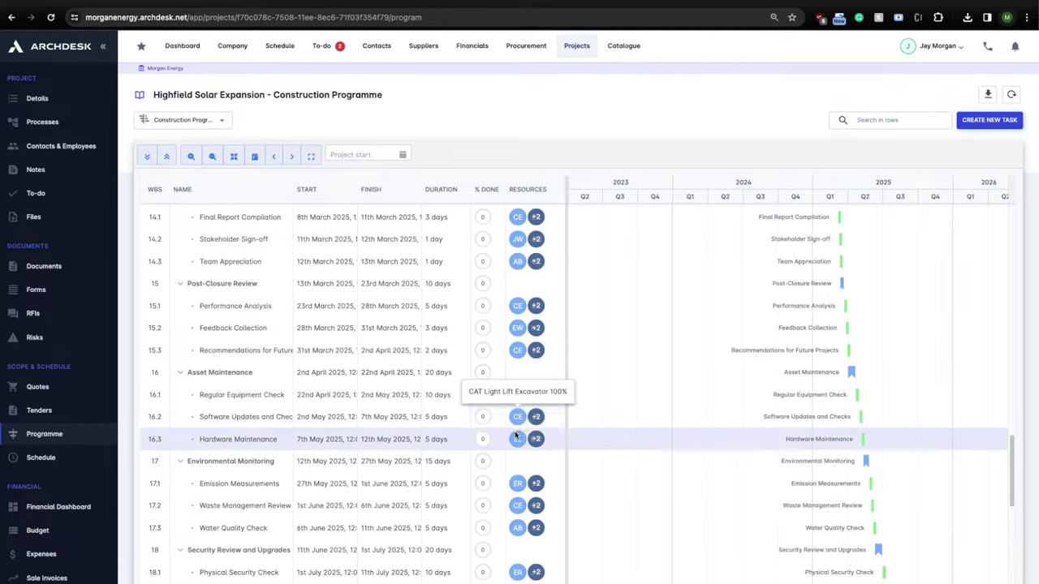
mouse_move(516, 443)
mouse_move(517, 485)
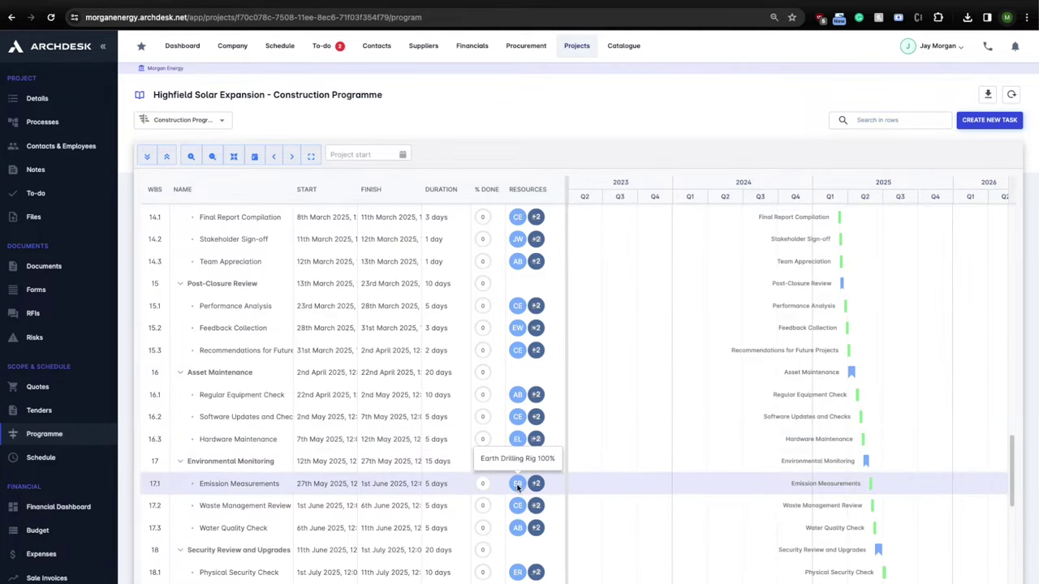
mouse_move(517, 508)
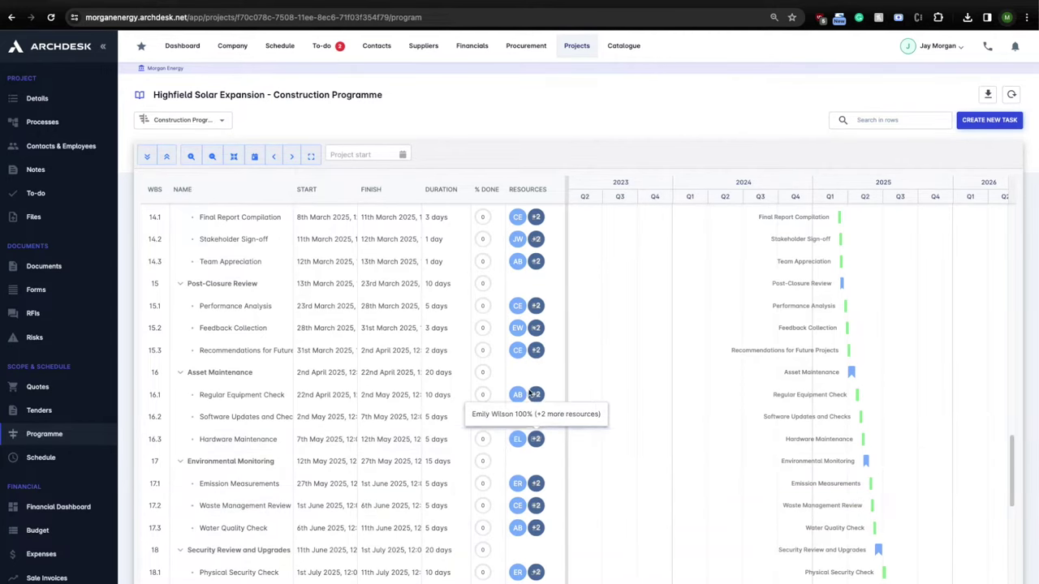
mouse_move(518, 358)
mouse_move(520, 306)
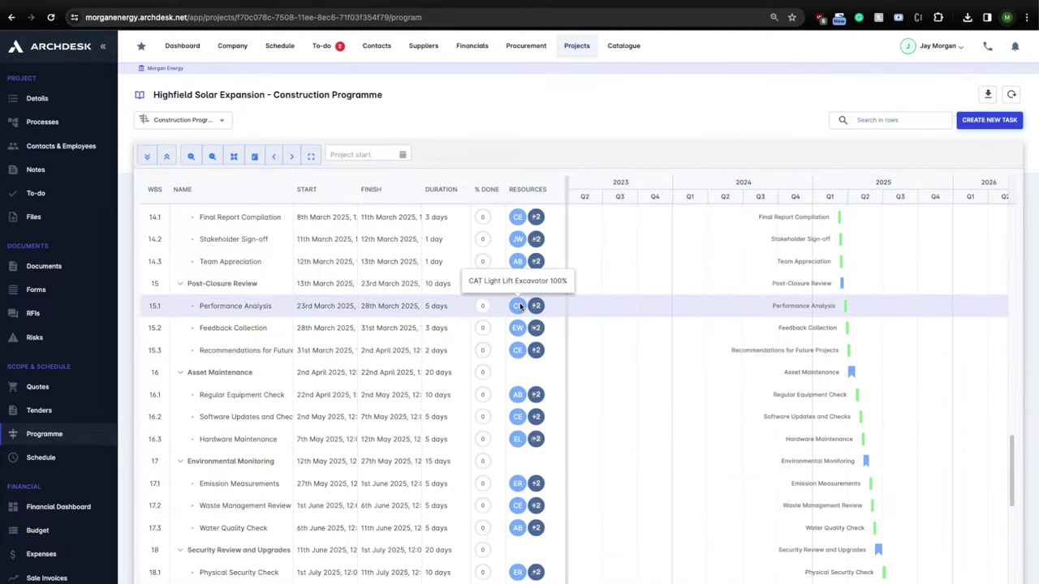
scroll(521, 318, "down", 3)
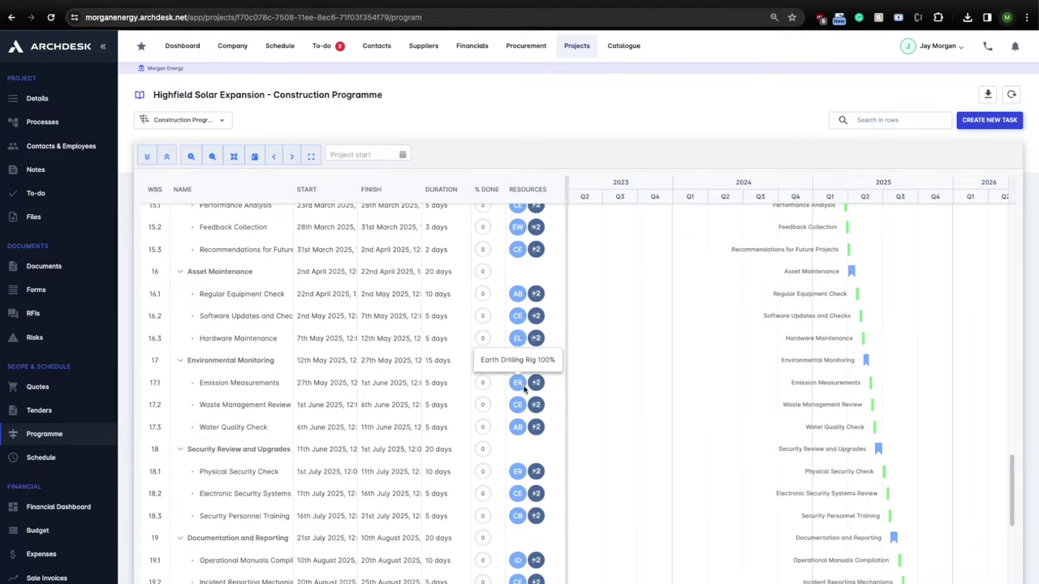
scroll(502, 423, "down", 2)
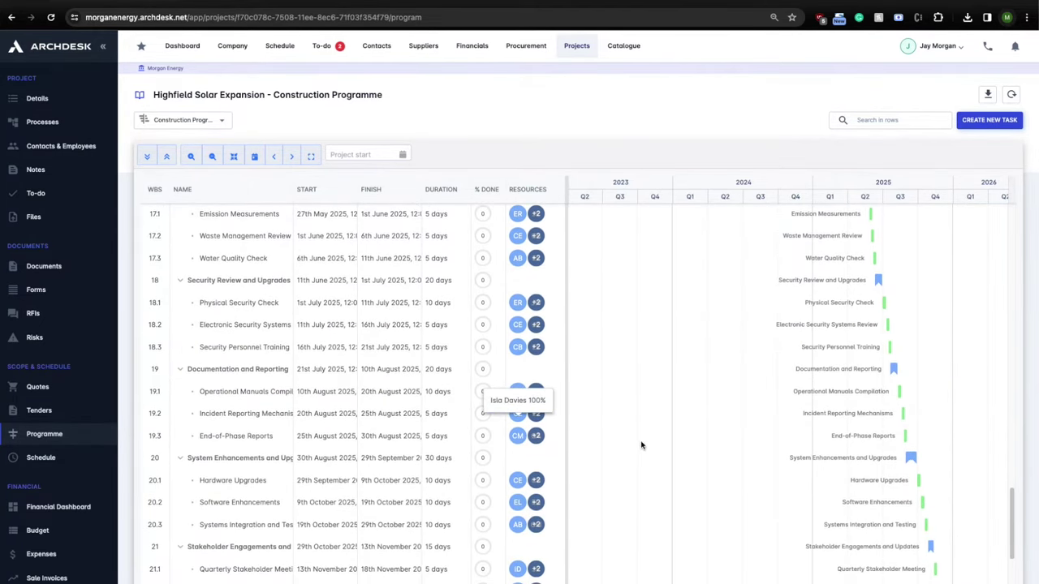
scroll(723, 449, "down", 2)
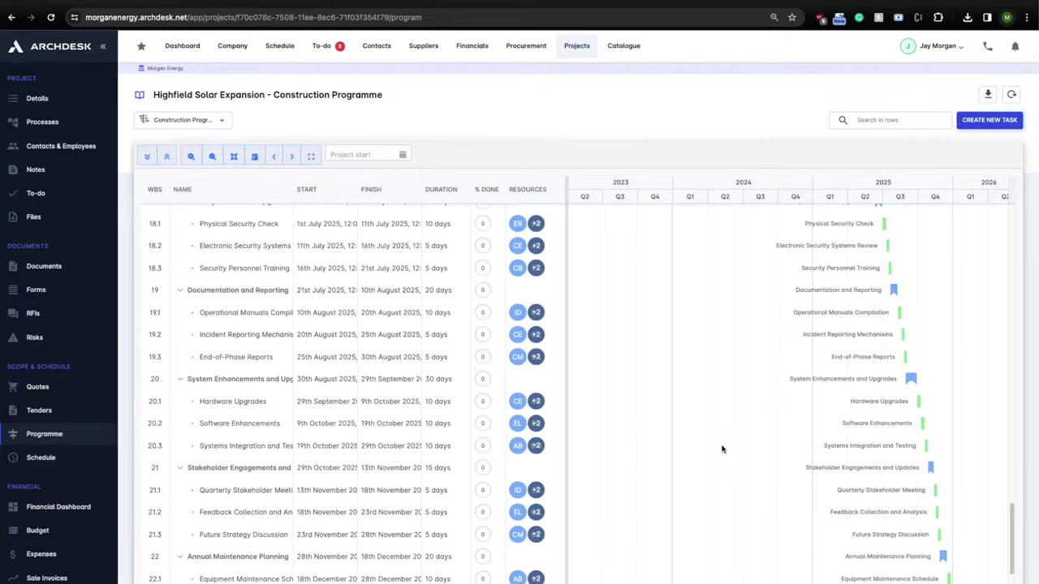
Open the company-wide Scheduler Pro and list the employees without any grouping
left_click(280, 46)
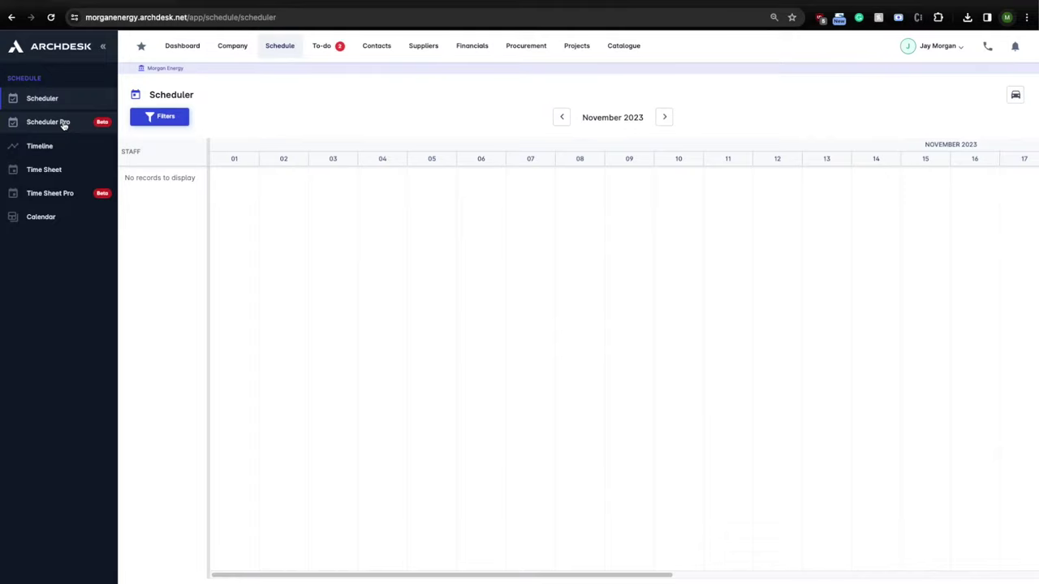
left_click(63, 122)
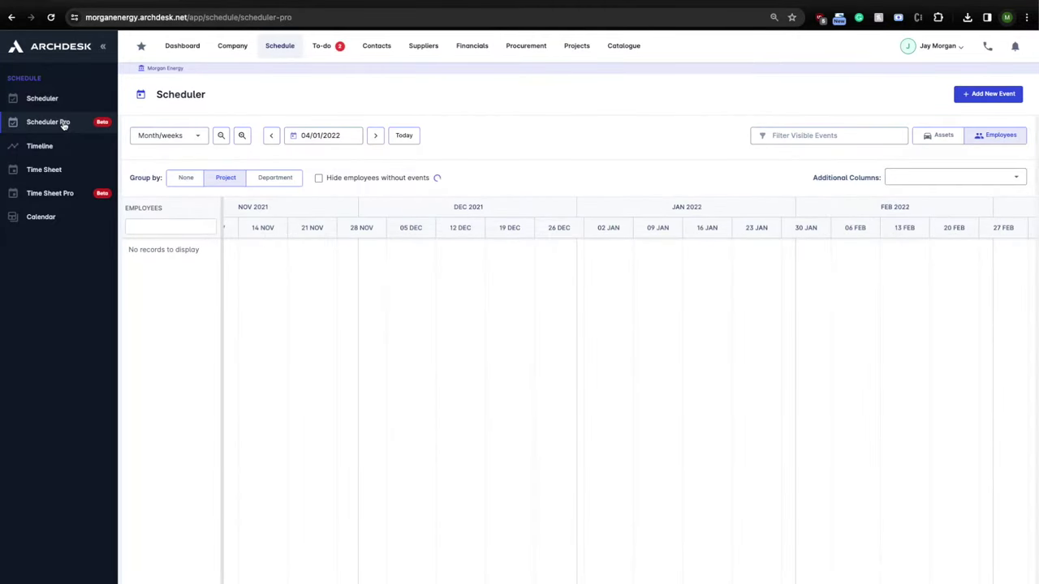
left_click(188, 180)
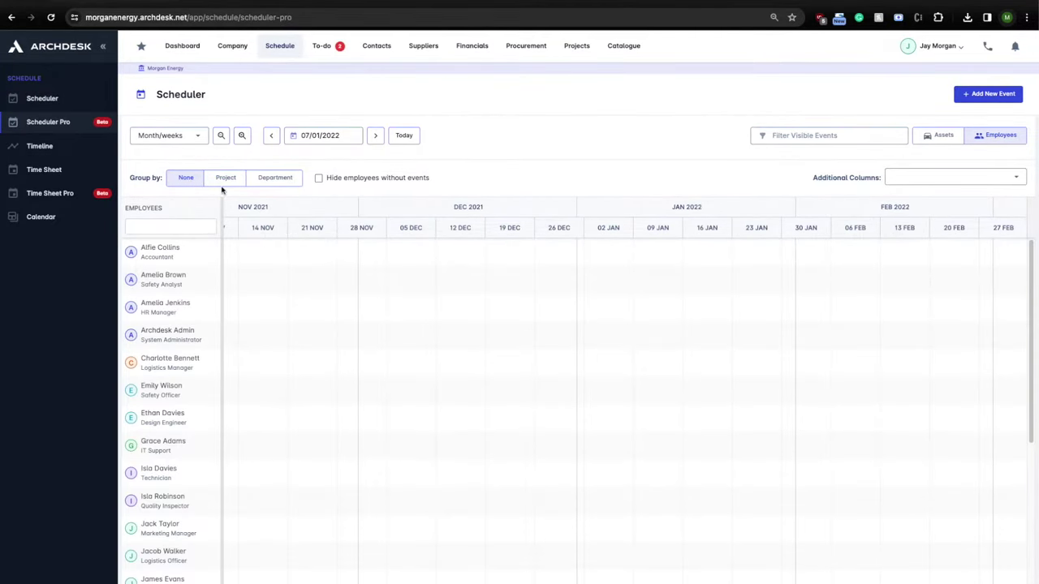
Bring the schedule to today's date and examine the employees' project tasks and leave from September 2023 to February 2024
left_click(406, 136)
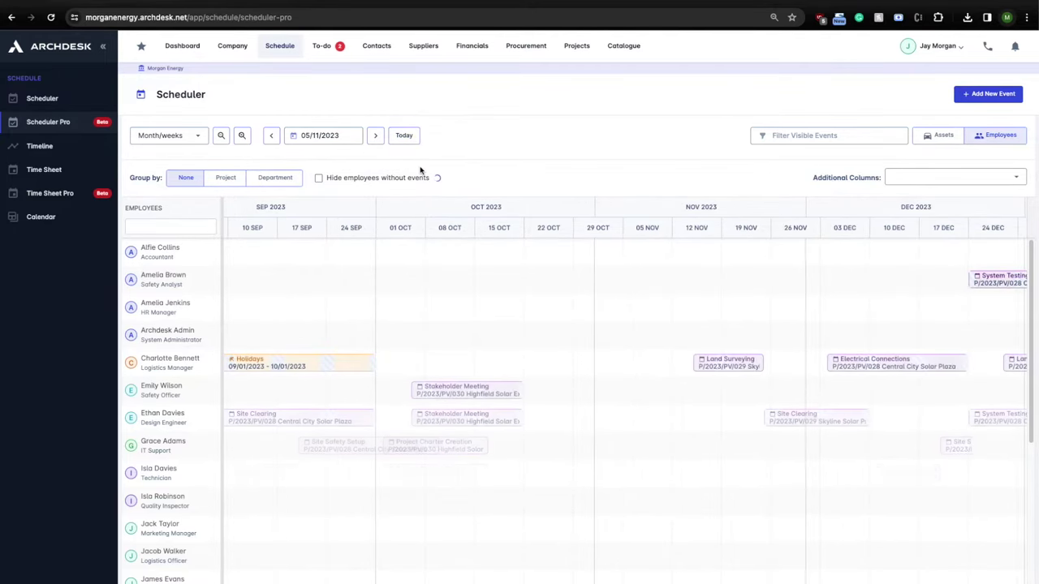
scroll(532, 294, "down", 3)
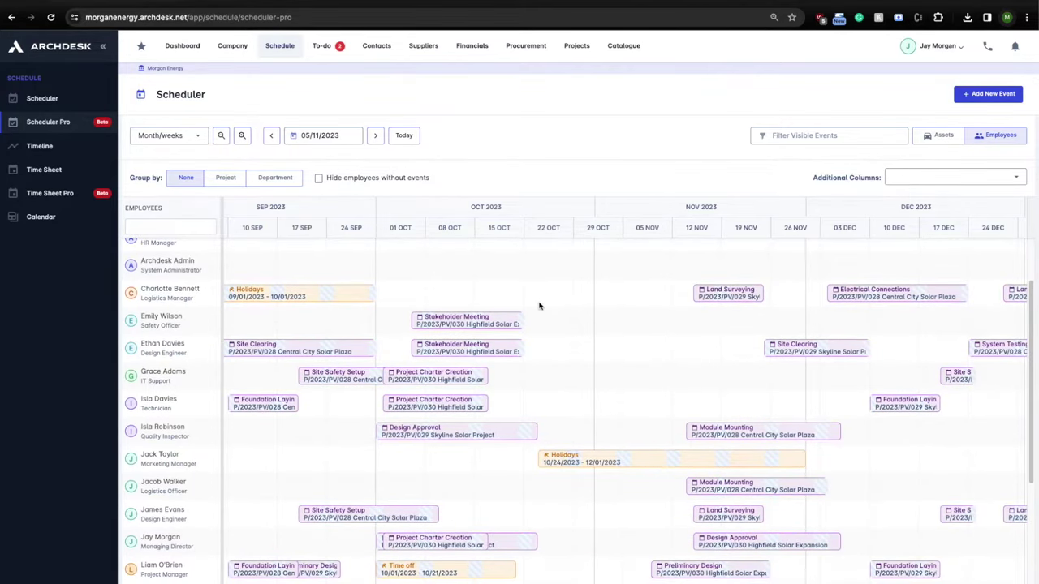
scroll(539, 309, "down", 3)
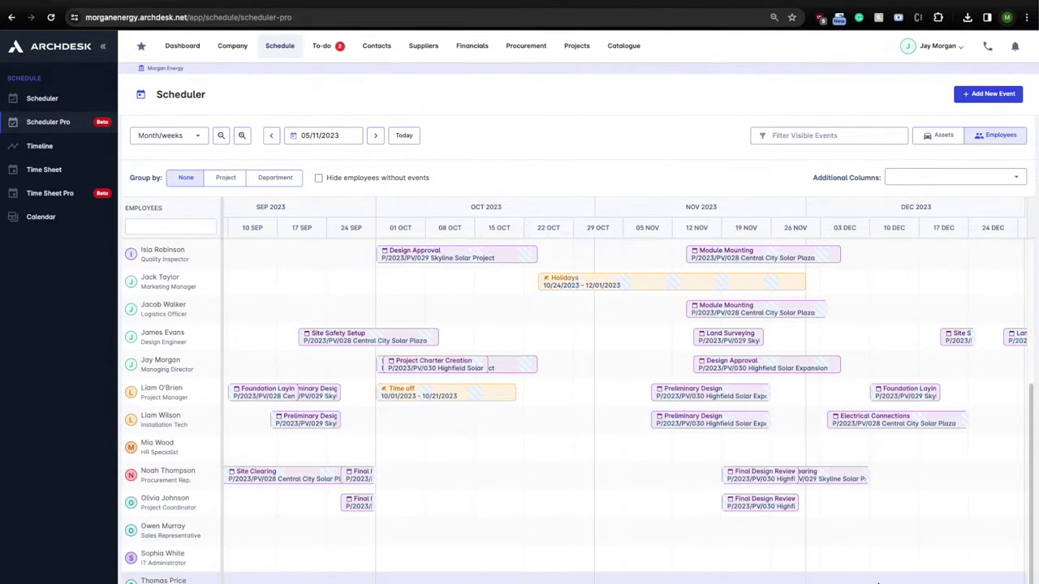
scroll(811, 513, "right", 1)
scroll(869, 551, "right", 6)
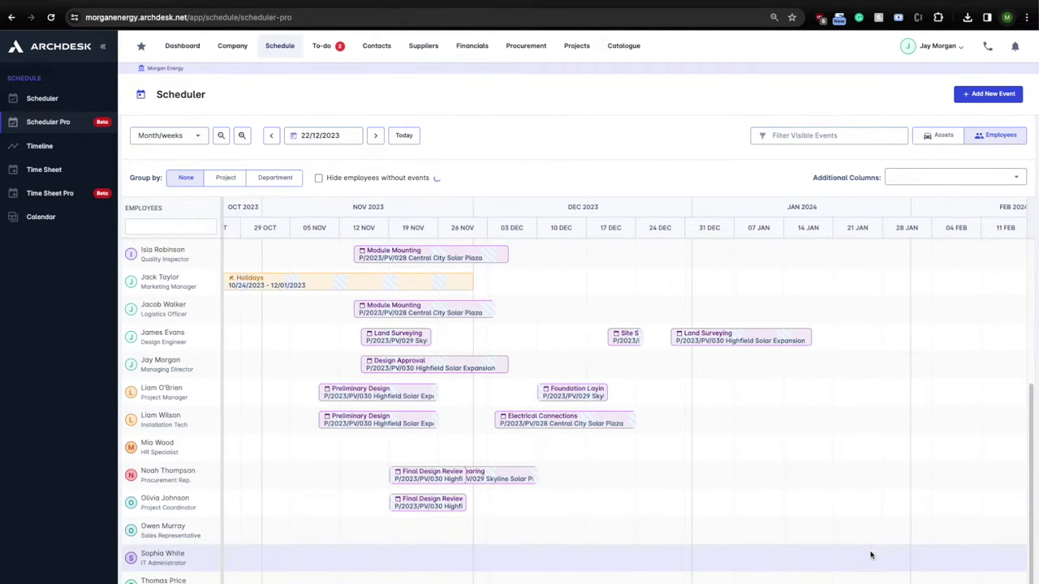
scroll(869, 548, "up", 3)
scroll(870, 544, "up", 2)
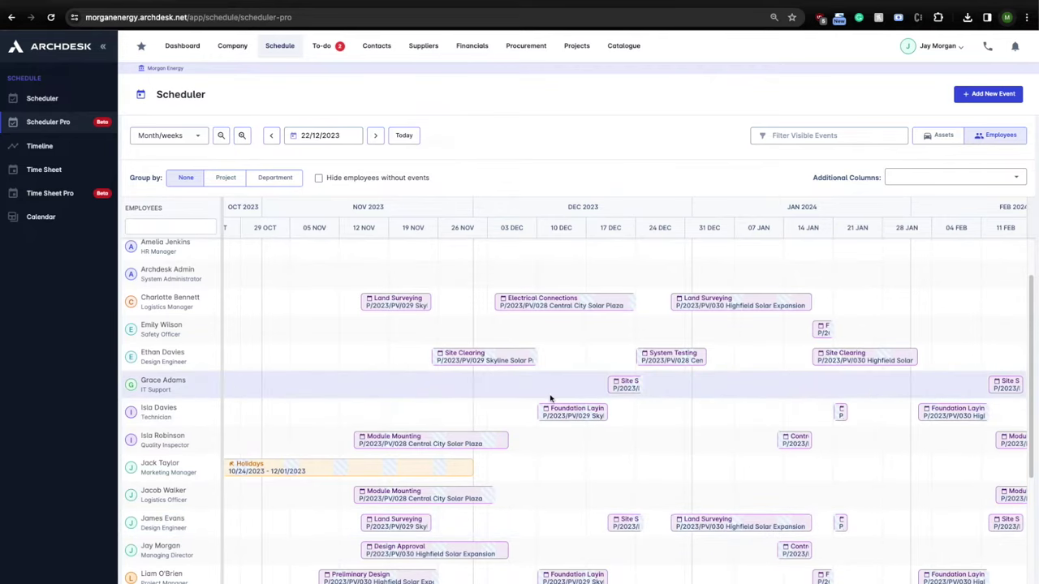
Review employee bookings per project for Central City Solar Plaza and Highfield Solar Expansion, and check the ungrouped asset bookings
left_click(225, 178)
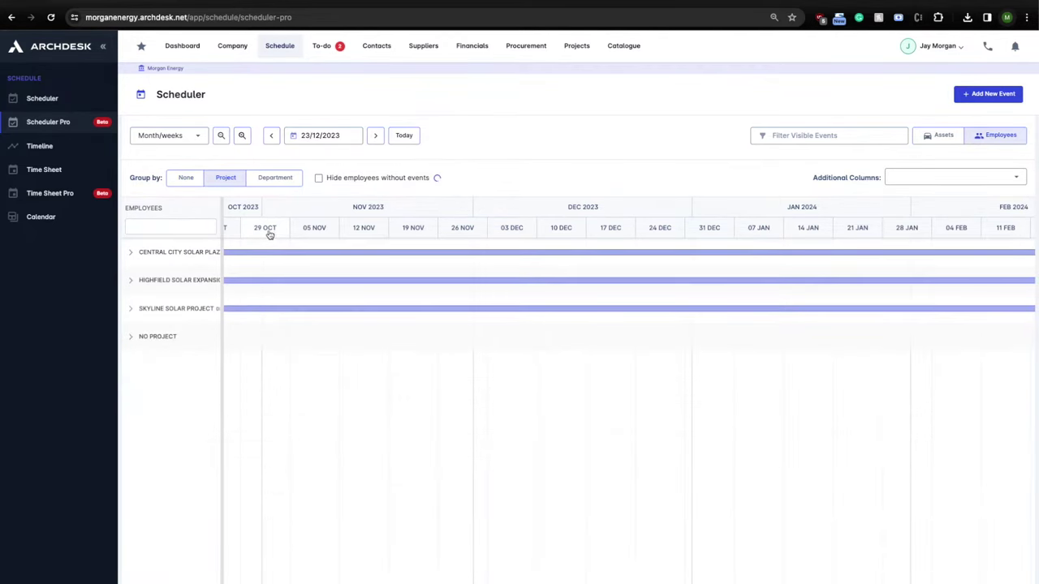
left_click(133, 254)
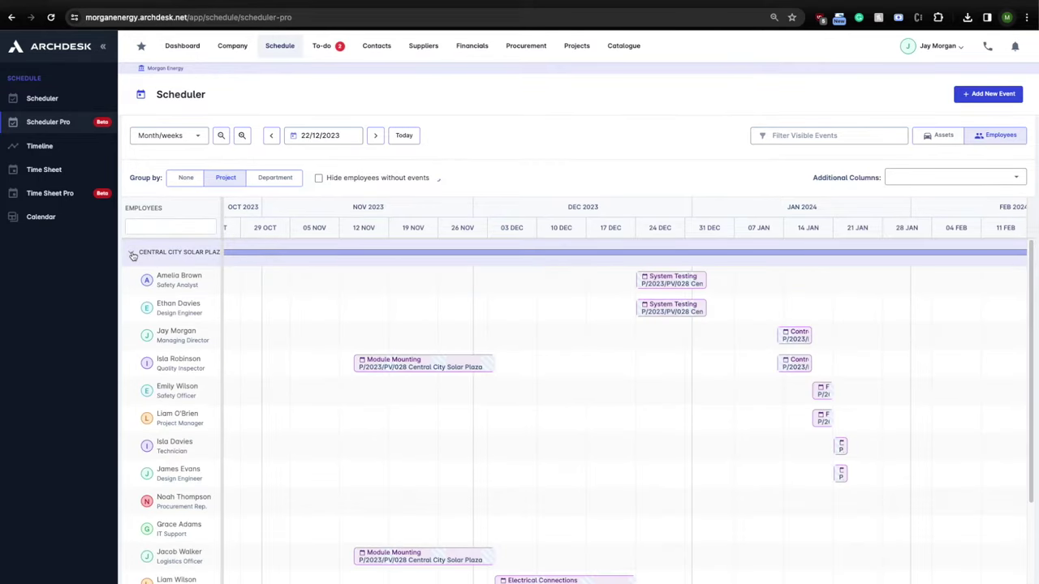
left_click(133, 255)
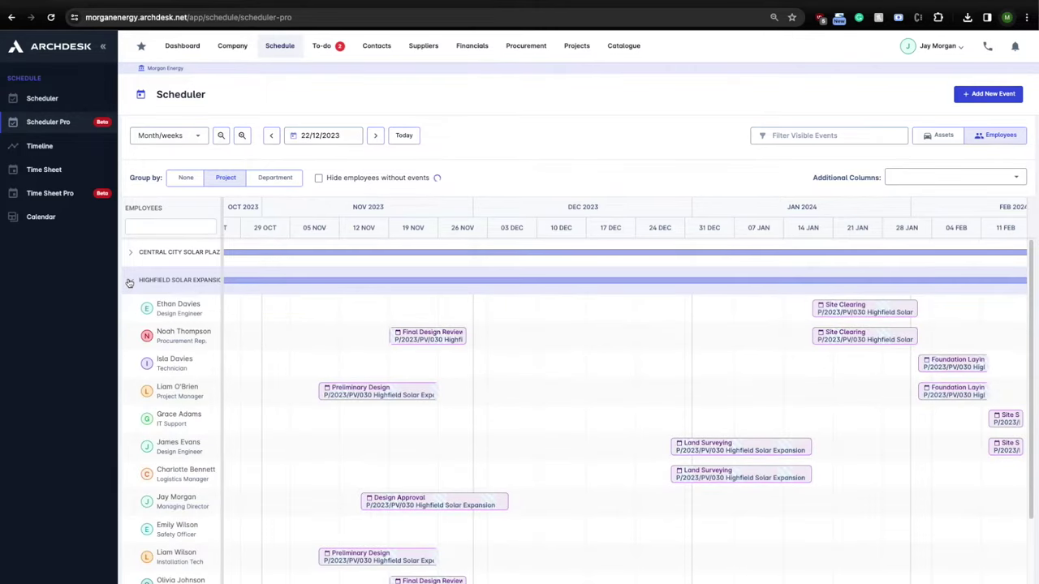
left_click(129, 282)
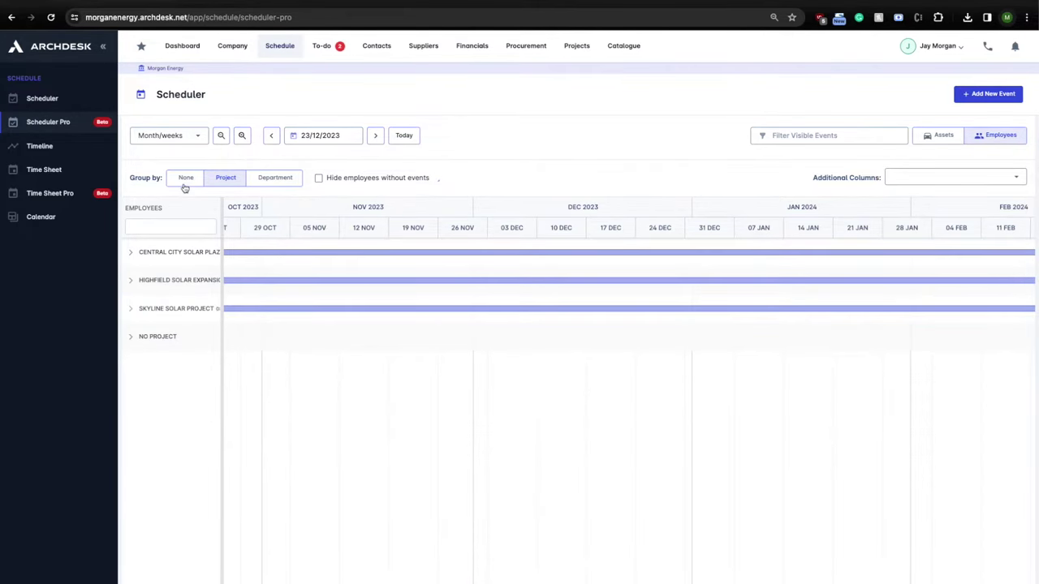
left_click(185, 182)
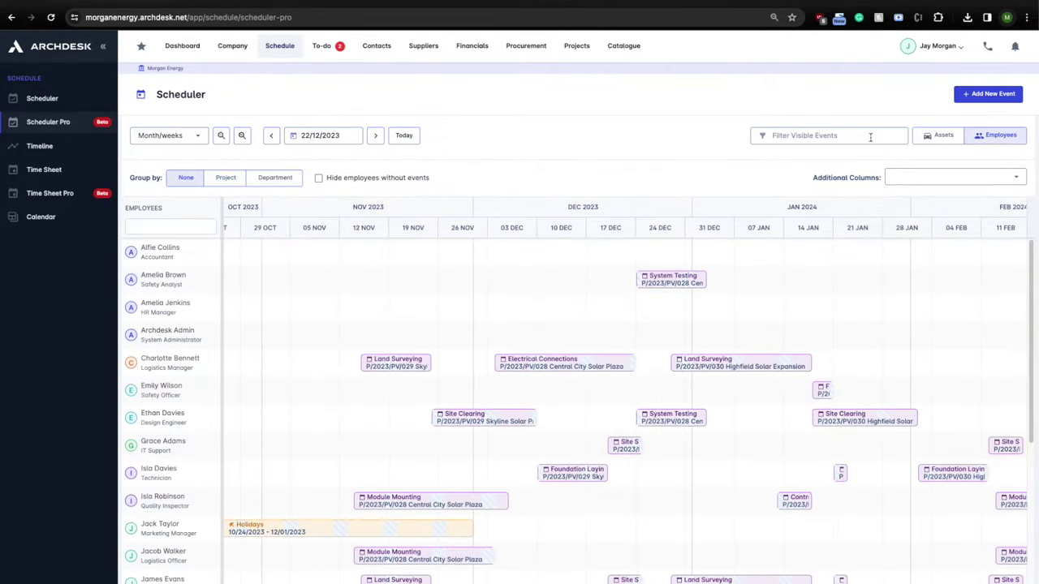
left_click(938, 136)
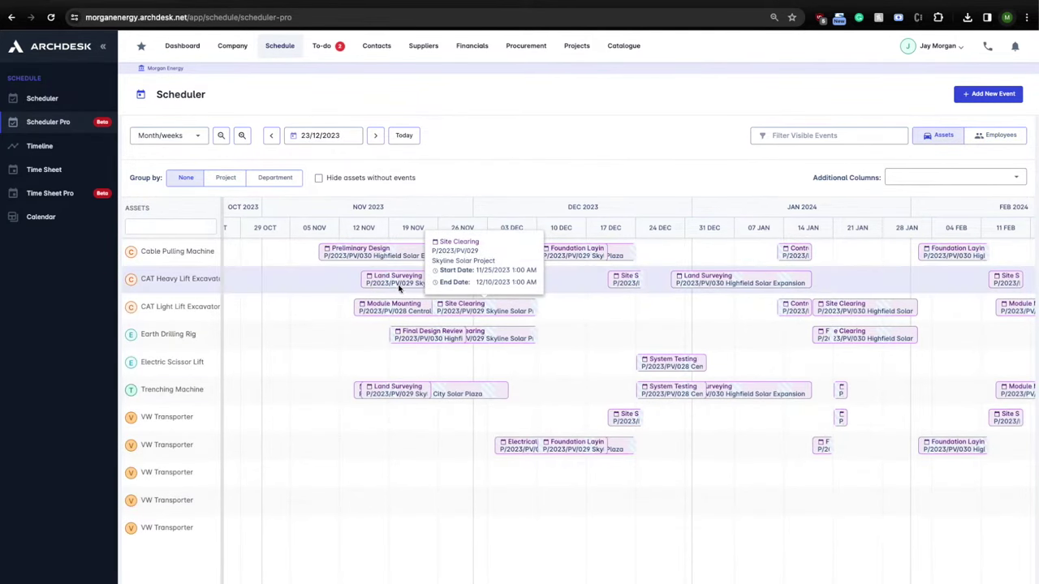
left_click(1000, 138)
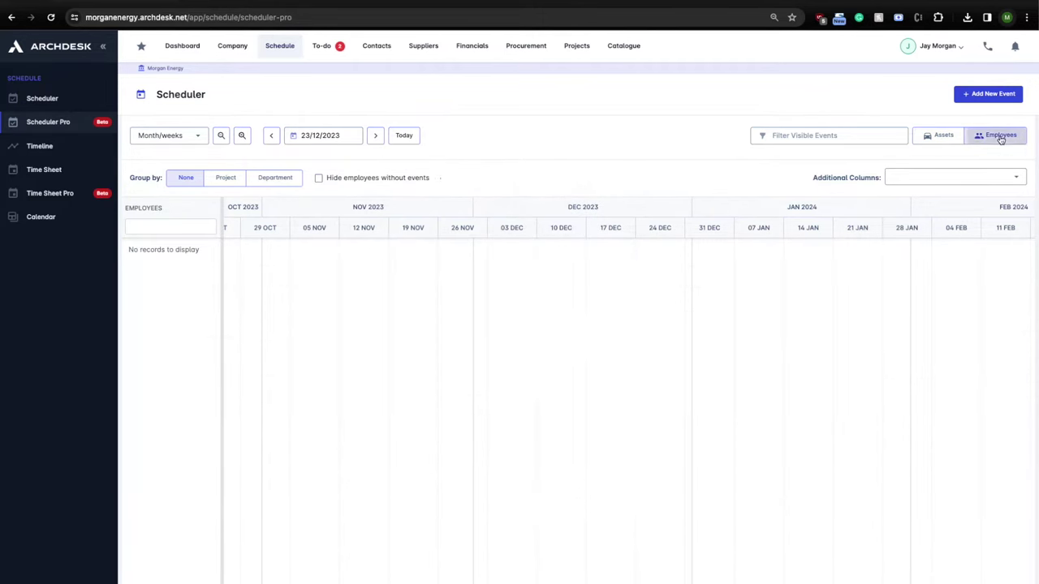
Check each employee's Skills and Certifications by showing these additional columns briefly and removing them again
left_click(924, 183)
scroll(933, 206, "down", 1)
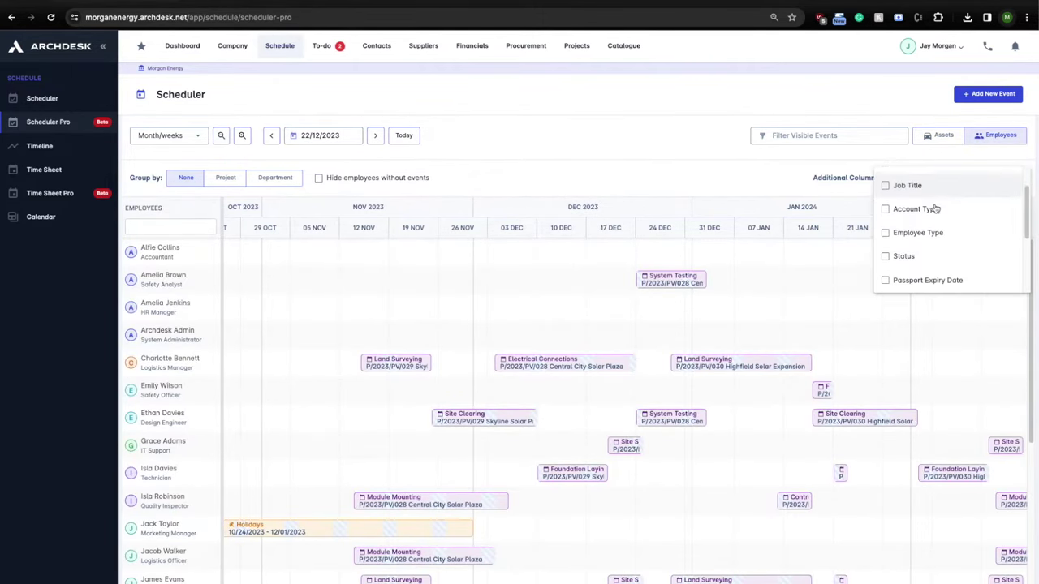
scroll(935, 207, "down", 2)
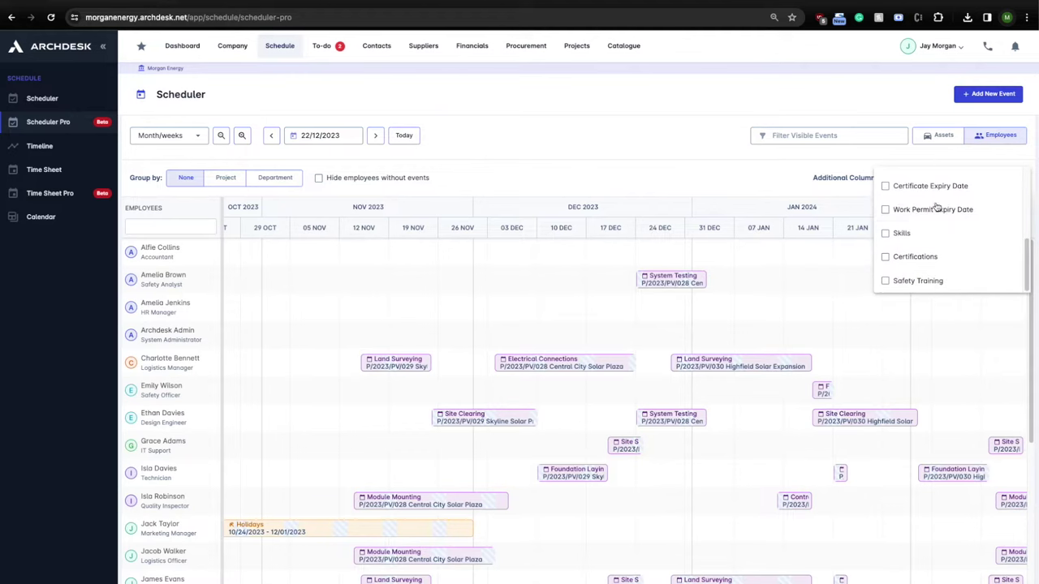
left_click(894, 234)
left_click(930, 257)
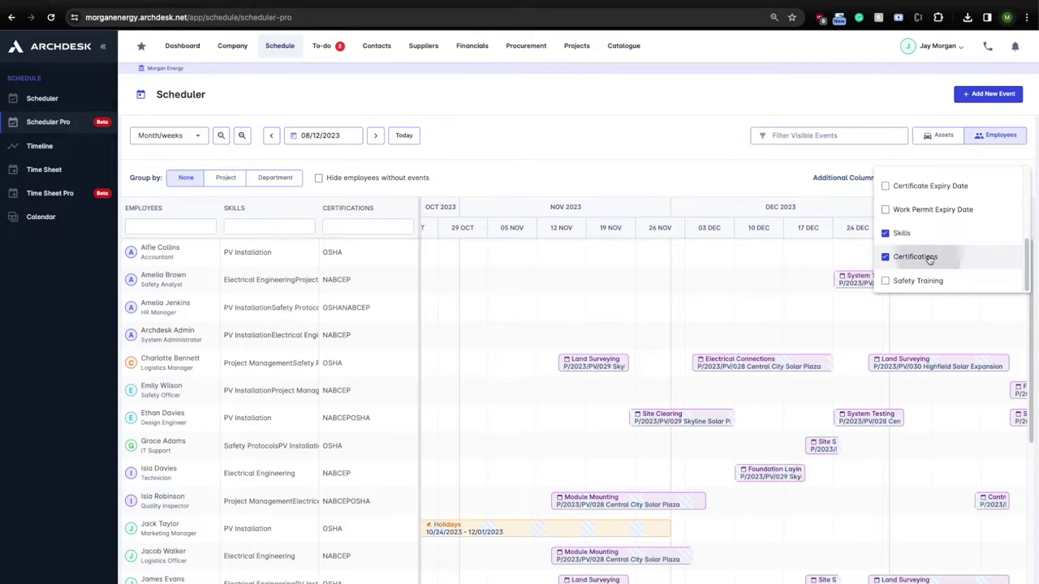
left_click(927, 258)
left_click(925, 235)
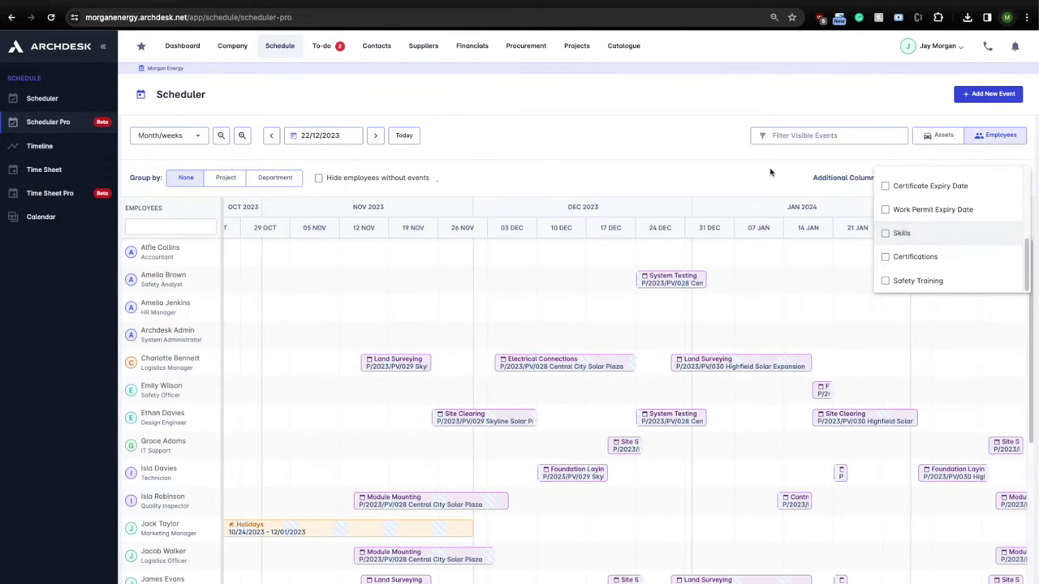
left_click(725, 154)
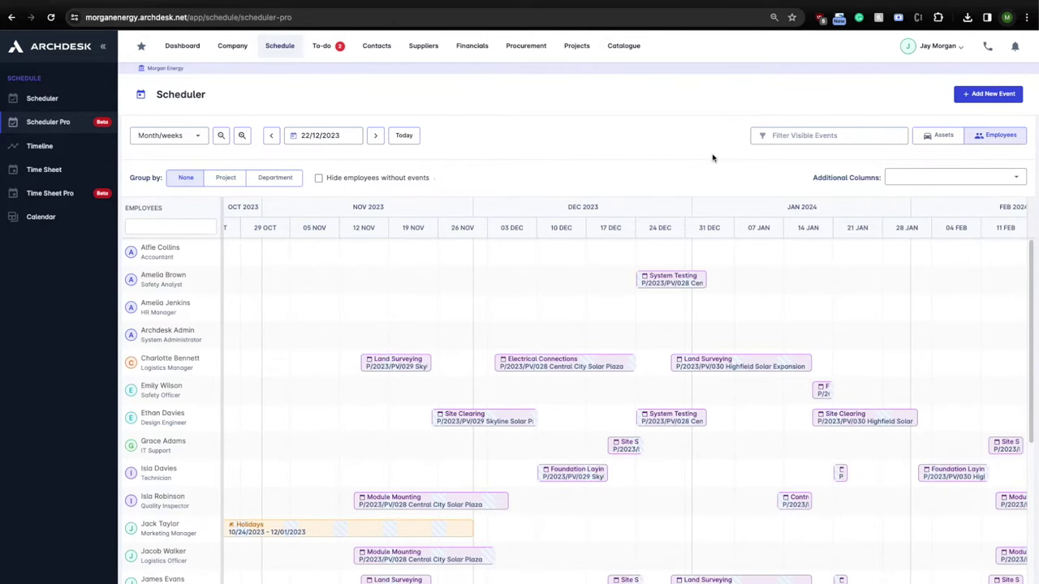
Open the December Electrical Connections task of Central City Solar Plaza and examine its assigned people, assets and details
left_click(565, 371)
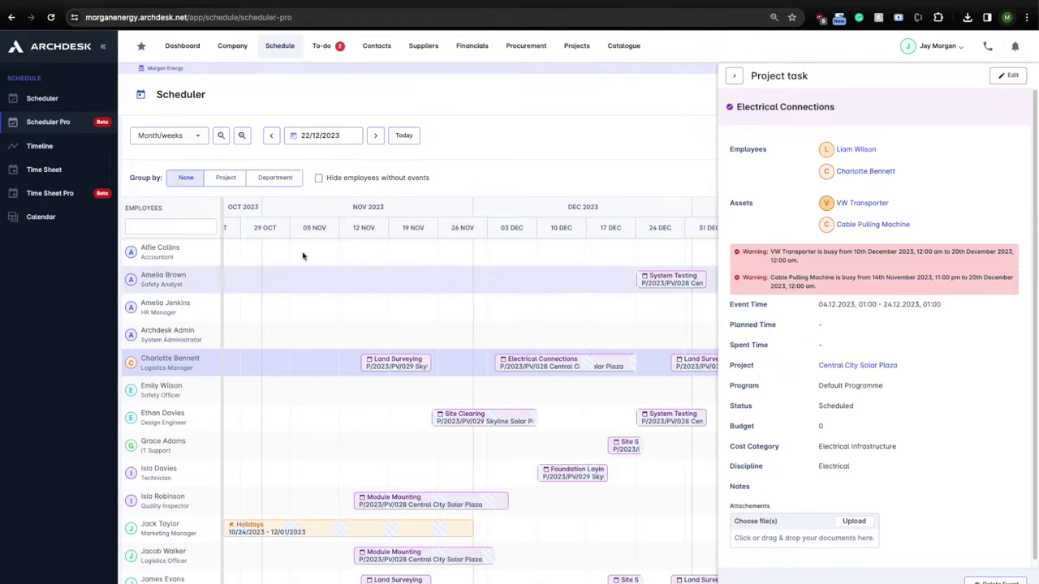
Open Time Sheet Pro for the month of October 2023 and expand both employees' time records
left_click(84, 196)
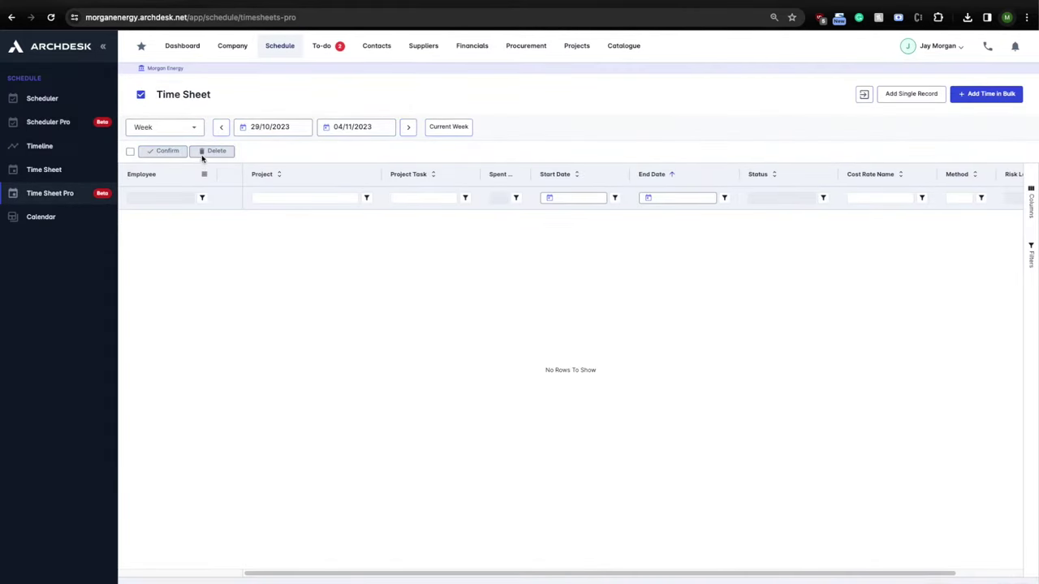
left_click(195, 128)
left_click(177, 155)
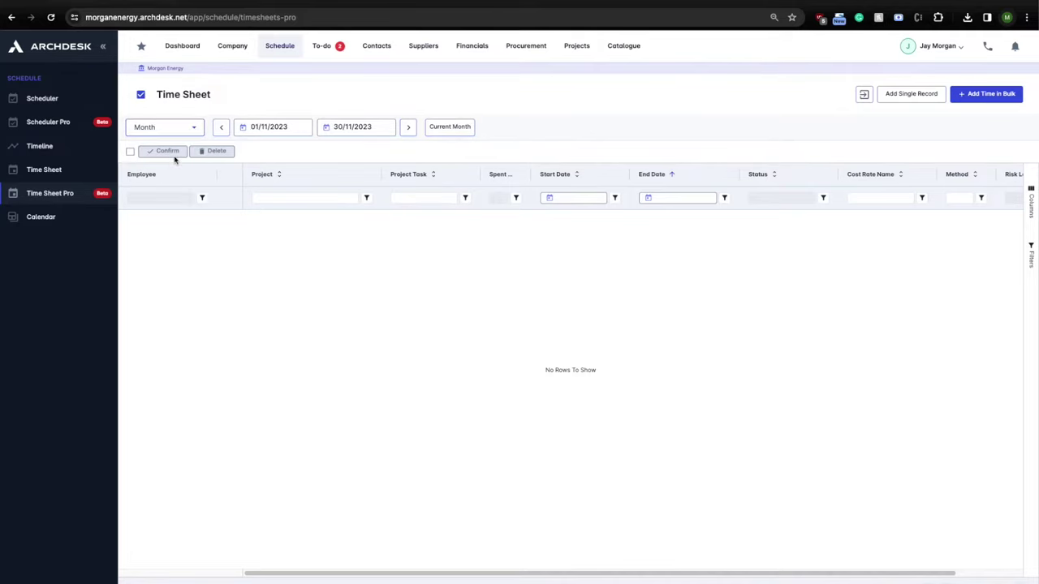
left_click(222, 127)
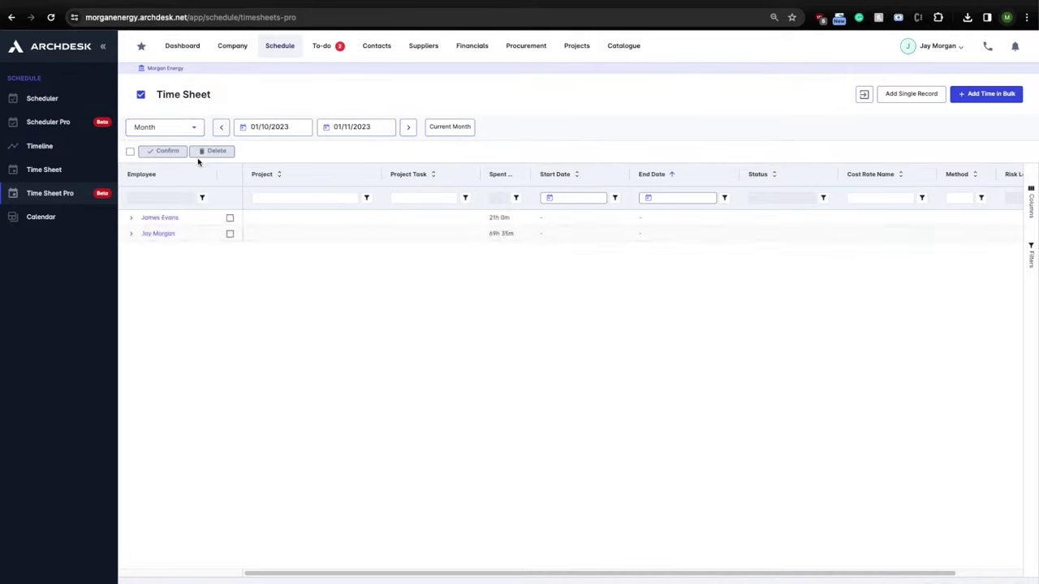
left_click(131, 233)
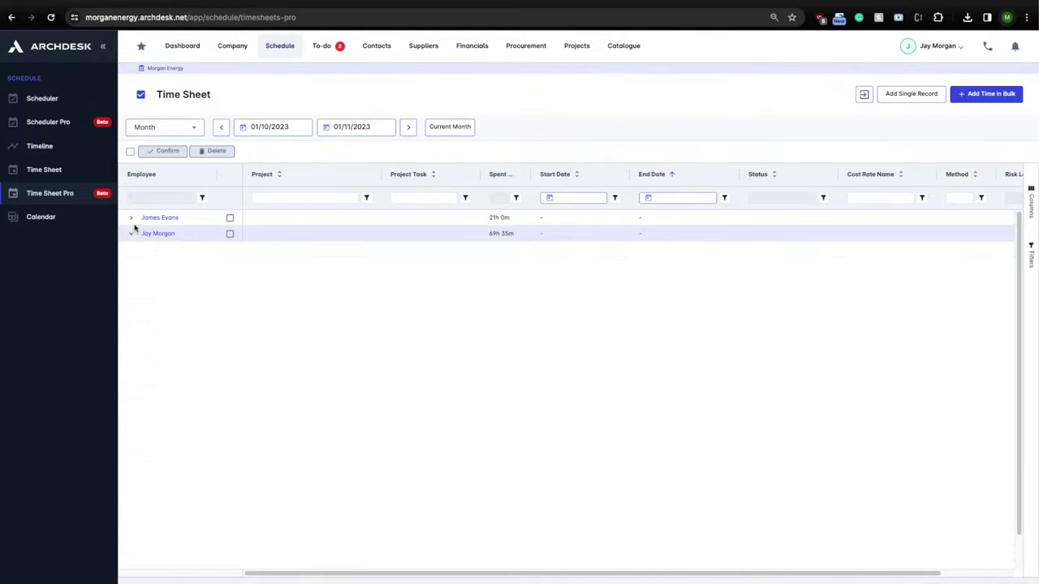
left_click(131, 218)
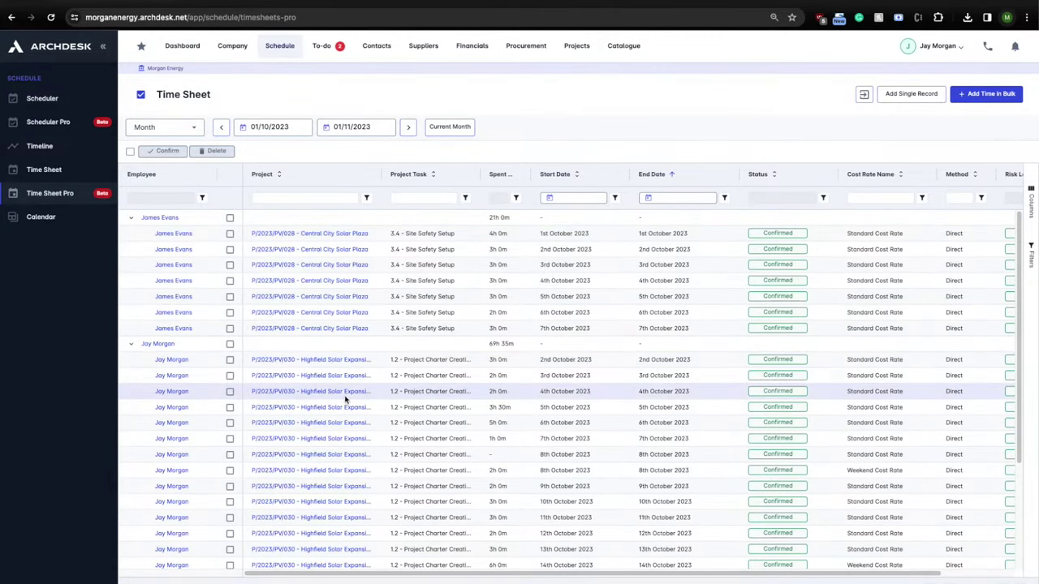
Review the time records and follow the 2nd October Project Charter Creation record to its task in the project schedule
scroll(355, 402, "down", 2)
scroll(358, 409, "down", 1)
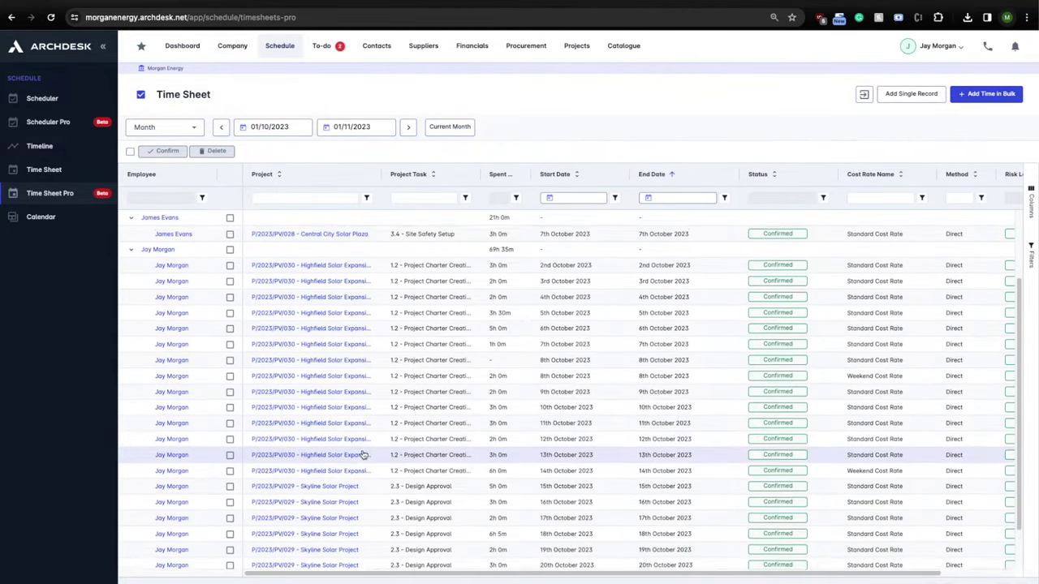
scroll(358, 483, "up", 2)
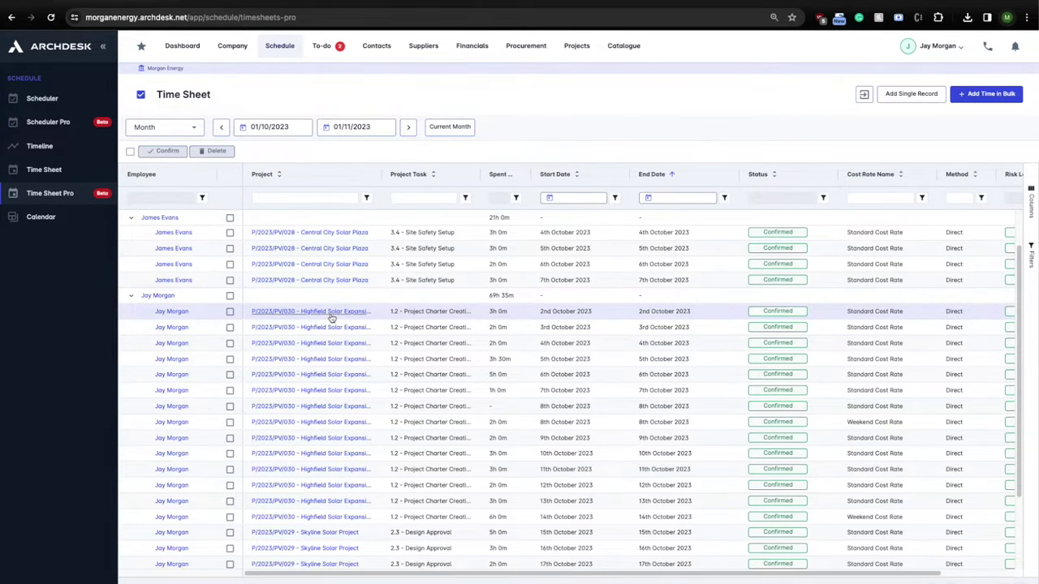
left_click(210, 315)
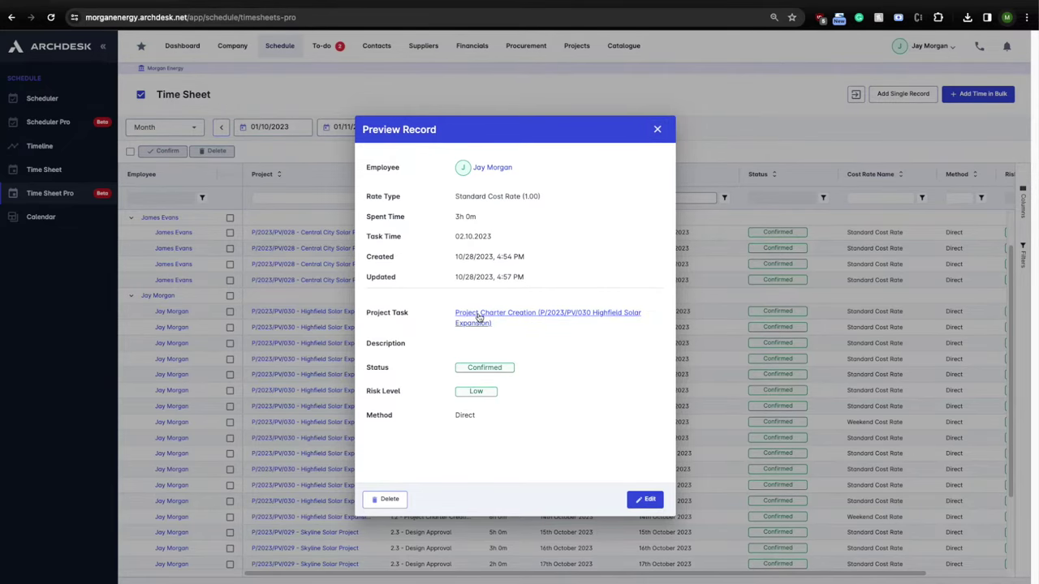
left_click(476, 321)
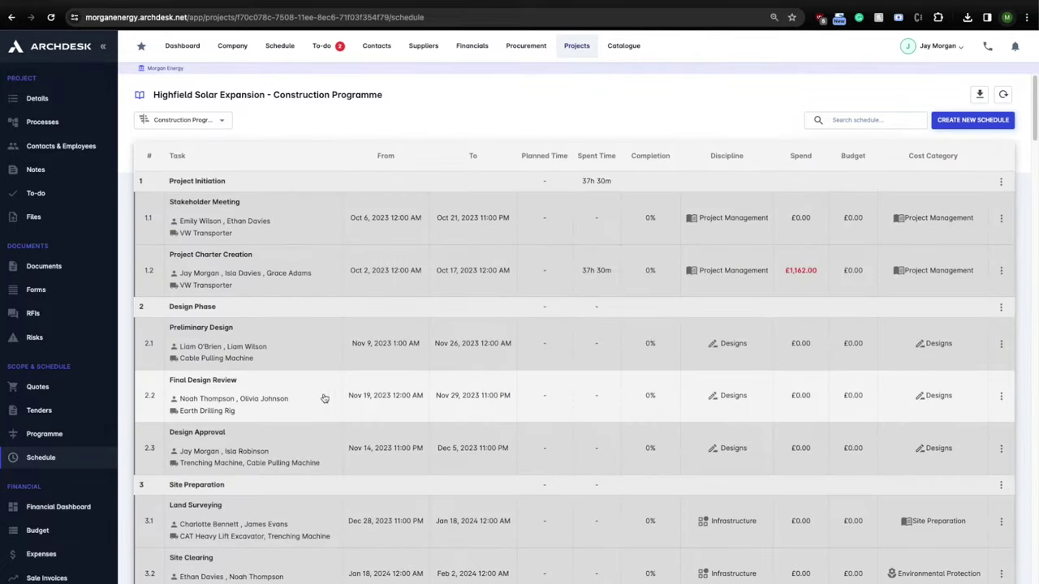
Open the project's financial dashboard and examine spend against budget for all 14 cost categories
left_click(64, 505)
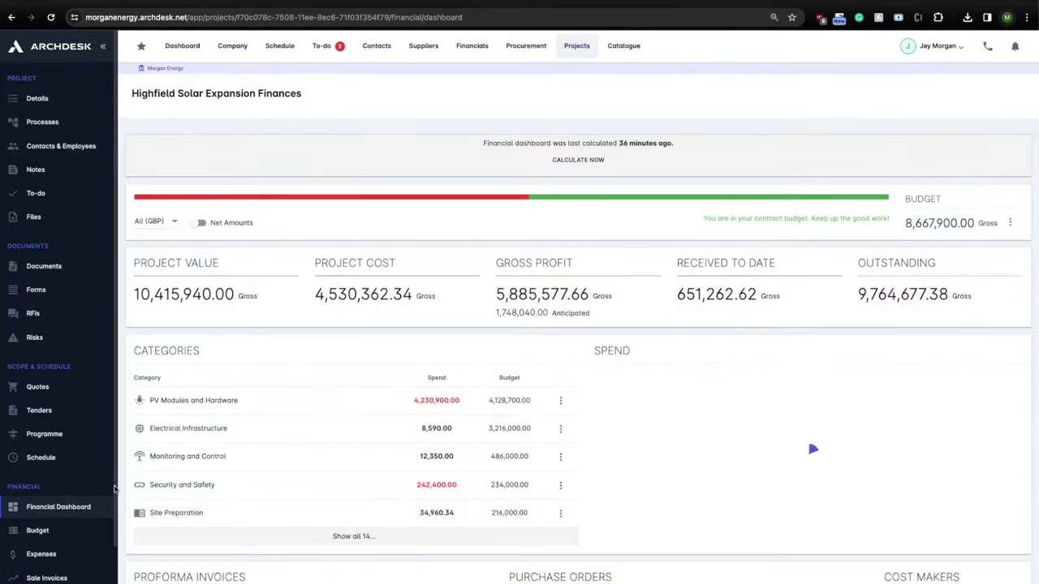
left_click(345, 535)
scroll(341, 523, "down", 2)
scroll(342, 524, "down", 3)
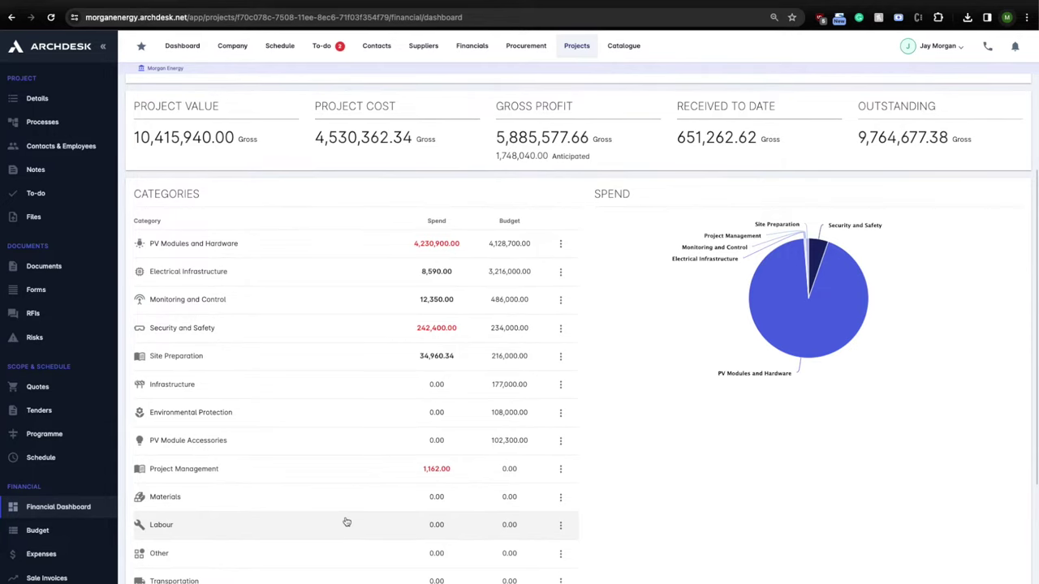
Open the project's expenses, widen the Description column and inspect the 5th October 2023 timesheet expense
left_click(76, 551)
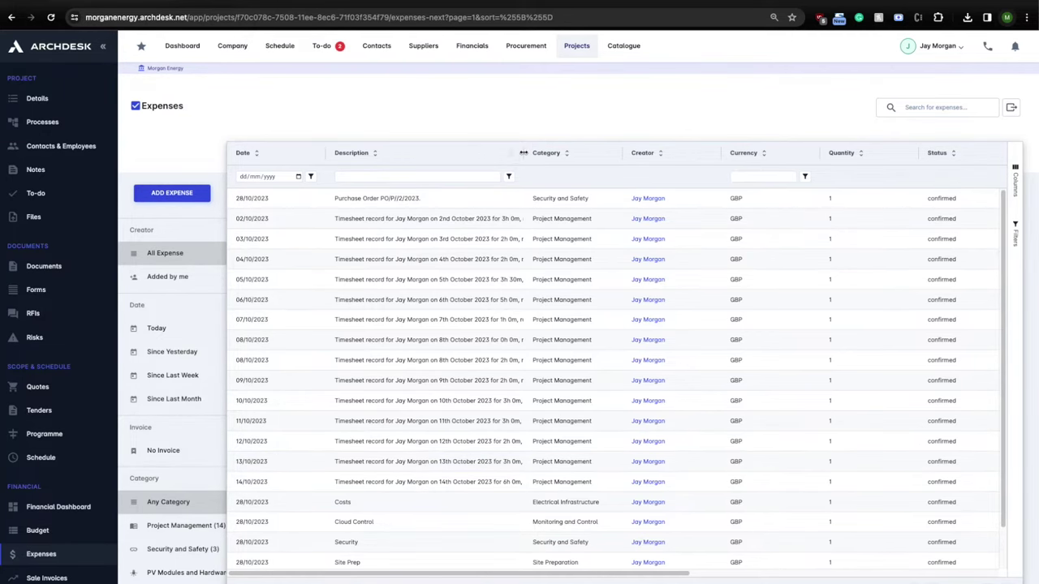
left_click_drag(528, 153, 667, 153)
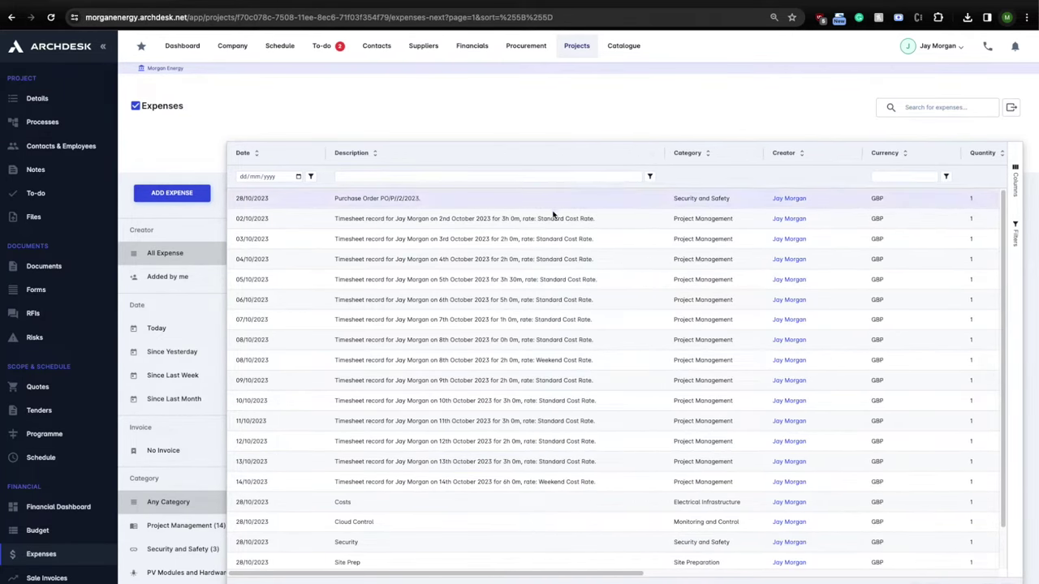
left_click(509, 280)
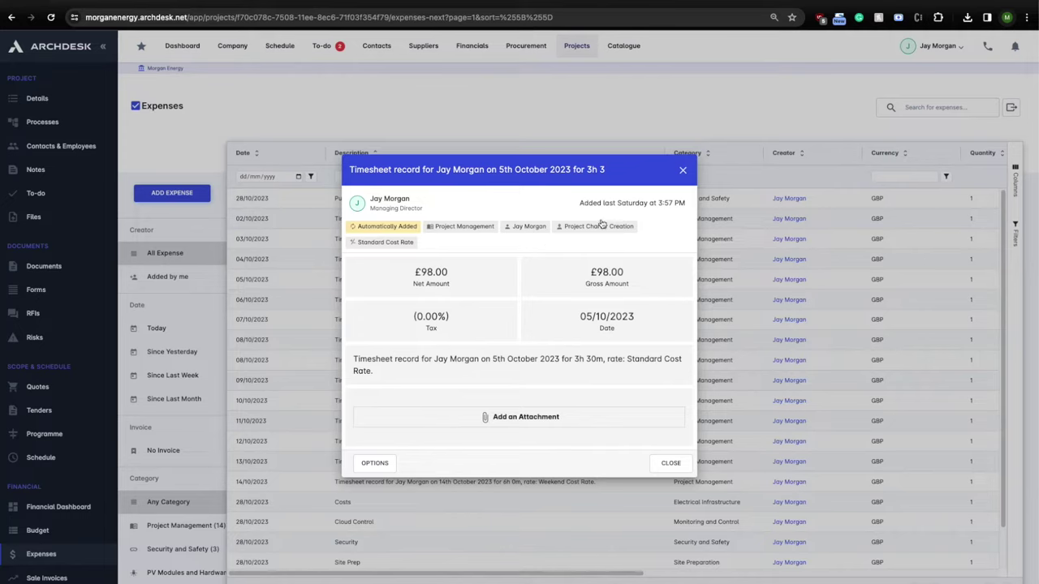
key("Escape")
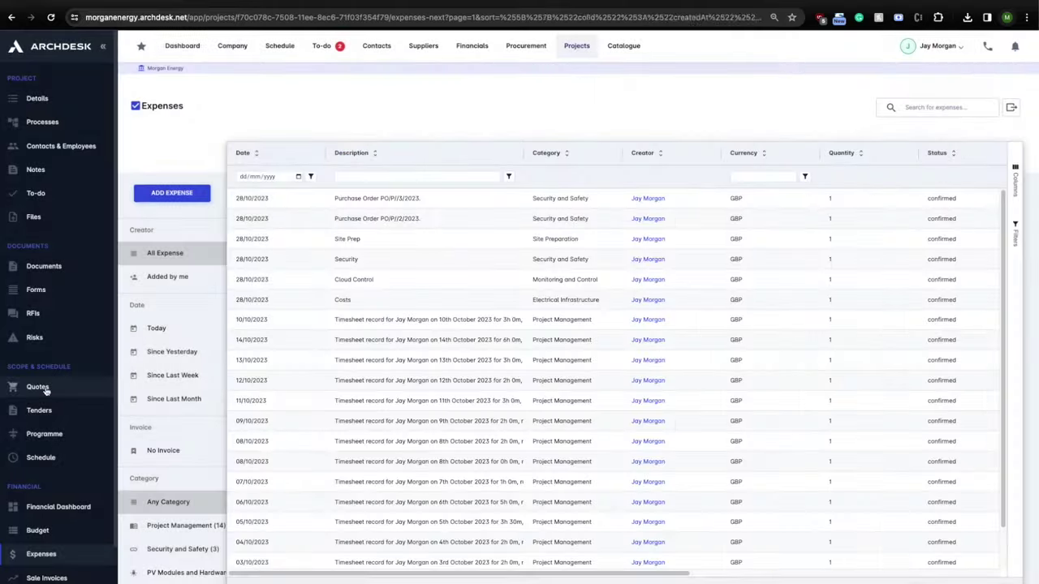
Open the details of the project's approved 7.5 MW quote for SunSight Services Ltd
left_click(37, 387)
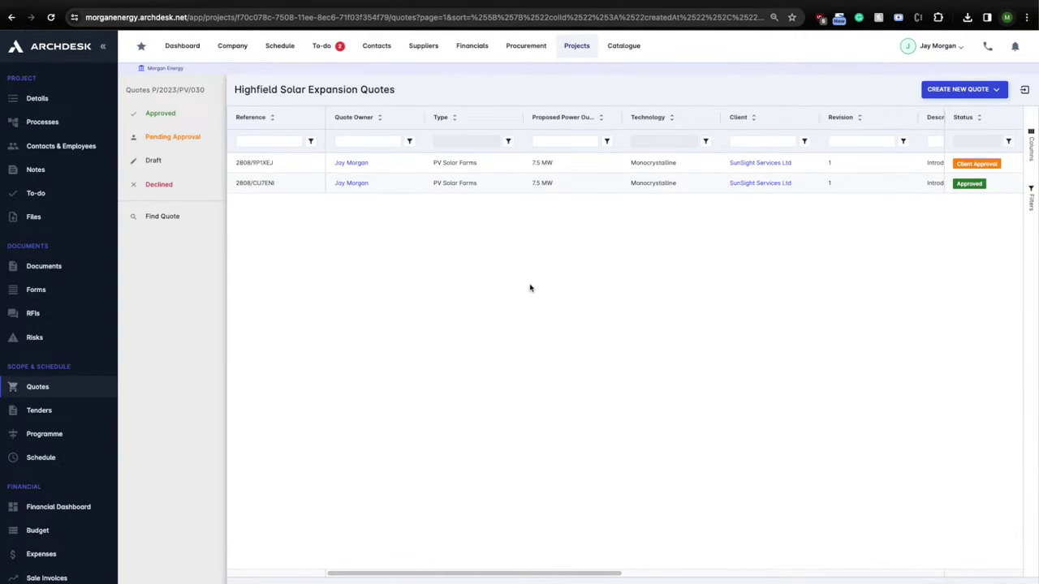
left_click(534, 184)
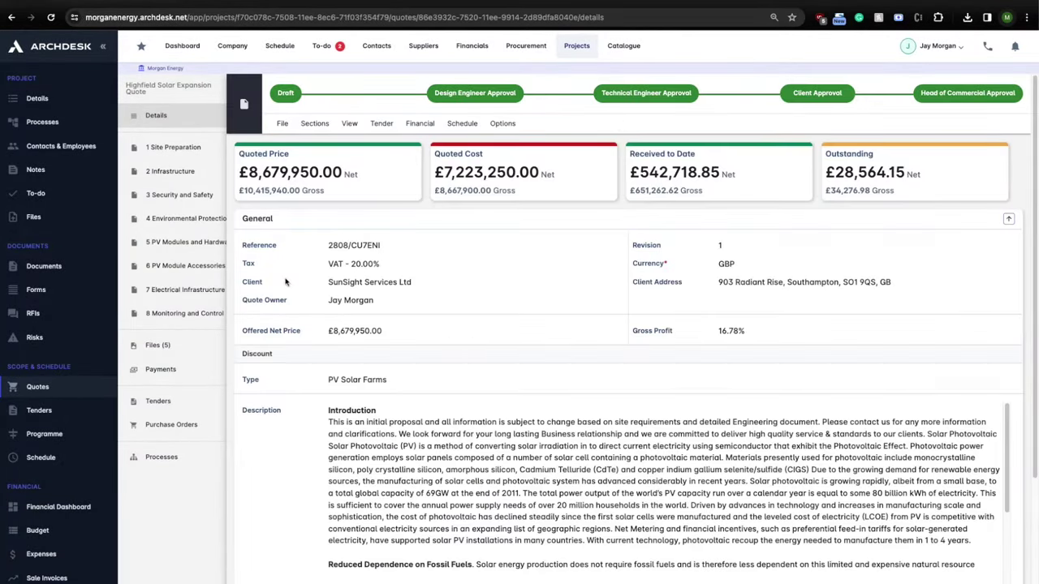
Open the quote's PV Modules and Hardware section and examine the Thin-film Panels purchasing options and the items' supplier, tender, purchase order and invoice columns
left_click(191, 242)
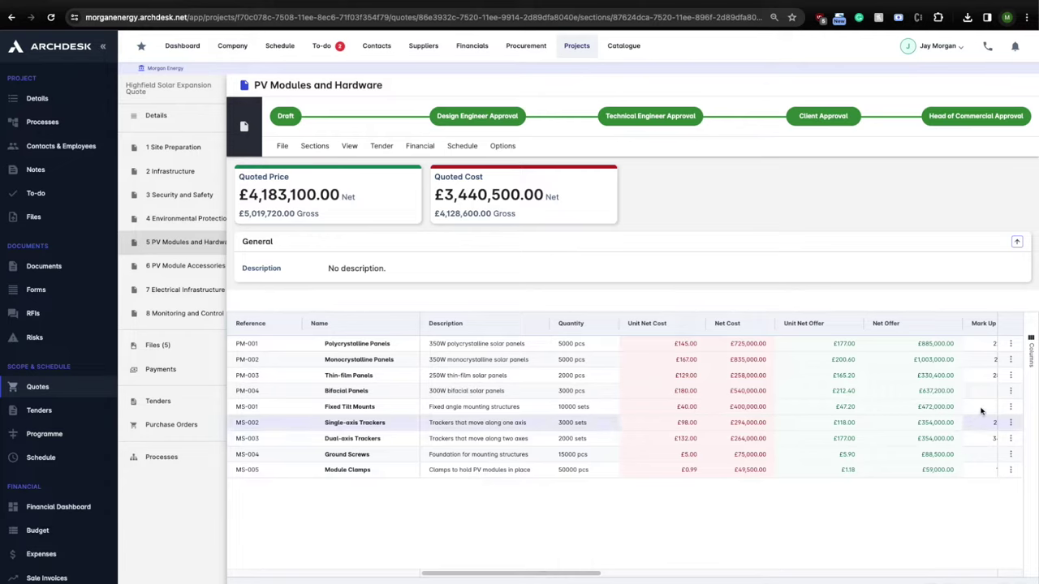
left_click(1012, 376)
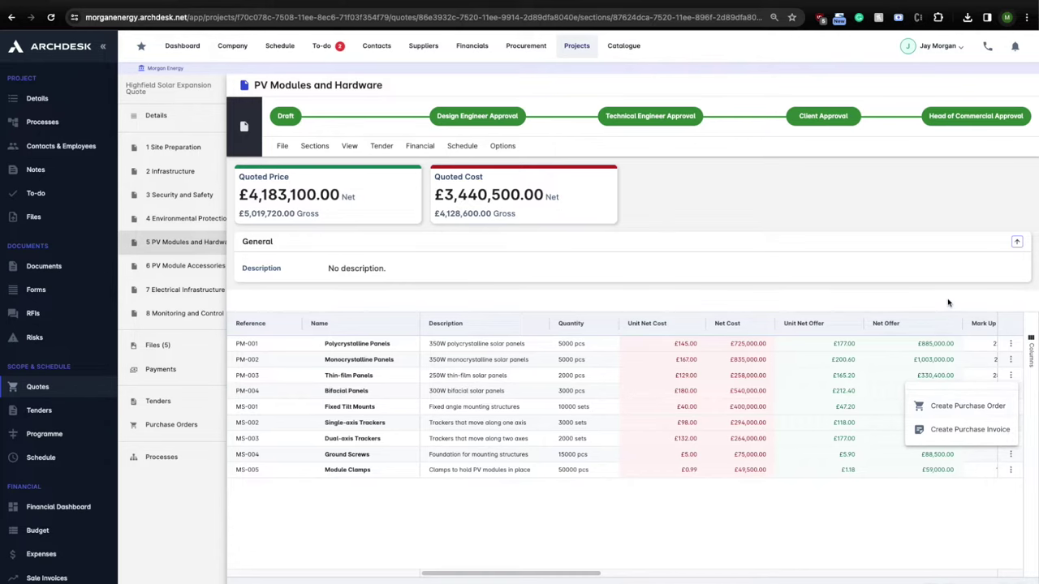
left_click(925, 317)
left_click_drag(515, 574, 771, 577)
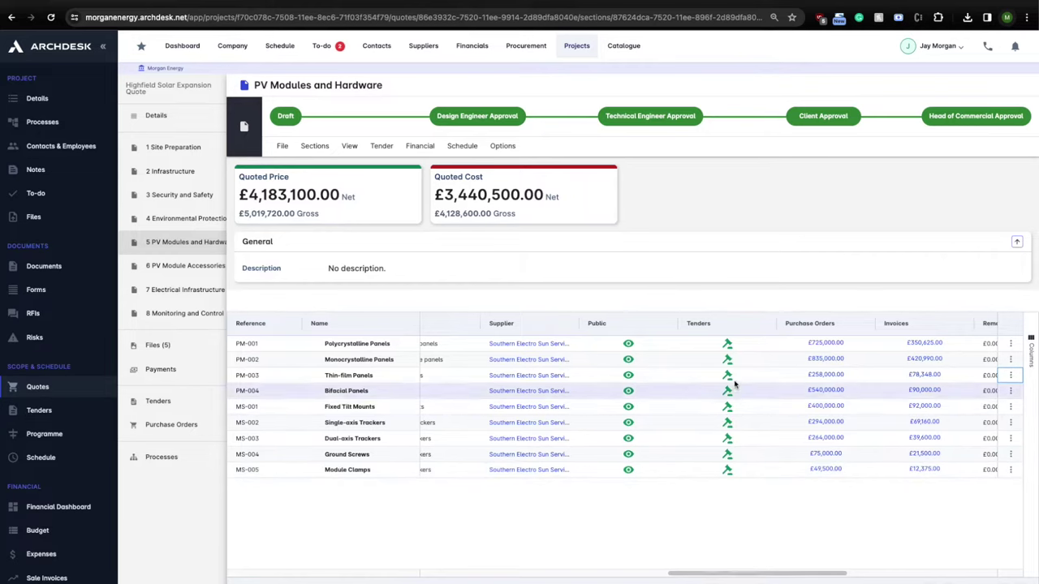
Create a tender from the quote containing all items of the PV Modules and Hardware section
left_click(382, 146)
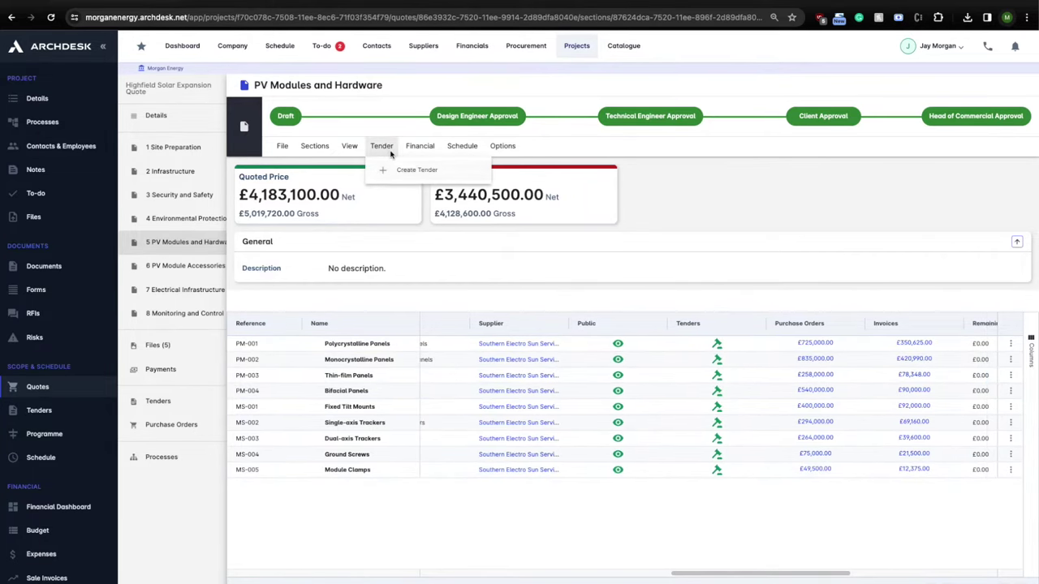
left_click(409, 171)
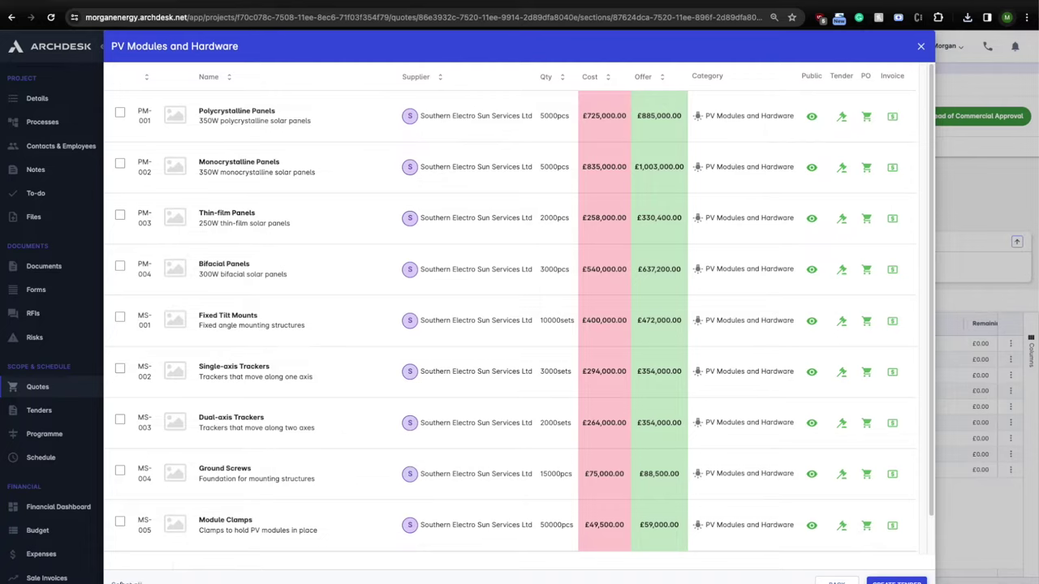
left_click(126, 582)
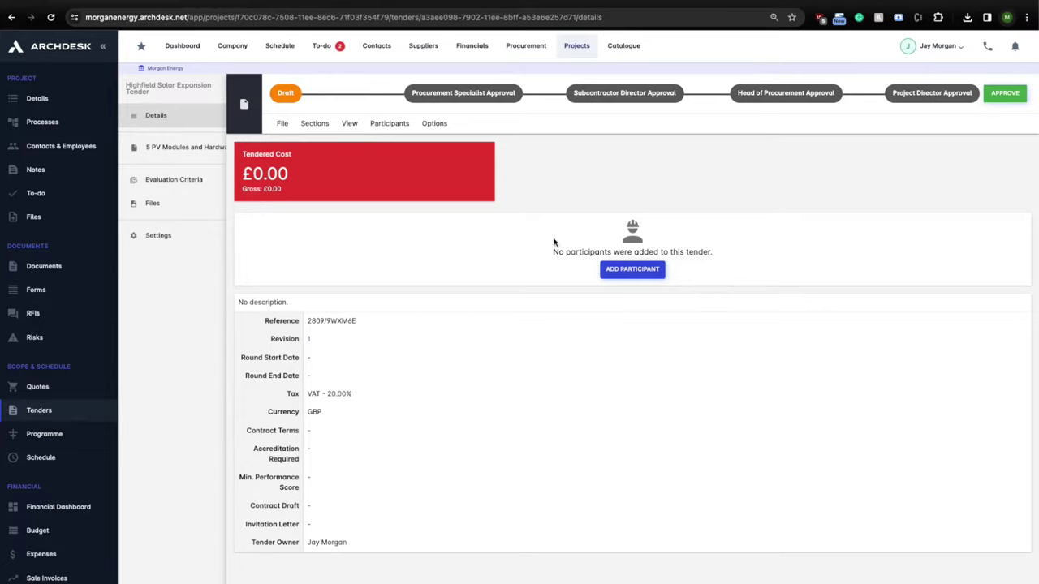
Select Max Solar Supplies Ltd, Sun Ray Equipments Ltd, Lumos PV Services and Southern Electro Sun Services Ltd as participants for the new tender
left_click(646, 274)
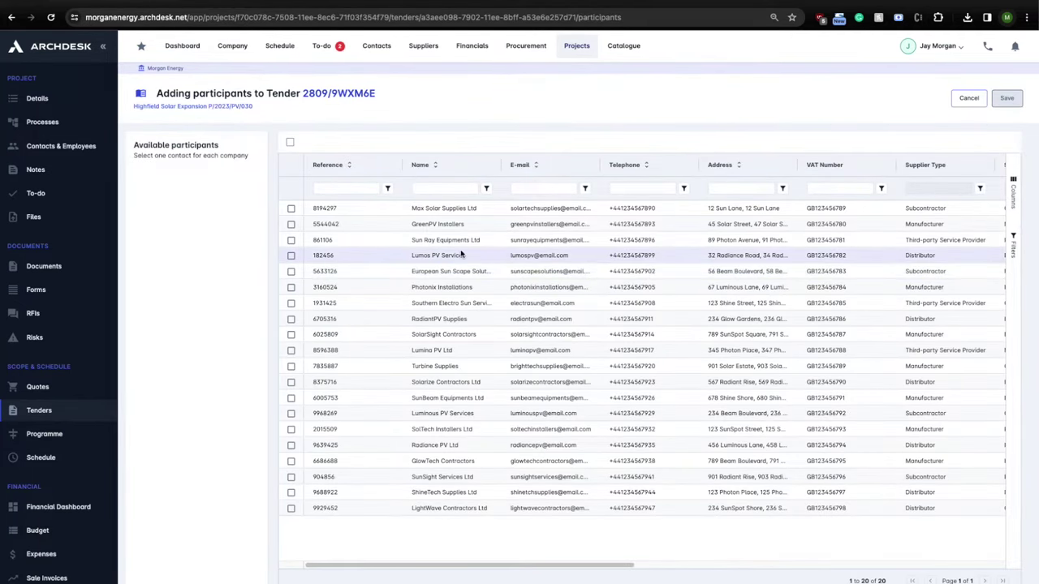
mouse_move(465, 567)
left_mouse_down()
mouse_move(850, 569)
mouse_move(456, 564)
left_mouse_up()
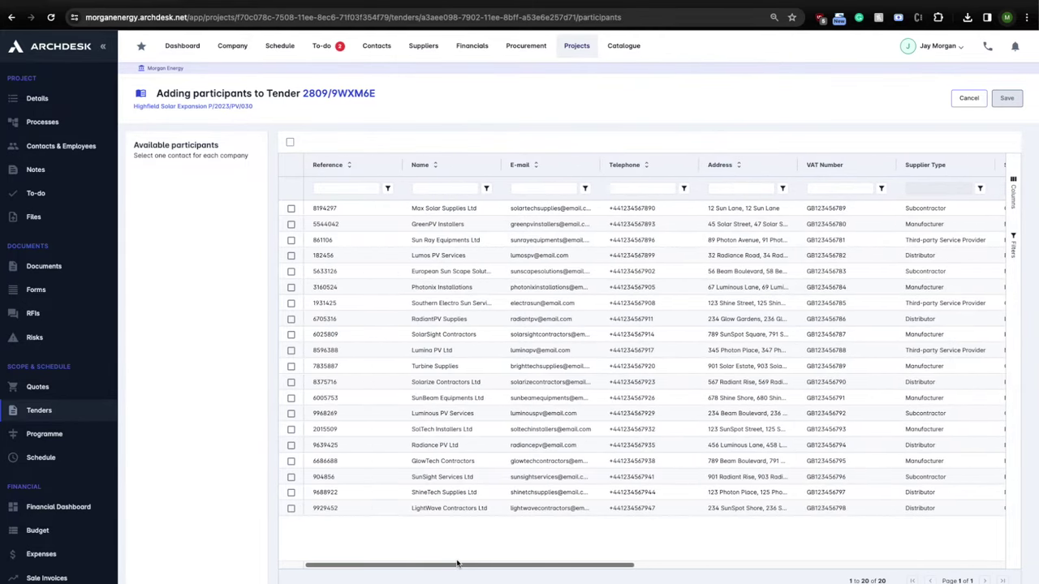
left_click(292, 208)
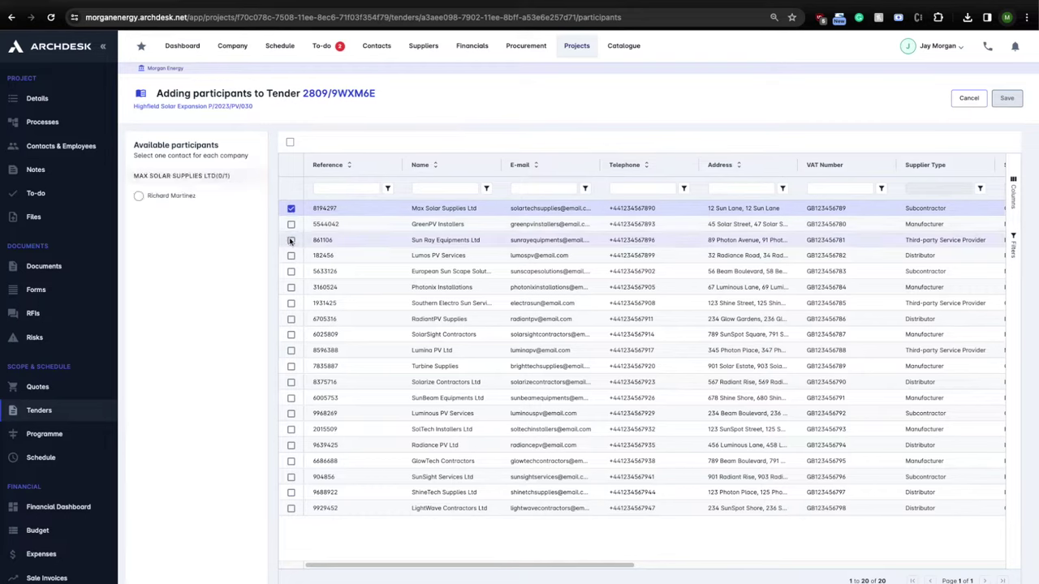
left_click(291, 241)
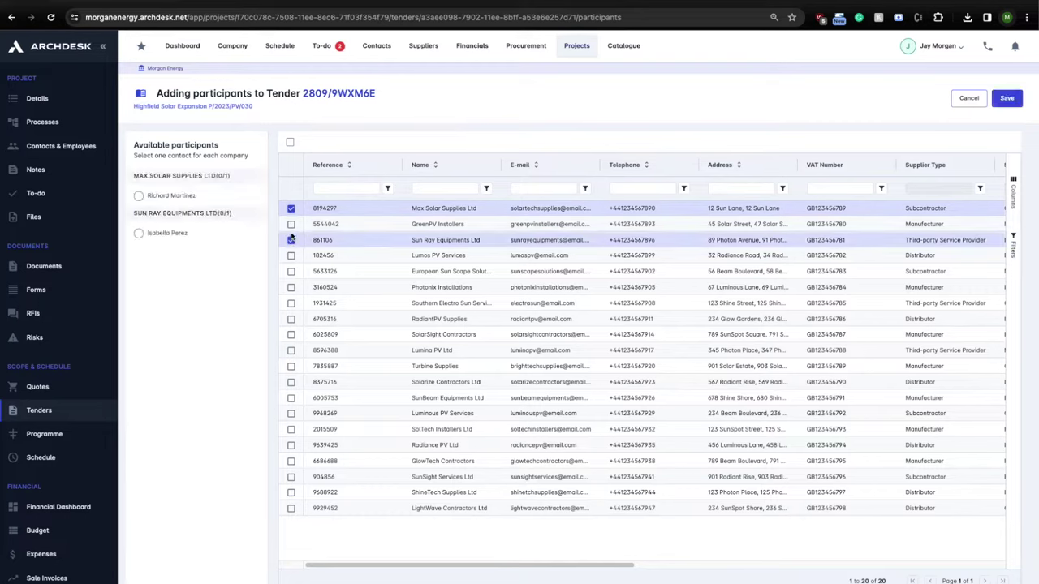
left_click(291, 256)
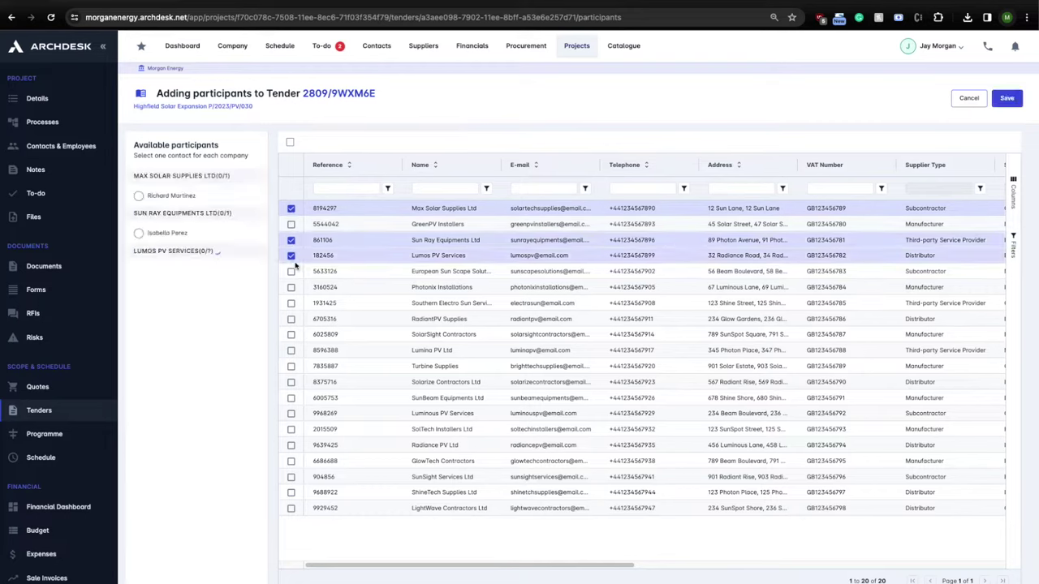
left_click(291, 288)
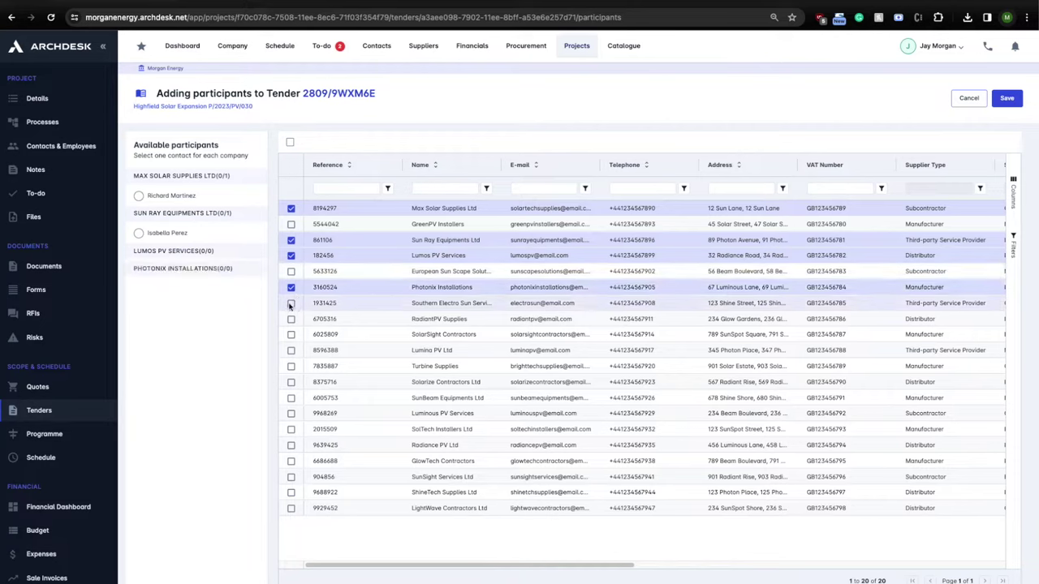
left_click(291, 302)
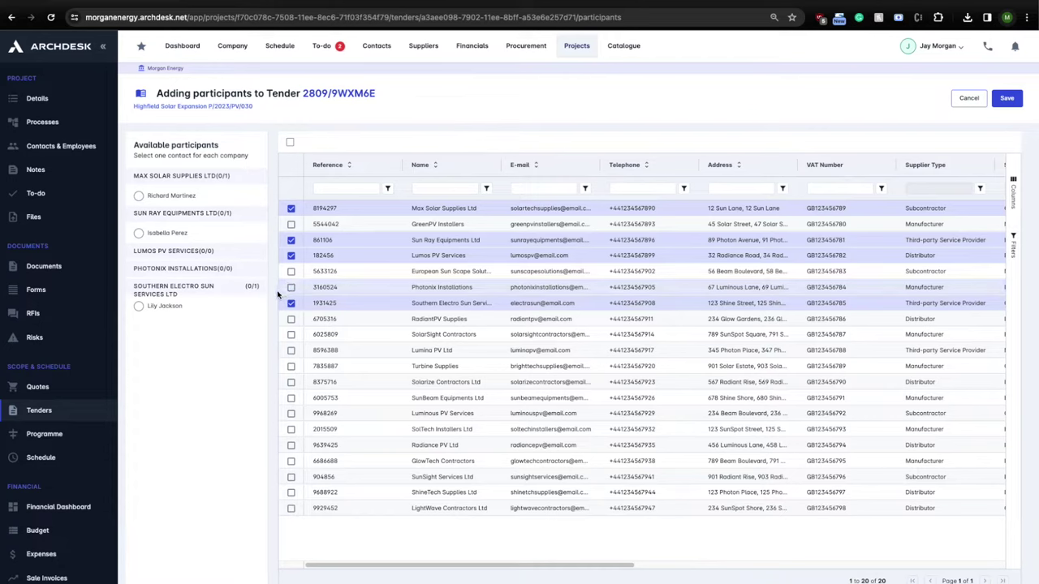
left_click(290, 289)
Choose the available contacts for the selected companies and add RadiantPV Supplies and SolarSight Contractors, saving the tender's participants
left_click(169, 233)
left_click(169, 198)
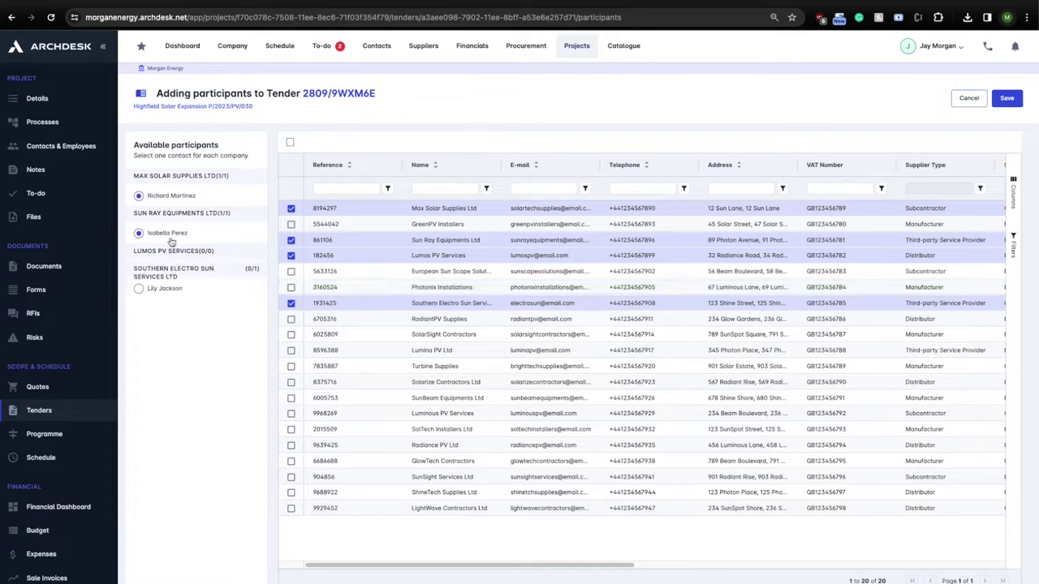
left_click(160, 291)
left_click(291, 319)
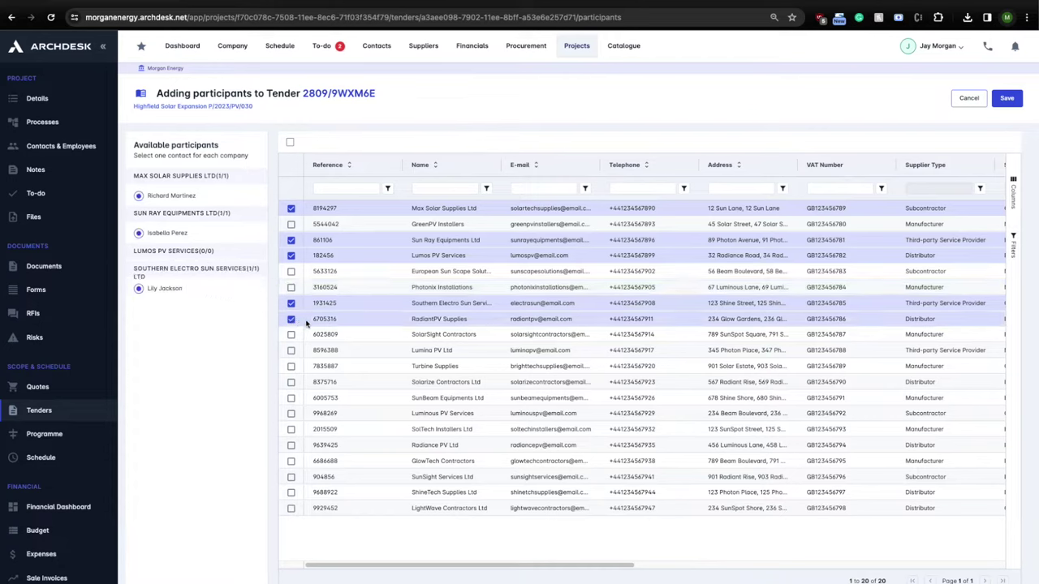
left_click(291, 334)
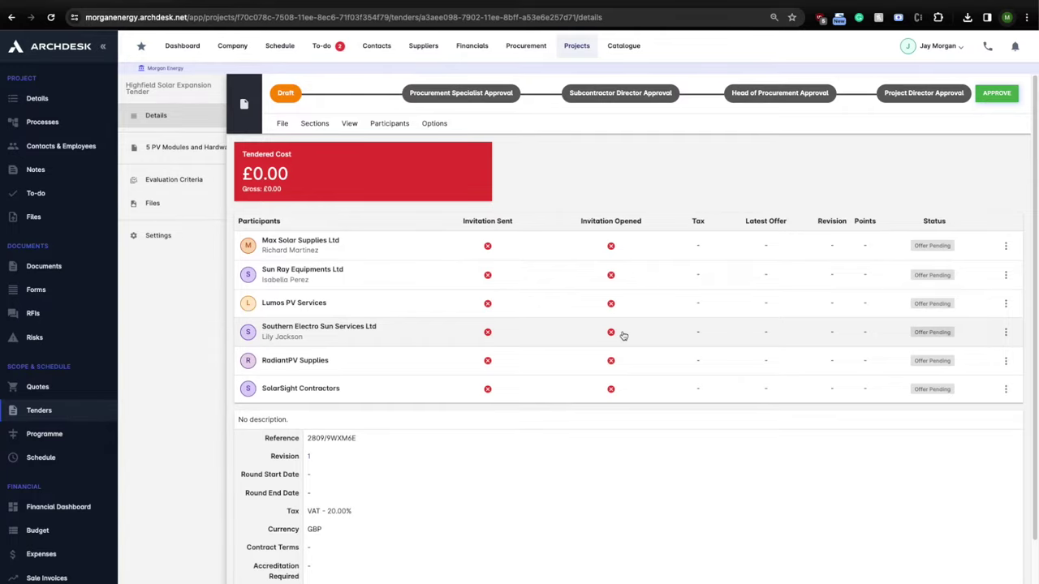
Import the pre-defined Lowest Price evaluation criterion into the tender with 40 points and the smaller-the-better scoring method
left_click(203, 182)
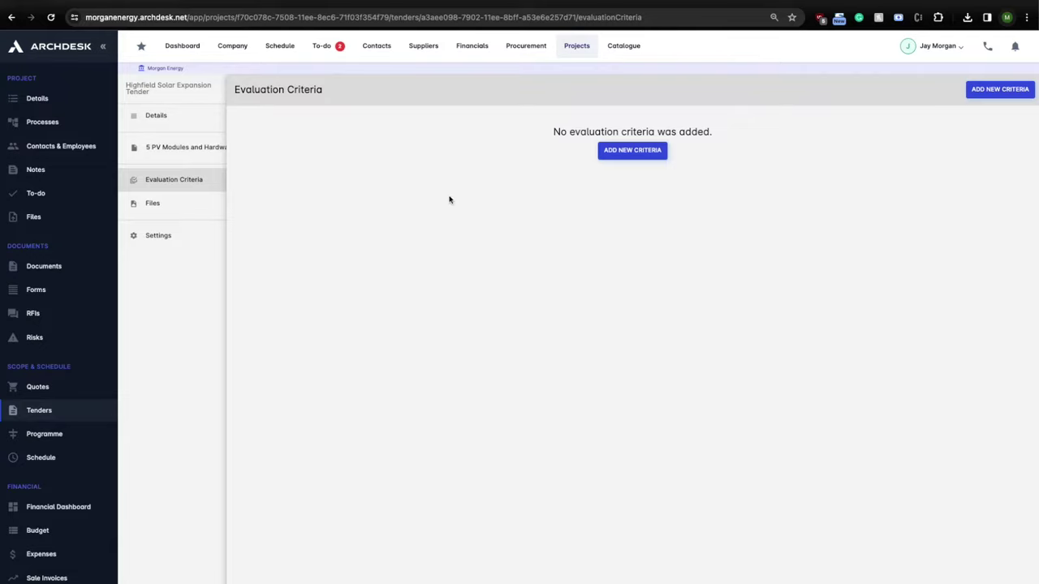
left_click(624, 154)
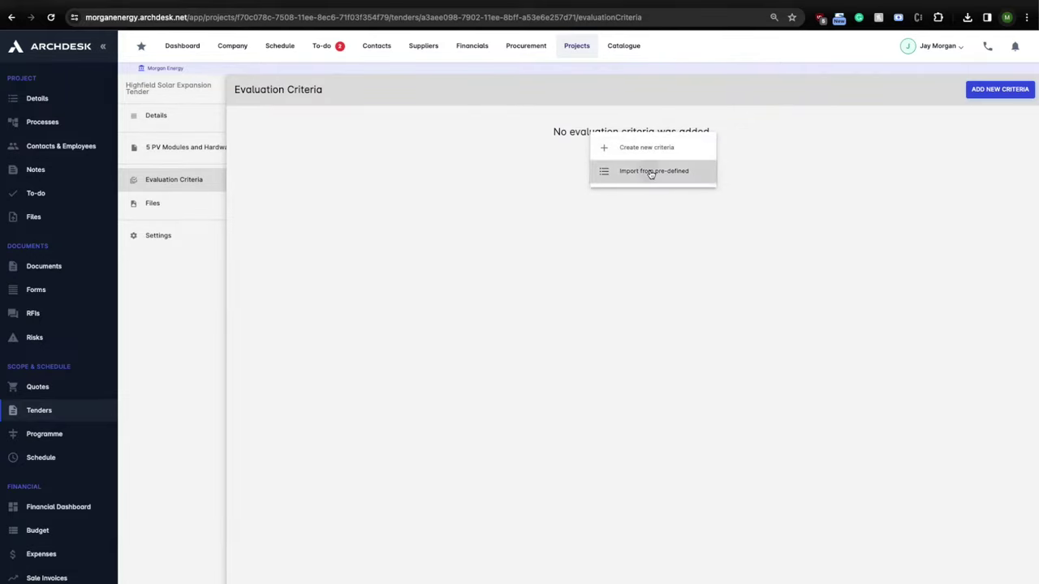
left_click(655, 172)
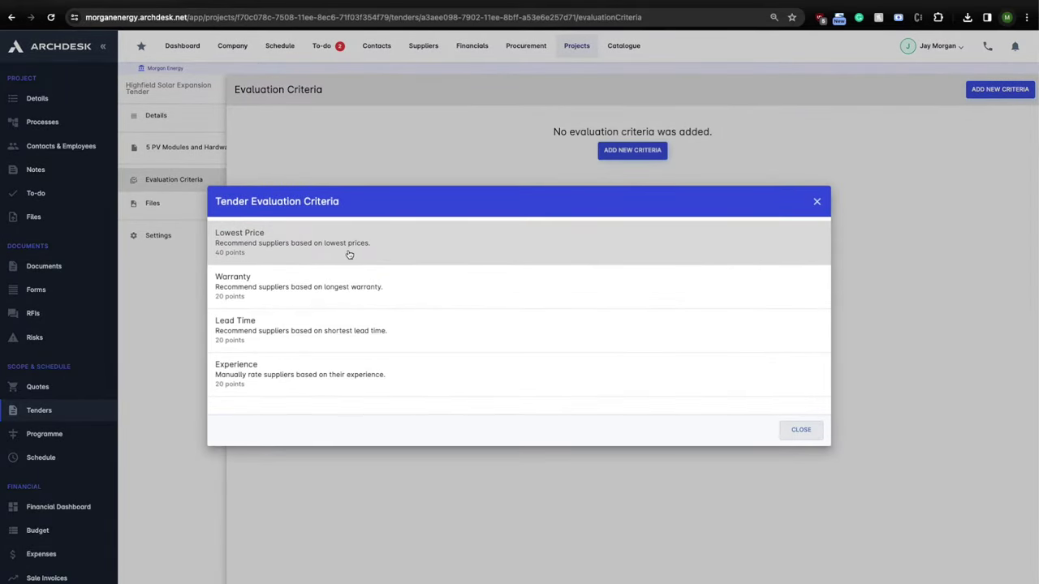
left_click(435, 247)
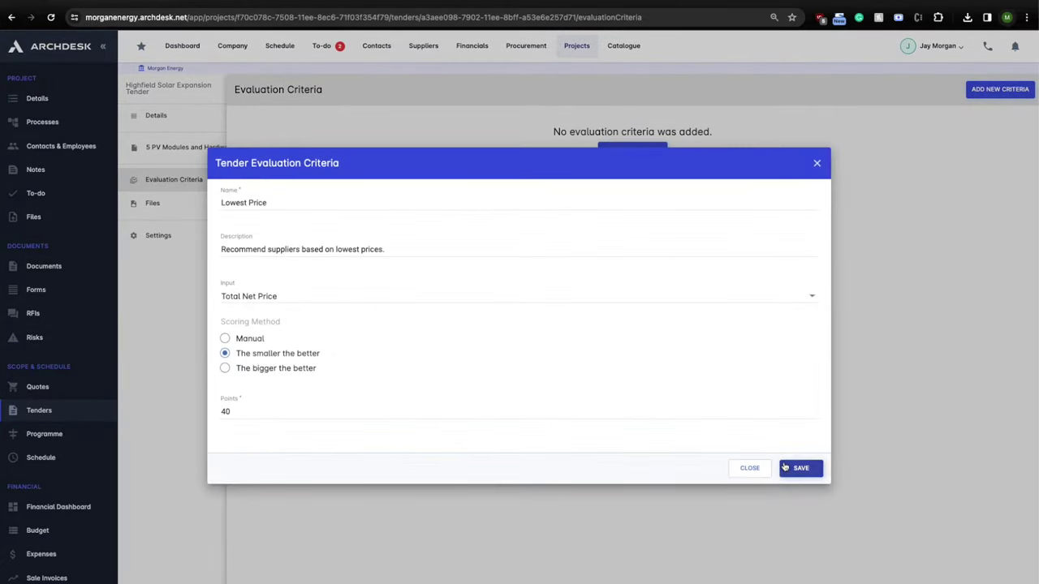
left_click(799, 468)
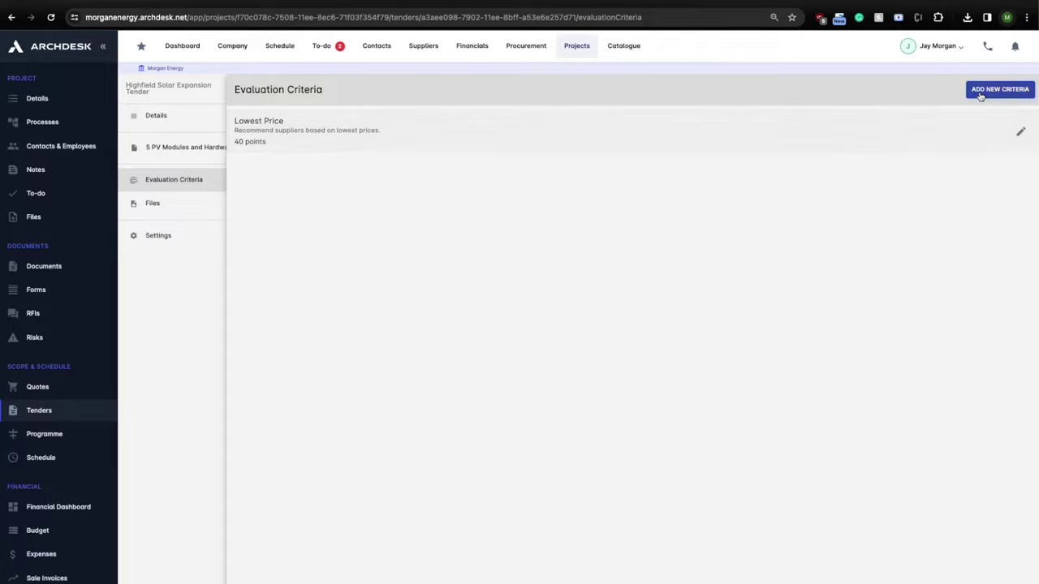
Import the pre-defined Warranty criterion with 20 points, a number input in Months and bigger-the-better scoring
left_click(980, 96)
left_click(970, 114)
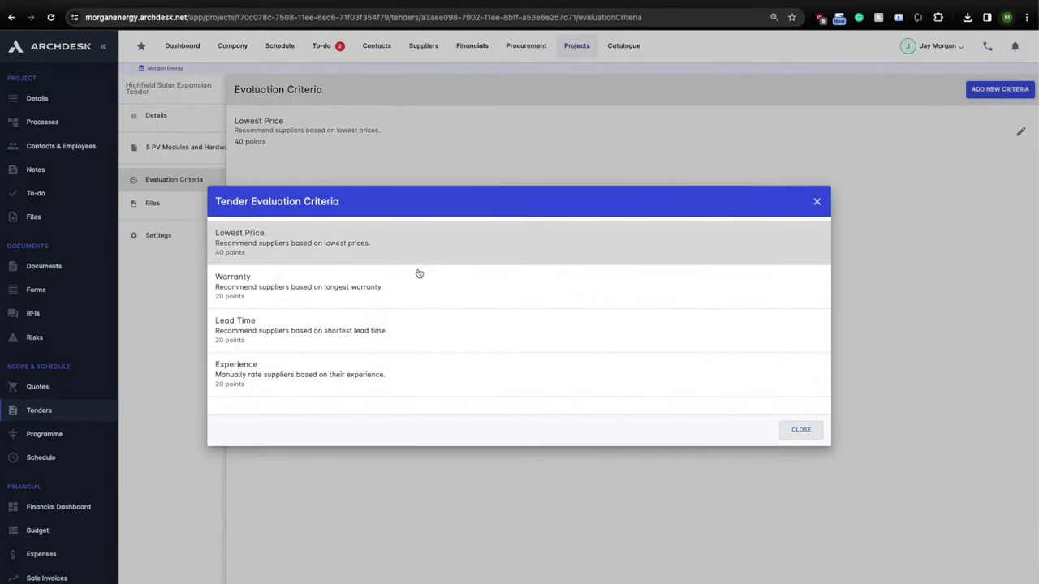
left_click(396, 286)
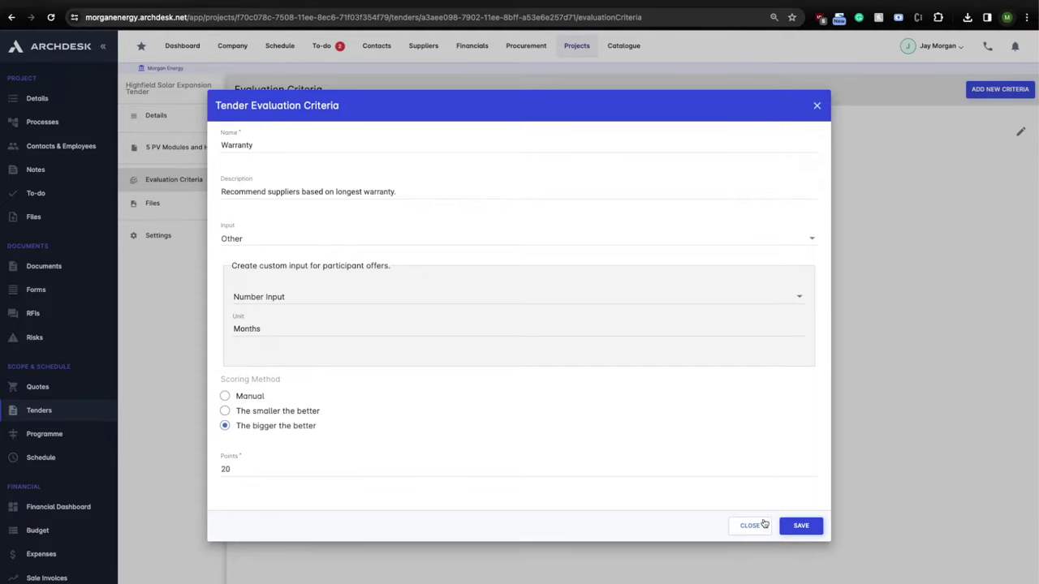
left_click(791, 526)
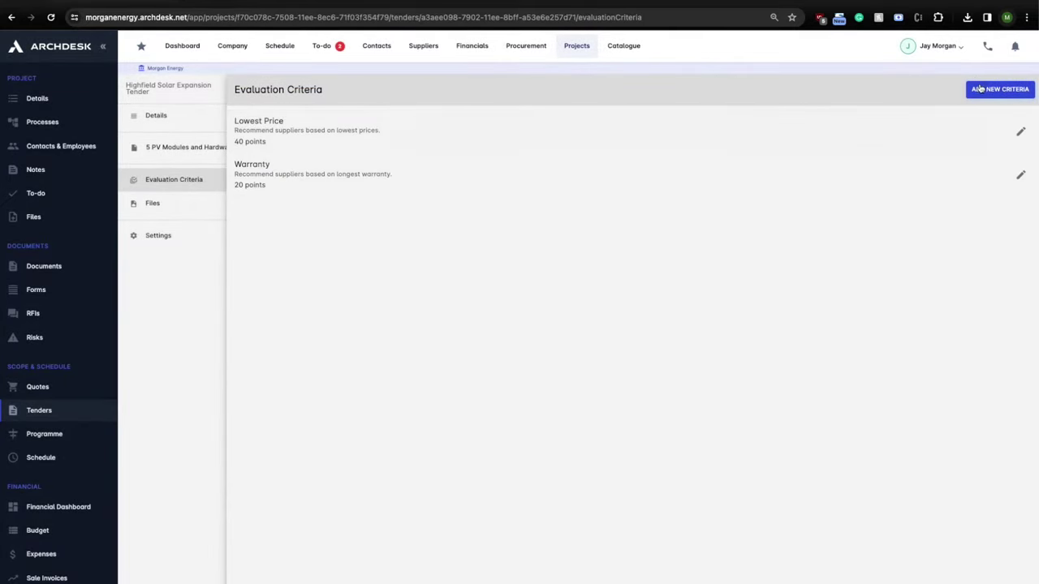
Import the pre-defined Lead Time criterion with 20 points, a number input in Days and smaller-the-better scoring
left_click(980, 89)
left_click(966, 112)
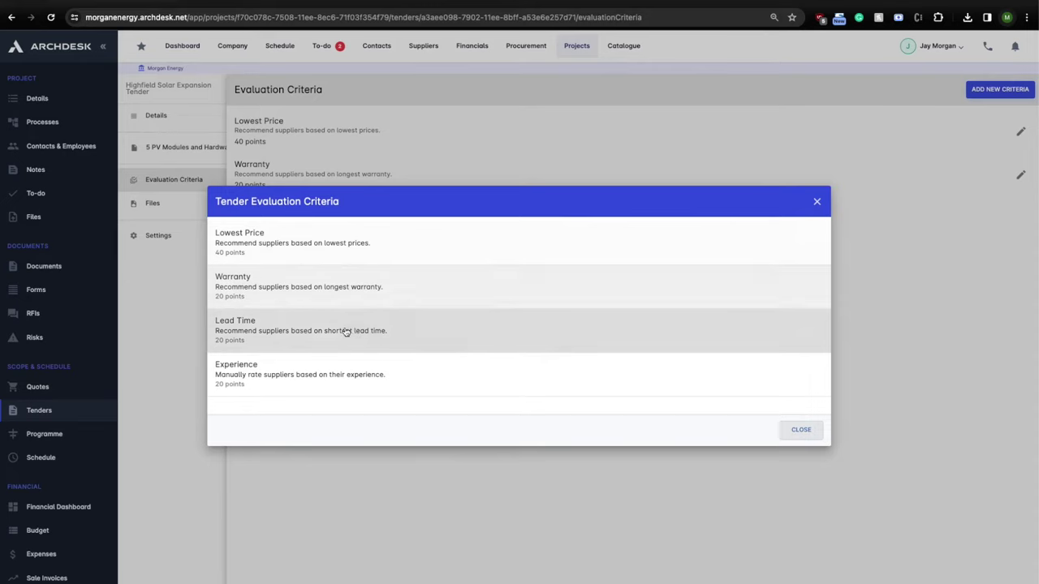
left_click(342, 330)
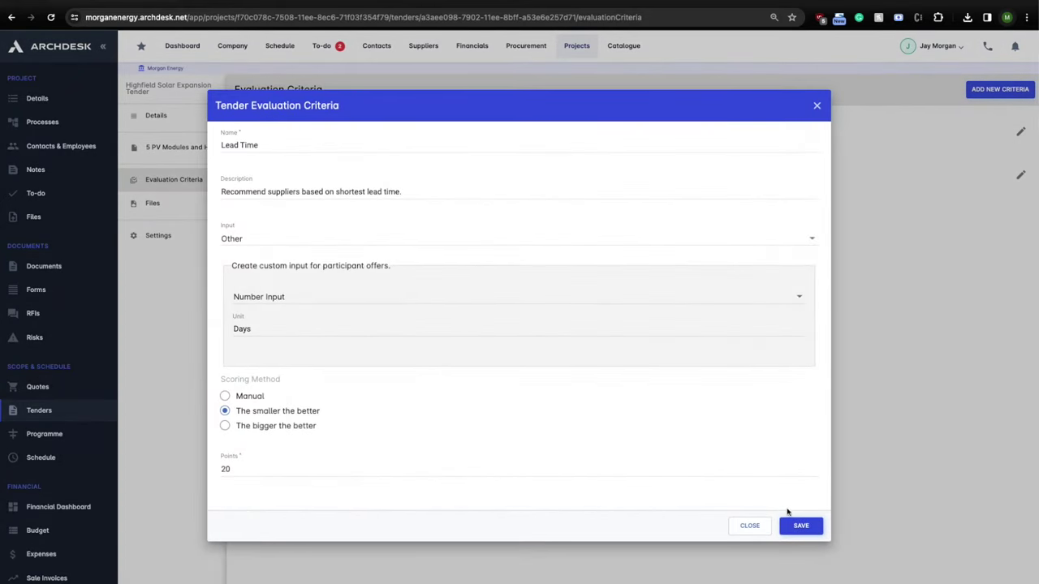
left_click(811, 526)
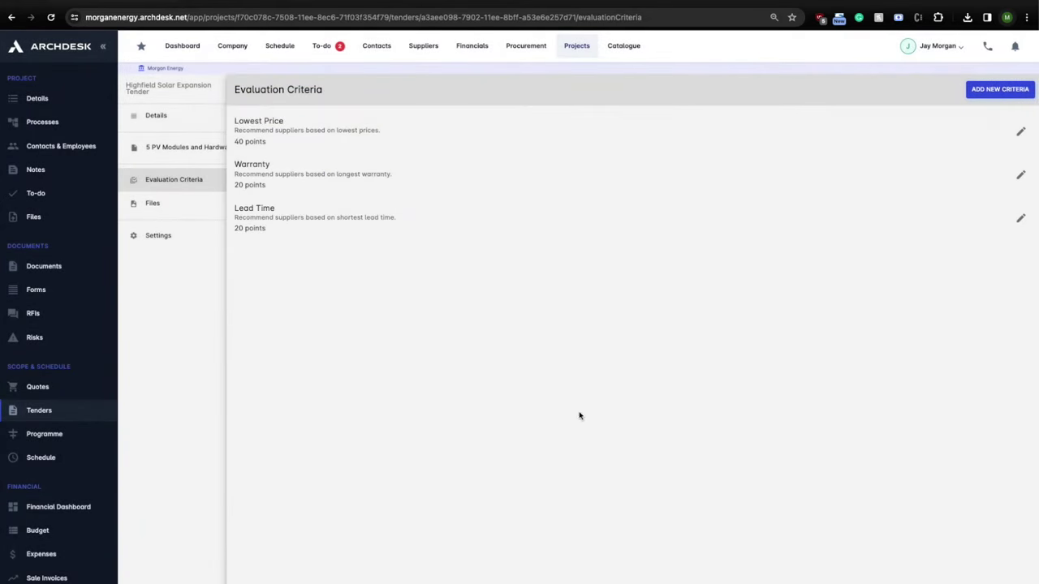
Return to the draft tender's details and review its participants and general information
left_click(189, 121)
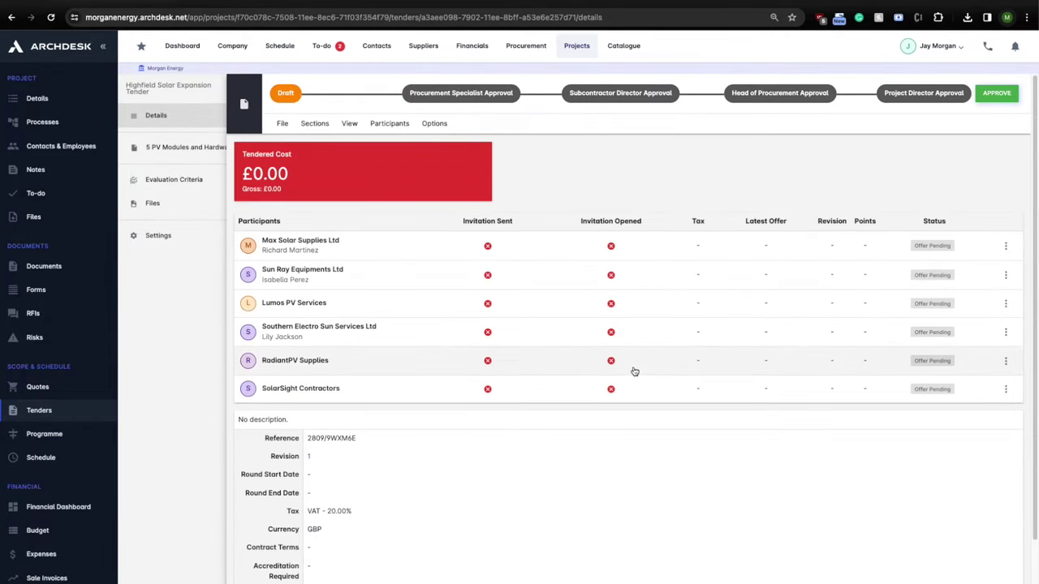
scroll(620, 408, "down", 2)
scroll(619, 407, "up", 2)
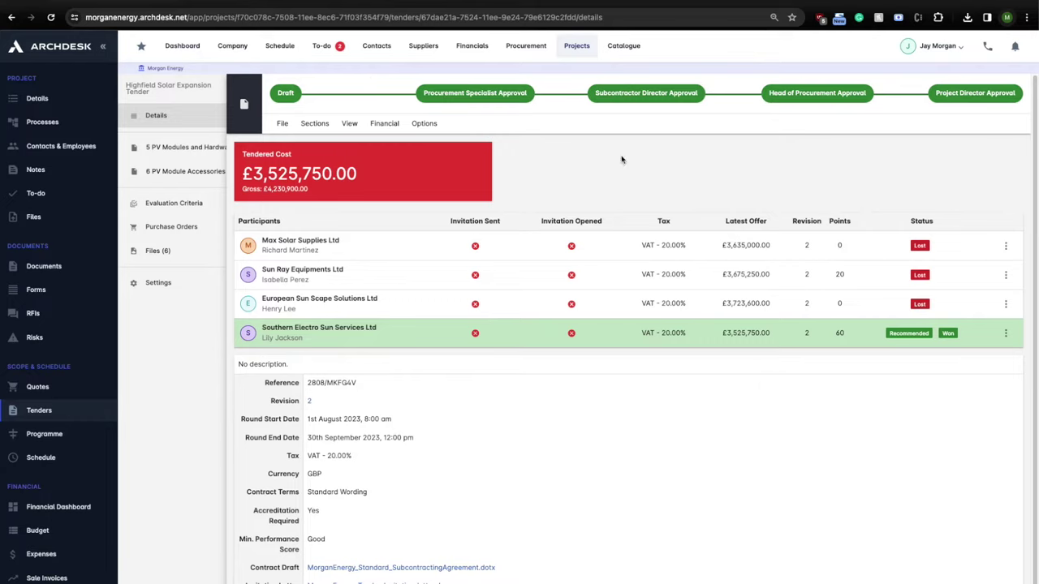
View the offers submitted by Southern Electro Sun Services Ltd in the project's fully approved tender, and close the list
left_click(1007, 333)
left_click(1009, 336)
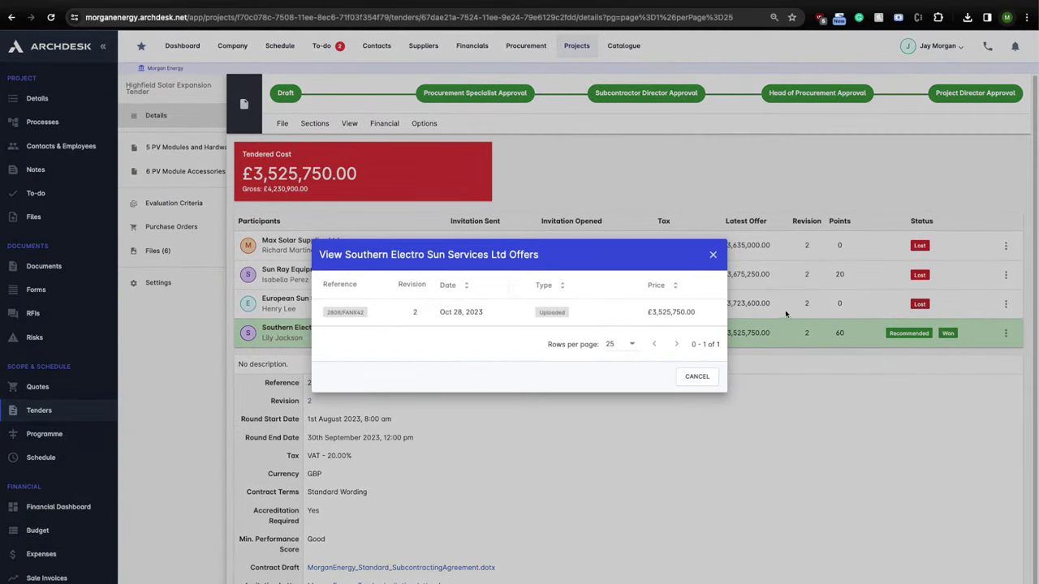
left_click(712, 256)
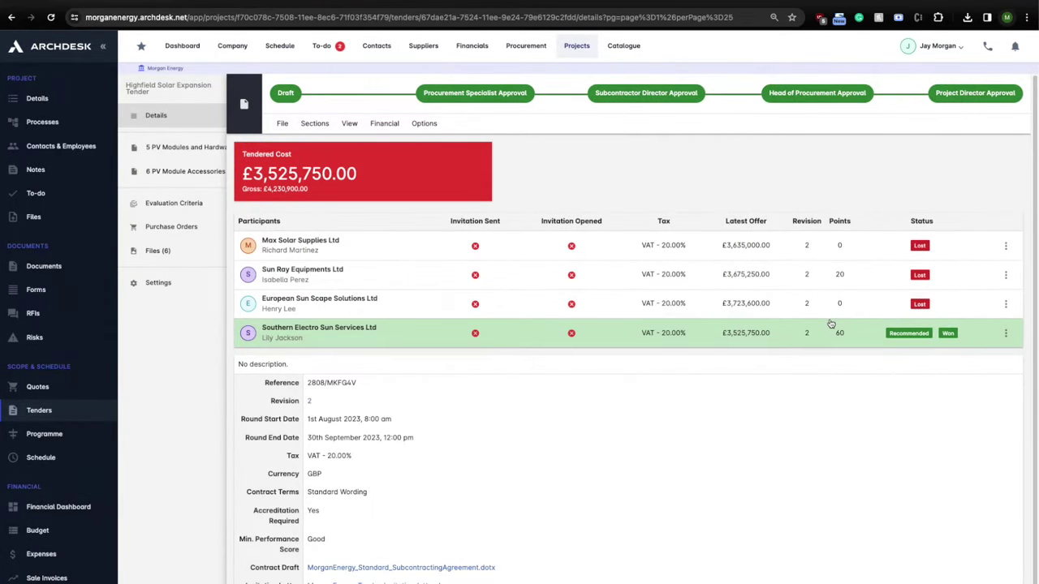
Open the approved tender's Offer Analysis and compare the participants' unit prices for every item
left_click(364, 132)
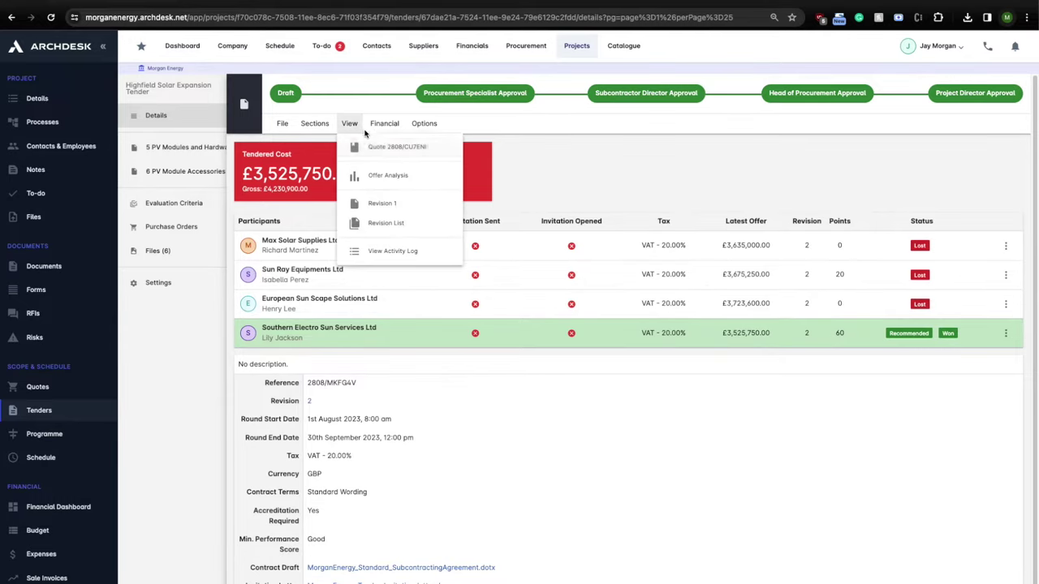
left_click(423, 177)
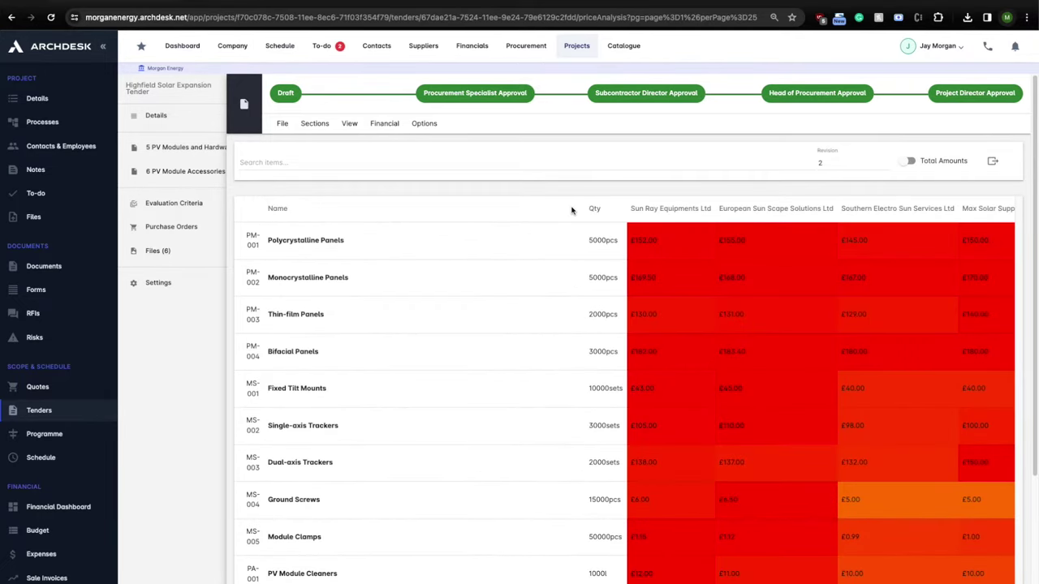
scroll(726, 305, "down", 2)
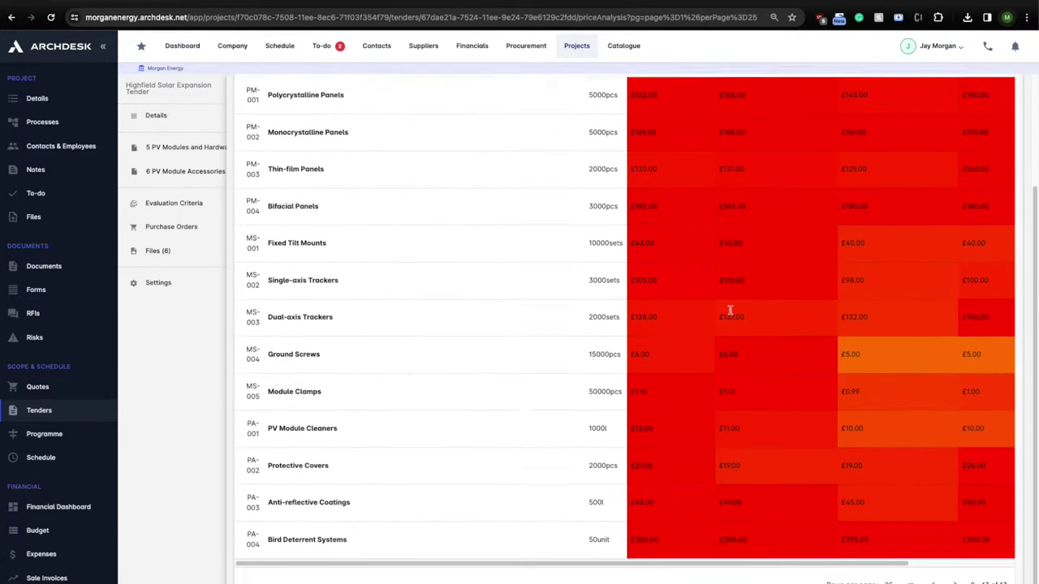
scroll(730, 317, "up", 2)
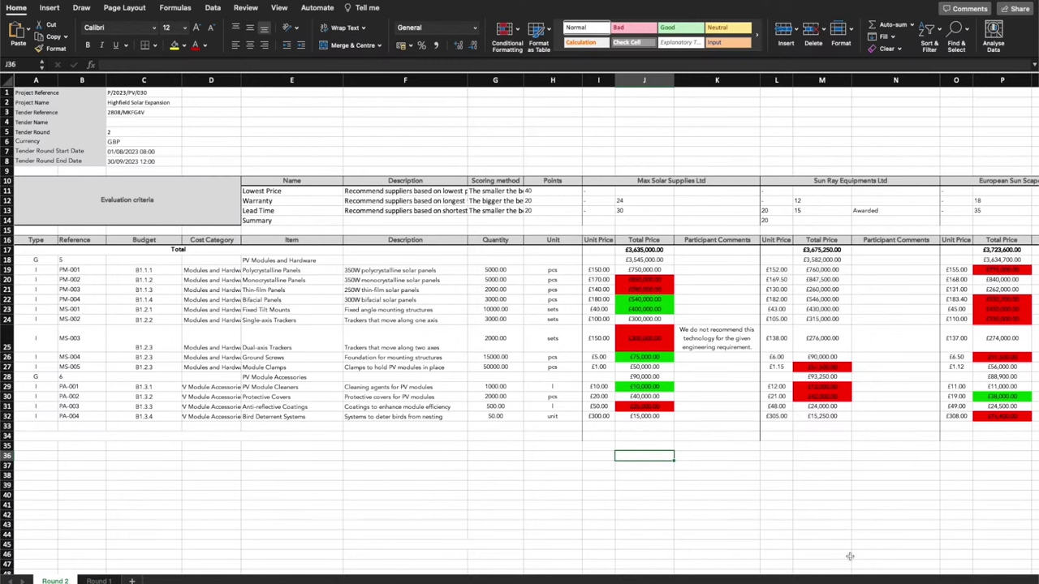
Examine the exported Round 2 offer comparison, including evaluation criteria points and item prices for all four participants
left_click(495, 493)
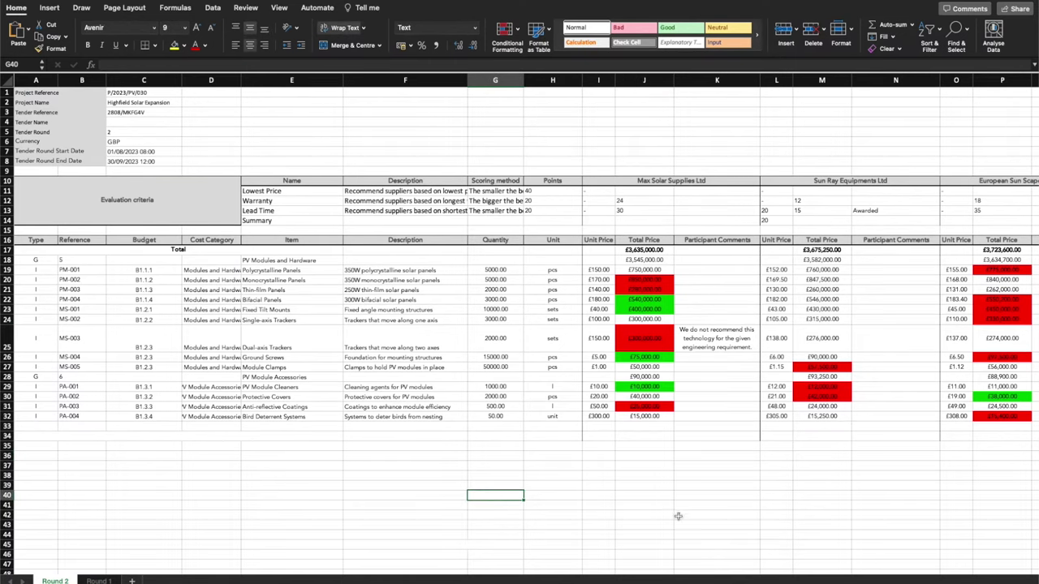
scroll(816, 492, "down", 1)
scroll(815, 492, "up", 1)
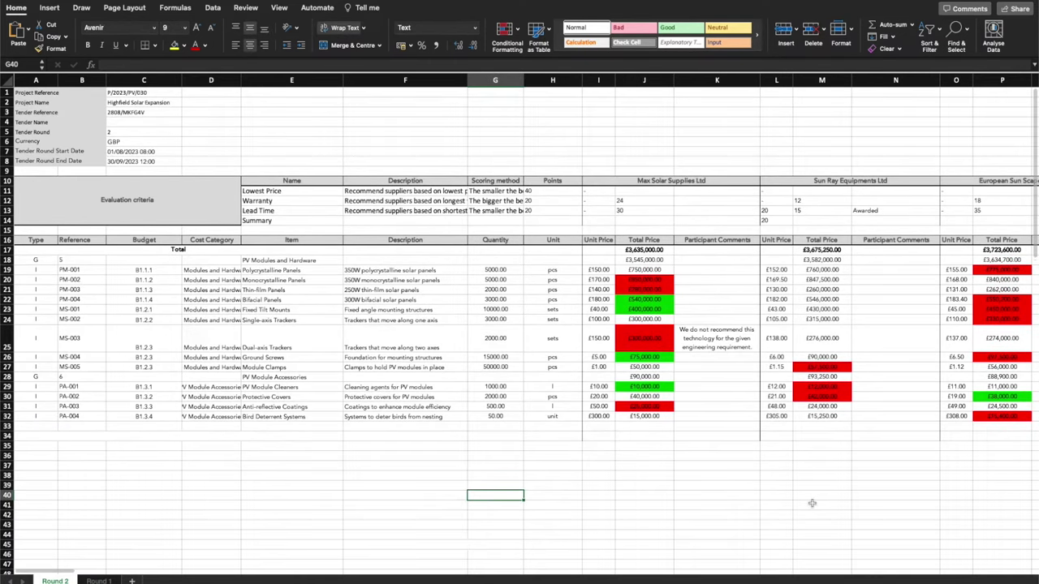
scroll(812, 503, "right", 5)
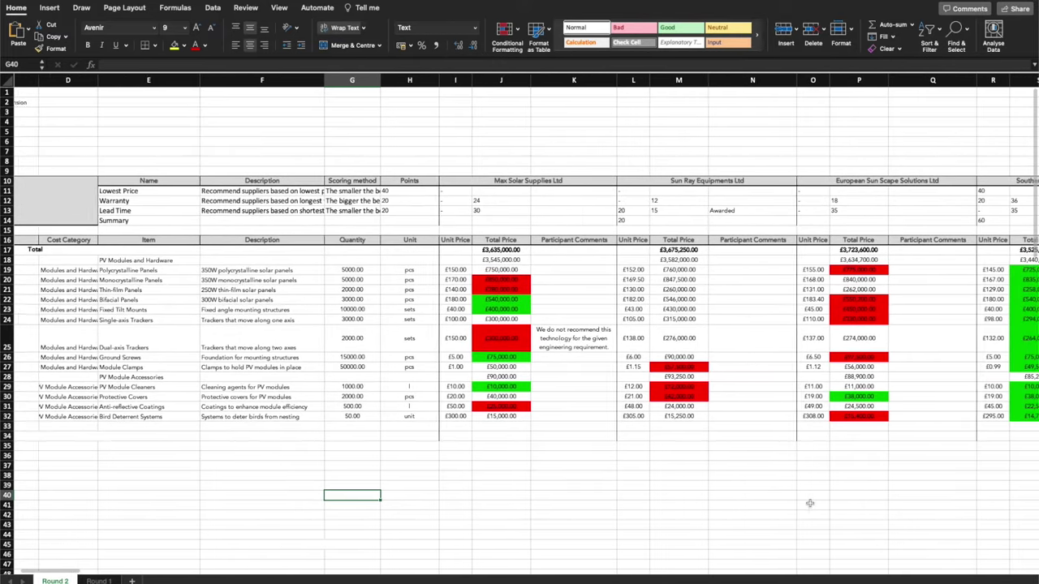
scroll(811, 504, "right", 3)
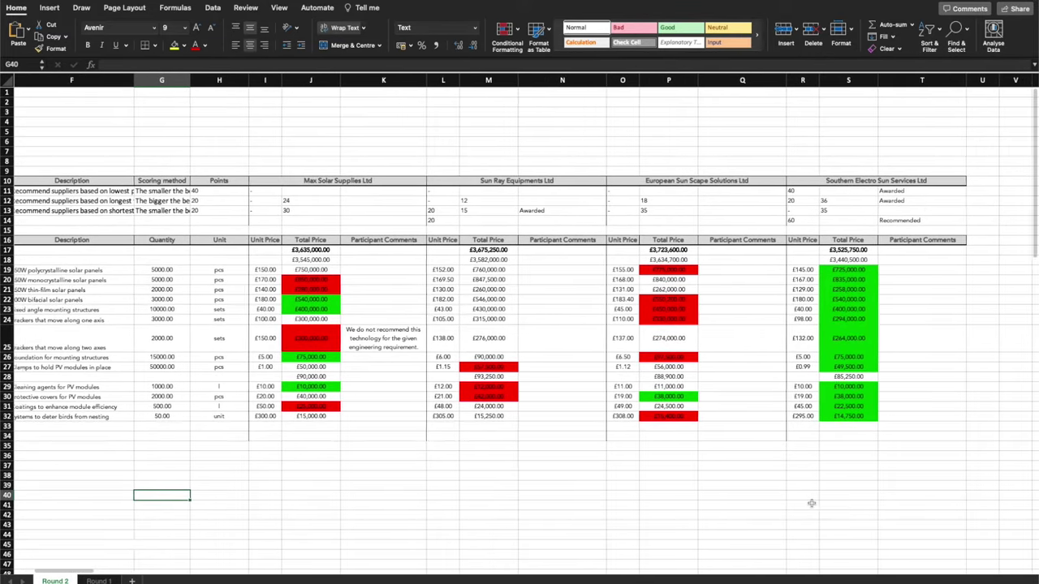
scroll(811, 504, "left", 8)
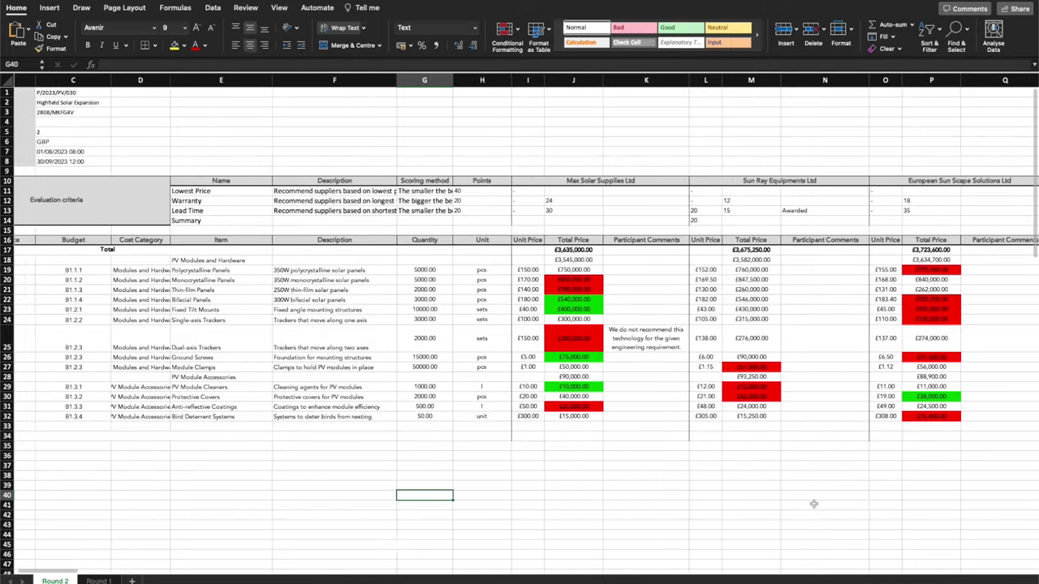
scroll(814, 504, "left", 2)
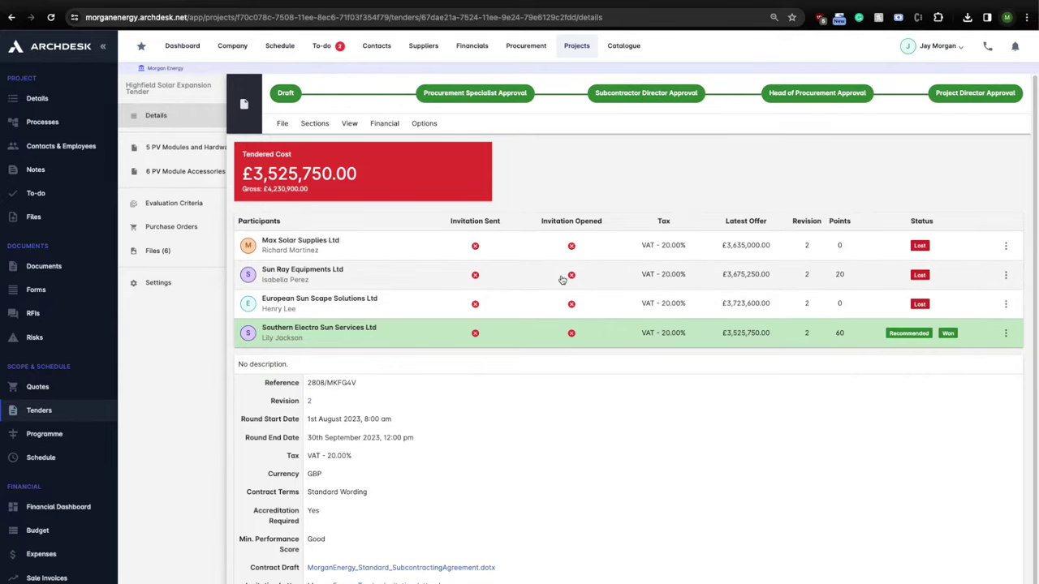
Return to the tender, open its linked quote, and review item costs and offers in the PV Modules and Hardware section
left_click(349, 124)
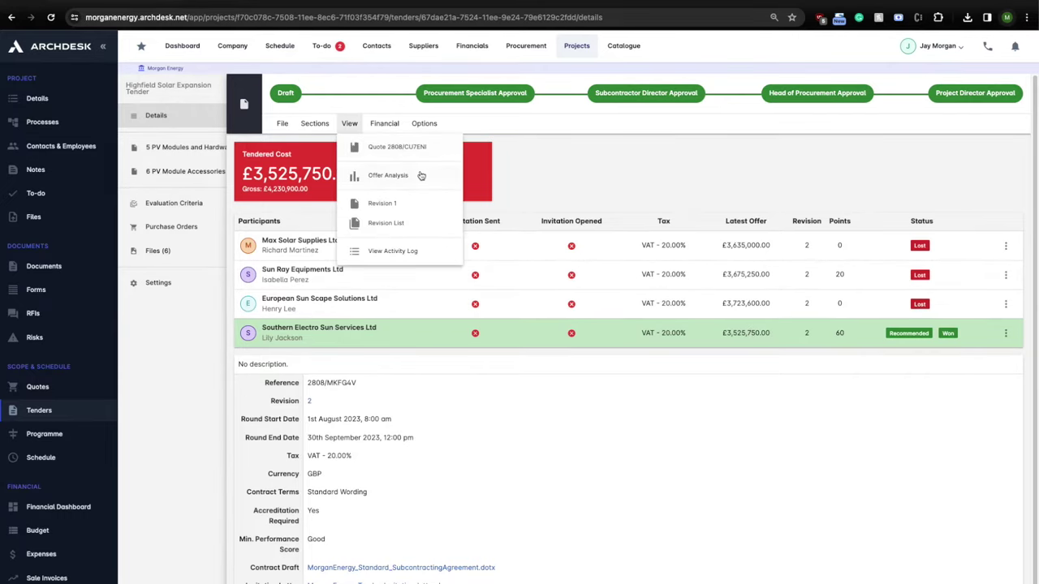
left_click(430, 147)
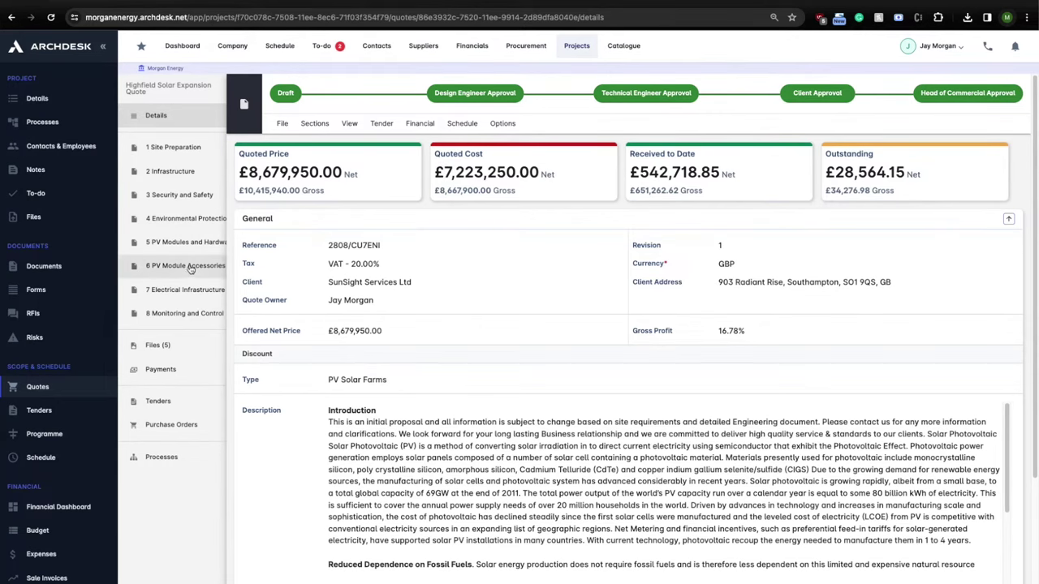
left_click(203, 245)
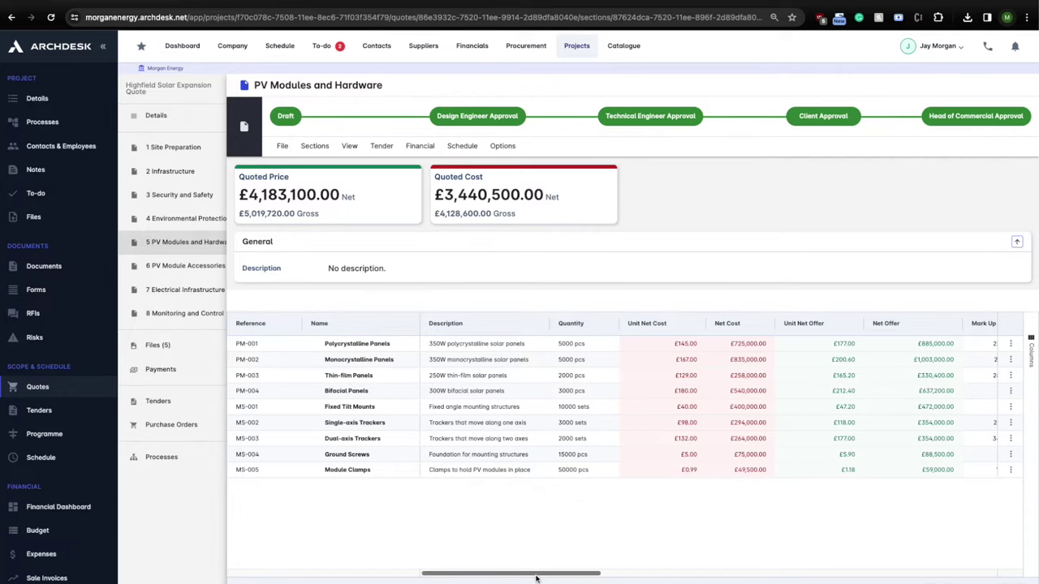
mouse_move(536, 578)
left_mouse_down()
mouse_move(738, 577)
mouse_move(538, 578)
left_mouse_up()
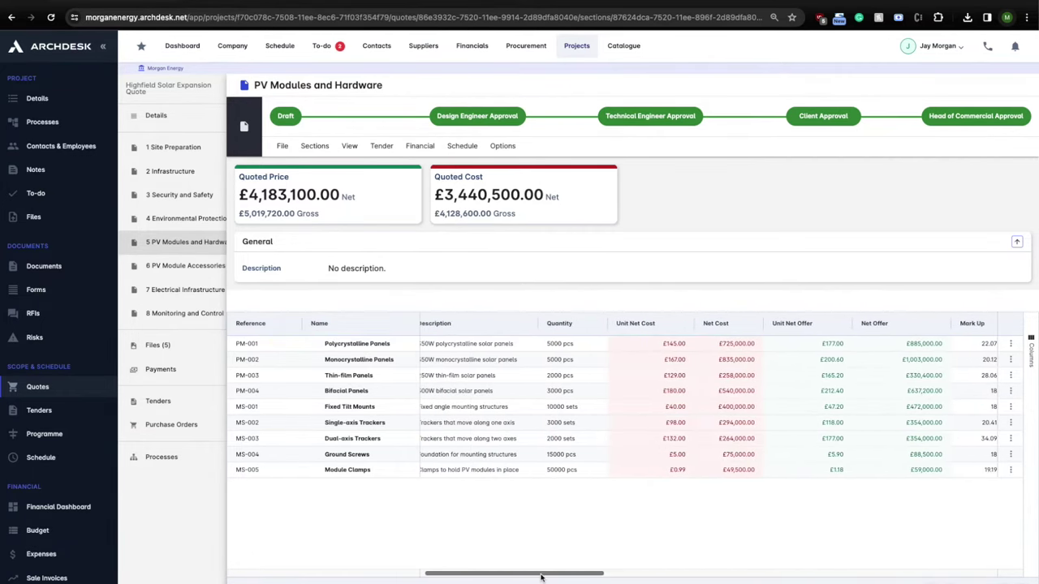
Start a purchase order from the quote section and select all PV Modules and Hardware items for it
left_click(431, 149)
left_click(463, 256)
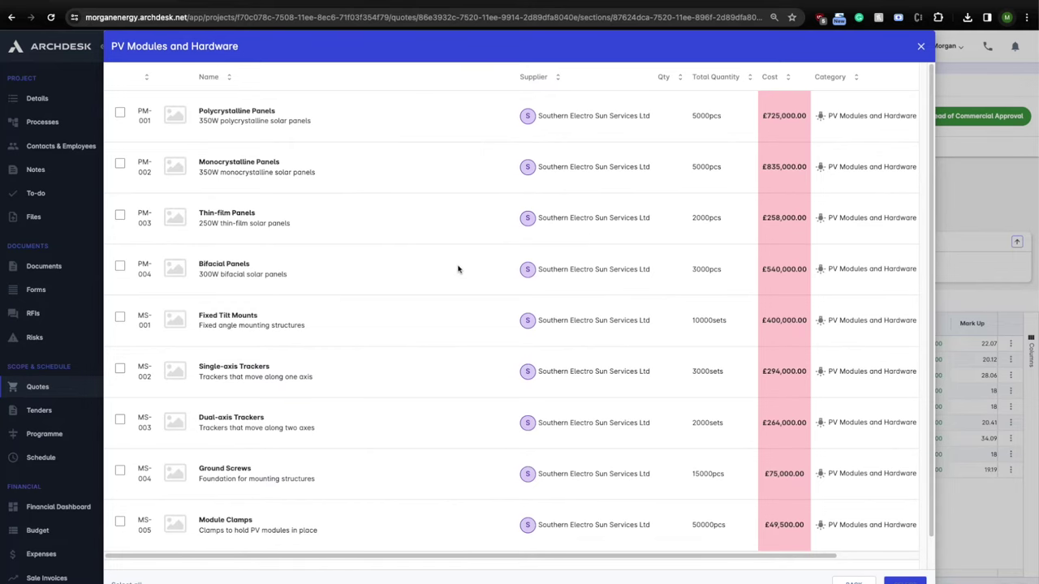
left_click(120, 582)
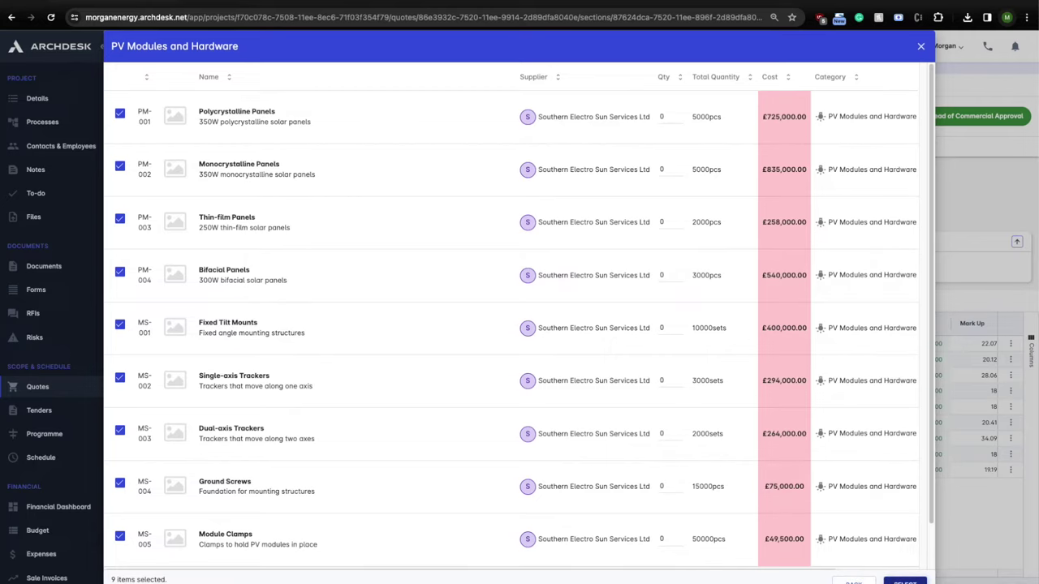
left_click(905, 582)
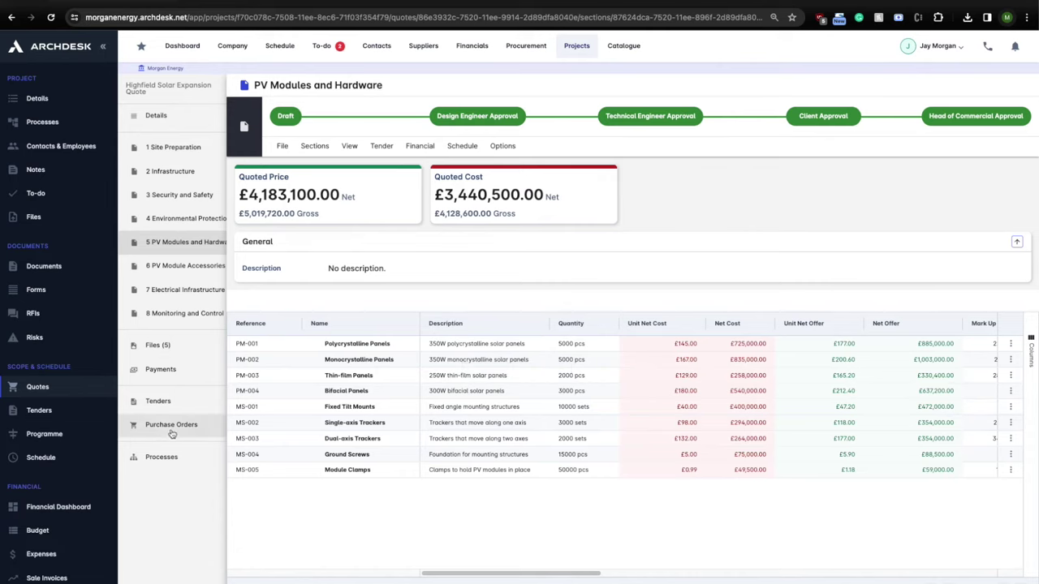
Open the Southern Electro Sun Services Ltd order from the quote's purchase orders and review its details, line items and delivered quantities
left_click(206, 424)
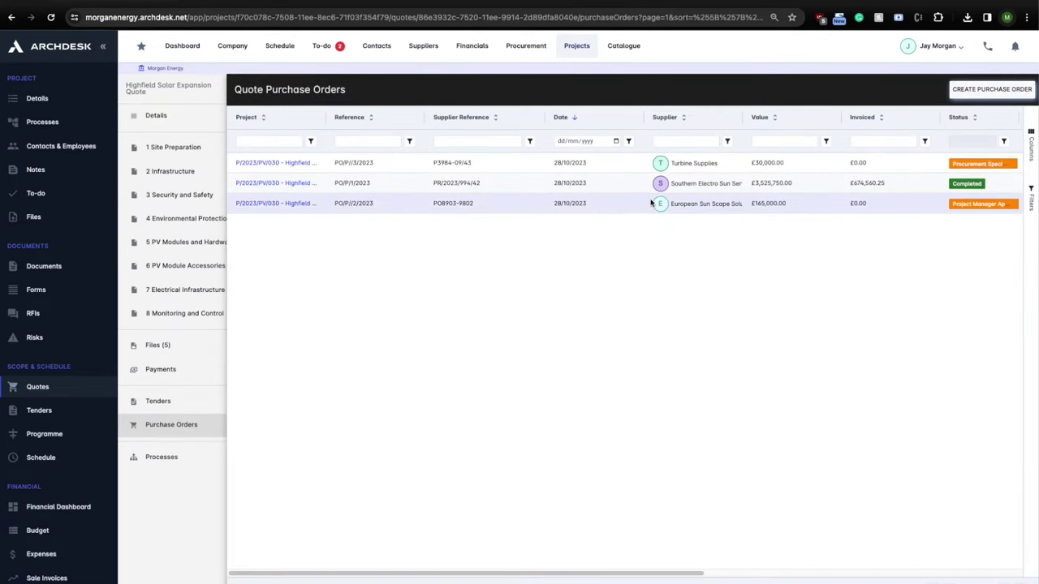
left_click(686, 183)
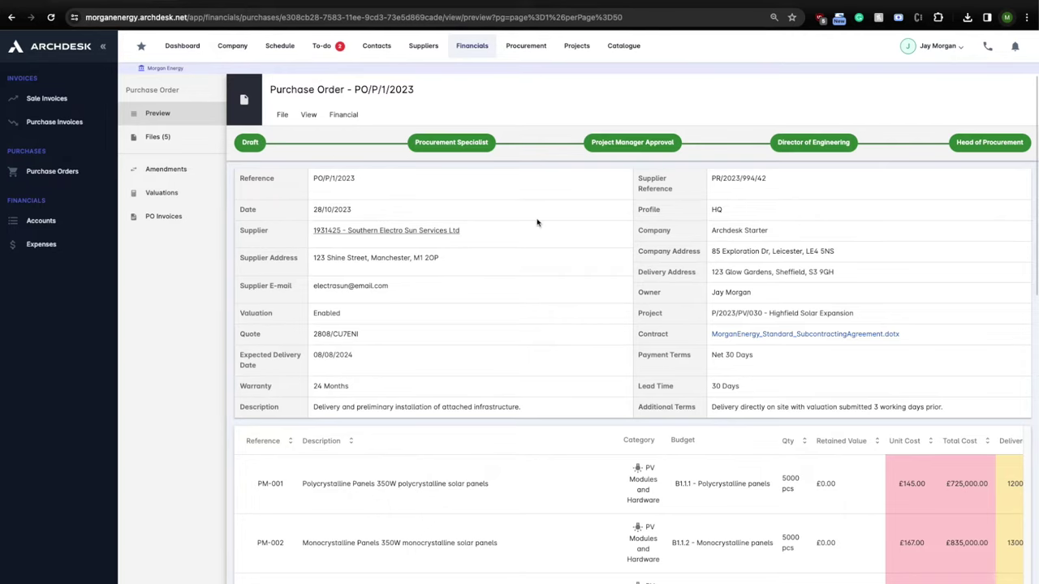
scroll(499, 251, "down", 3)
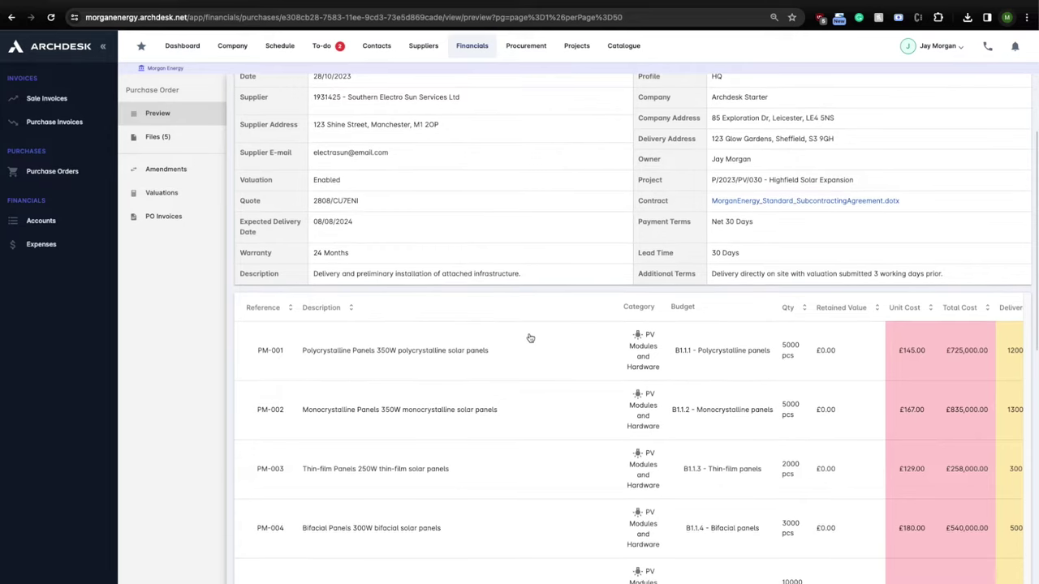
scroll(526, 357, "down", 3)
scroll(524, 374, "right", 5)
scroll(524, 374, "left", 5)
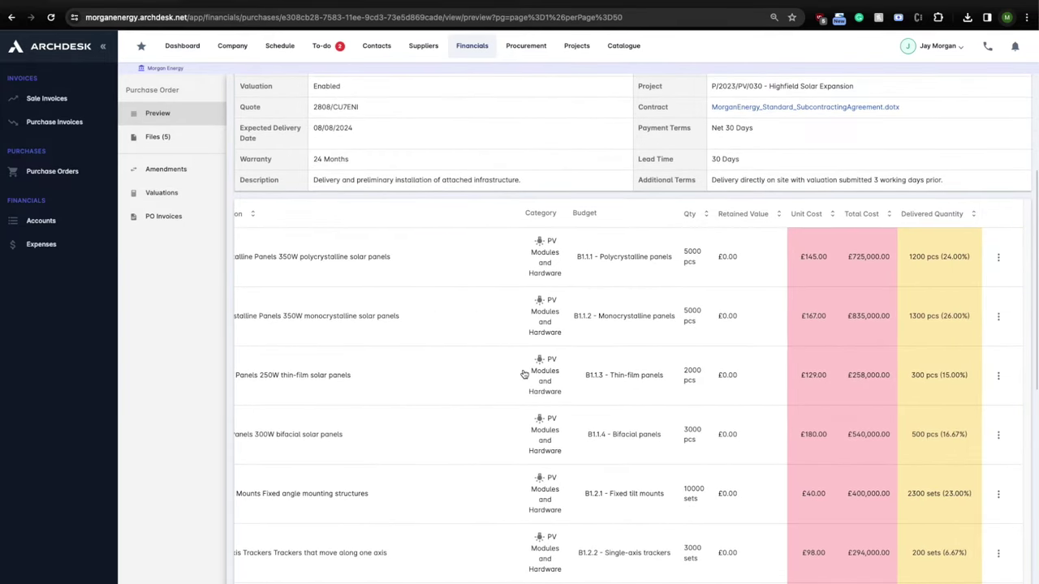
scroll(524, 374, "down", 10)
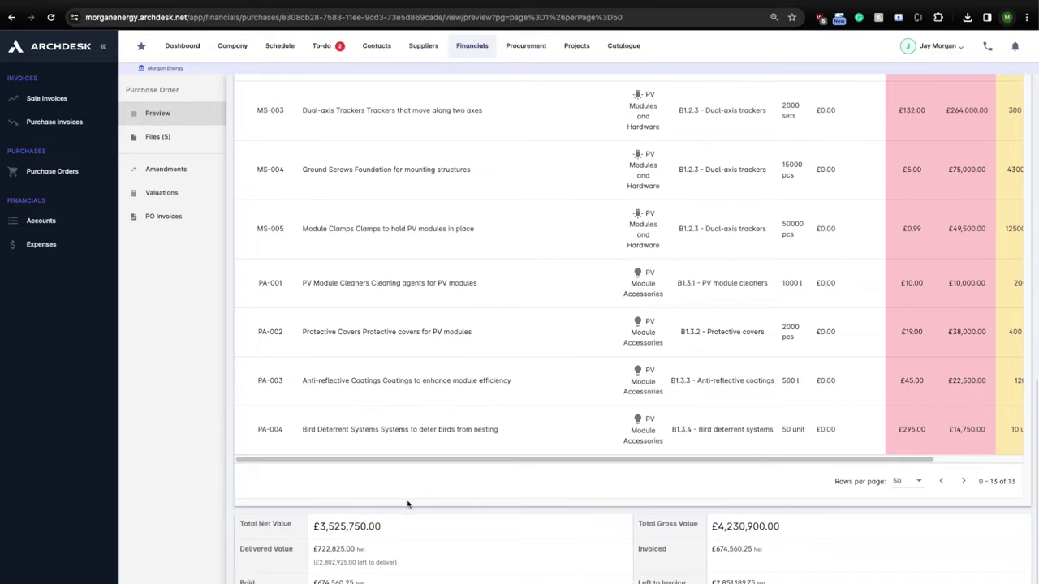
Check the purchase order's total net, delivered, paid, invoiced and left-to-invoice amounts, and return to its header details
double_click(350, 526)
double_click(328, 549)
double_click(332, 581)
double_click(734, 549)
double_click(734, 581)
left_click(653, 573)
scroll(637, 568, "up", 5)
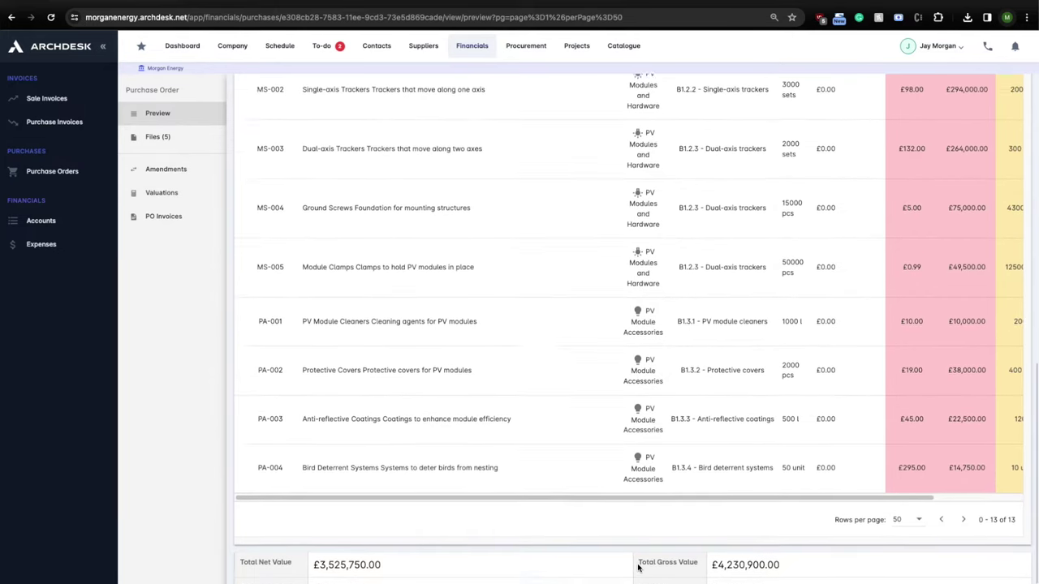
scroll(638, 568, "up", 5)
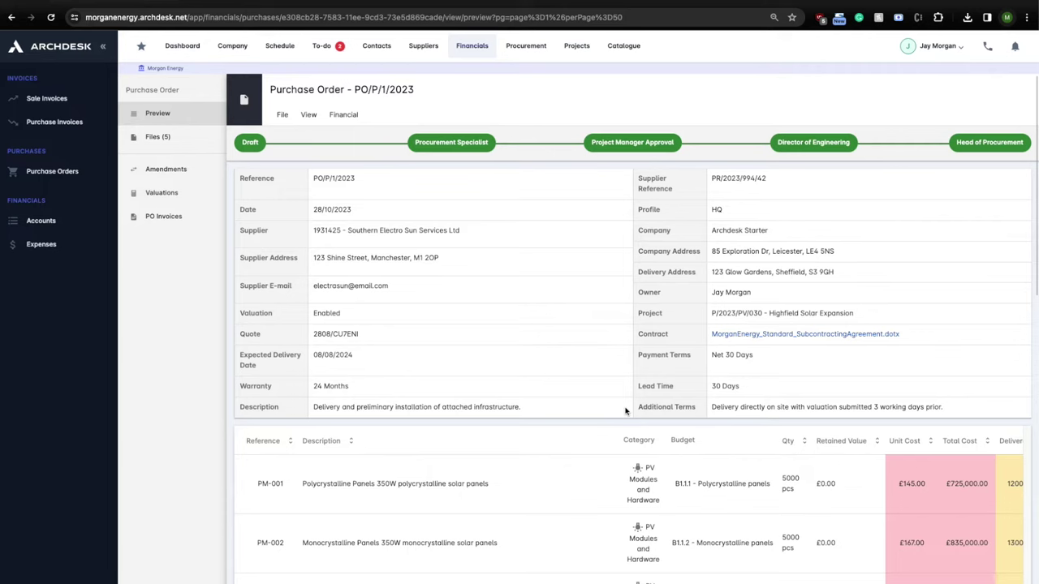
Prepare the supplier e-mail for the purchase order with PO attachments included, and close it without sending
left_click(282, 114)
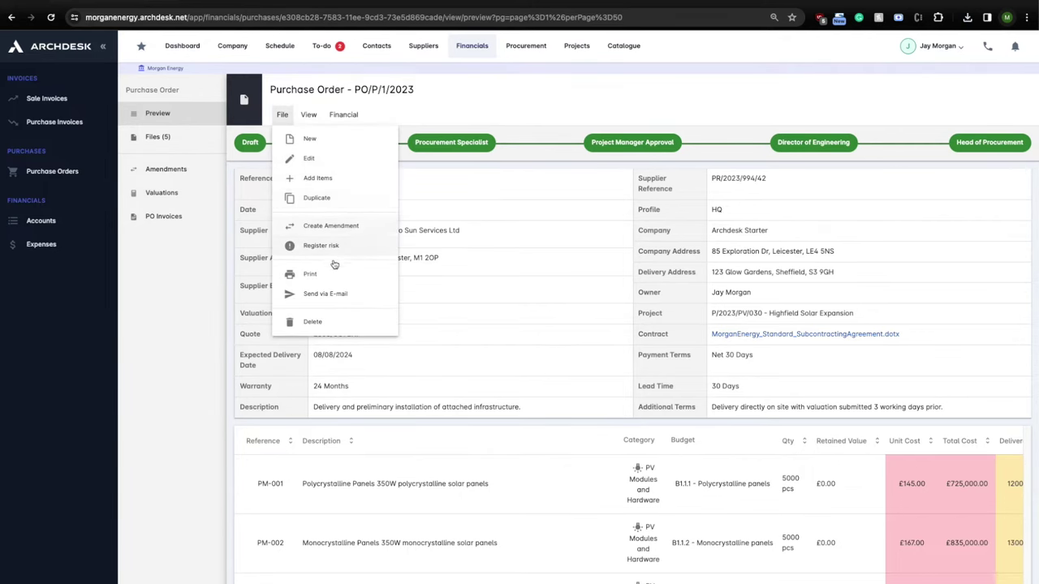
left_click(357, 294)
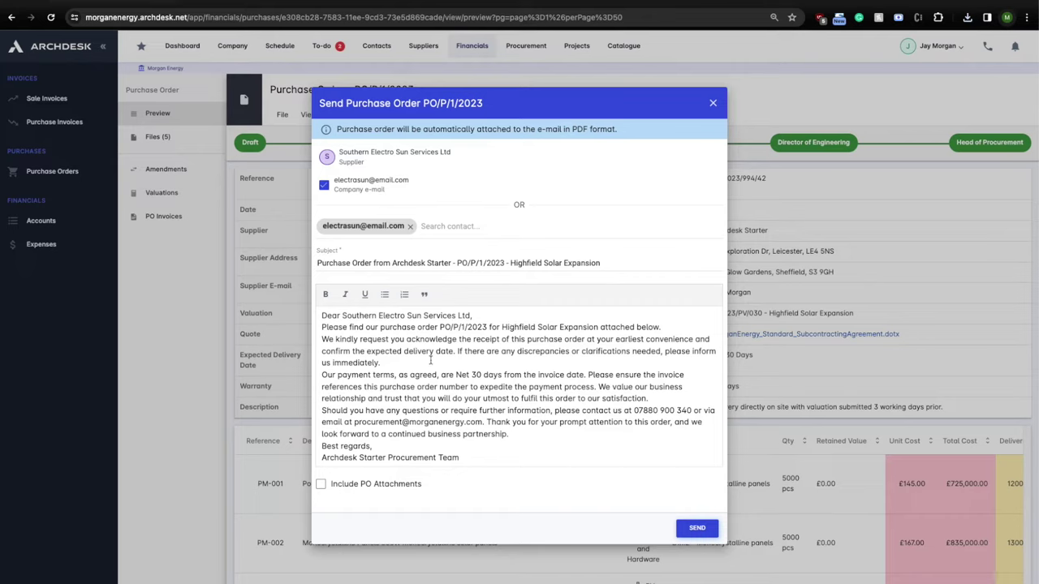
left_click(360, 485)
left_click(712, 105)
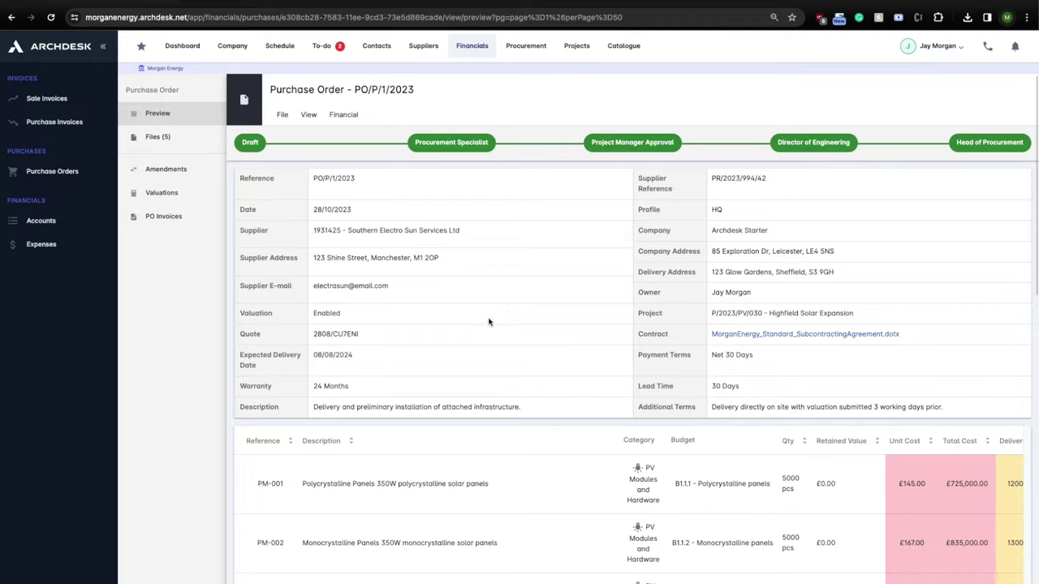
Check the purchase order's valuation setting, review valuation number 2 with its date range and item completion, and close it
left_click_drag(243, 312, 337, 317)
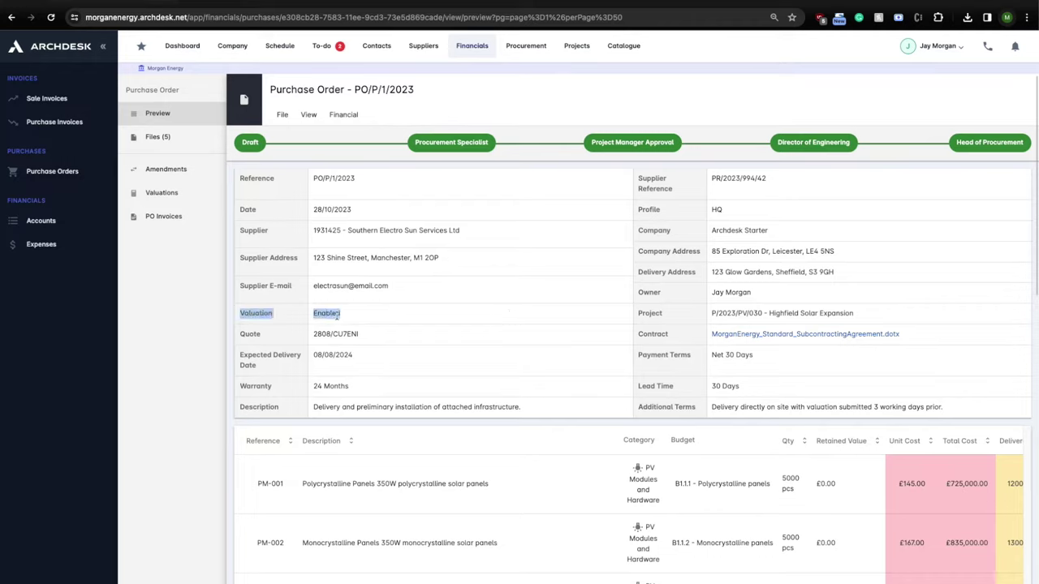
left_click(357, 321)
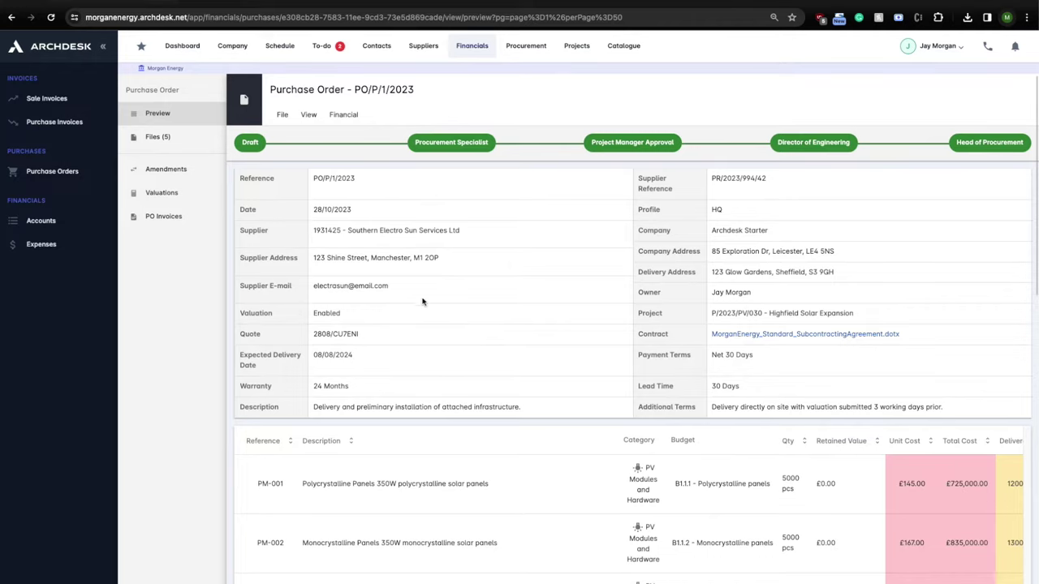
left_click(184, 193)
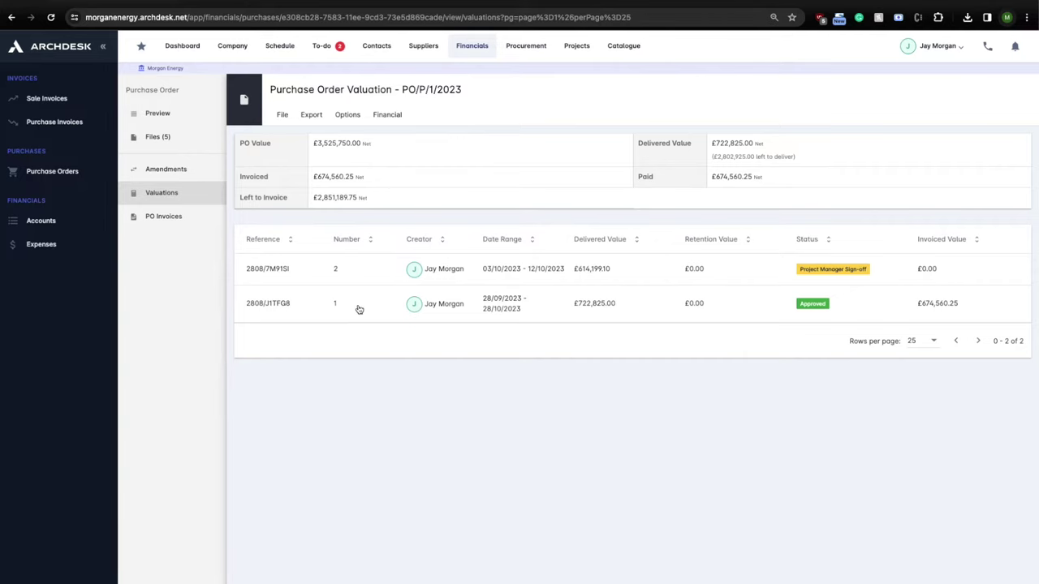
left_click(373, 271)
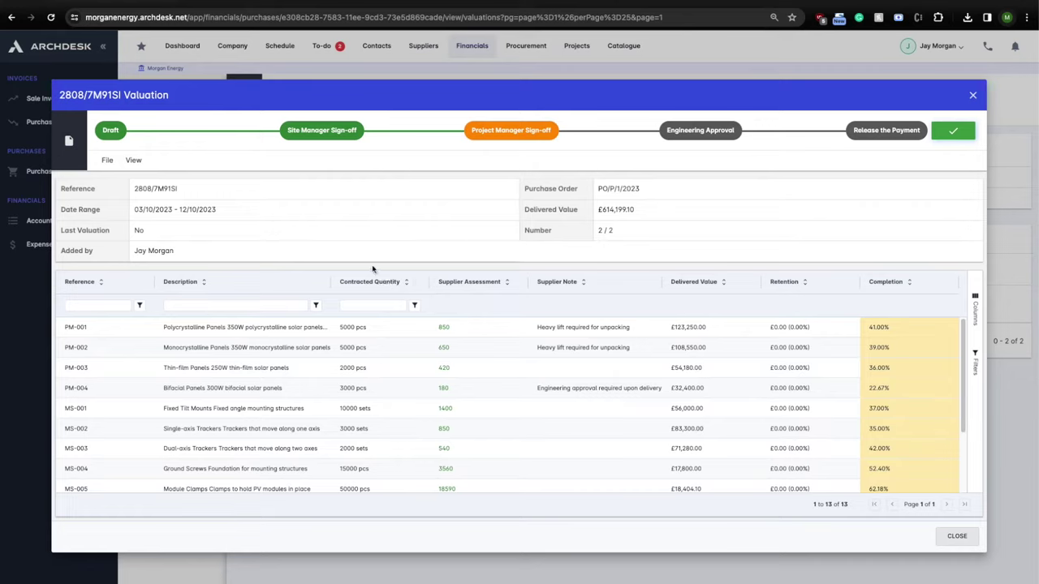
left_click_drag(132, 209, 217, 210)
left_click(186, 208)
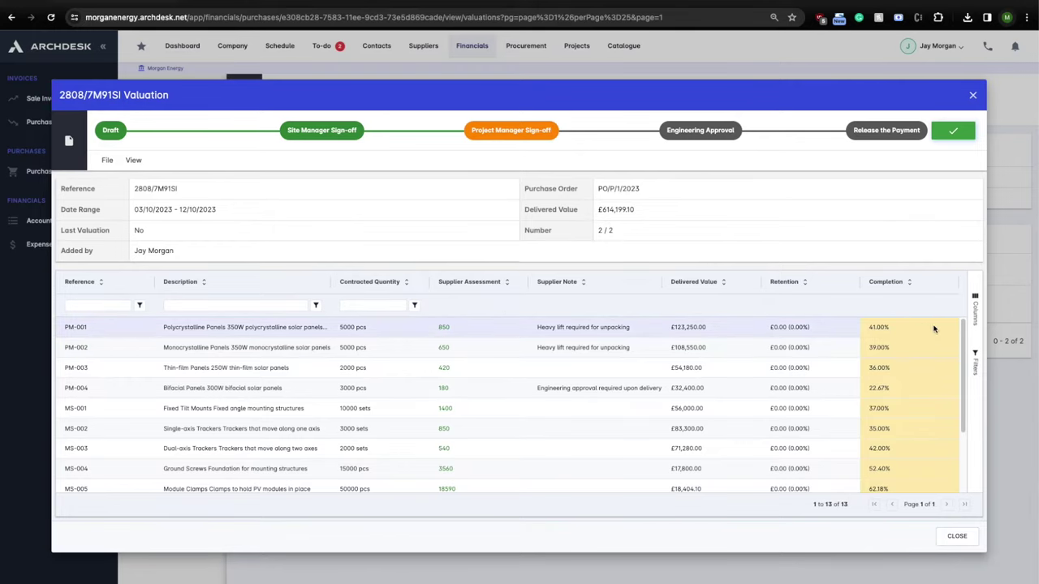
mouse_move(962, 328)
left_mouse_down()
mouse_move(962, 381)
mouse_move(966, 313)
left_mouse_up()
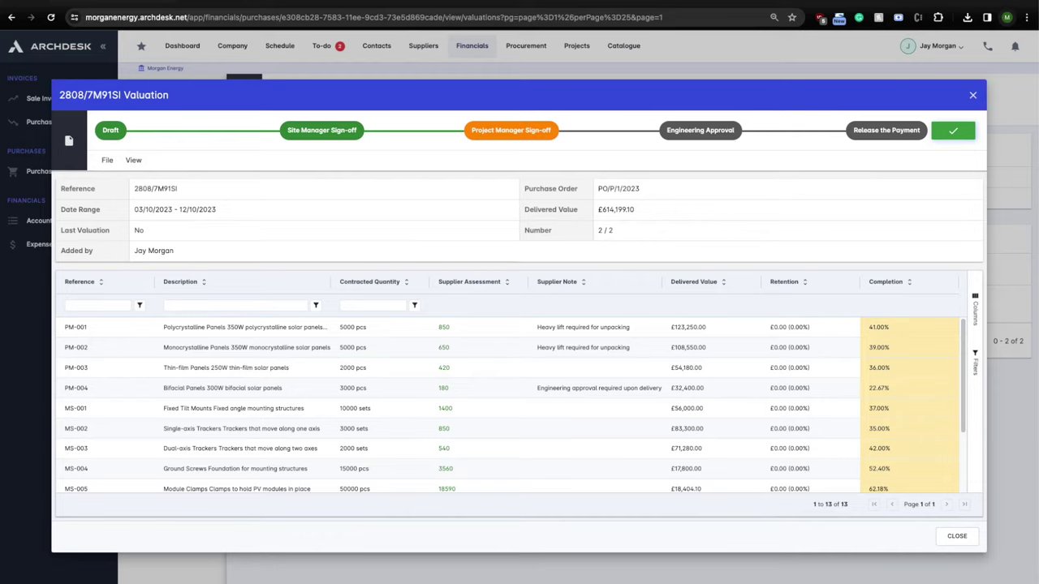
left_click(955, 537)
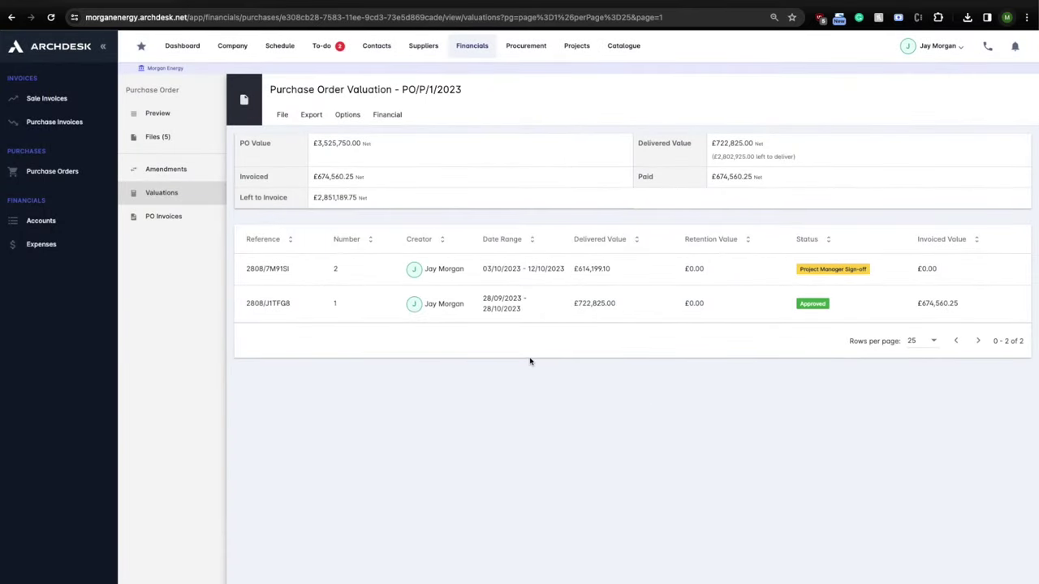
Open the purchase order's invoice that has a reference and review its line items, accounts, retention and totals
left_click(146, 216)
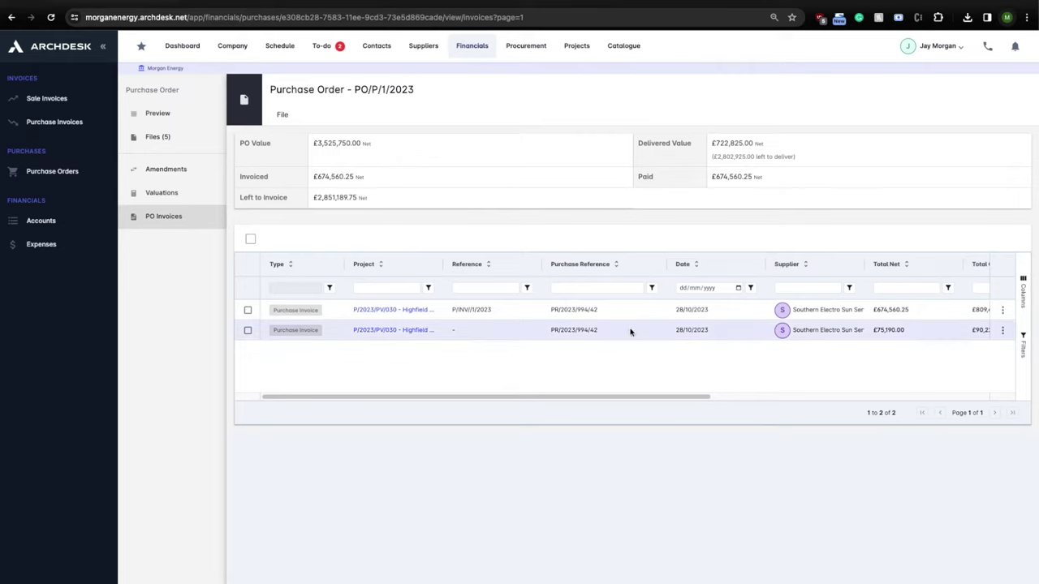
left_click(524, 311)
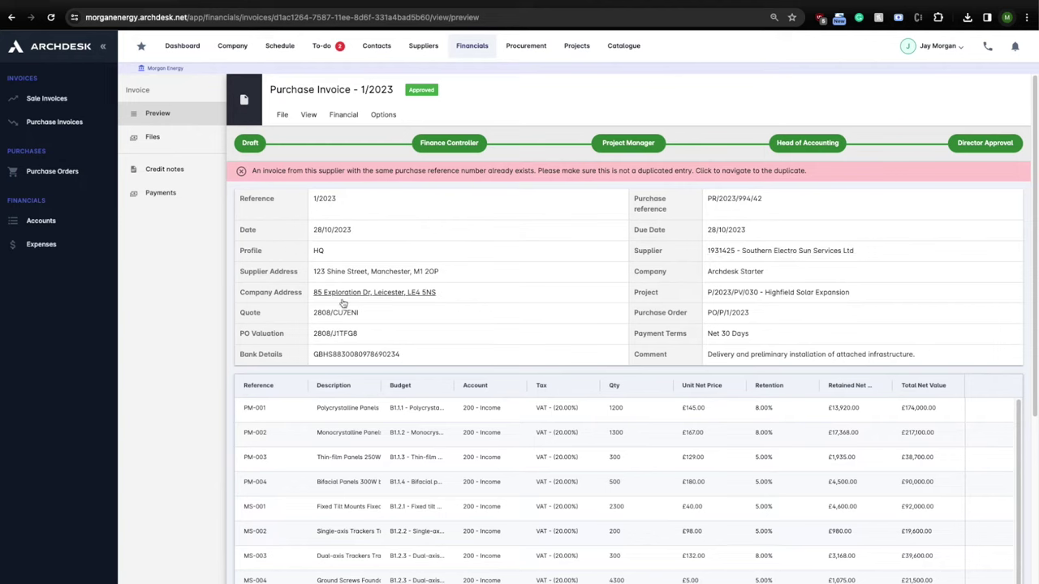
scroll(479, 247, "down", 3)
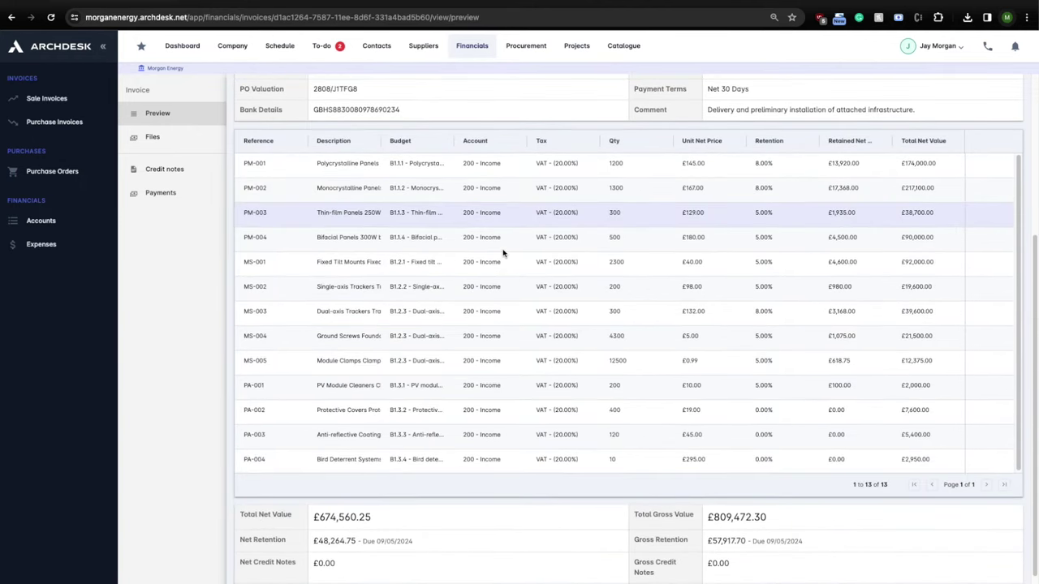
scroll(504, 254, "down", 1)
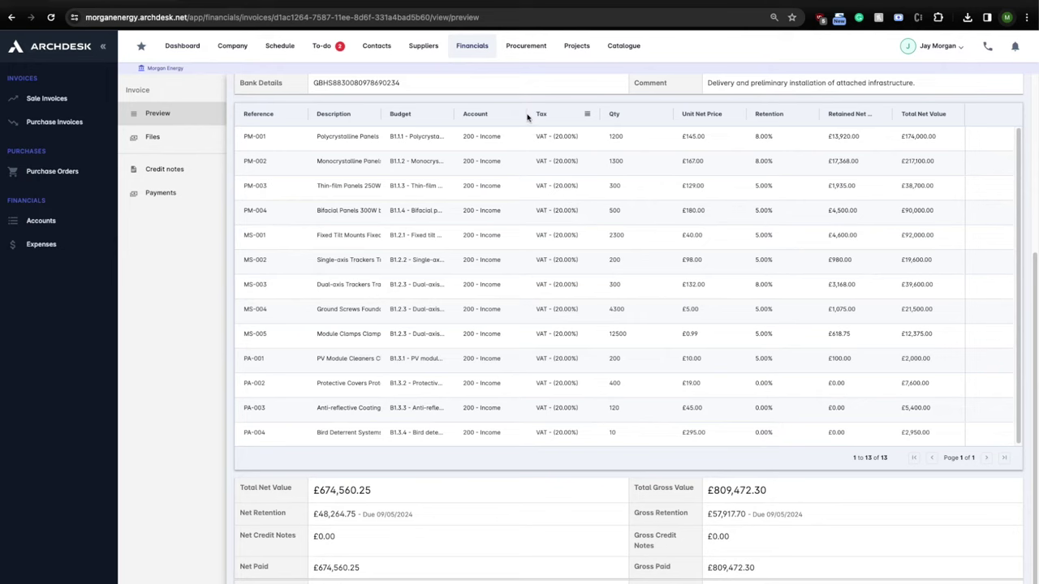
left_click_drag(527, 117, 524, 117)
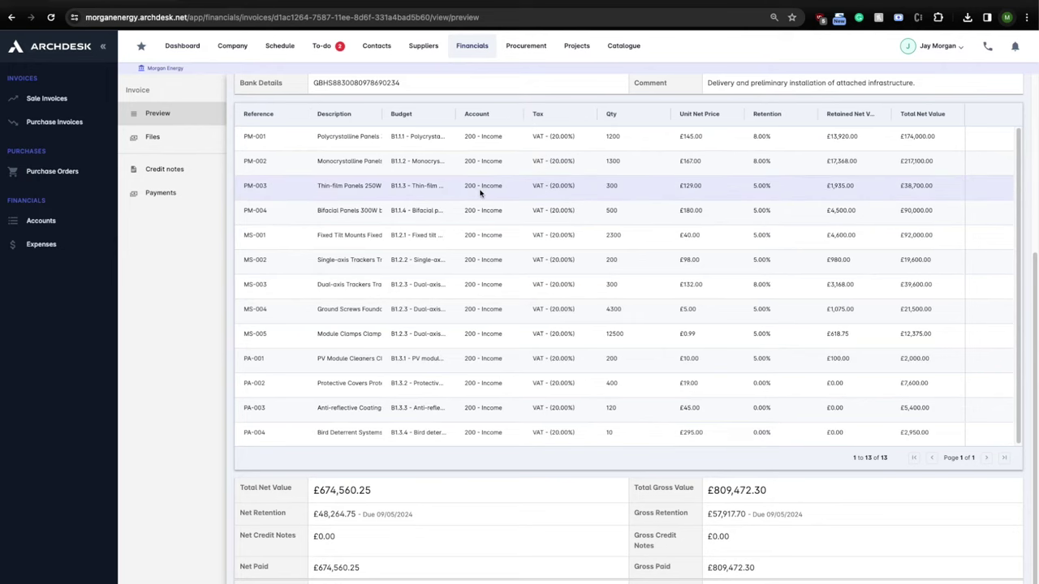
Fit the purchase invoice's Budget and Description columns to their contents and read through the line items
double_click(458, 119)
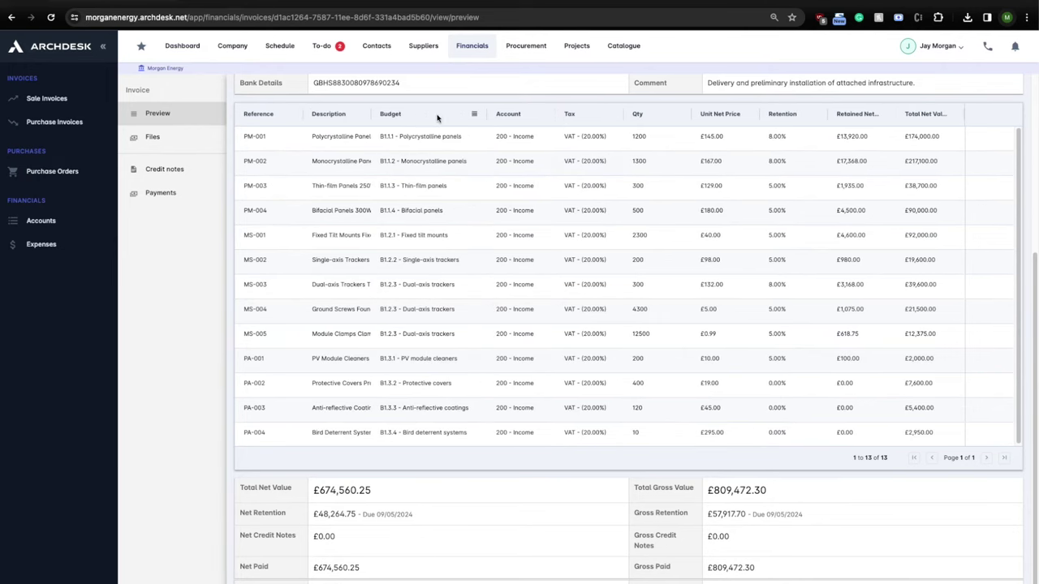
double_click(370, 110)
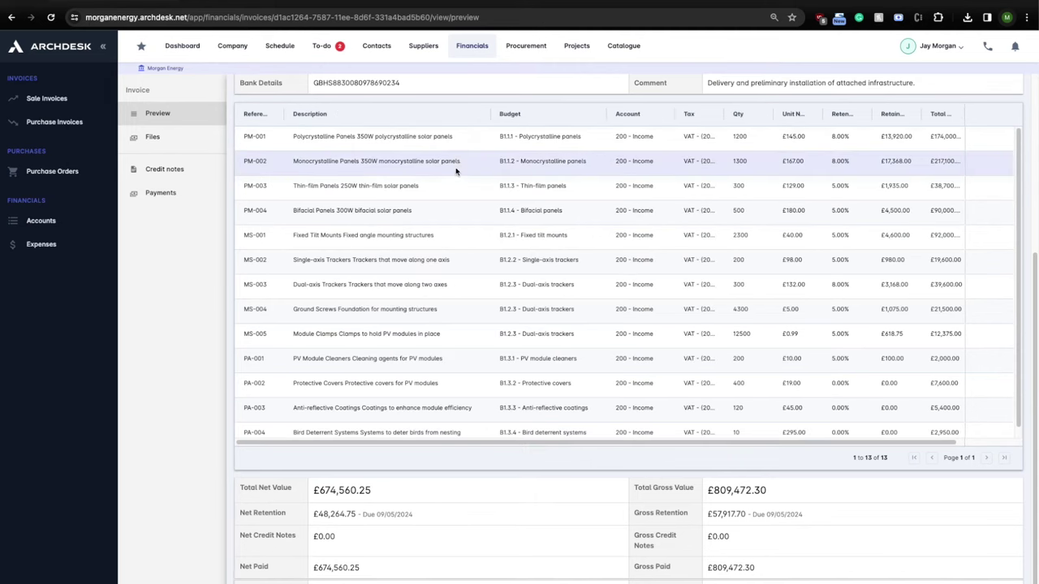
scroll(467, 341, "down", 1)
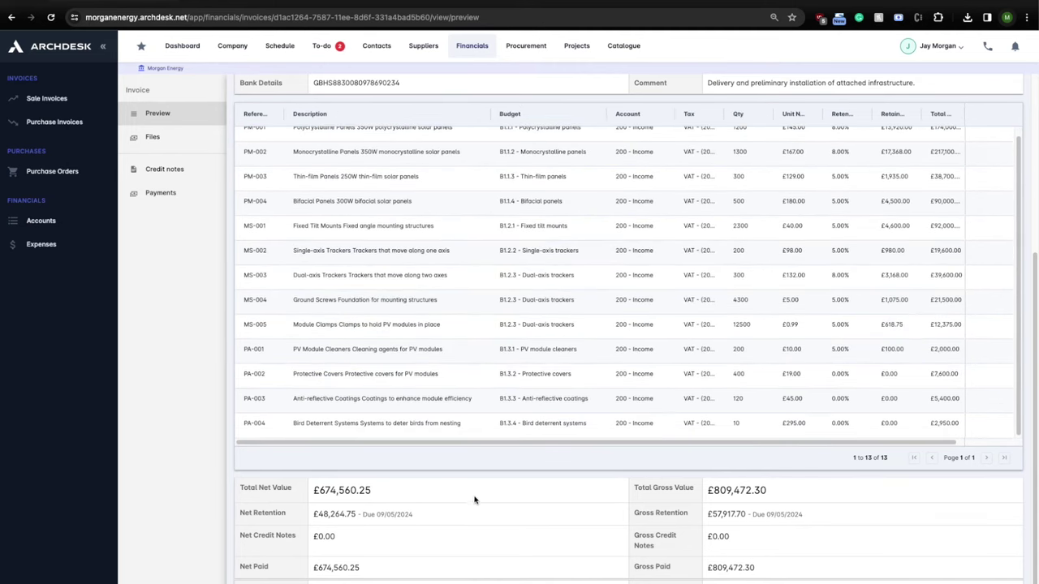
scroll(455, 502, "down", 1)
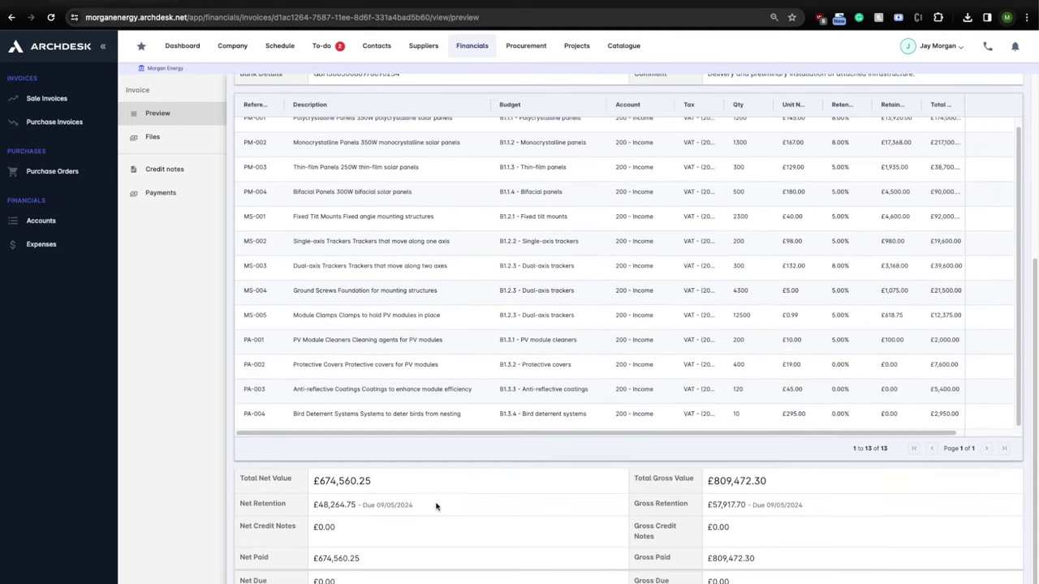
Check the purchase invoice's total net value, net retention, net credit notes and net paid amounts, and return to its header details
double_click(349, 481)
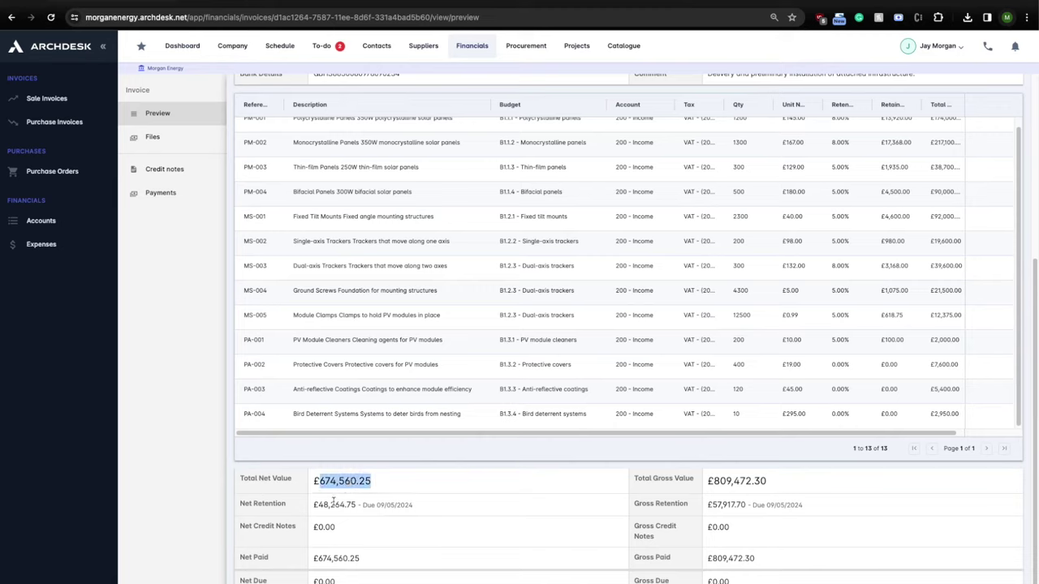
double_click(333, 505)
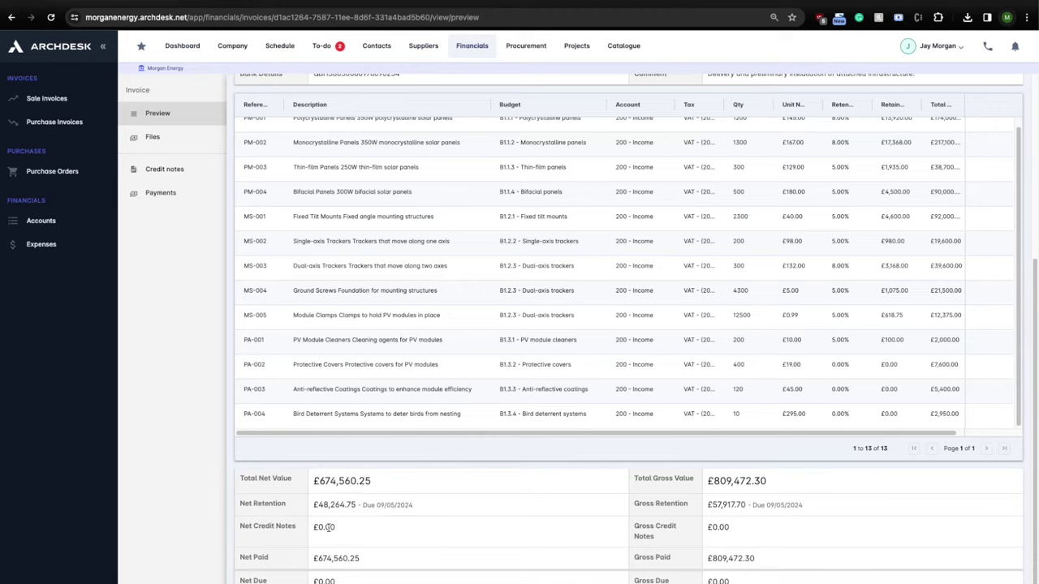
double_click(329, 528)
double_click(339, 558)
left_click(408, 560)
scroll(696, 530, "up", 5)
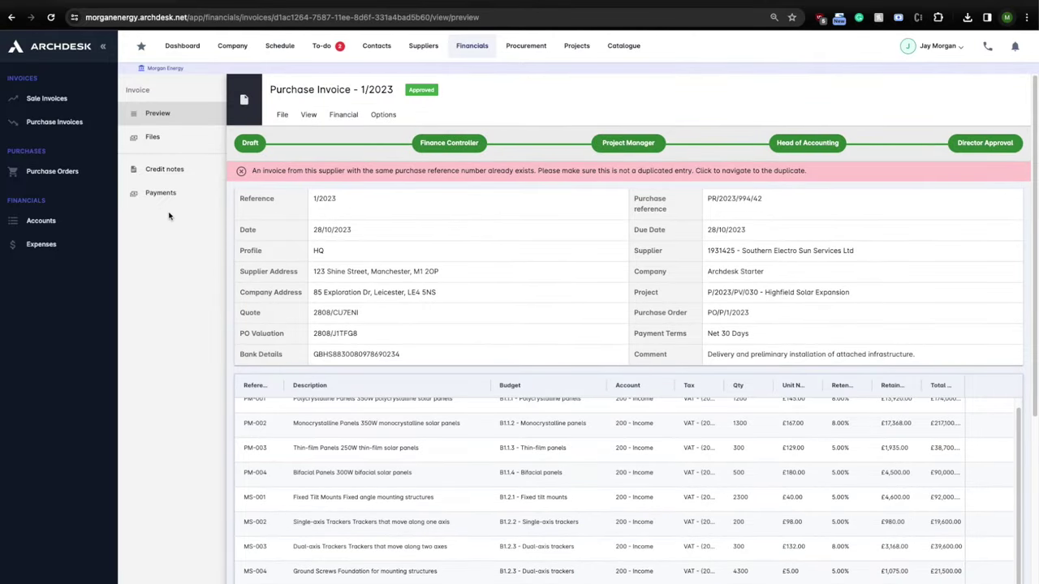
Check the payments recorded against the purchase invoice, and return to its preview with the view options open
left_click(162, 195)
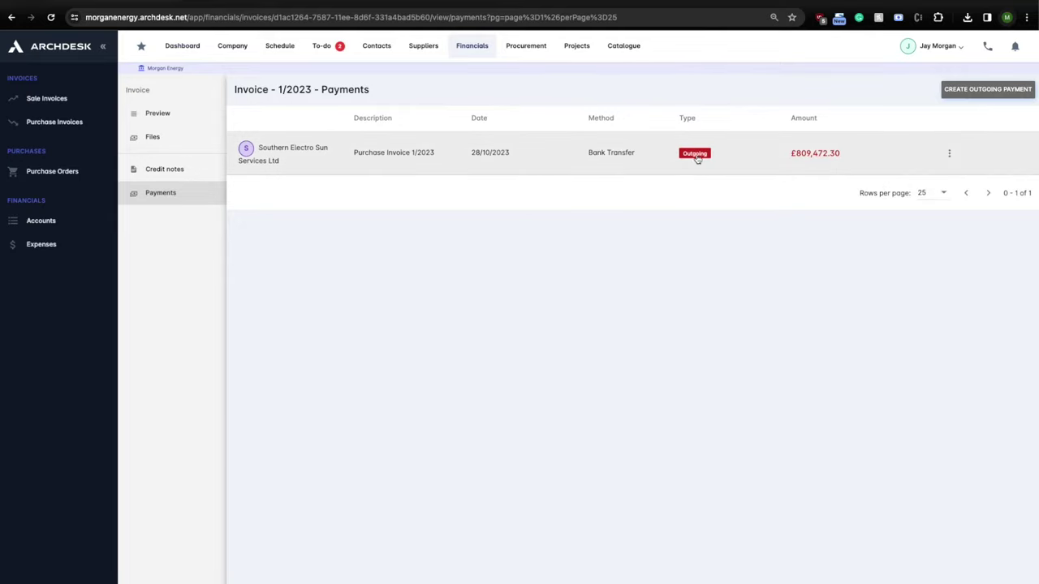
left_click(215, 118)
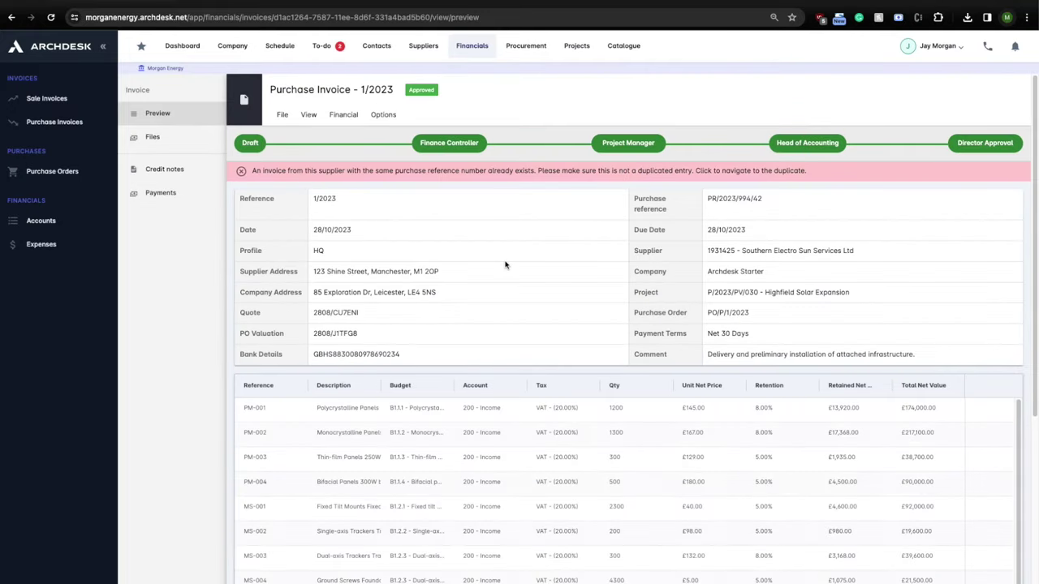
left_click(309, 114)
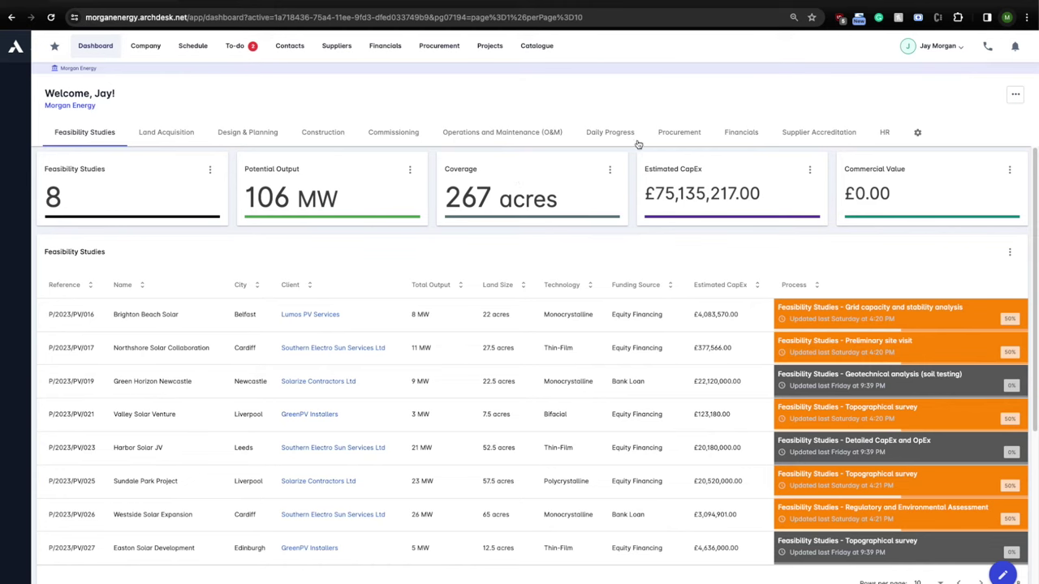
Review the Procurement dashboard's active purchase orders, valuations, amendments and purchase order amount charts
left_click(667, 138)
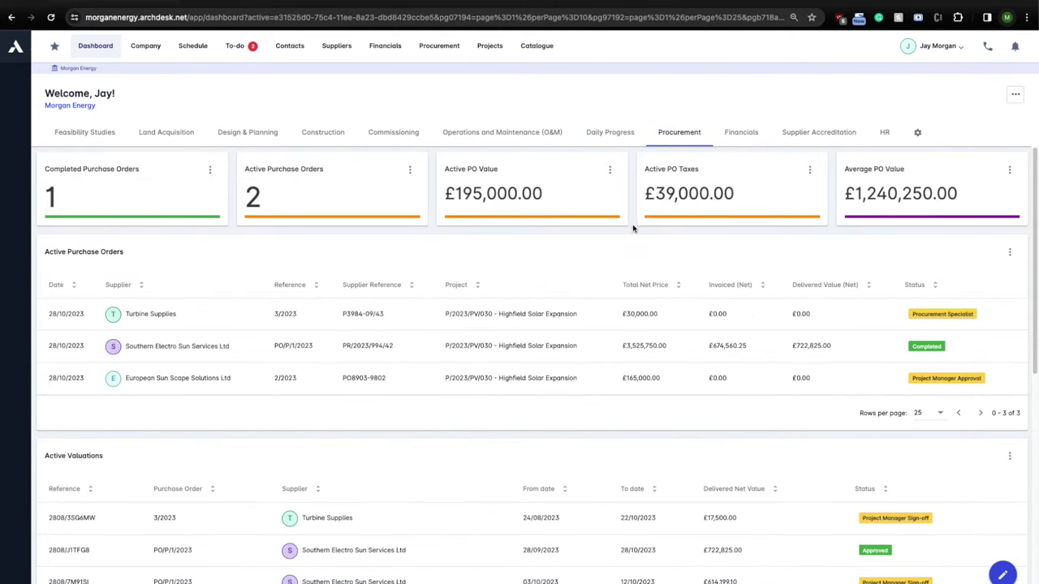
scroll(633, 229, "down", 1)
scroll(636, 233, "down", 3)
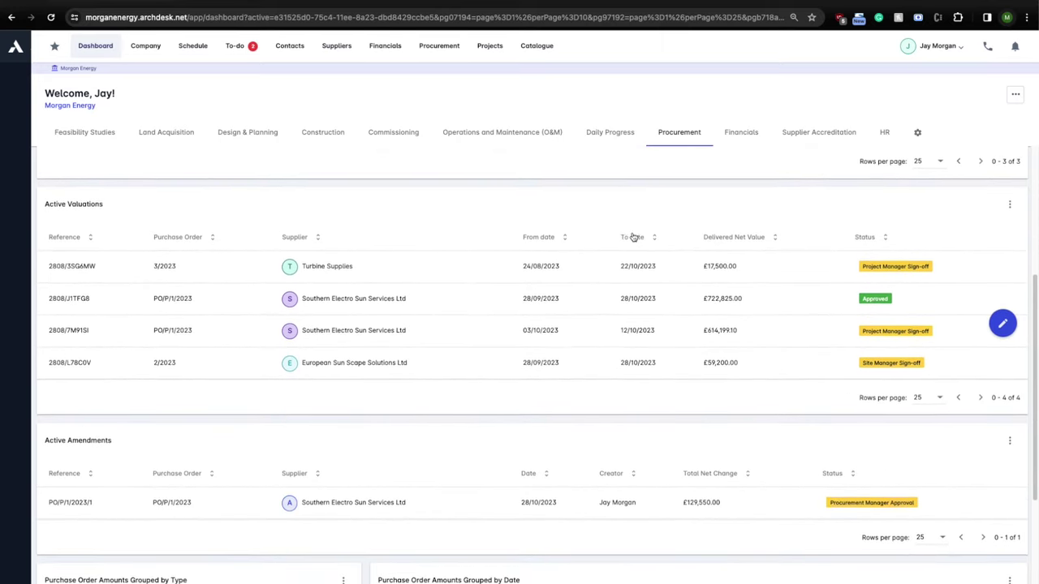
scroll(634, 236, "down", 1)
scroll(634, 236, "down", 2)
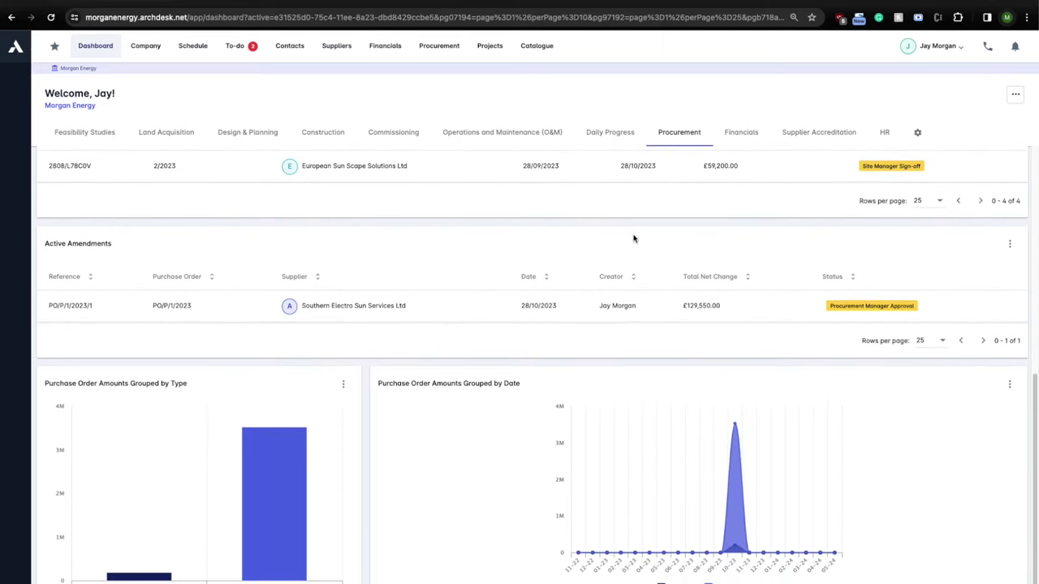
scroll(634, 237, "up", 5)
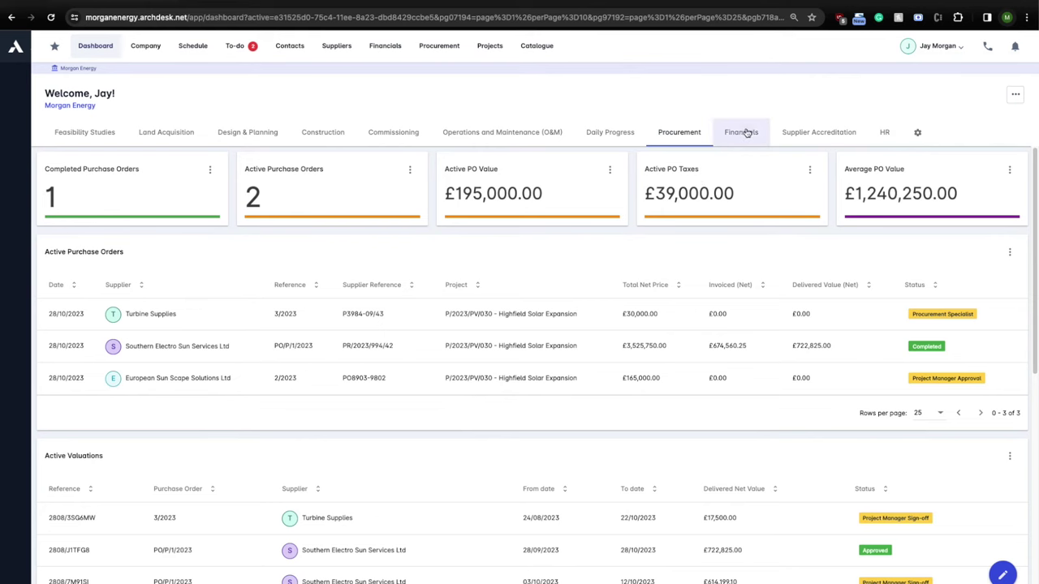
Review the Financials dashboard's invoice figures, monthly targets, retentions, debtors and invoice amounts chart
left_click(743, 132)
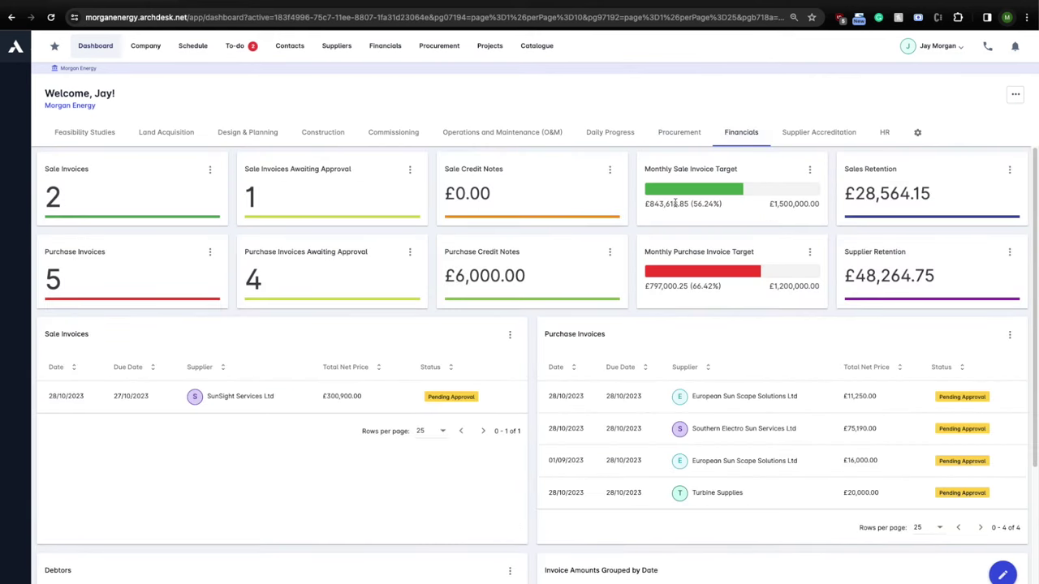
scroll(584, 226, "down", 1)
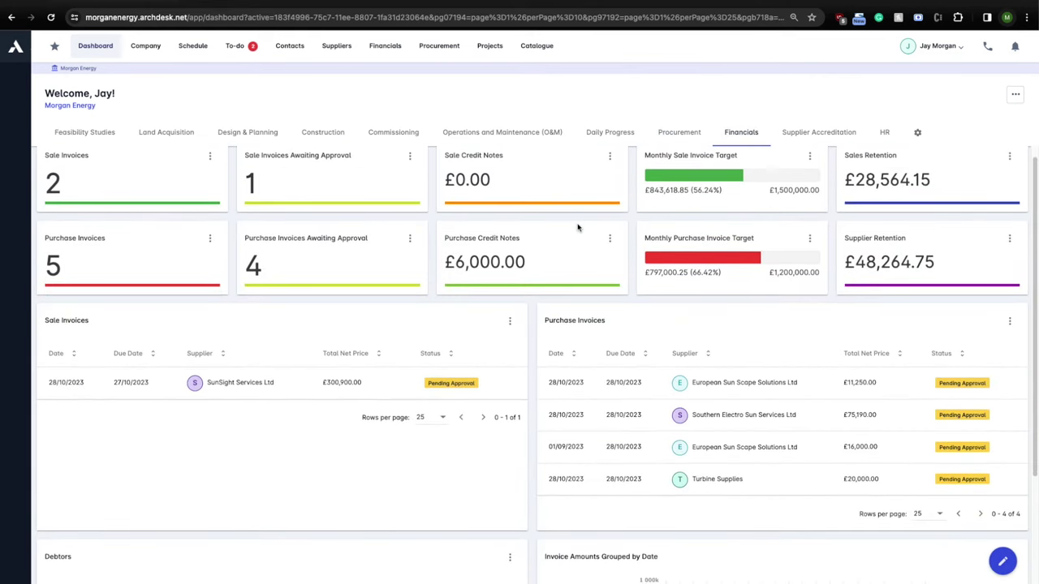
scroll(578, 229, "down", 3)
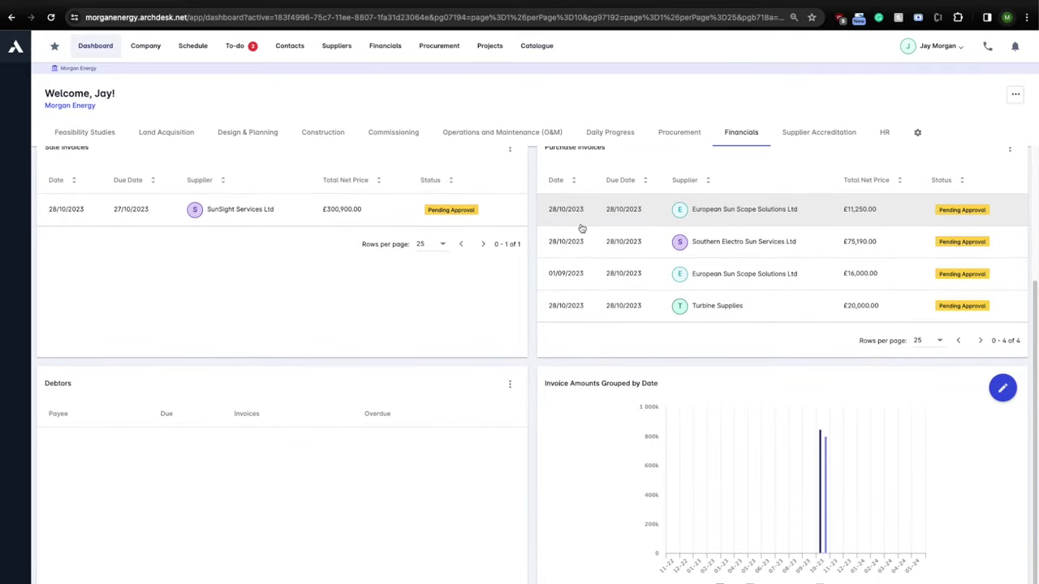
scroll(582, 228, "up", 3)
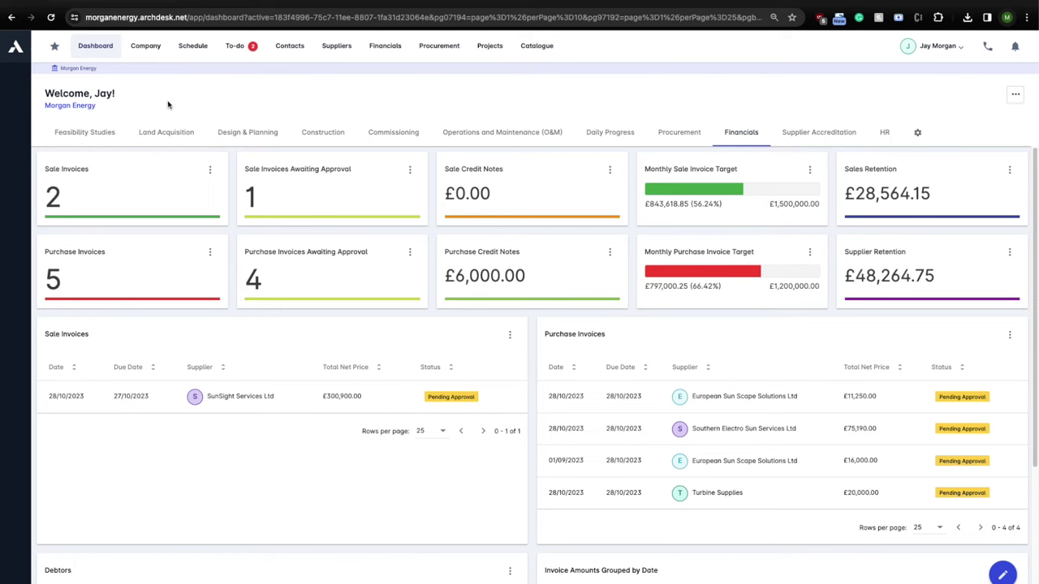
View the company's employee list, and show Scheduler Pro at today's date
left_click(140, 48)
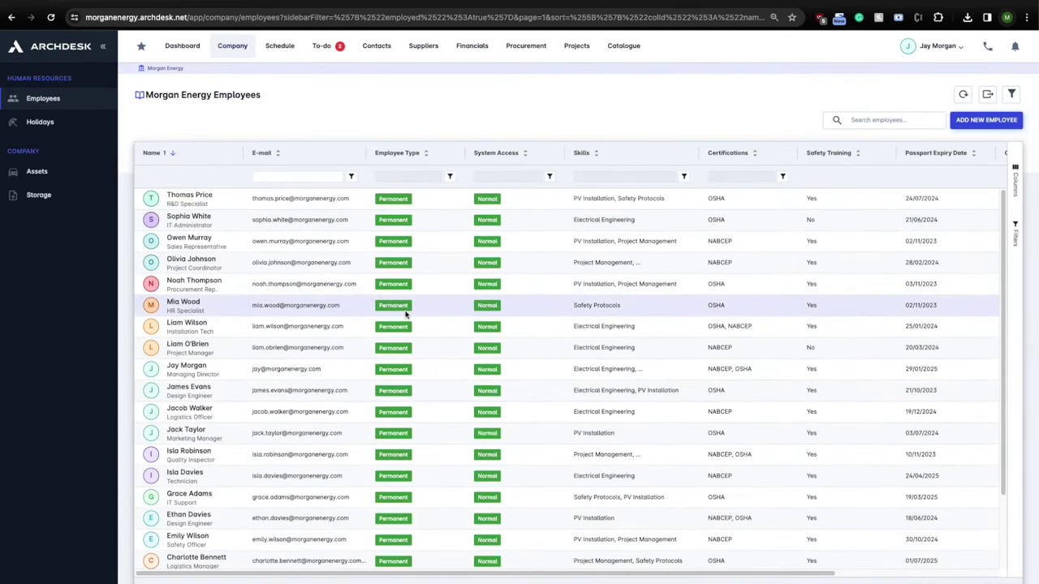
left_click(291, 51)
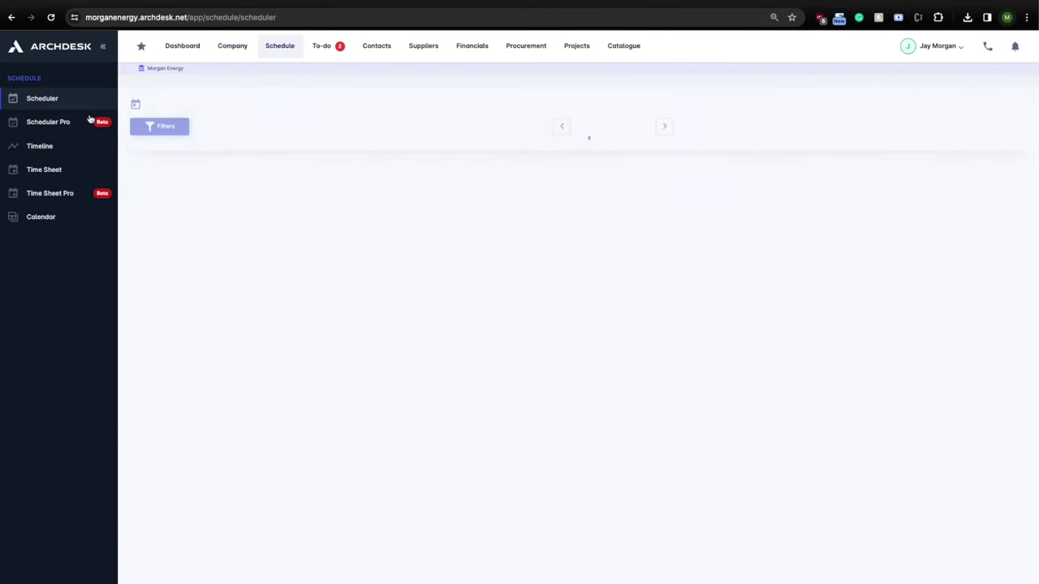
left_click(64, 123)
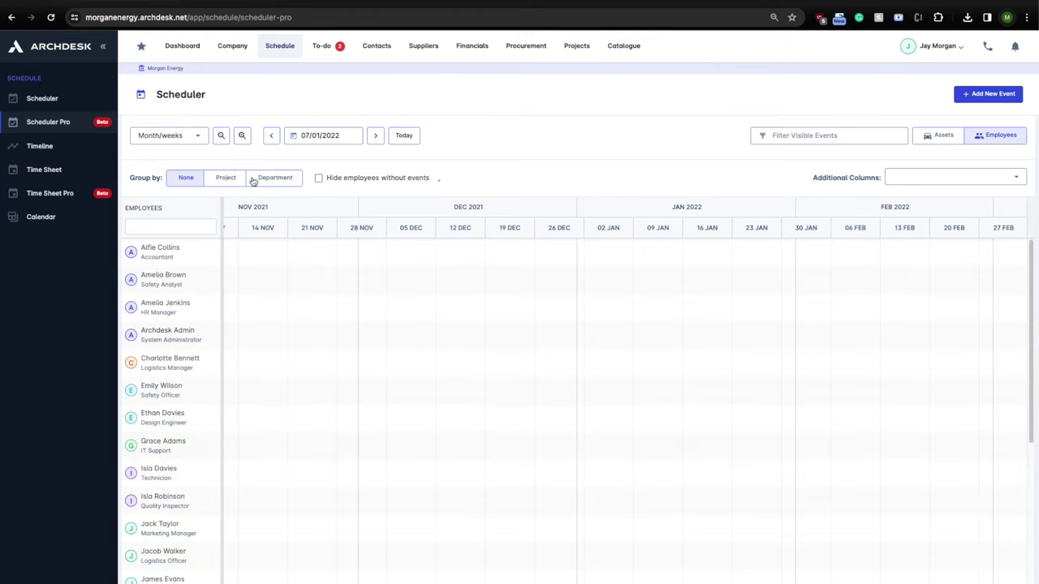
left_click(400, 136)
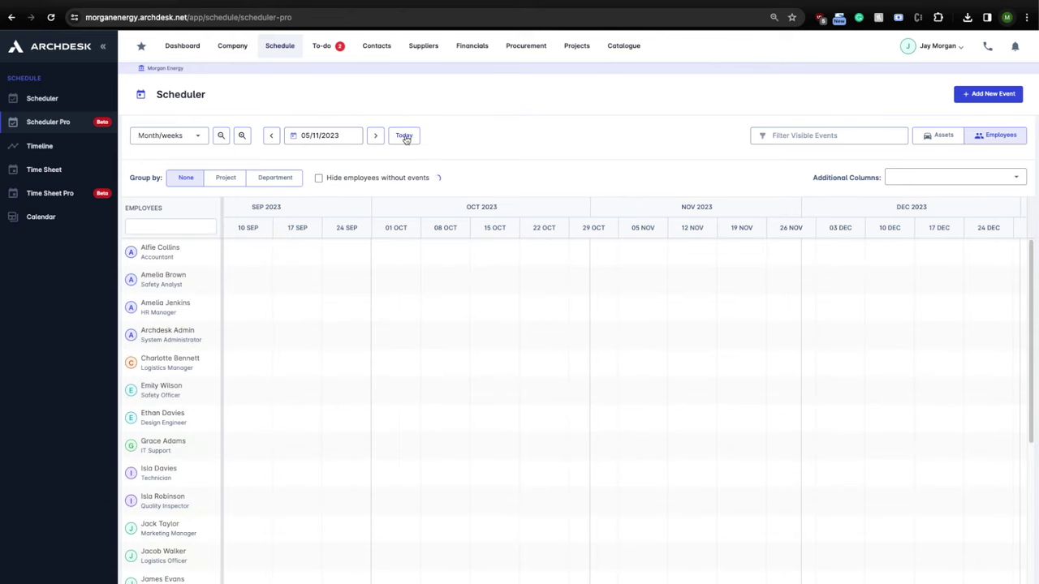
Browse the individual and business contacts, and open the details of LightWave Contractors Ltd
left_click(364, 51)
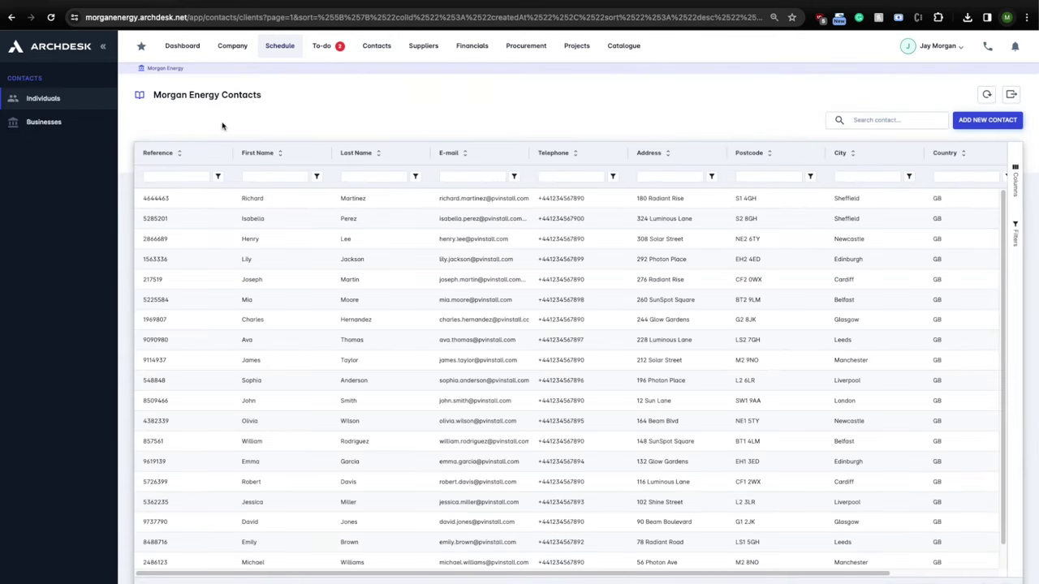
left_click(71, 124)
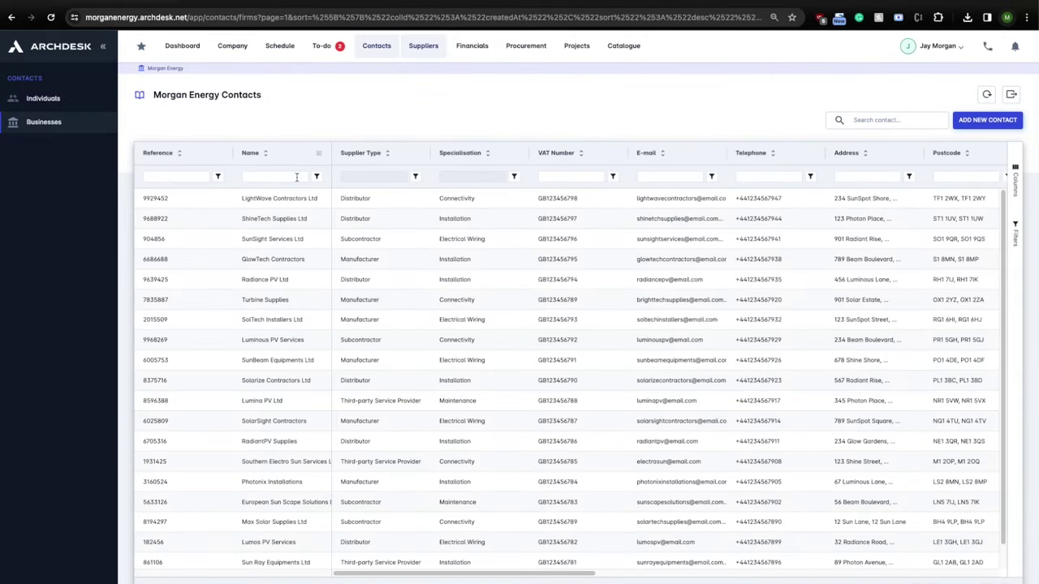
left_click(286, 198)
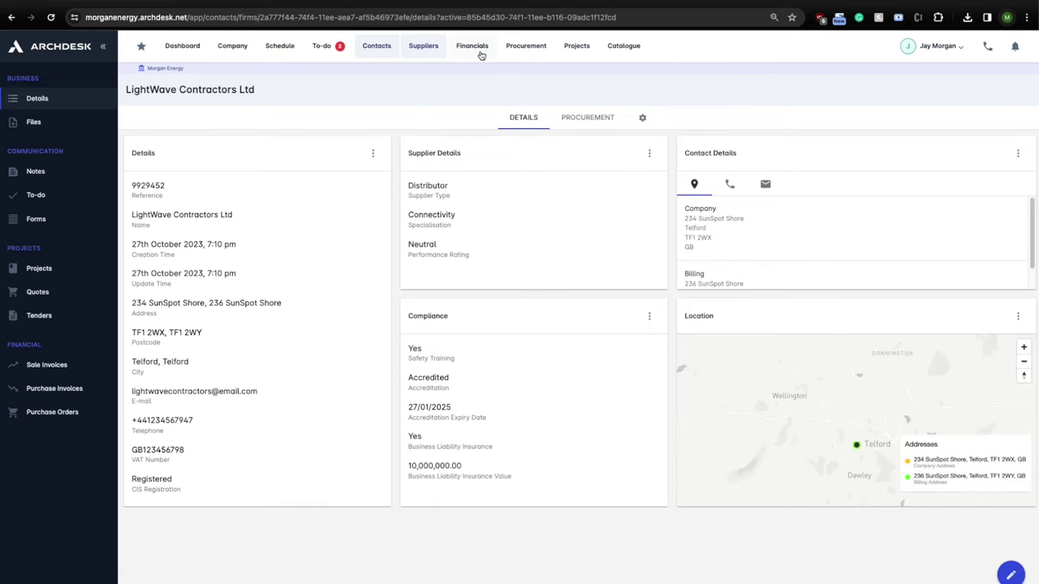
Open the Highfield Solar Expansion sale invoice and read through its document layout in Simple View
left_click(480, 53)
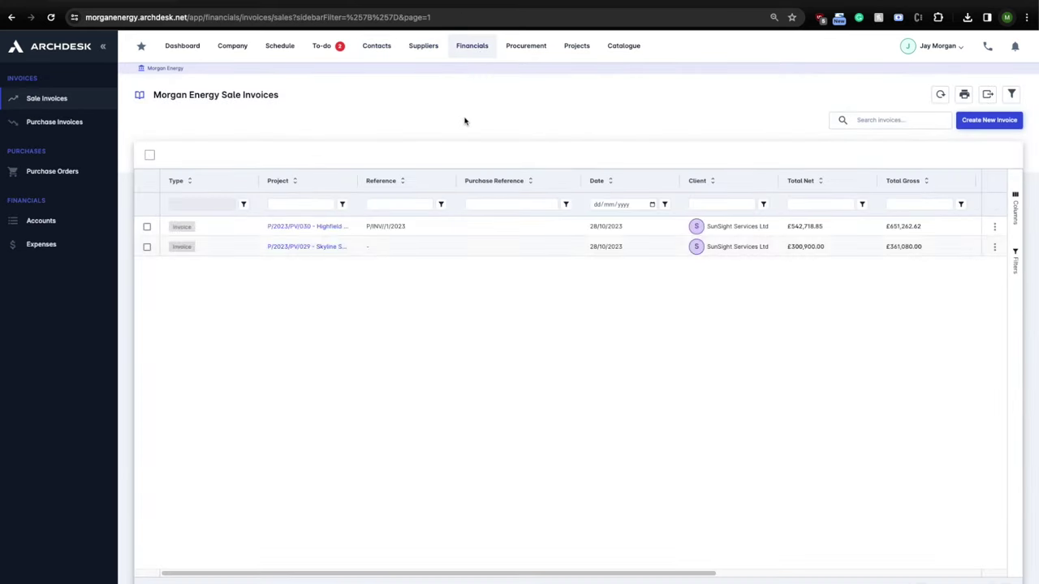
left_click(433, 226)
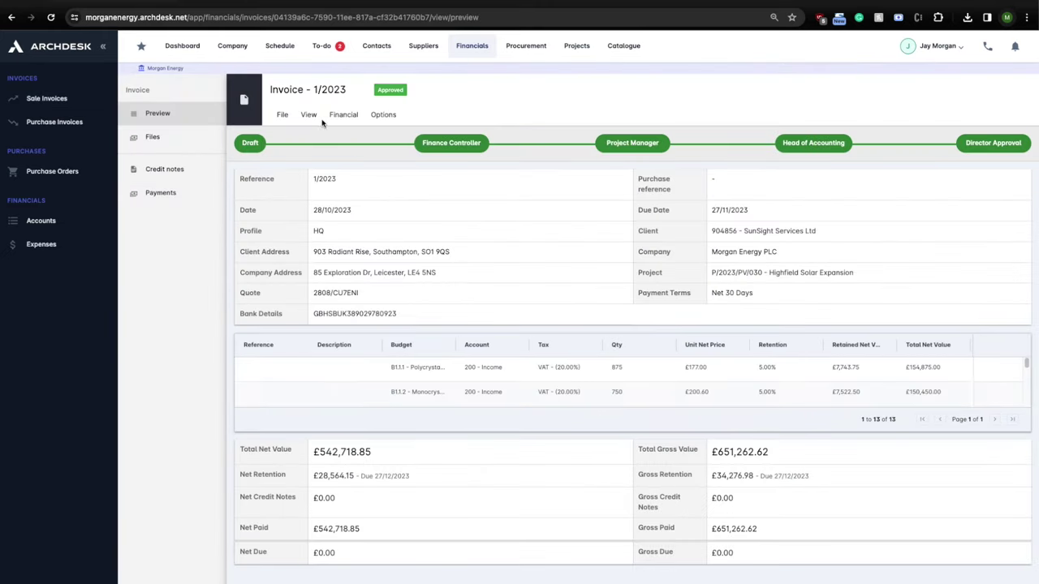
left_click(314, 118)
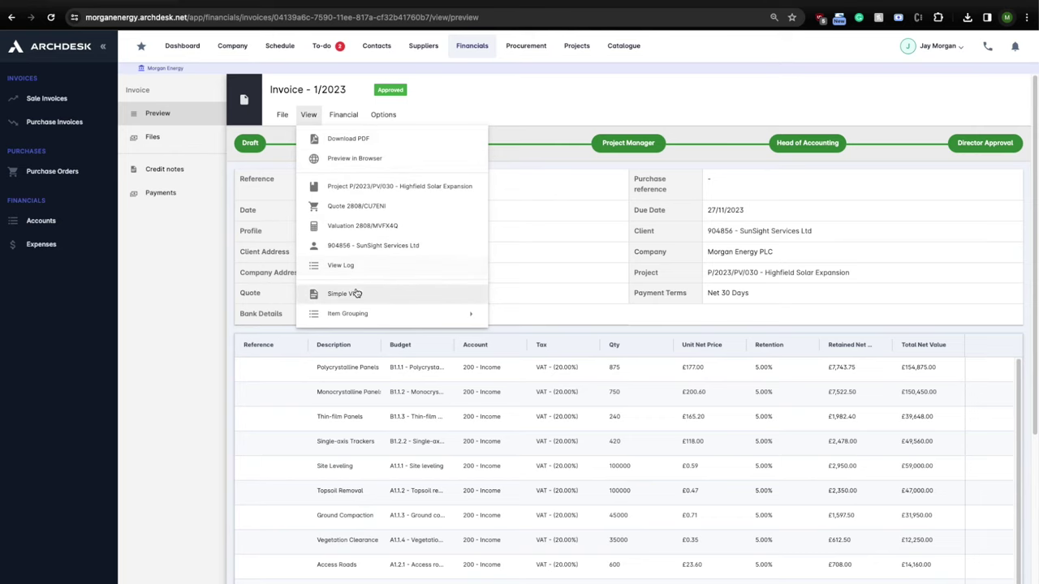
left_click(453, 286)
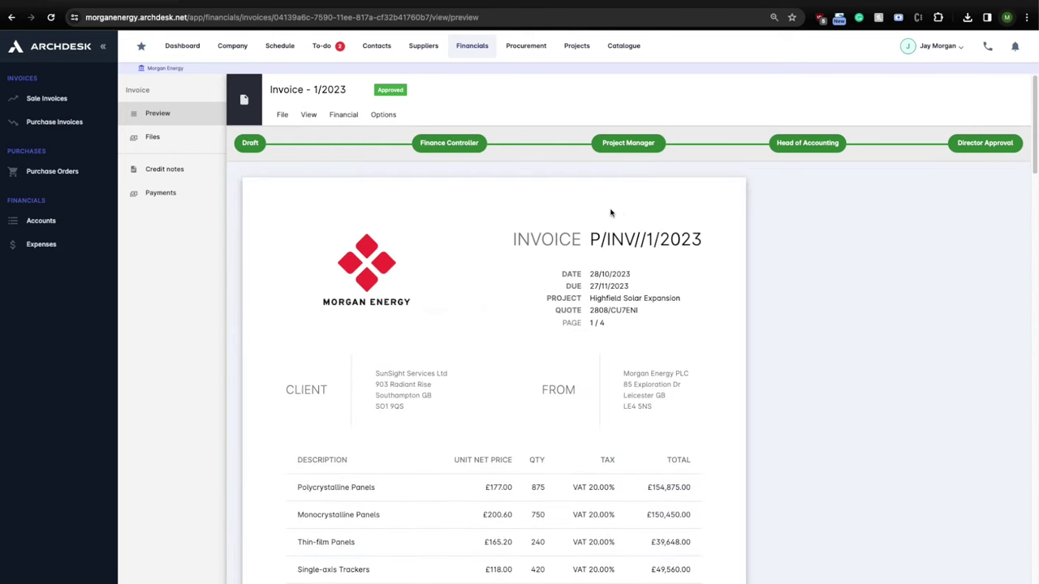
scroll(611, 213, "down", 5)
scroll(590, 225, "up", 5)
View the product catalogue list, and check the notifications and telephone dialler before closing them
left_click(621, 47)
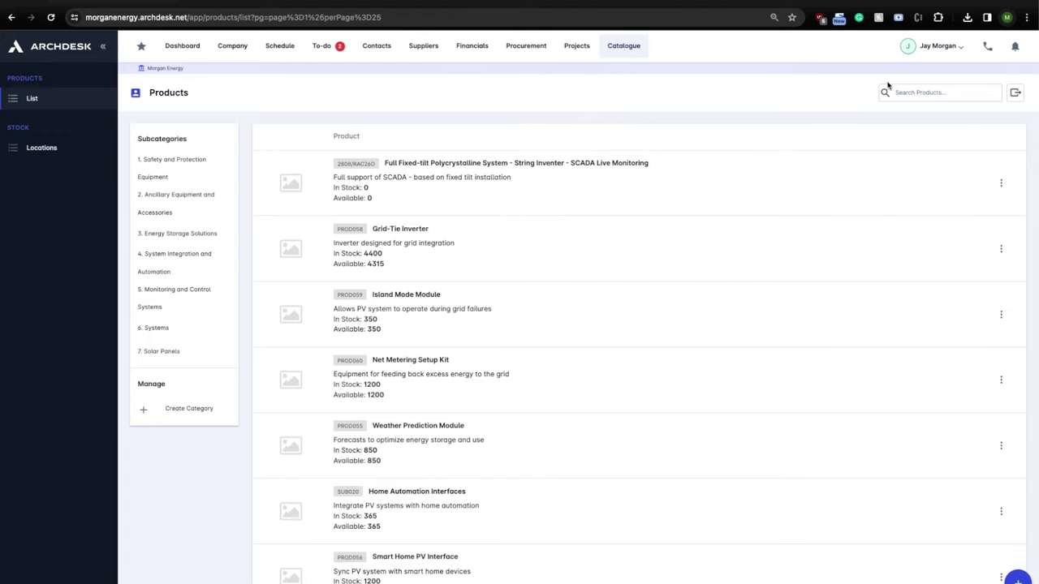
left_click(1014, 49)
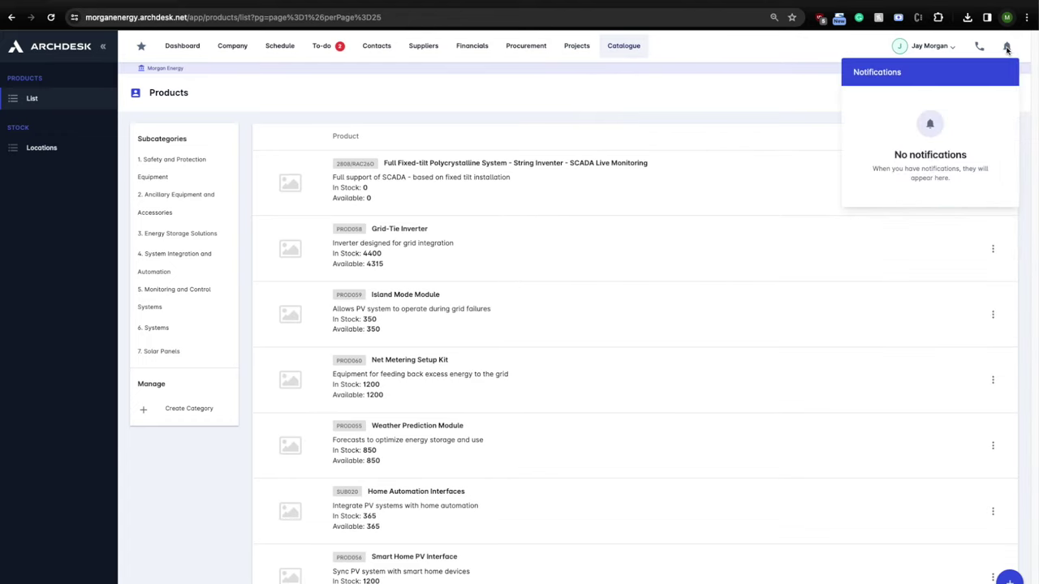
left_click(979, 47)
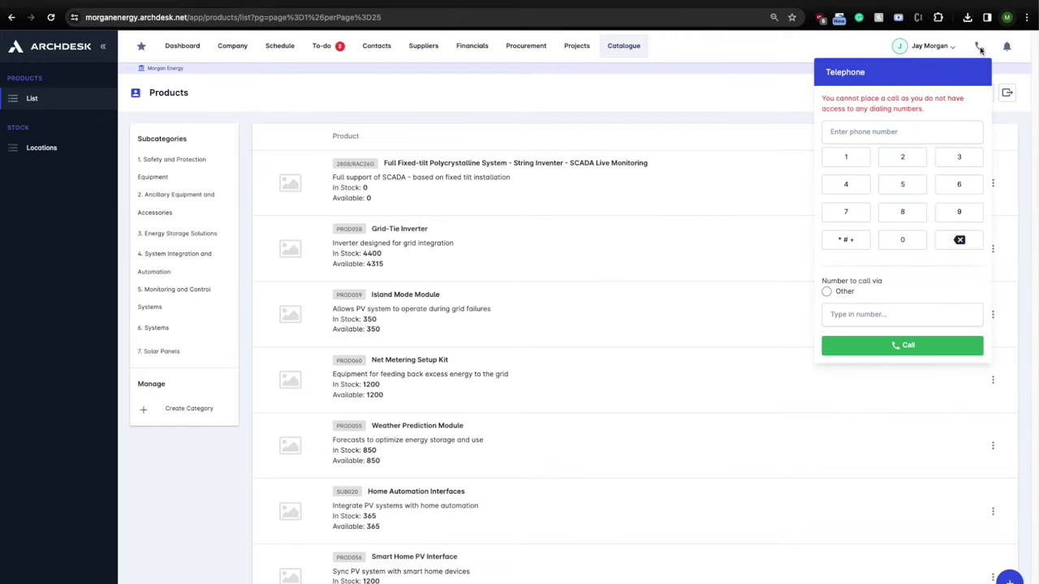
left_click(840, 46)
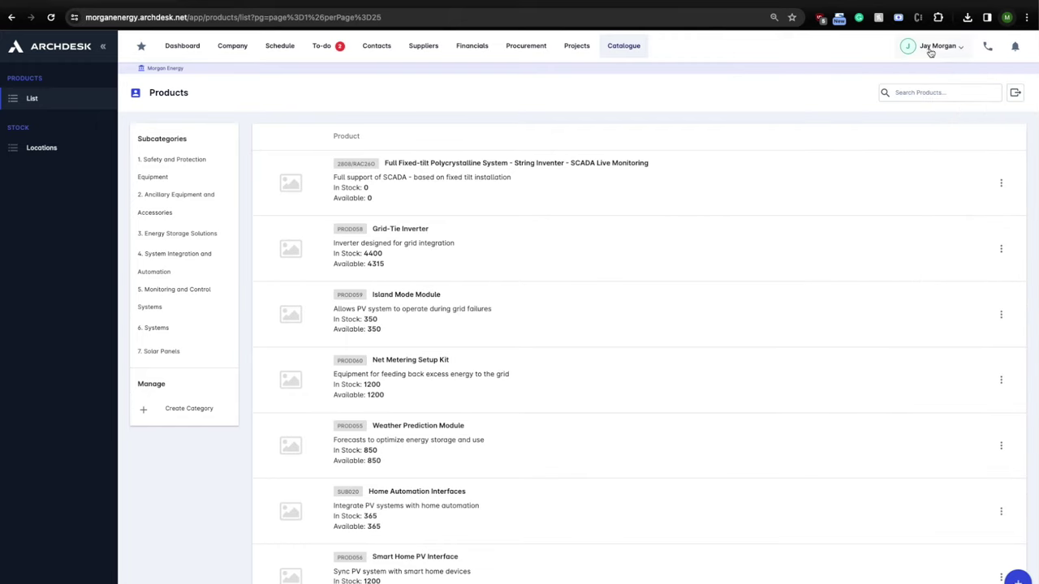
Open the company structure settings and go to department management for the HQ branch
left_click(930, 46)
left_click(911, 137)
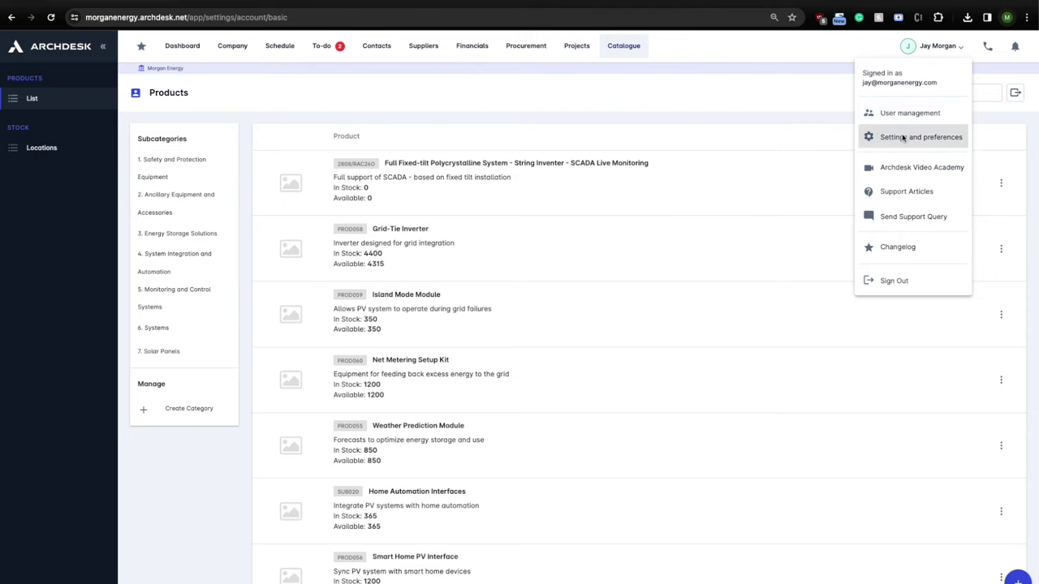
left_click(72, 266)
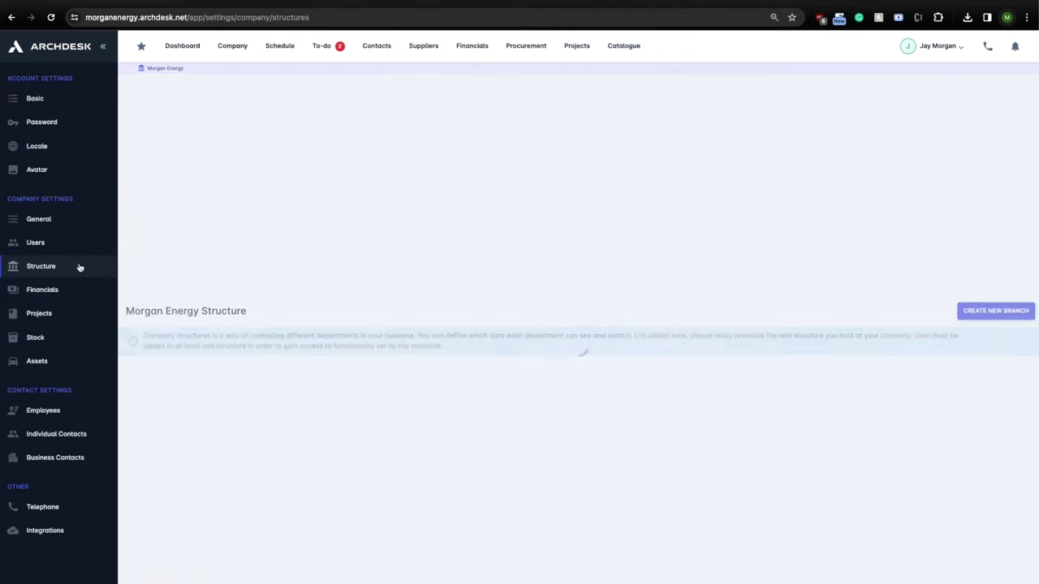
left_click(373, 235)
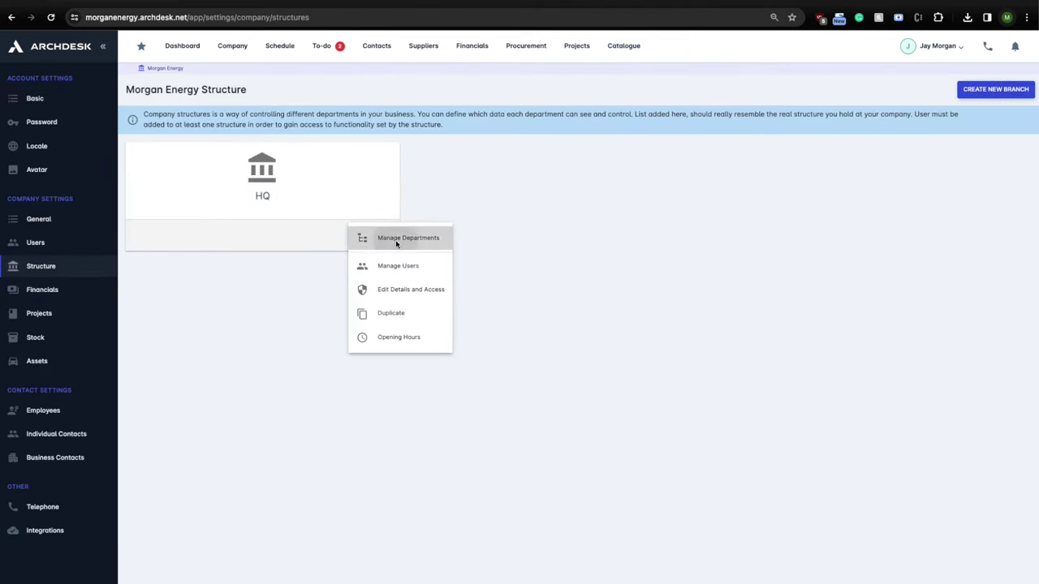
left_click(397, 240)
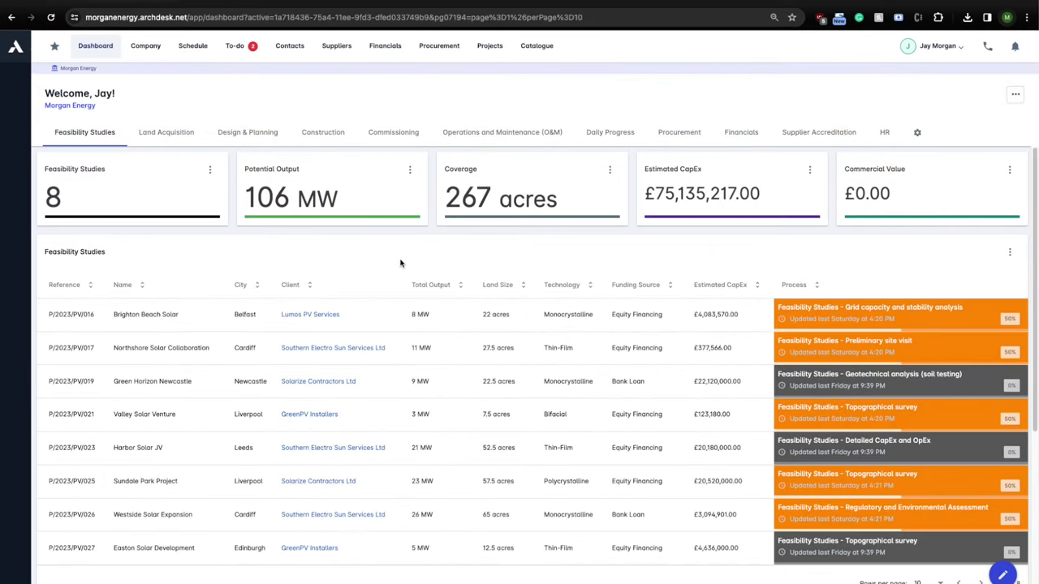
Sign out of the account from the dashboard
left_click(934, 50)
left_click(905, 285)
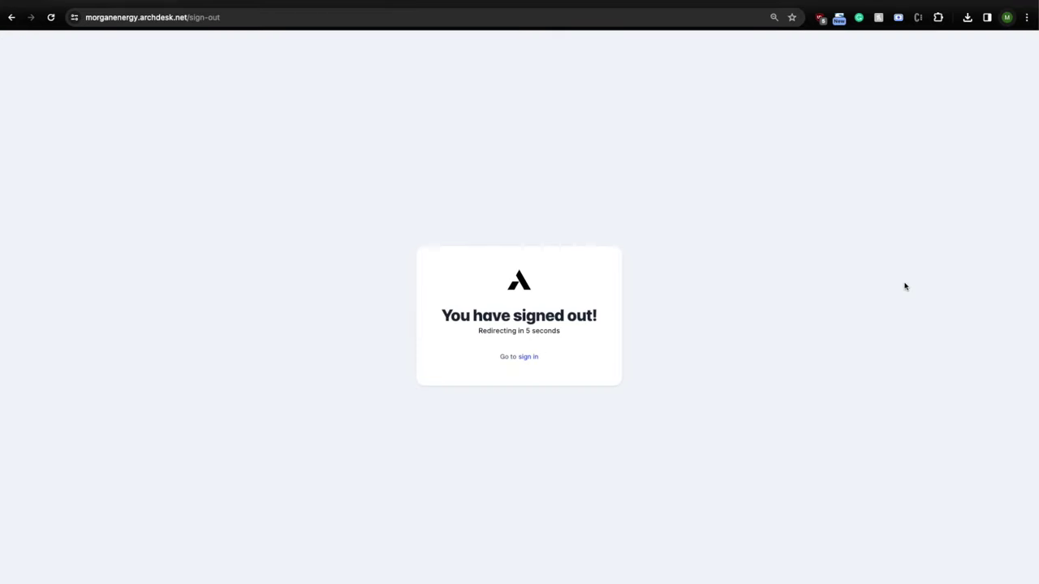